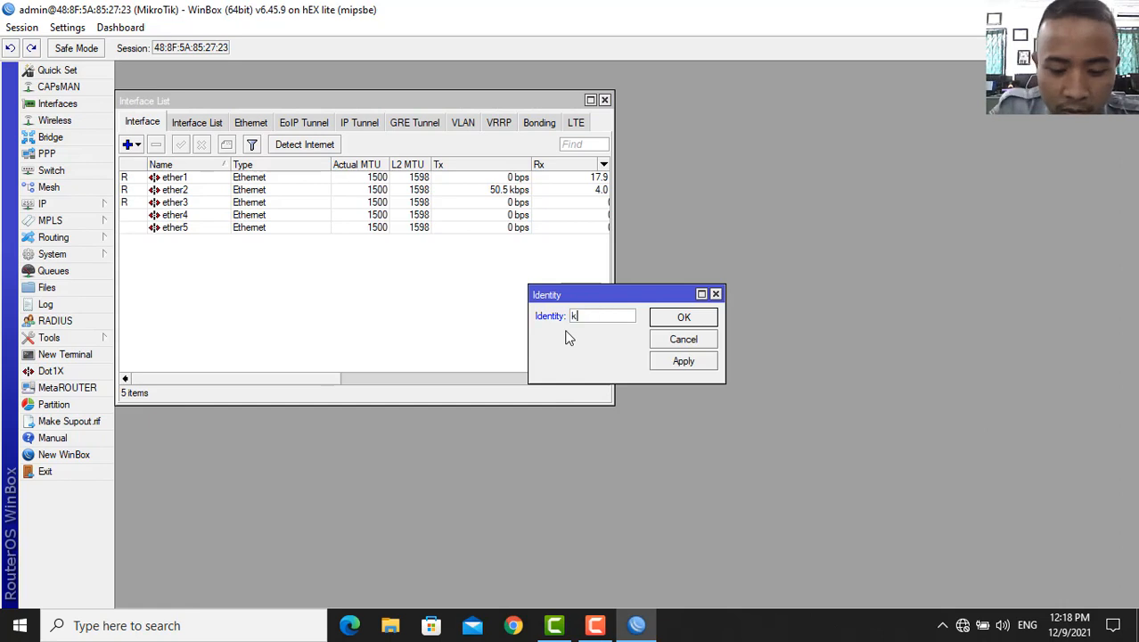
- Set the router identity to khabib and comment ether1 as internet
left_click(682, 360)
left_click(681, 316)
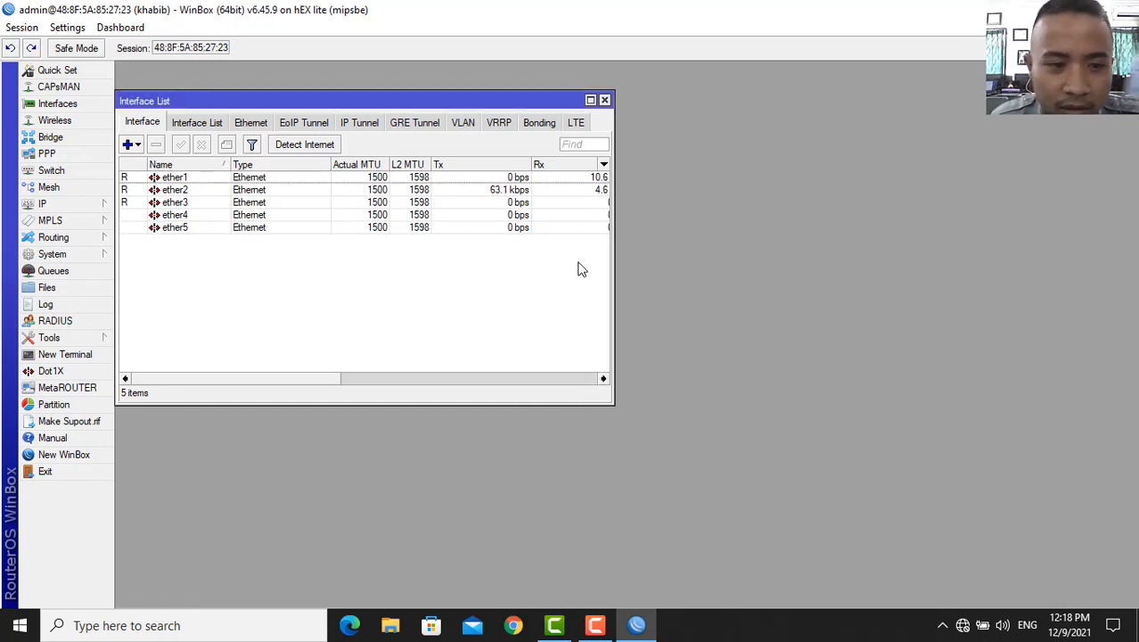
left_click(185, 179)
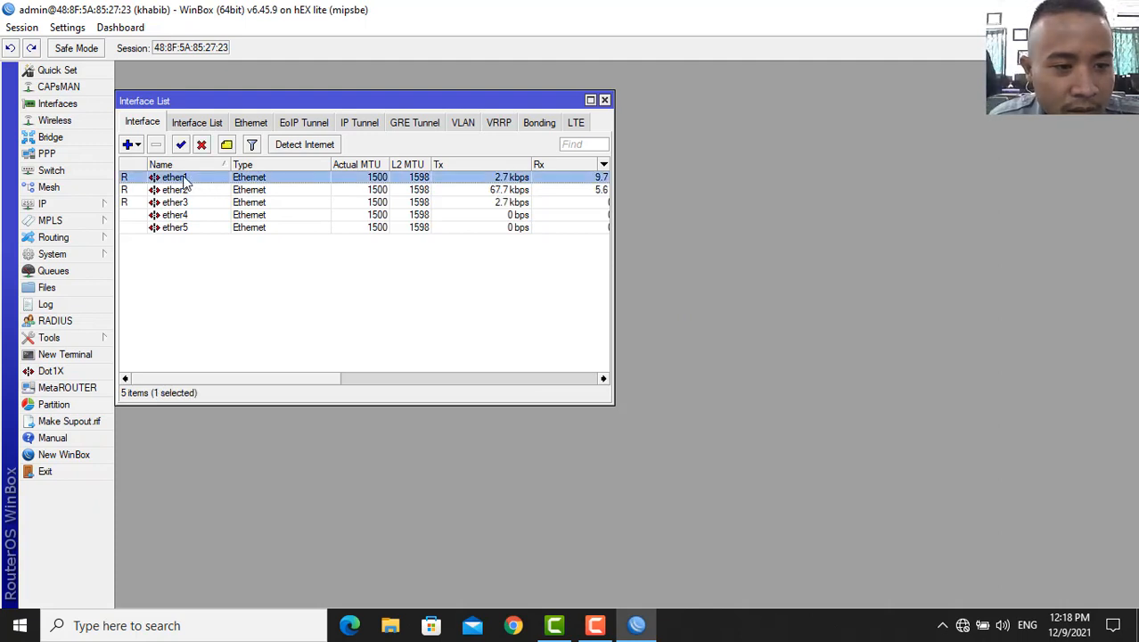
double_click(185, 179)
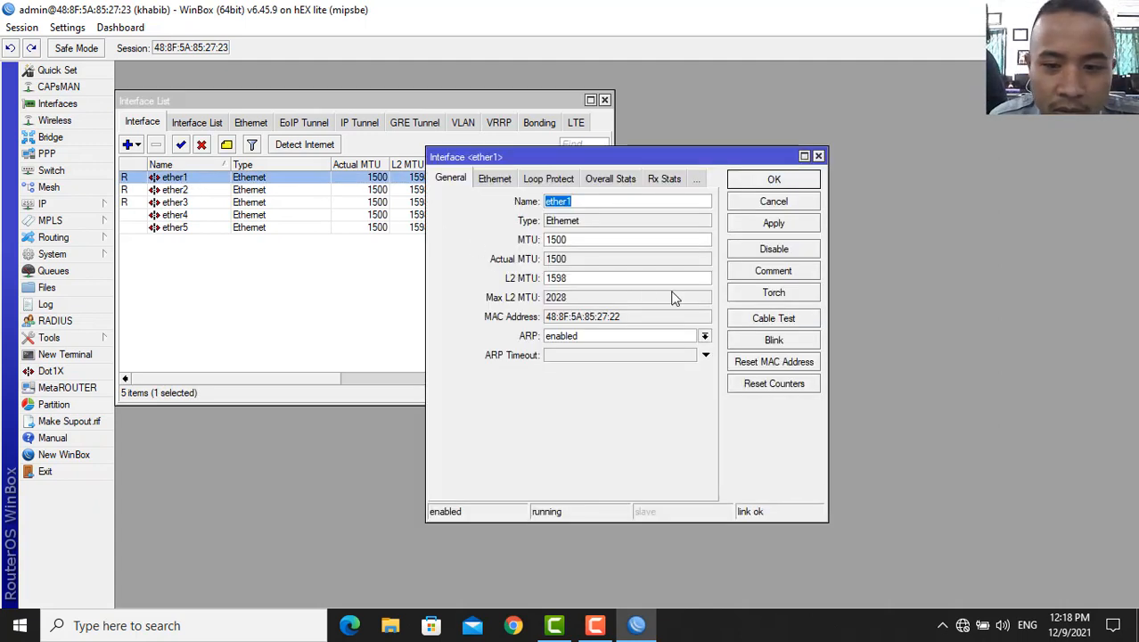
left_click(761, 271)
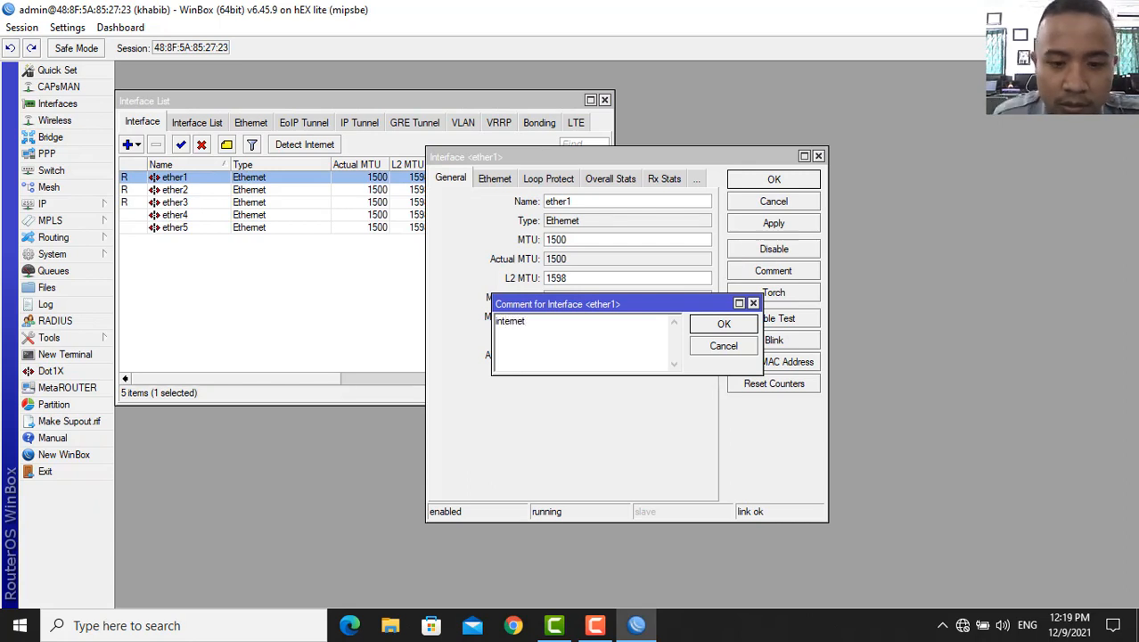
left_click(724, 325)
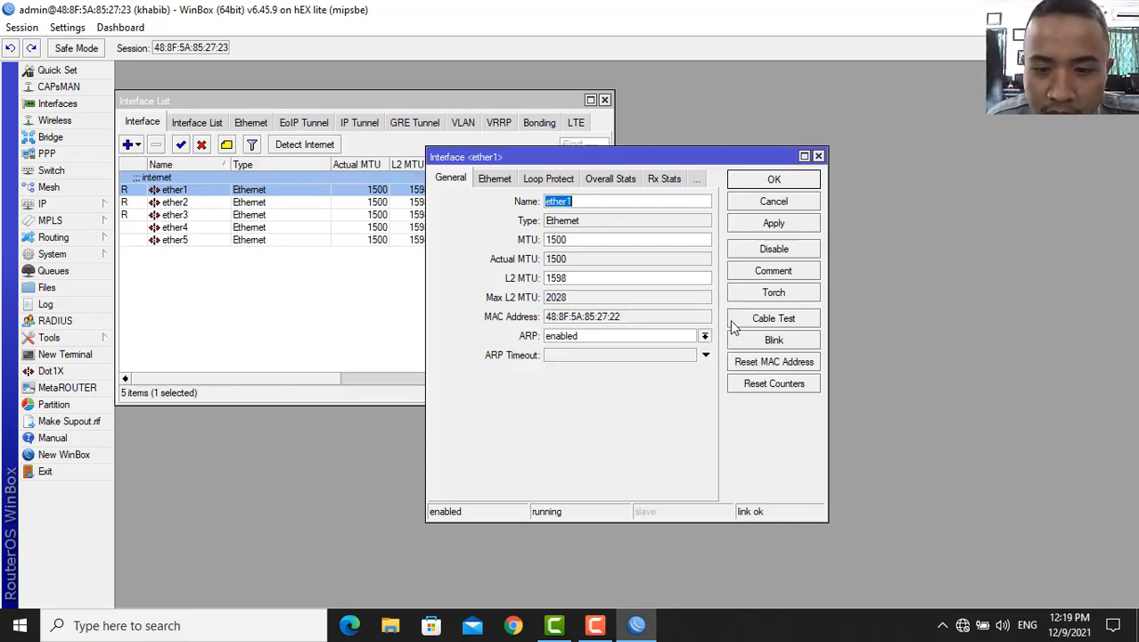
left_click(787, 229)
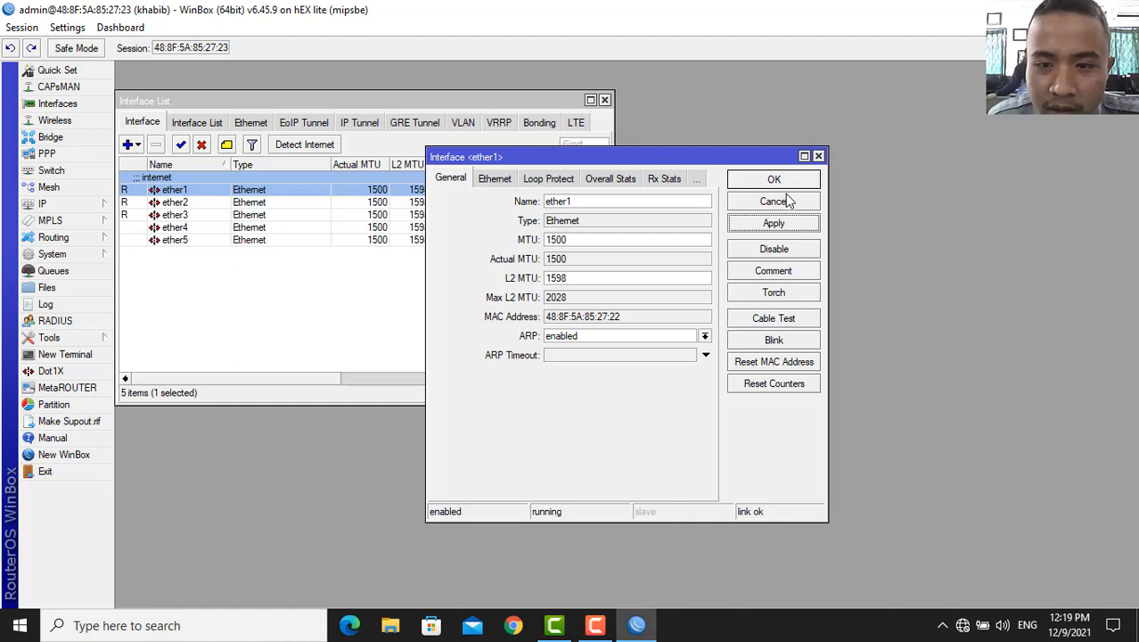
left_click(786, 185)
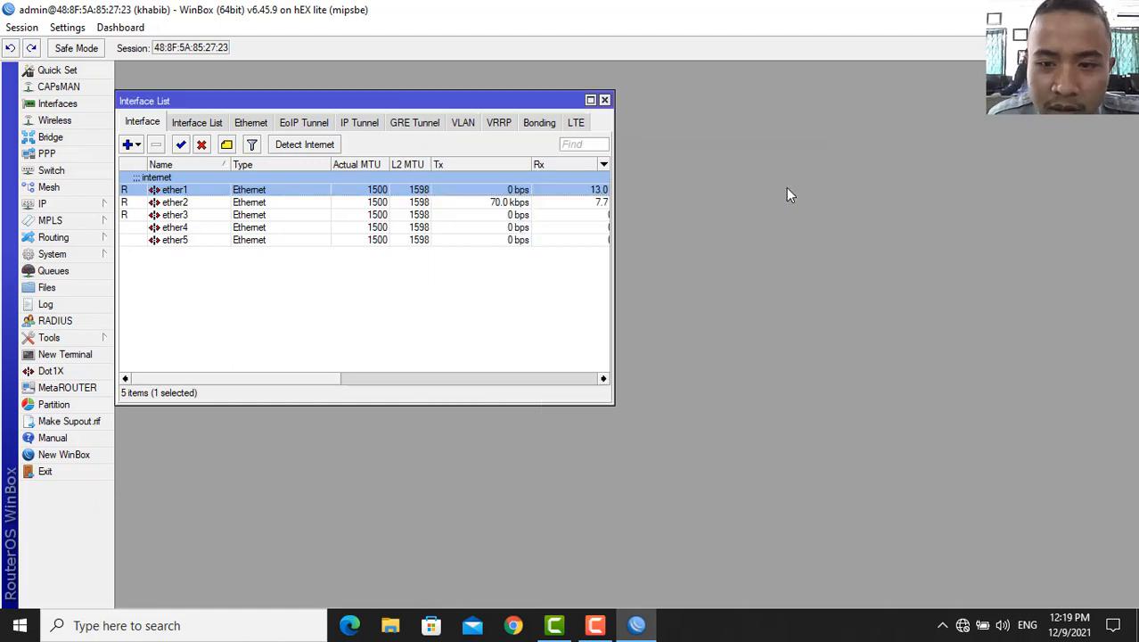
- Add the comment lan to ether2
double_click(186, 202)
left_click(768, 269)
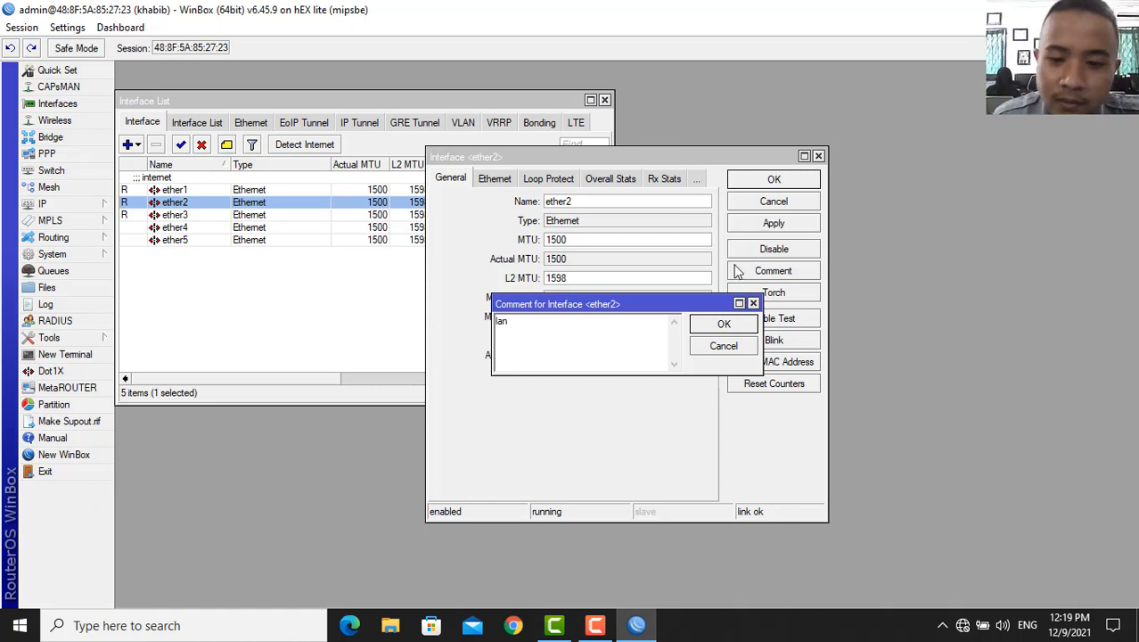
left_click(724, 325)
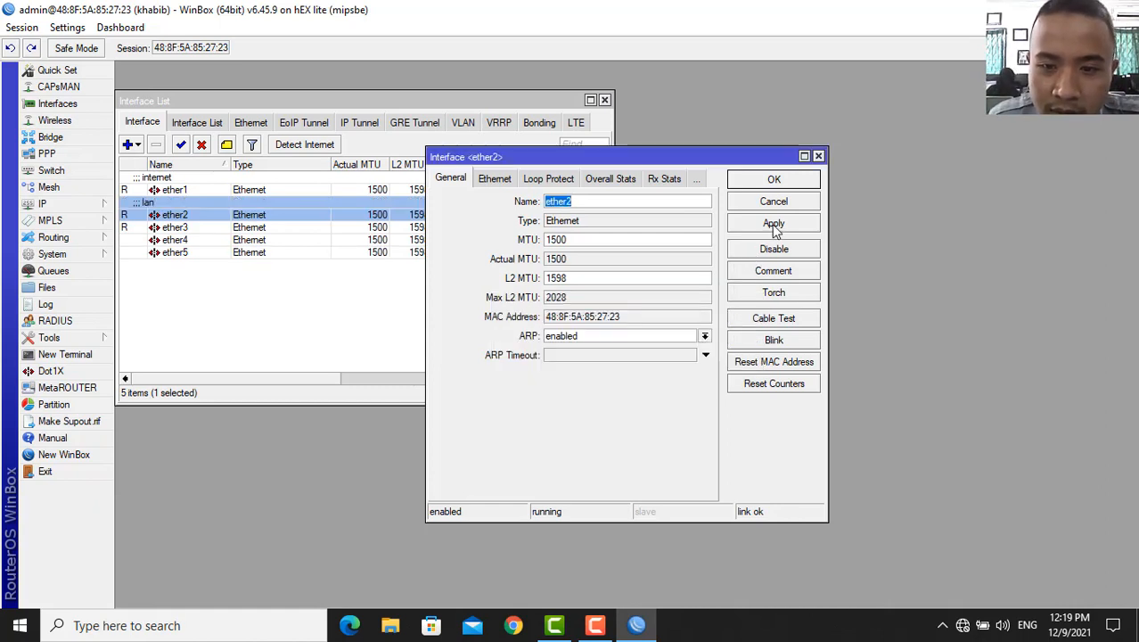
left_click(773, 225)
left_click(774, 181)
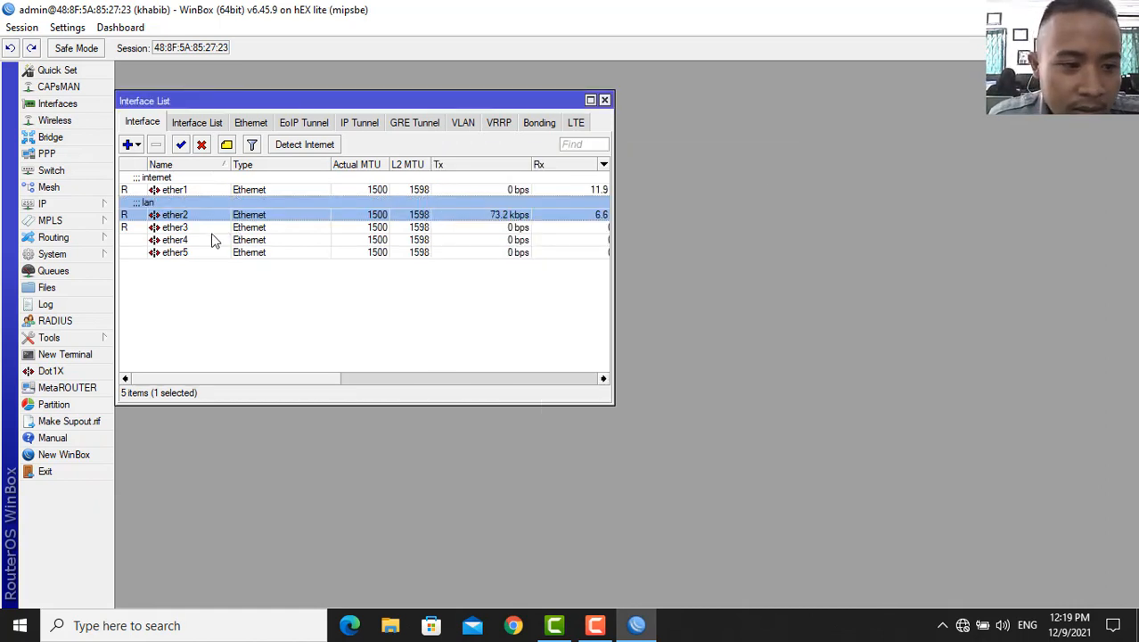
- Add the comment wifi to ether3
double_click(179, 229)
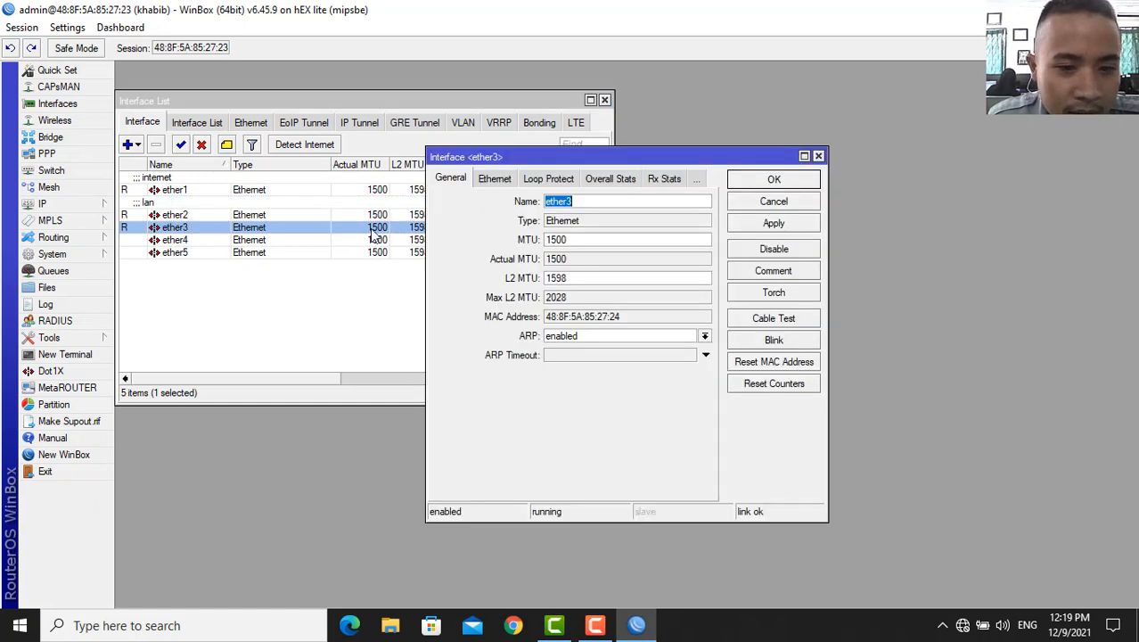
left_click(744, 271)
type("wi")
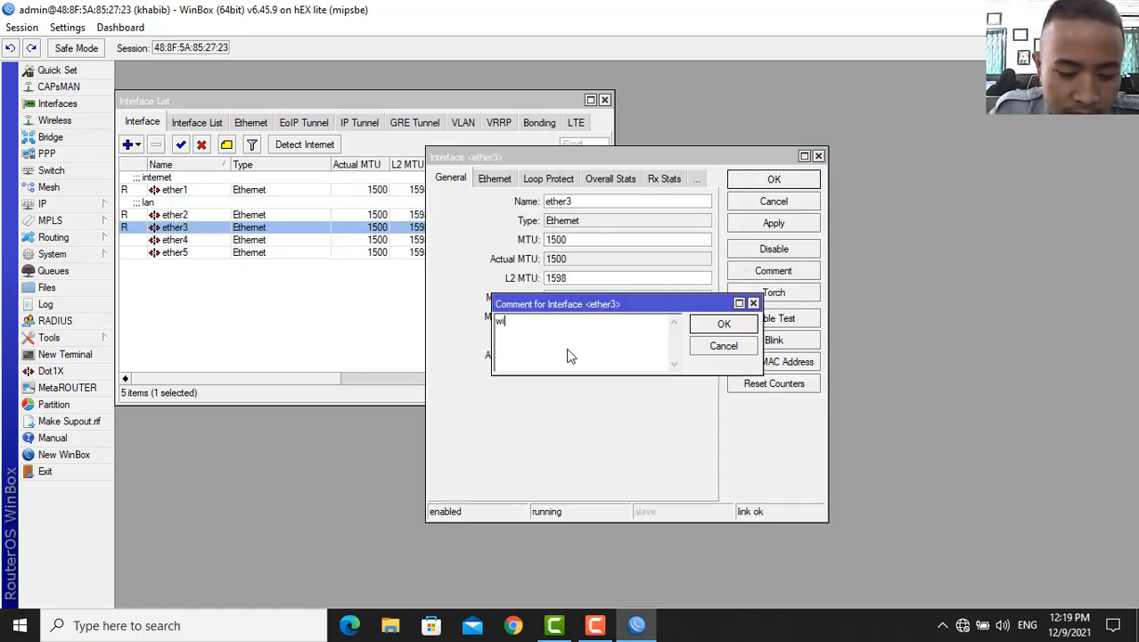
type("fi")
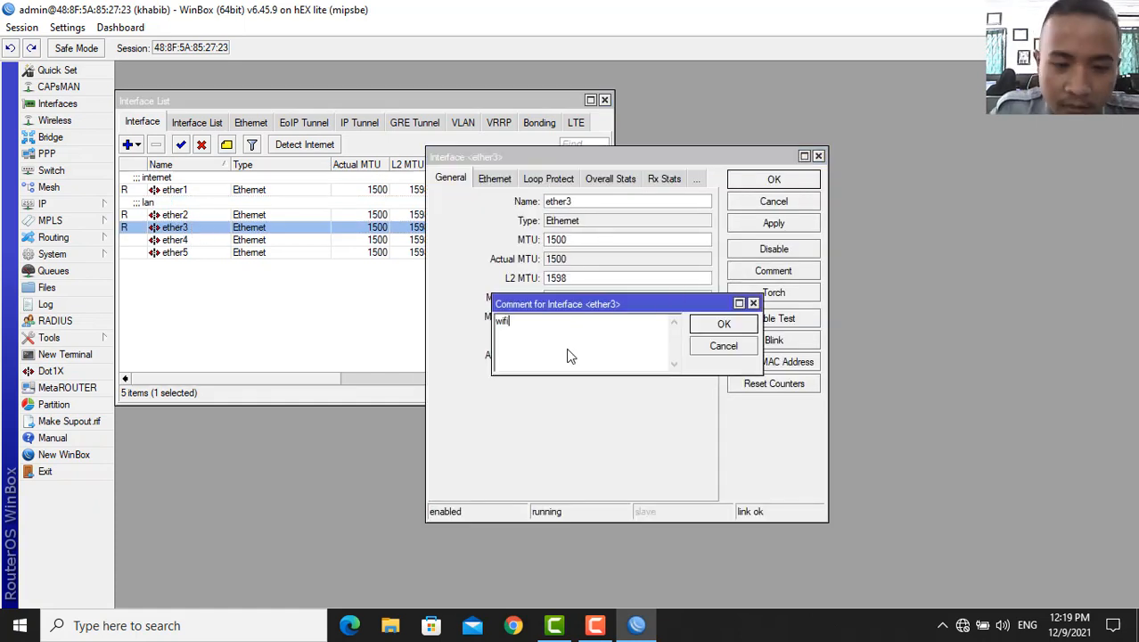
left_click(724, 324)
left_click(773, 223)
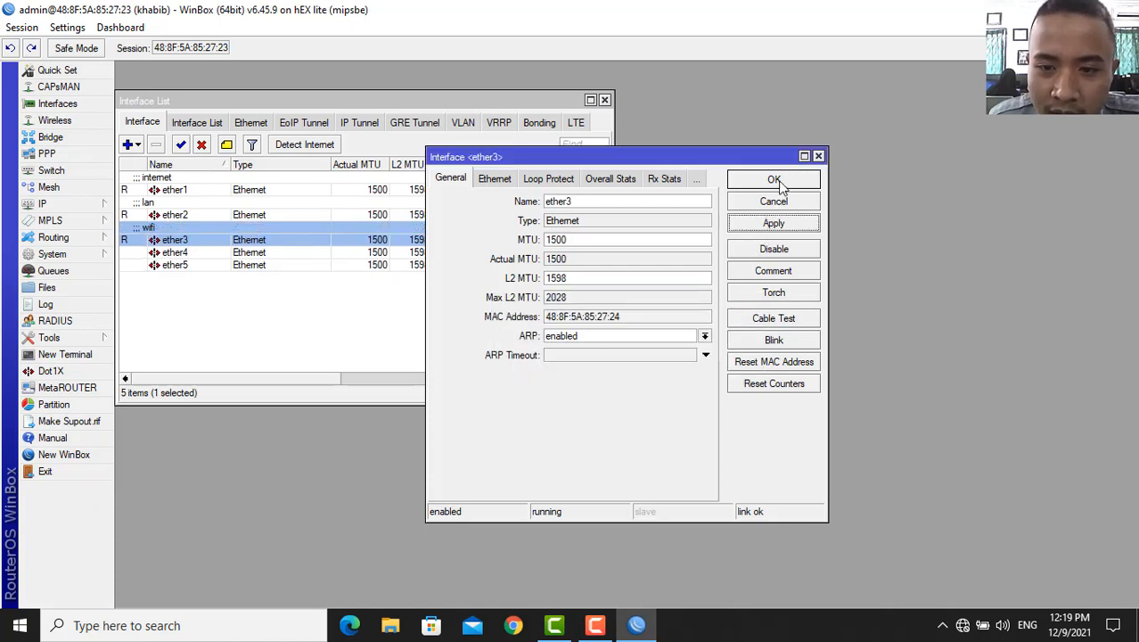
left_click(775, 181)
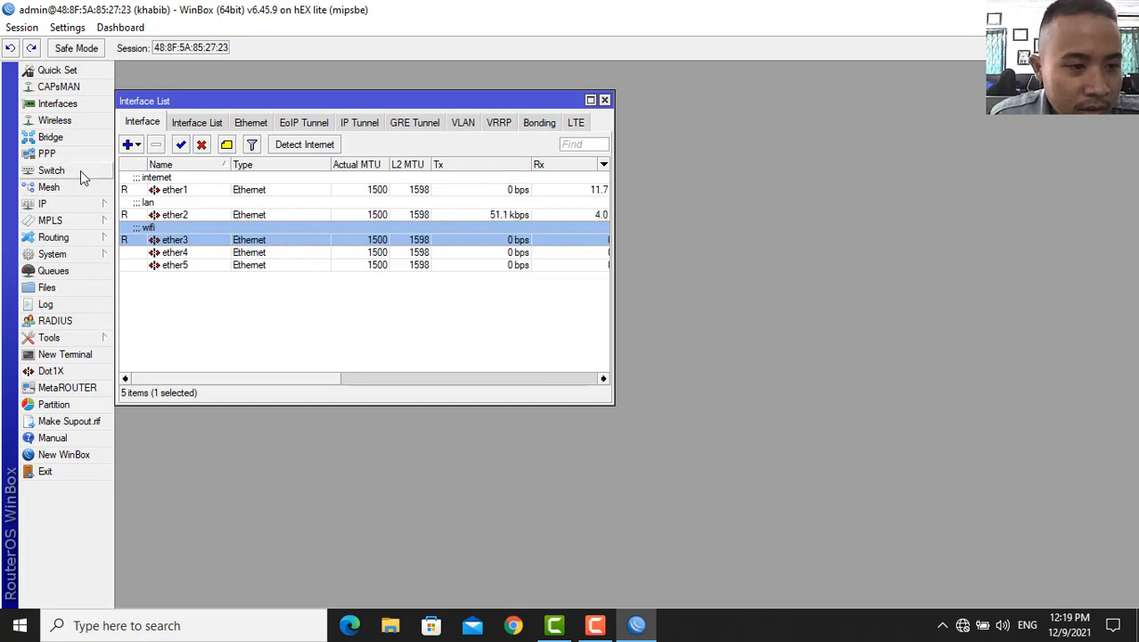
- Add a DHCP client on ether1 so it gets a 172.16.131.x address
left_click(101, 206)
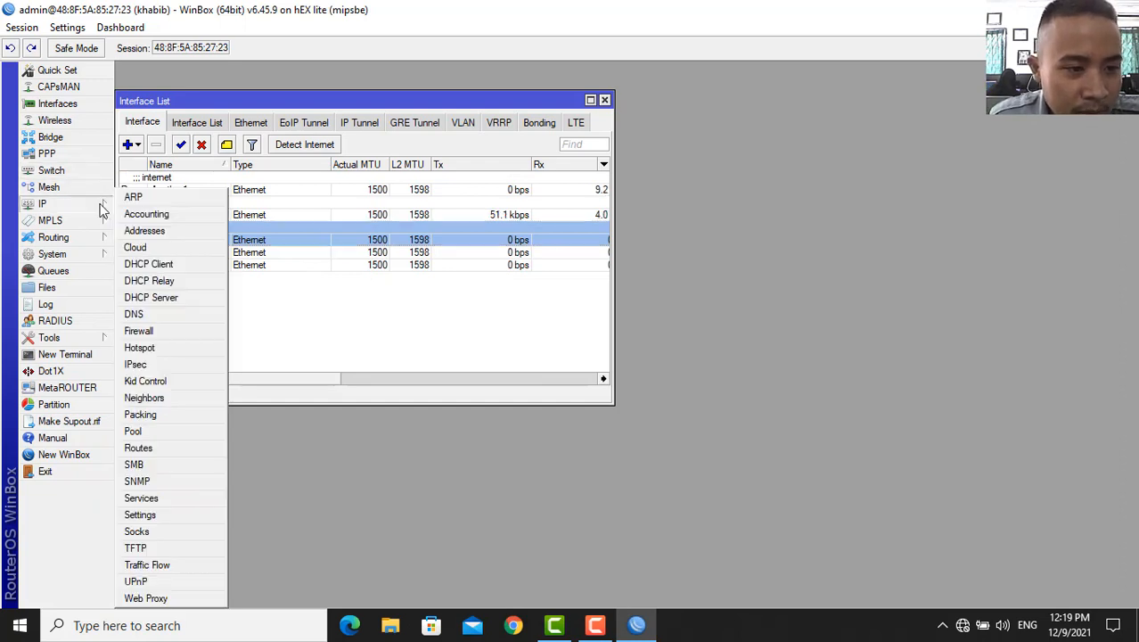
left_click(151, 264)
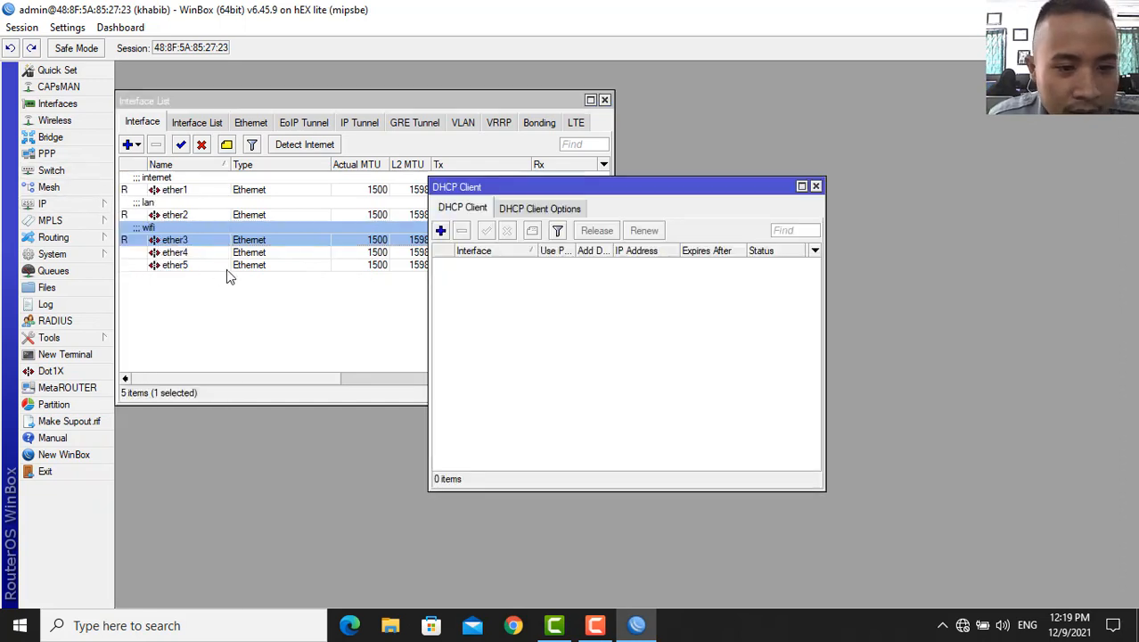
left_click(442, 231)
left_click(740, 283)
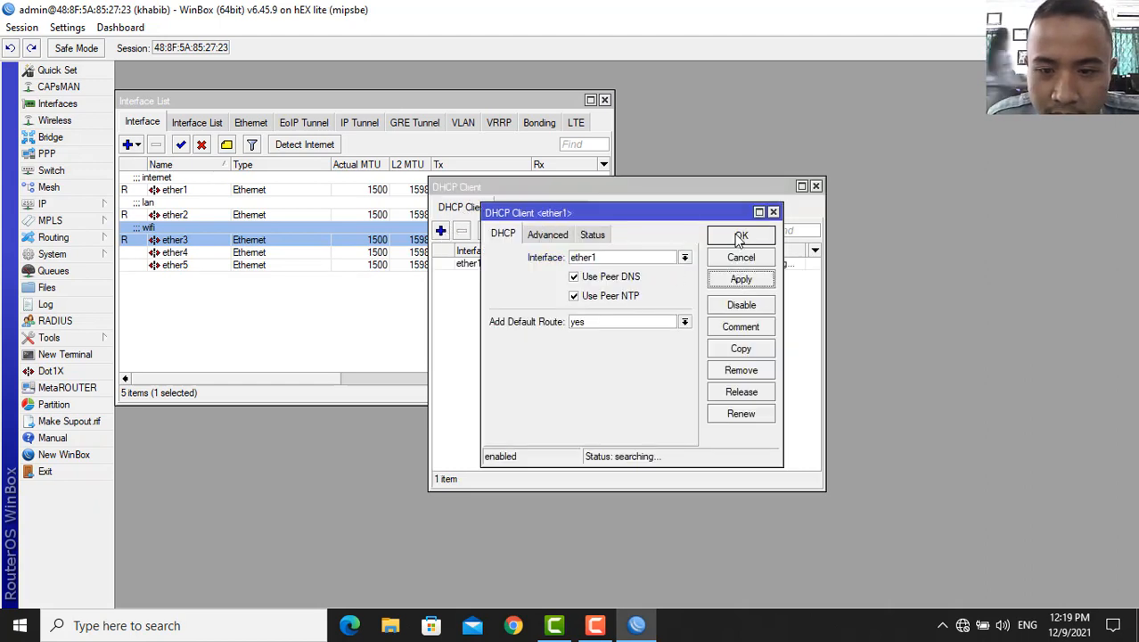
left_click(740, 236)
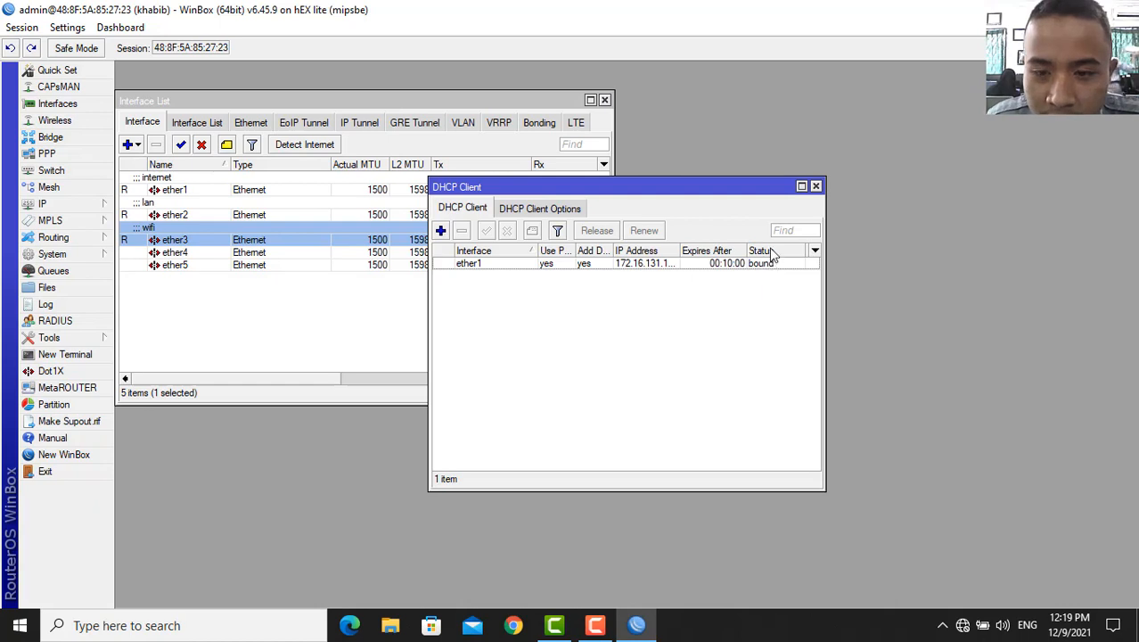
left_click(103, 204)
- Create a srcnat NAT rule with out-interface ether1 and action masquerade
left_click(147, 328)
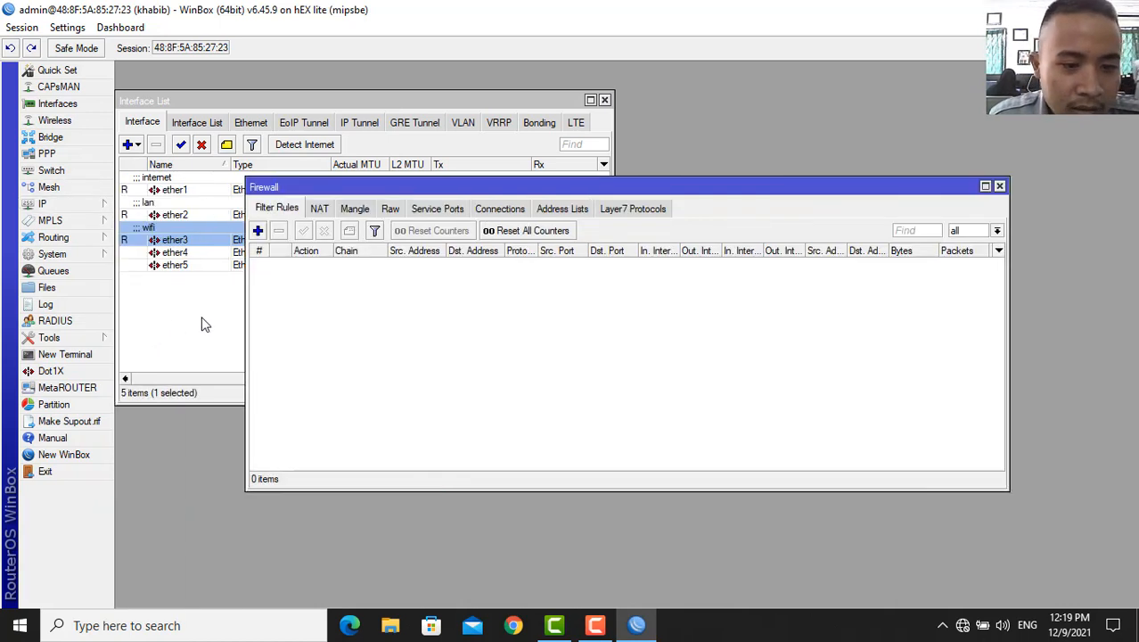
left_click(319, 209)
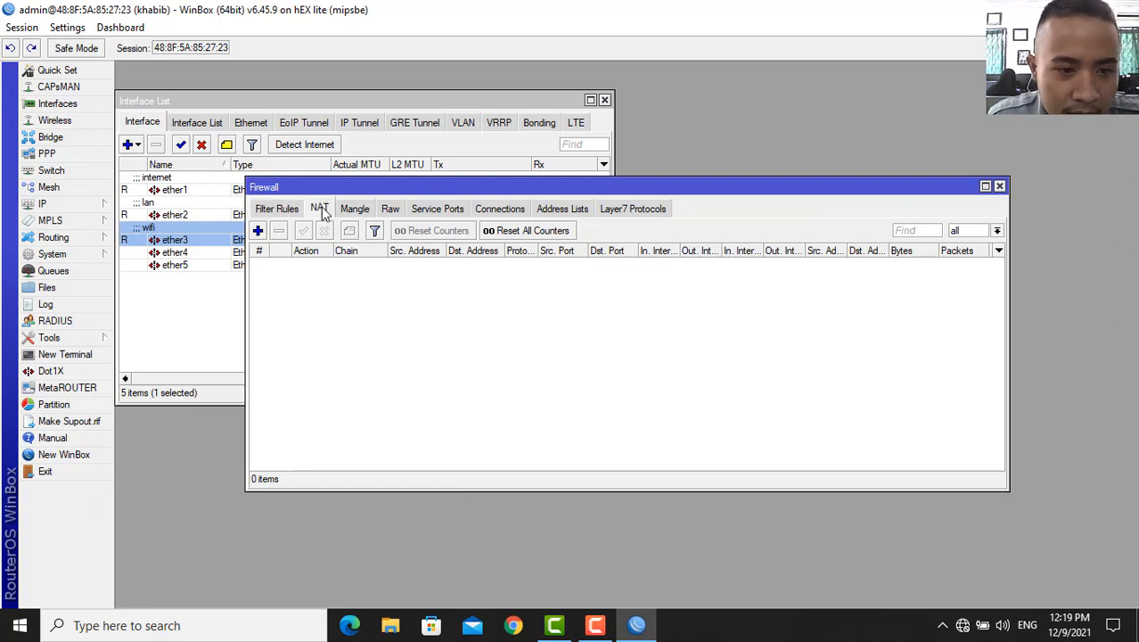
left_click(259, 231)
left_click(500, 167)
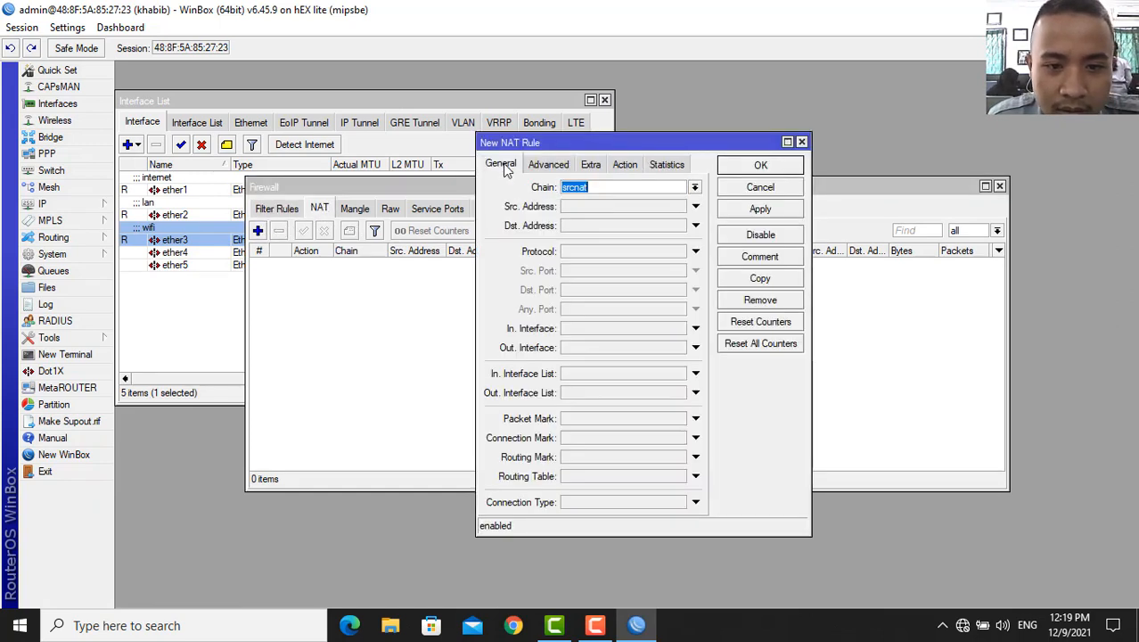
left_click(695, 348)
left_click(635, 351)
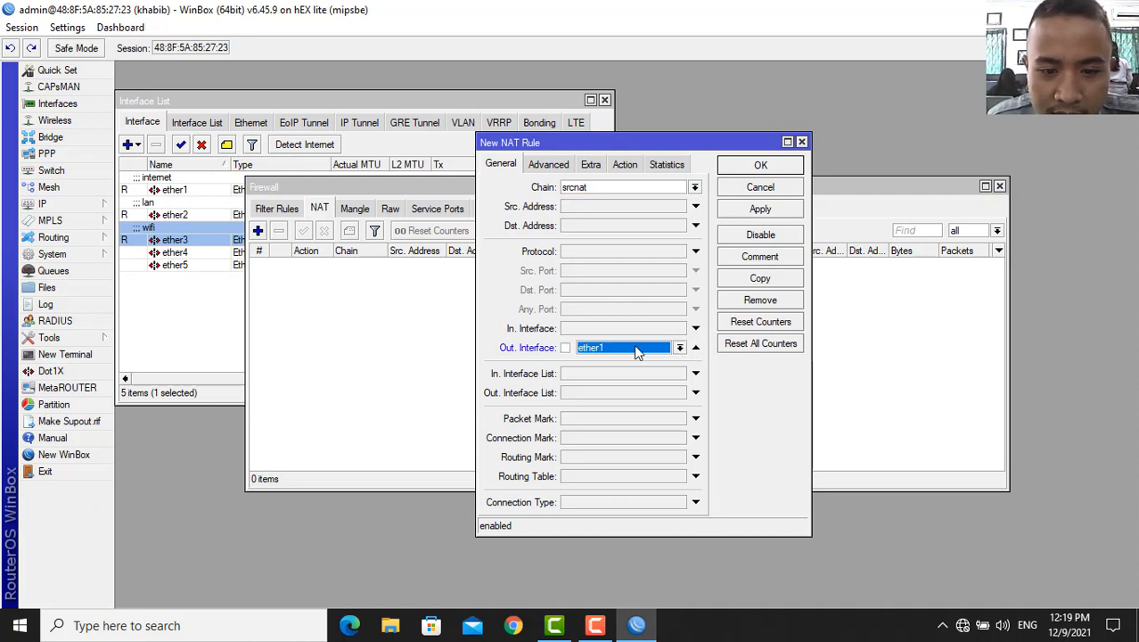
left_click(626, 165)
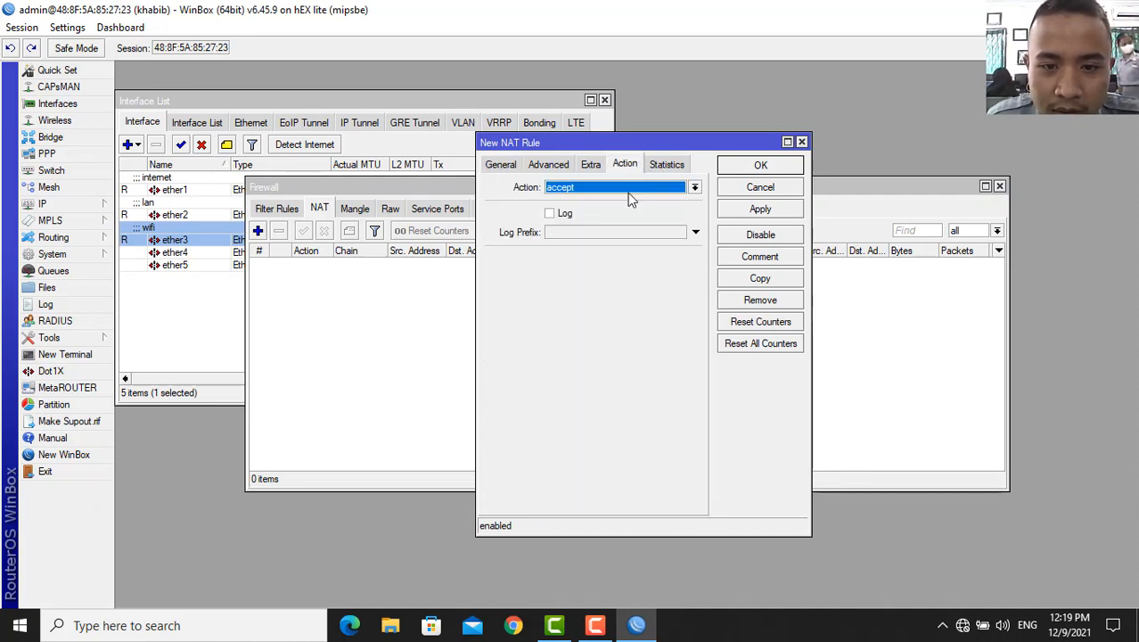
left_click(628, 193)
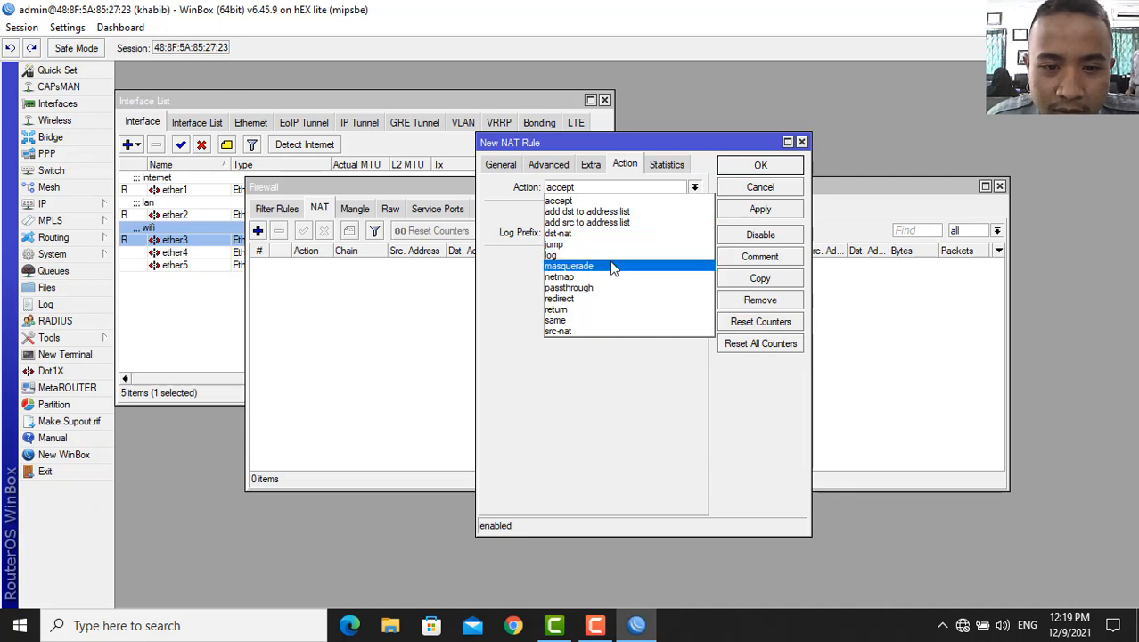
left_click(611, 266)
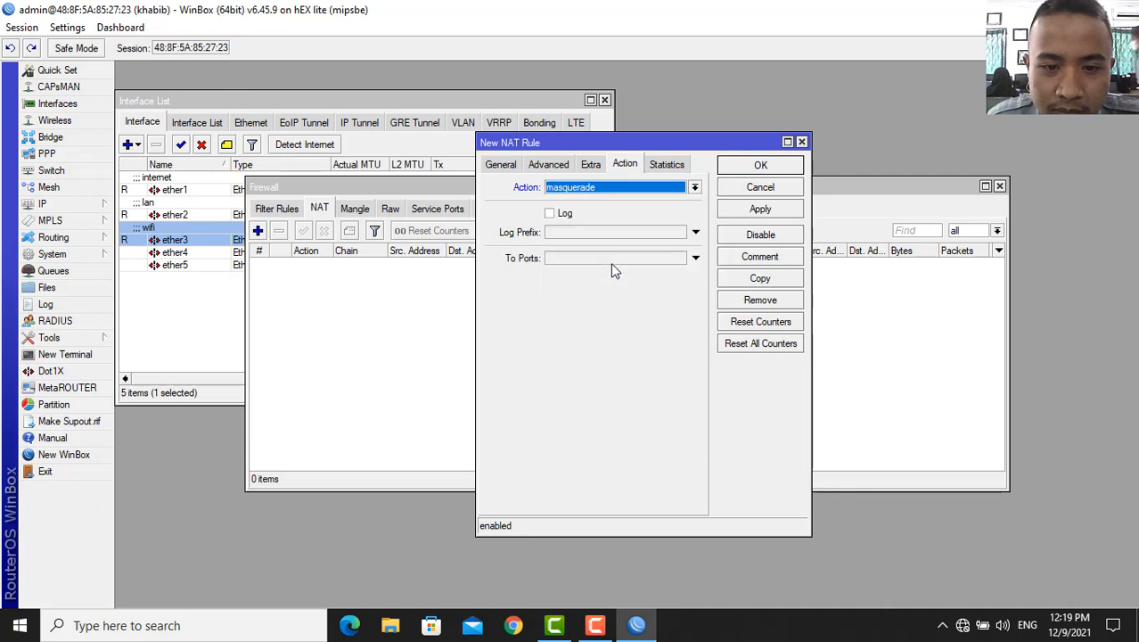
left_click(762, 211)
left_click(772, 166)
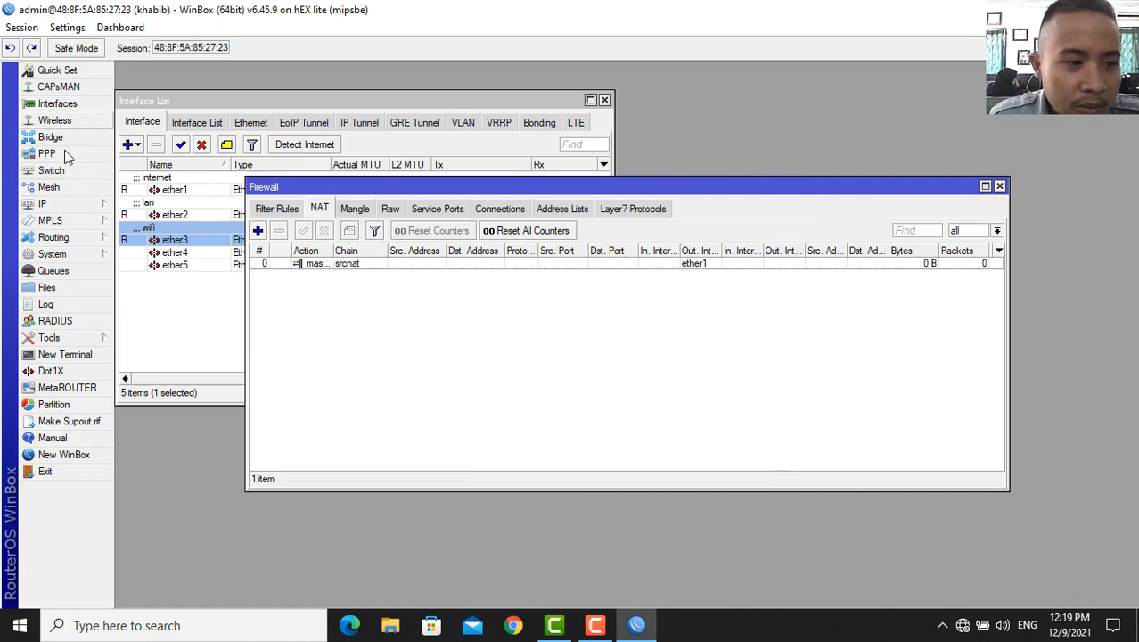
left_click(62, 204)
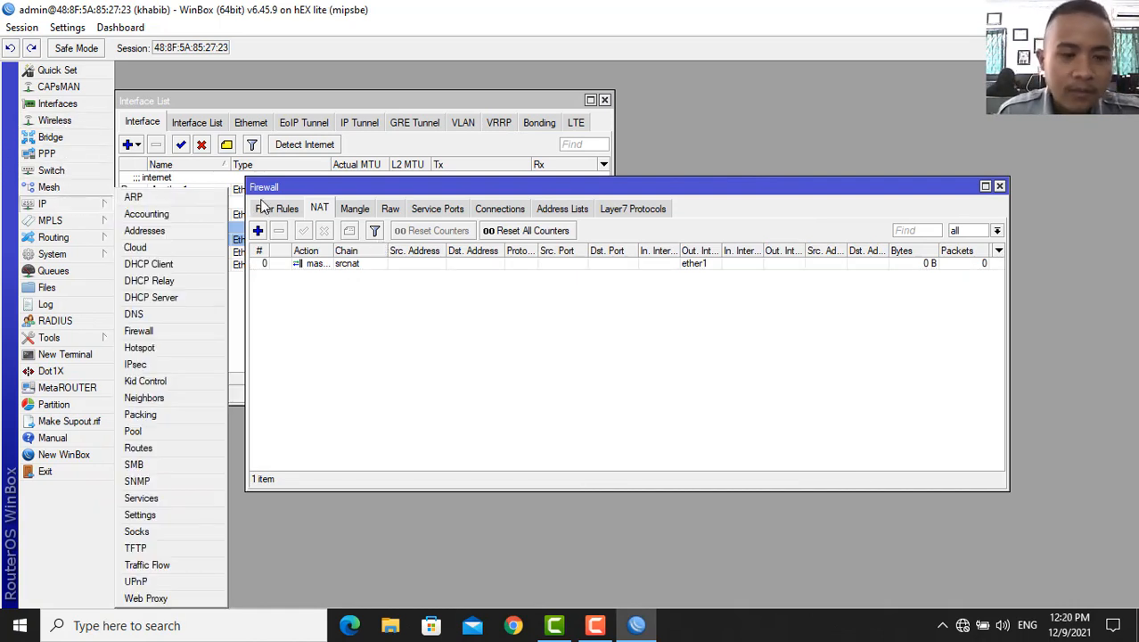
- Add the address 192.168.0.1/24 on ether2
left_click(144, 230)
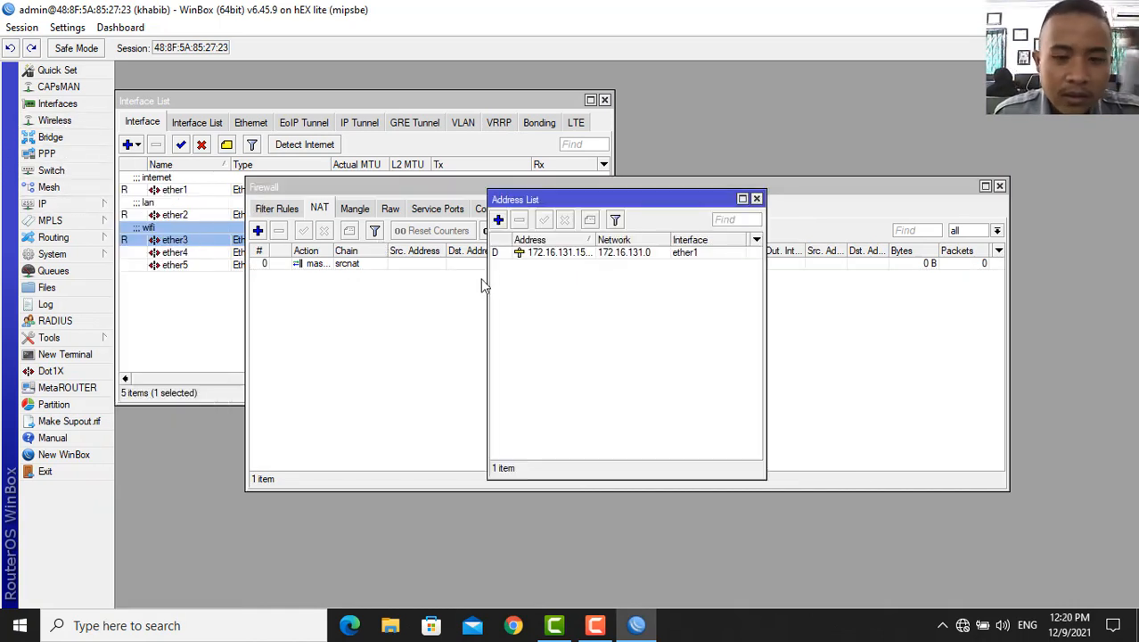
left_click(502, 217)
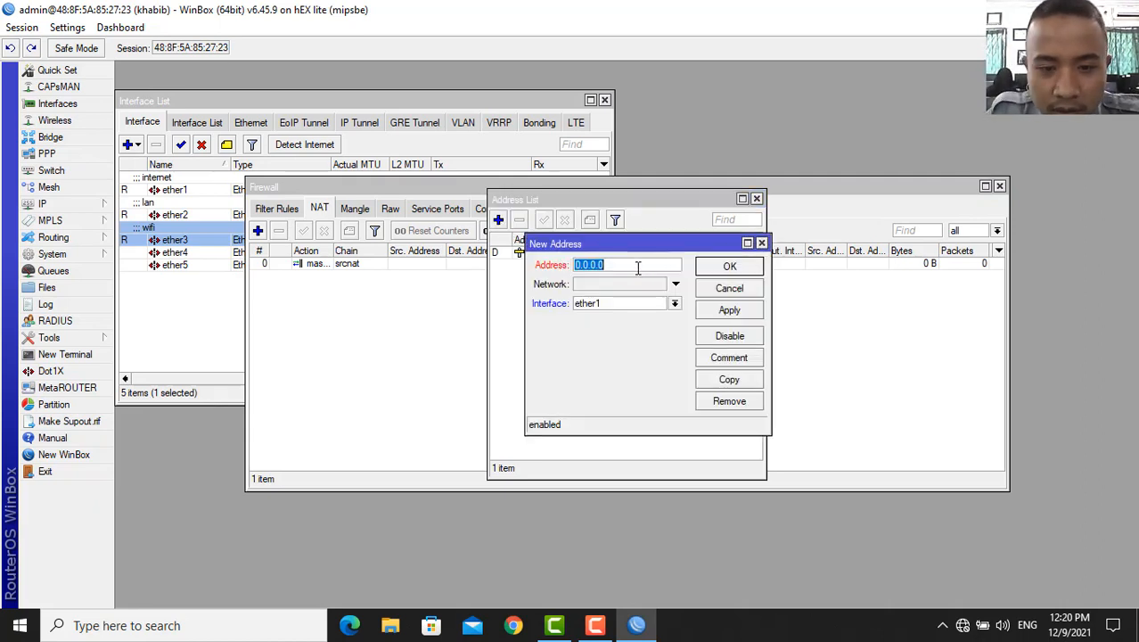
type("192")
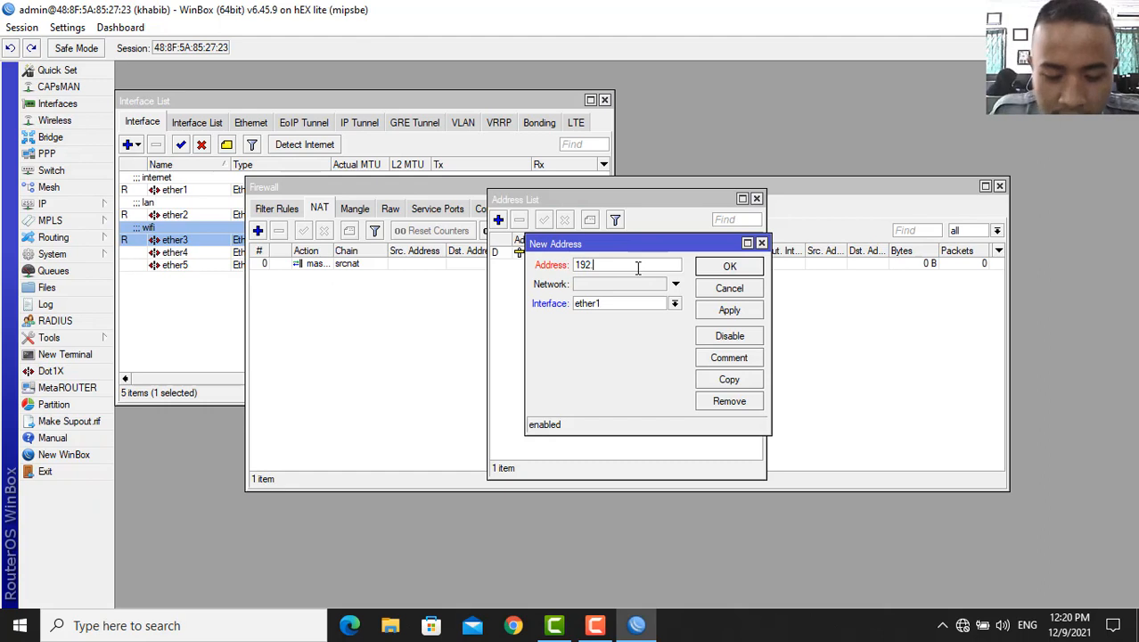
type(".168")
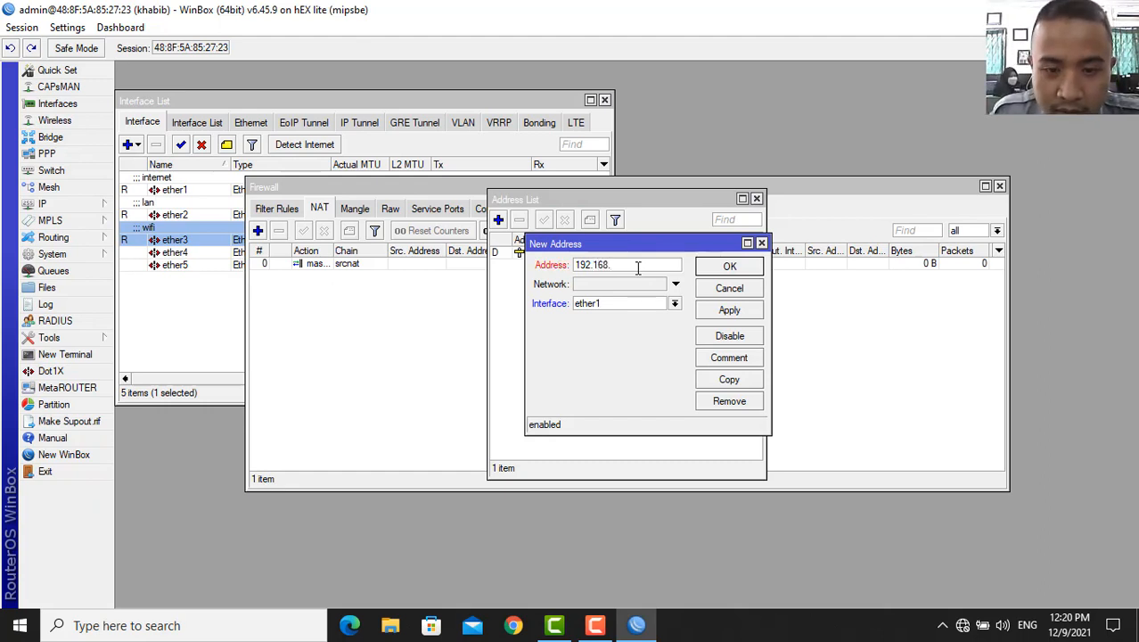
type(".0.1/24")
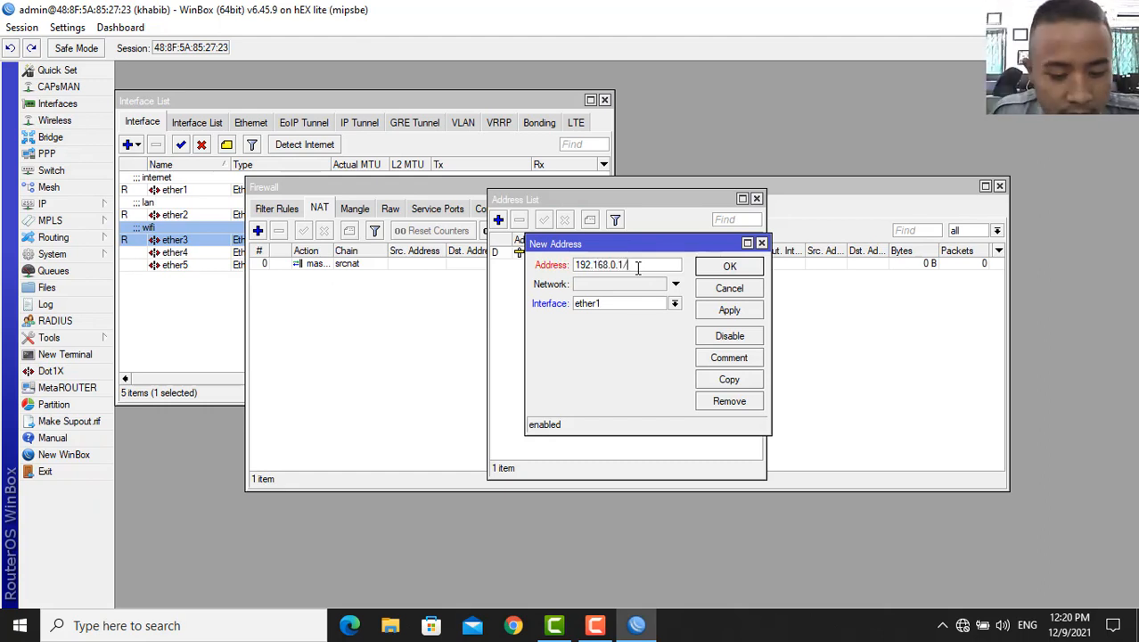
left_click(675, 303)
left_click(663, 328)
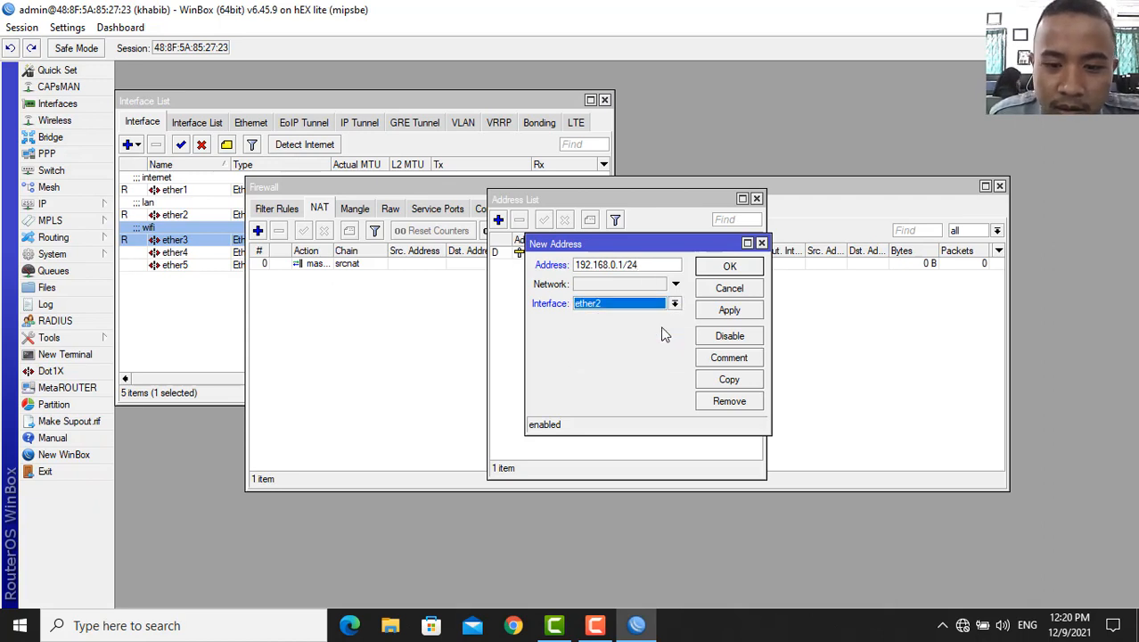
left_click(729, 311)
left_click(728, 265)
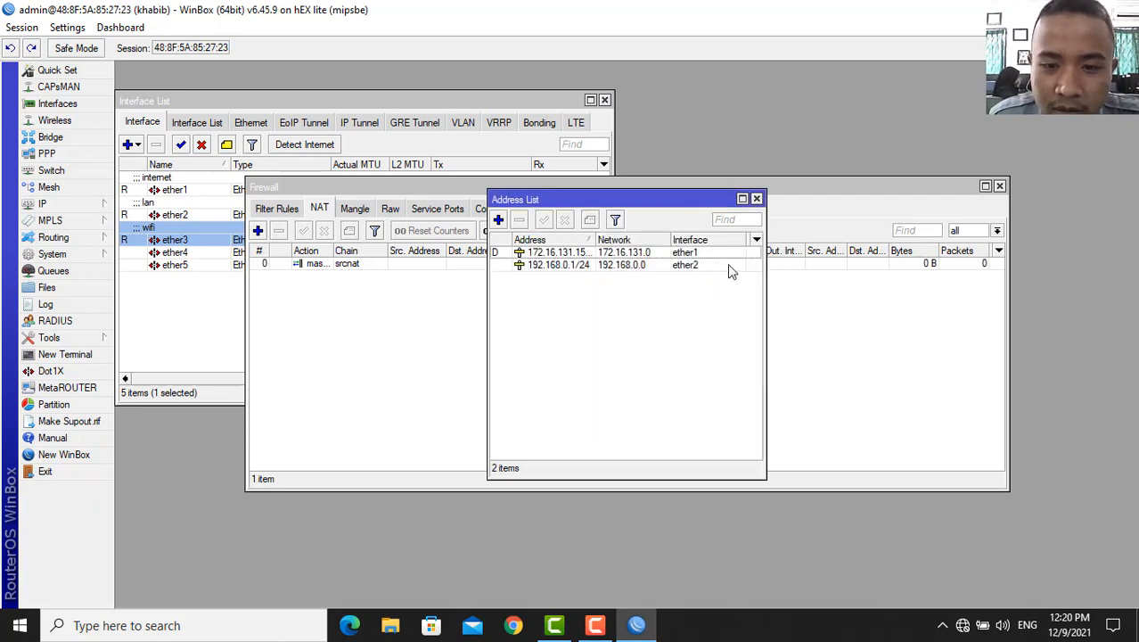
- Add the address 10.10.0.1/24 on ether3
left_click(499, 220)
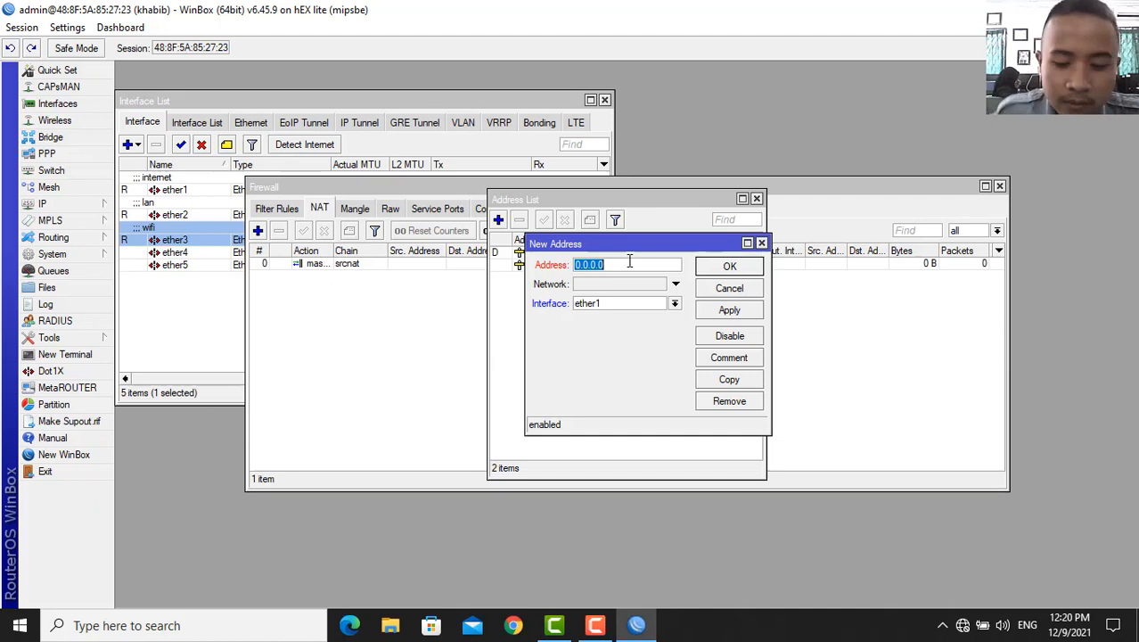
type("10")
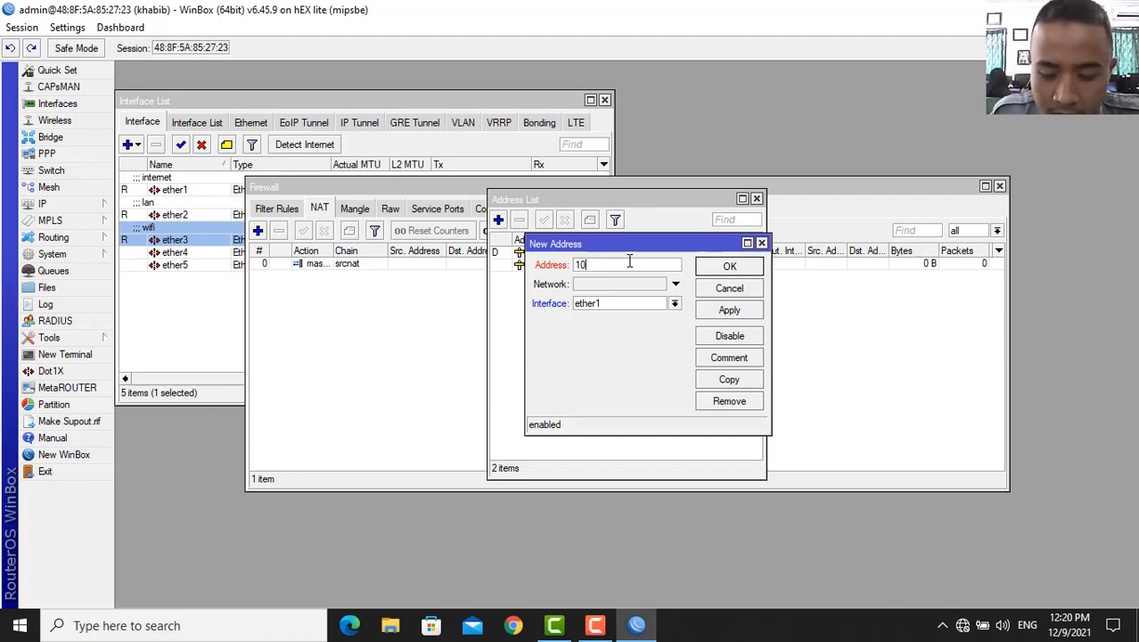
type(".10.10")
key("BackSpace")
key("BackSpace")
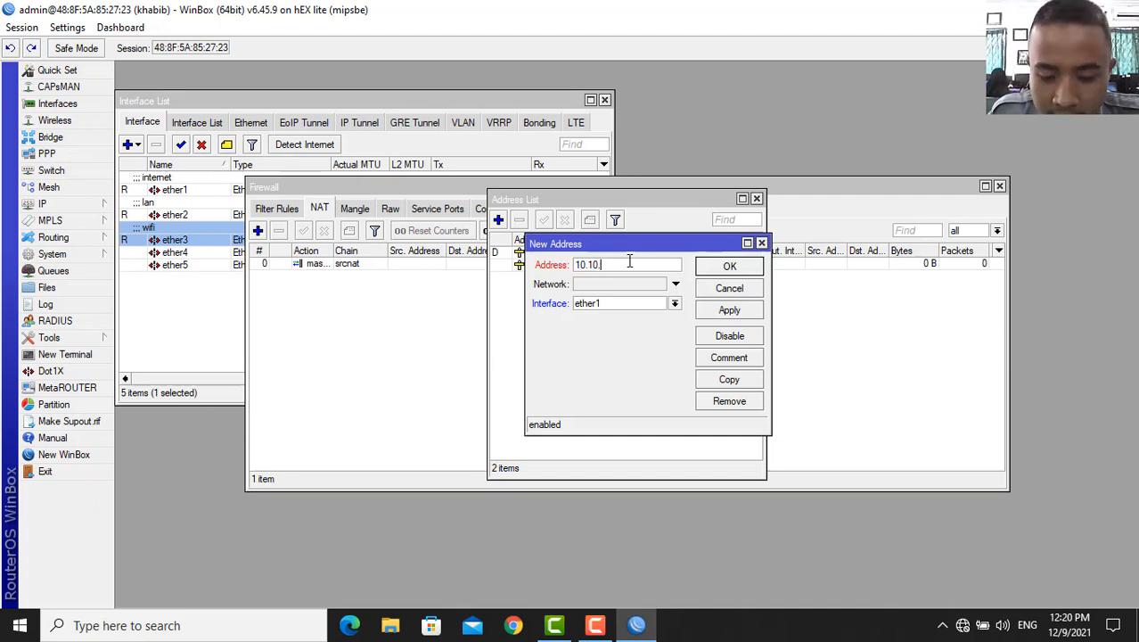
type("0.1/24")
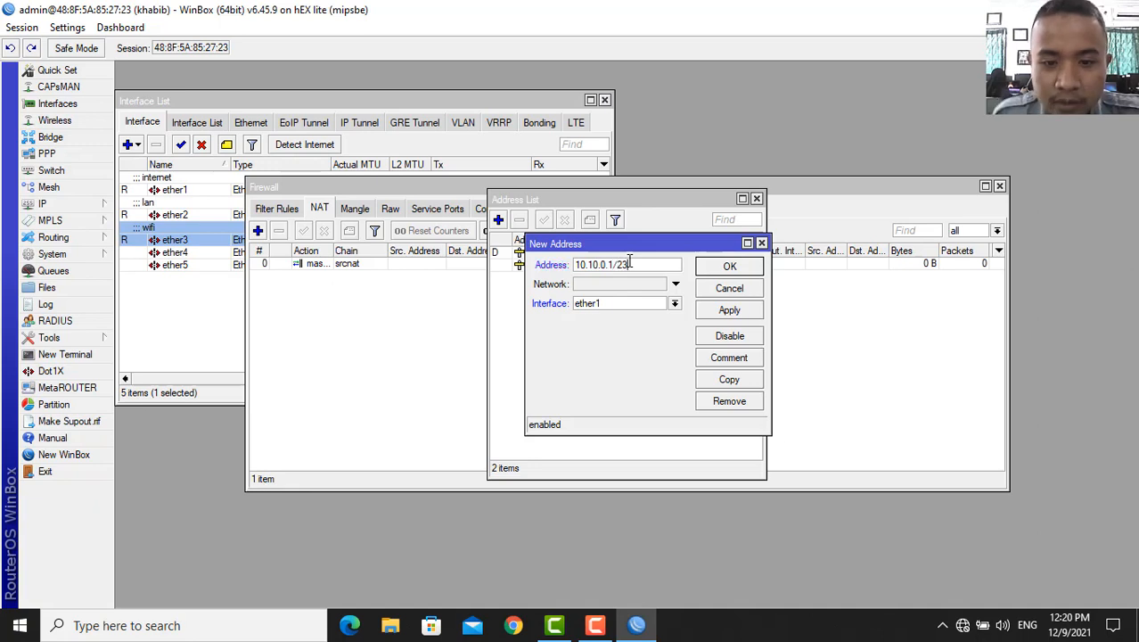
left_click(674, 303)
left_click(661, 332)
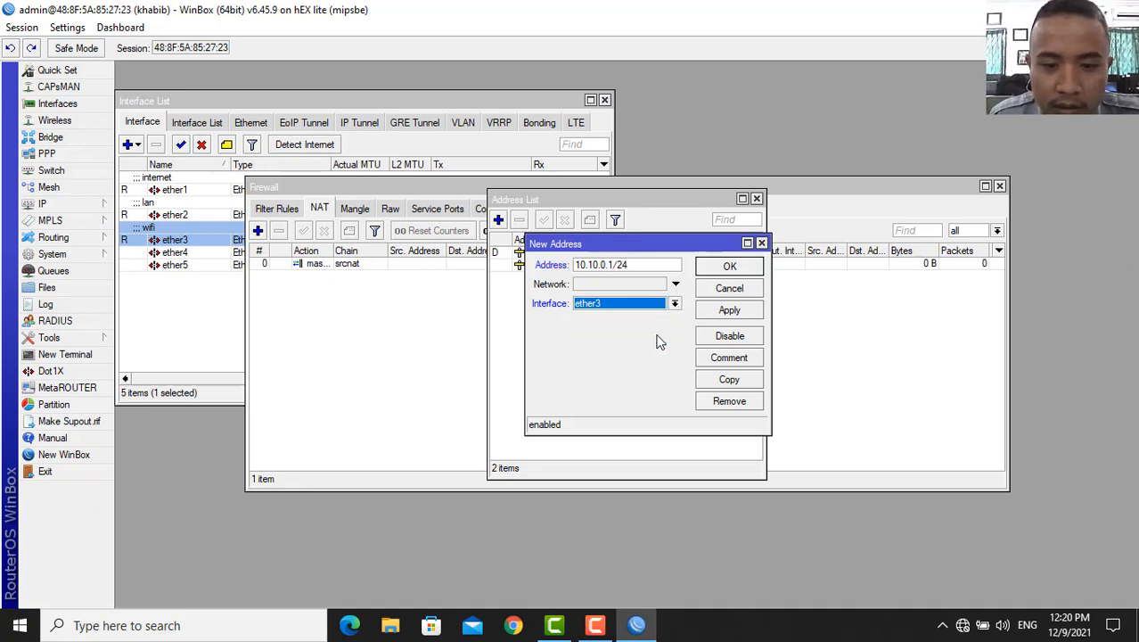
left_click(725, 317)
left_click(729, 266)
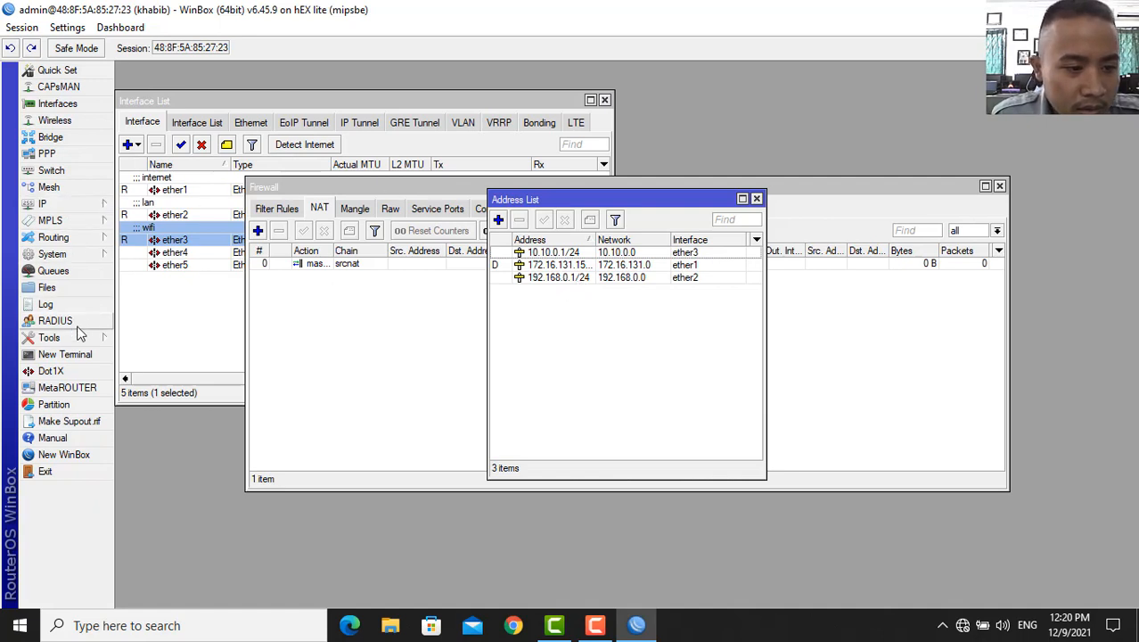
- Run ping 8.8.8.8 in a new router terminal
left_click(57, 354)
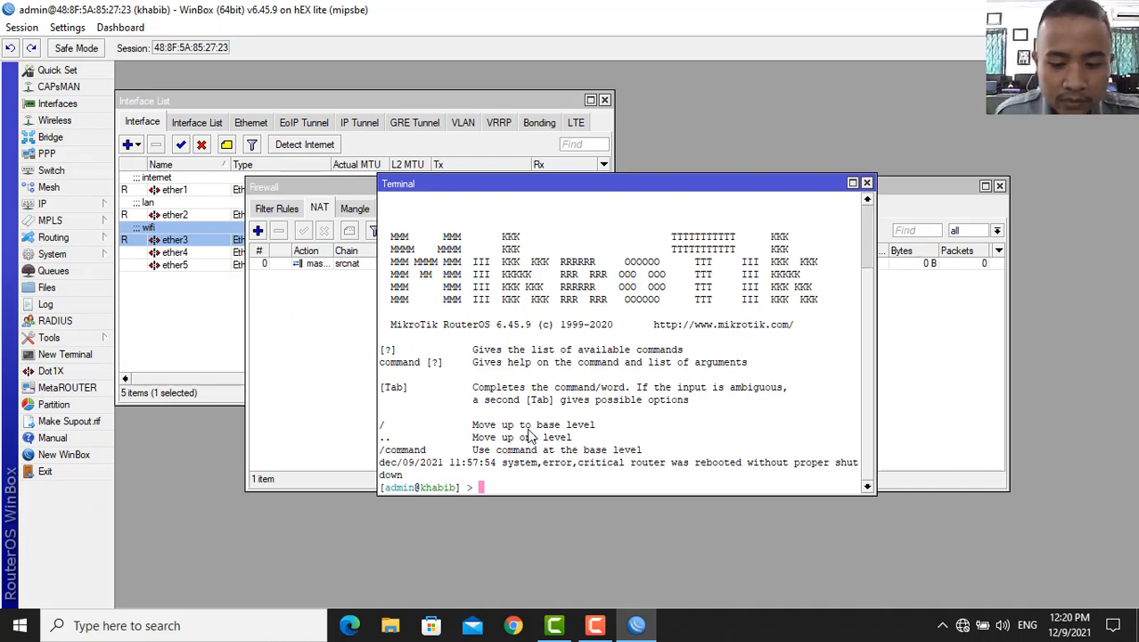
type("ping")
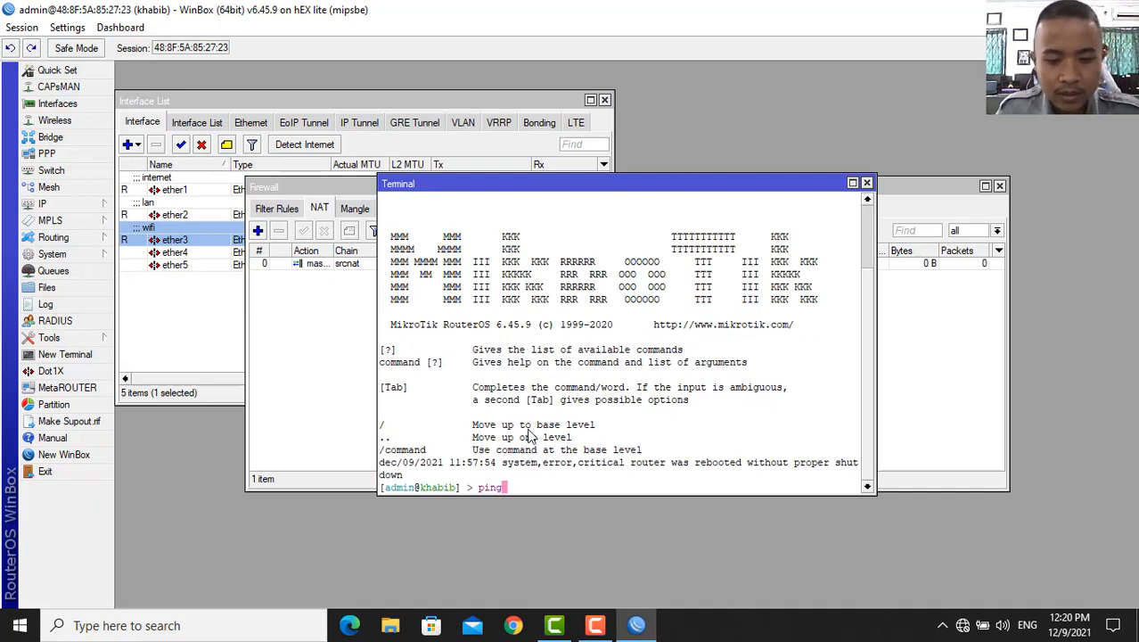
type(" 8")
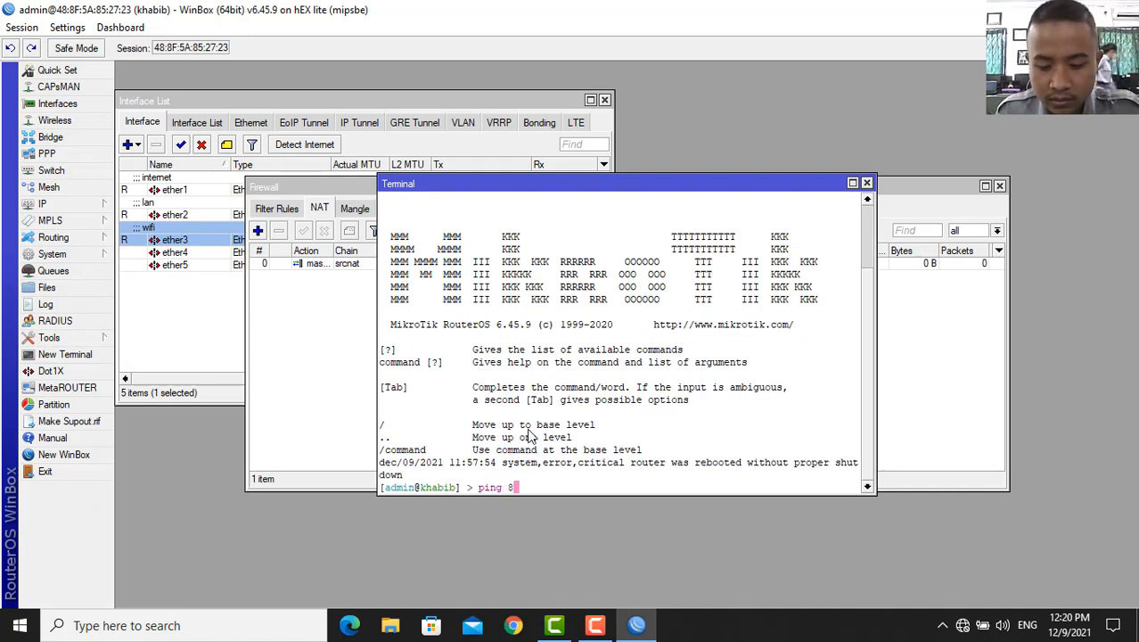
type(".8.8.8")
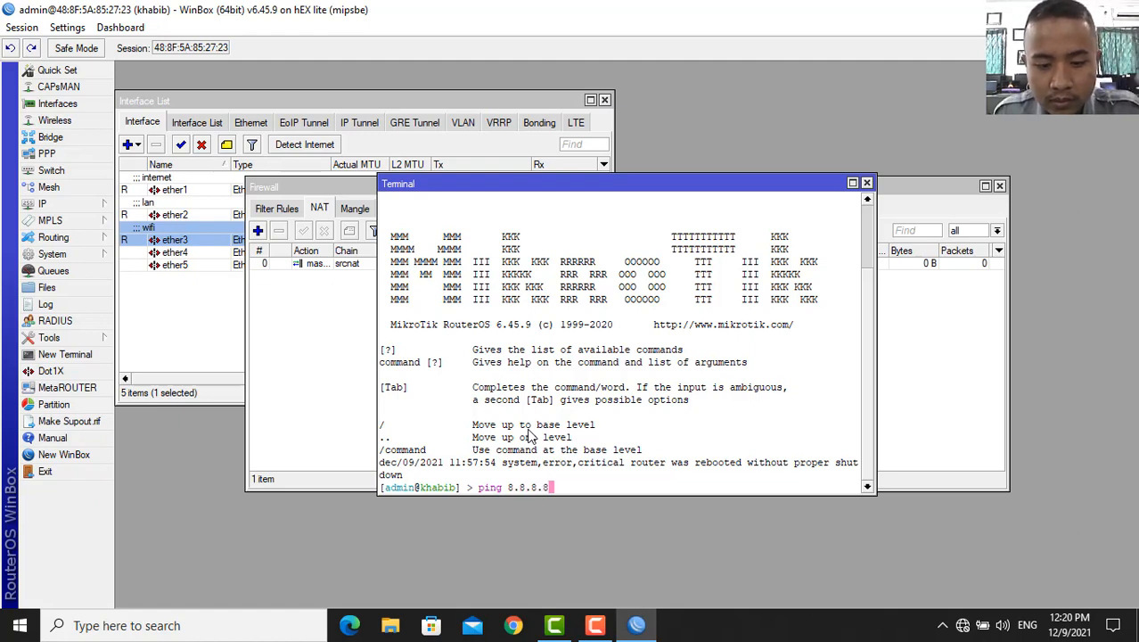
type(".8.8")
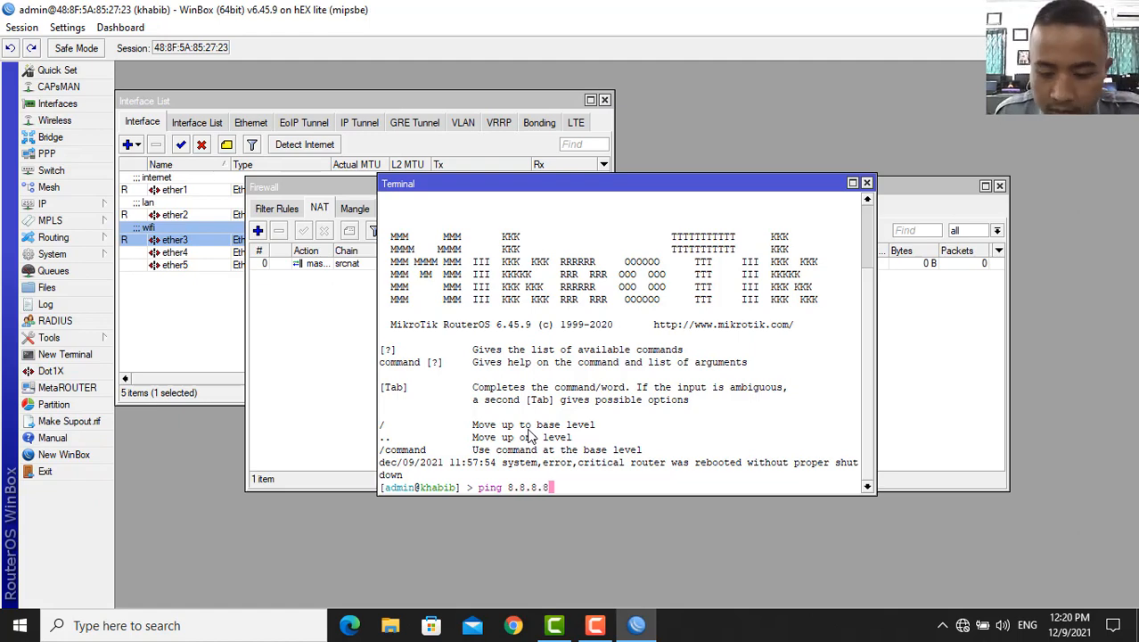
key("Return")
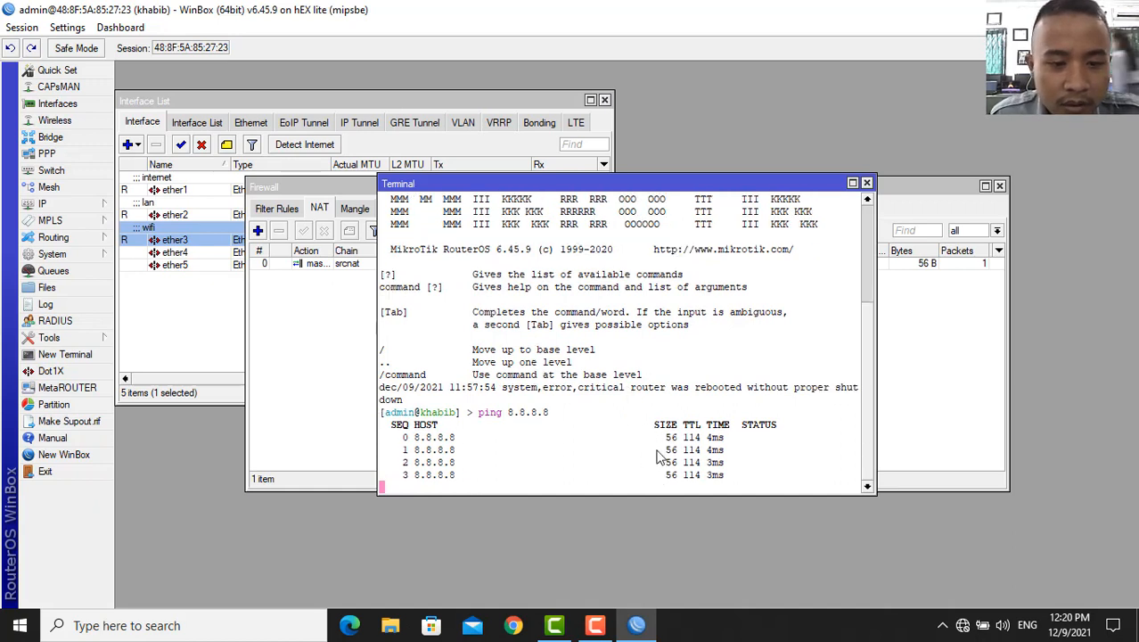
- Set 8.8.8.8 as the DNS server, correcting the mistyped trailing dot
left_click(58, 209)
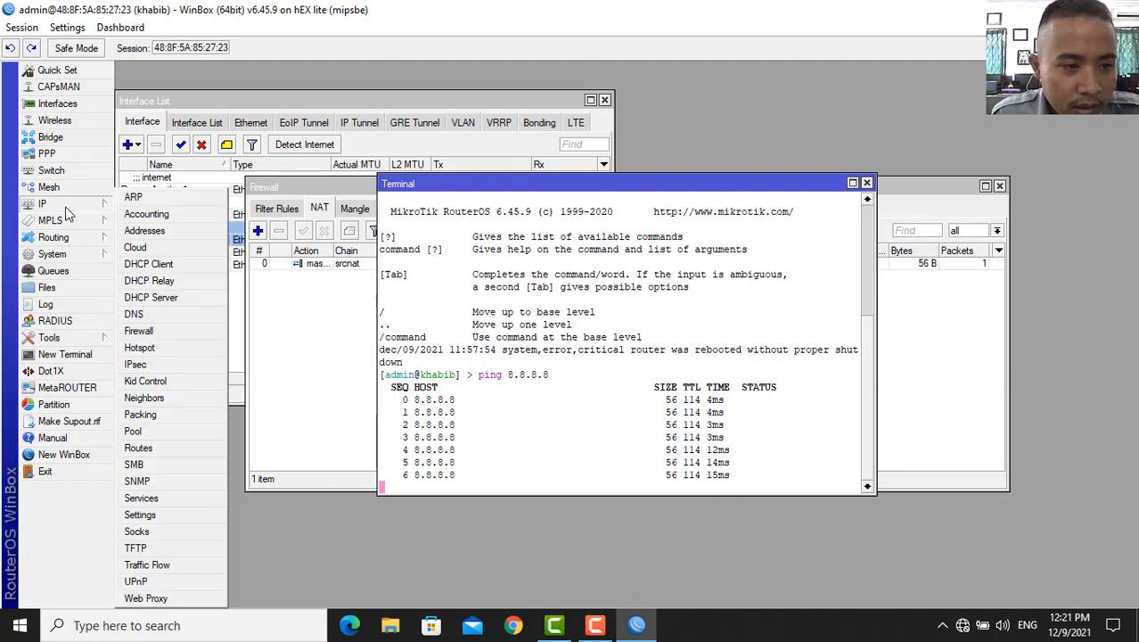
left_click(156, 317)
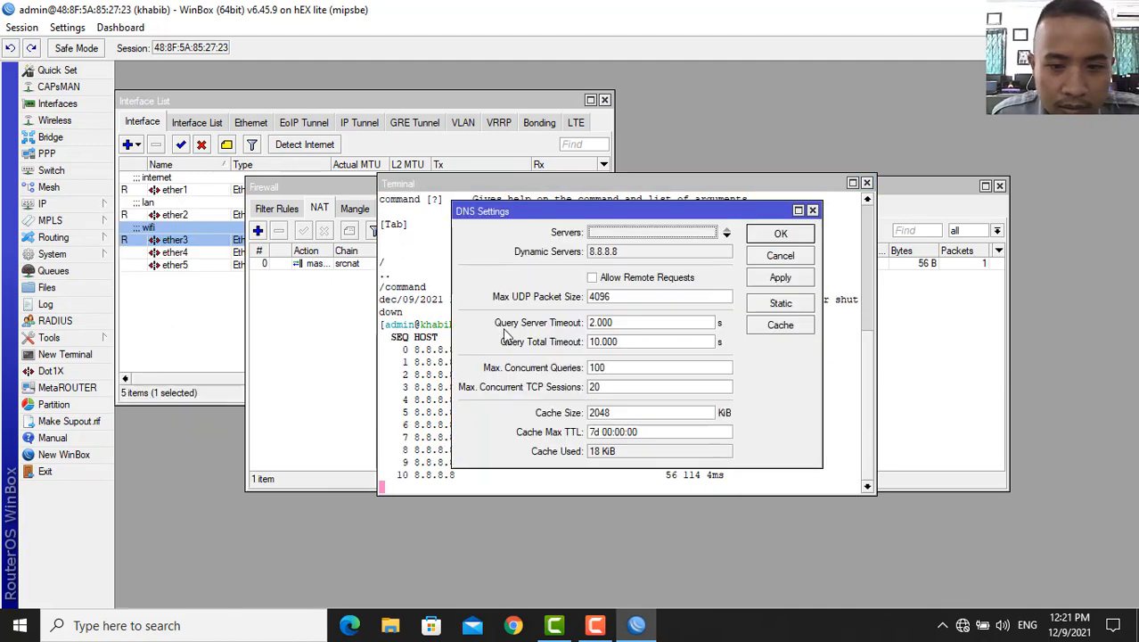
left_click(613, 233)
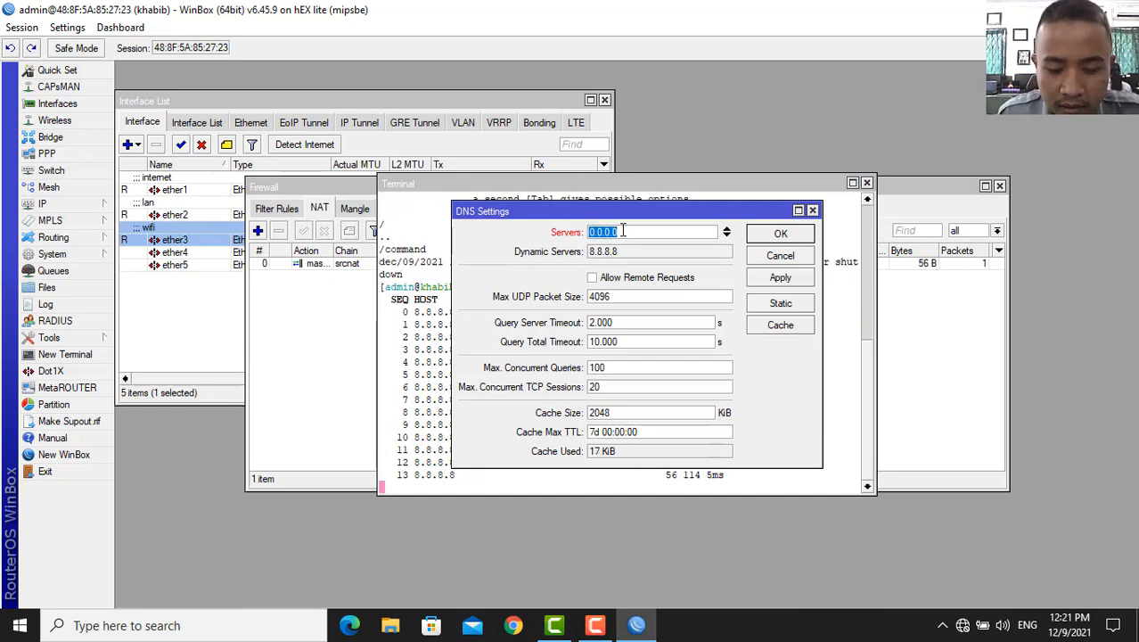
type("8.8.8.8")
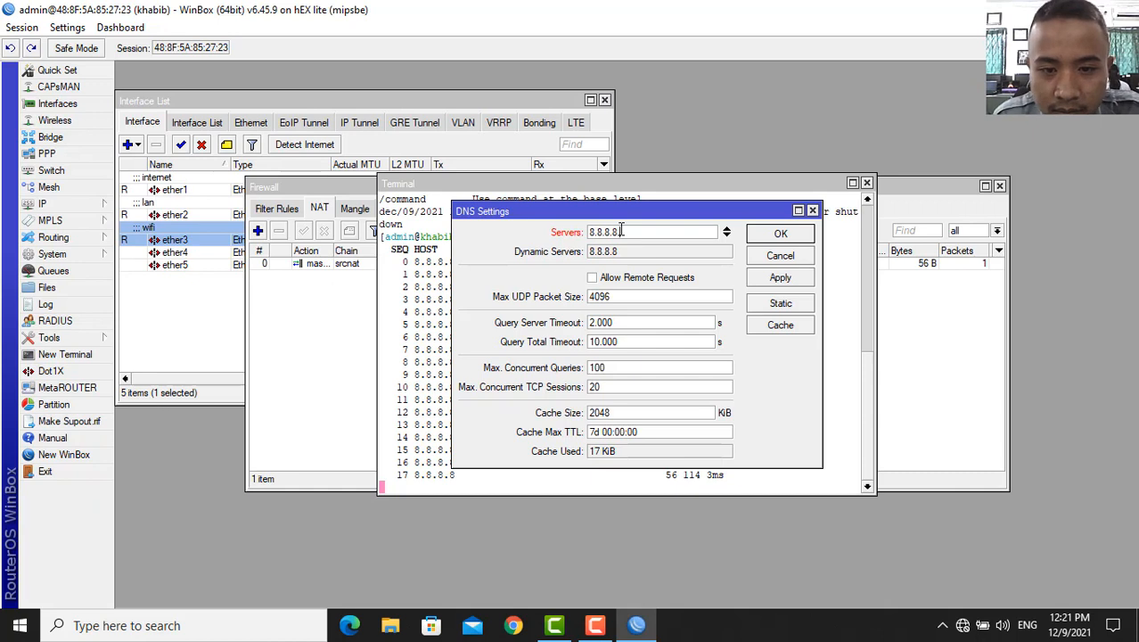
type(".")
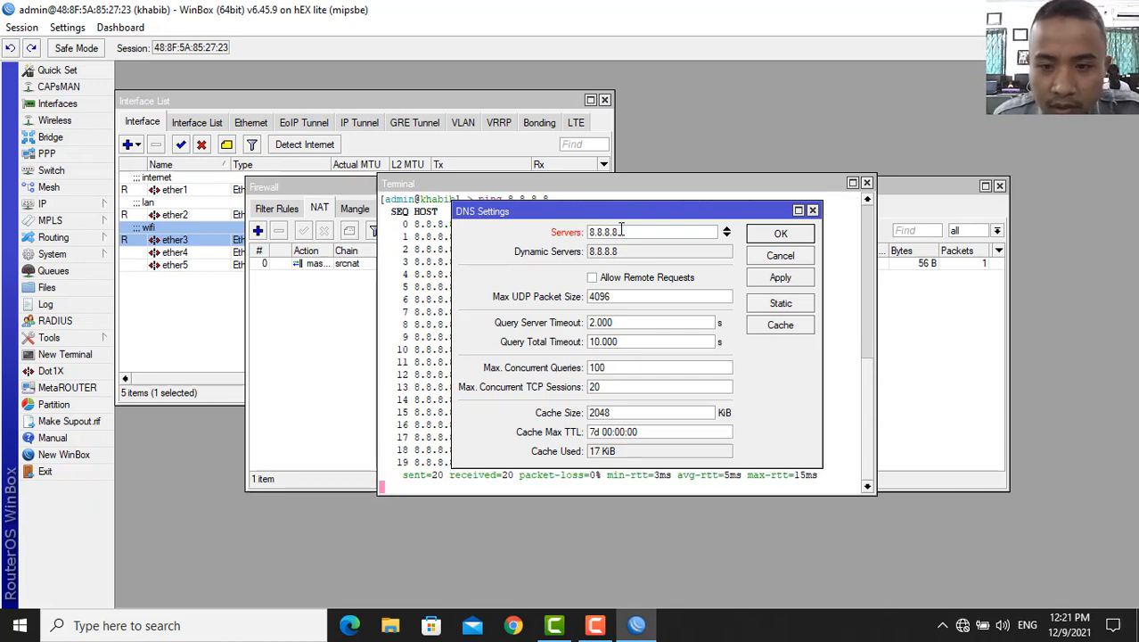
left_click(771, 279)
left_click(690, 329)
left_click(660, 233)
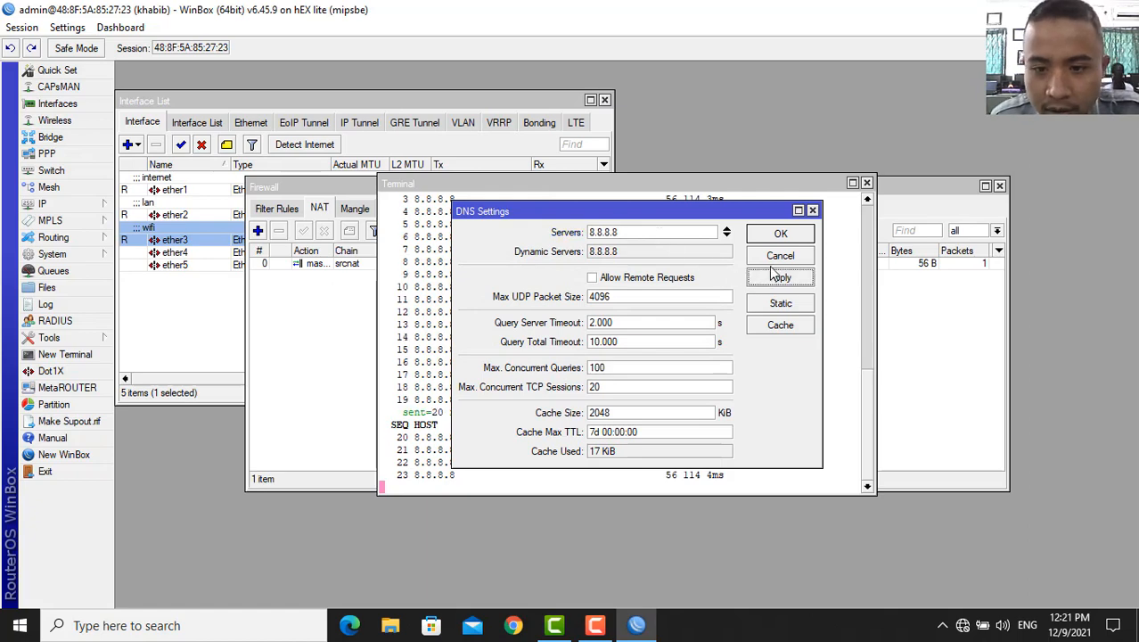
left_click(781, 236)
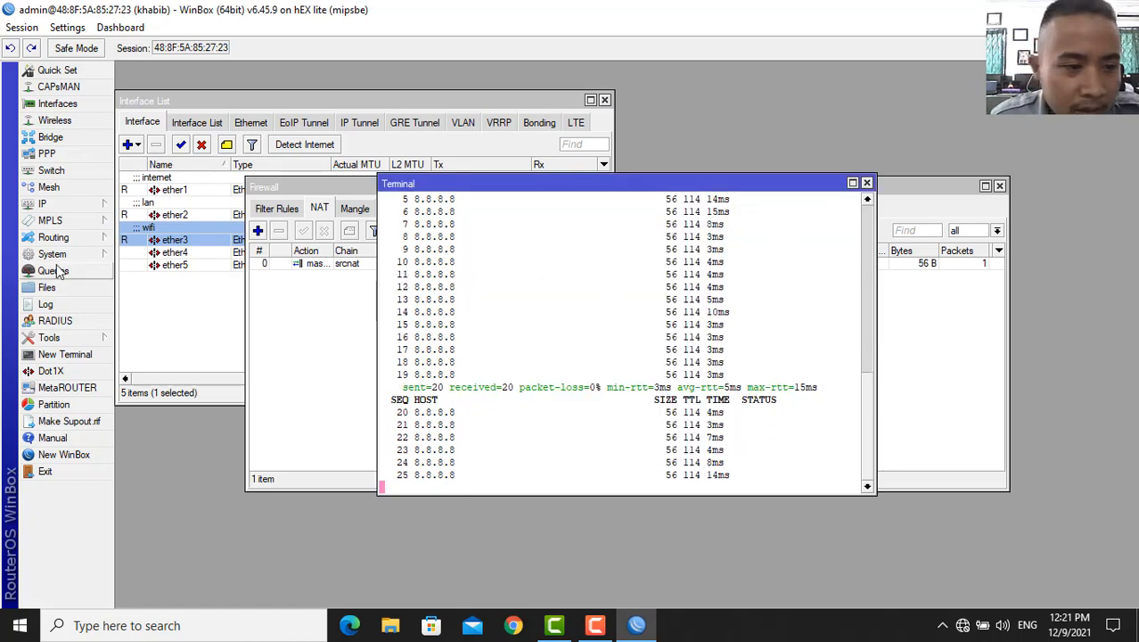
- Run DHCP Setup on ether2, accepting the defaults to create dhcp1
left_click(70, 207)
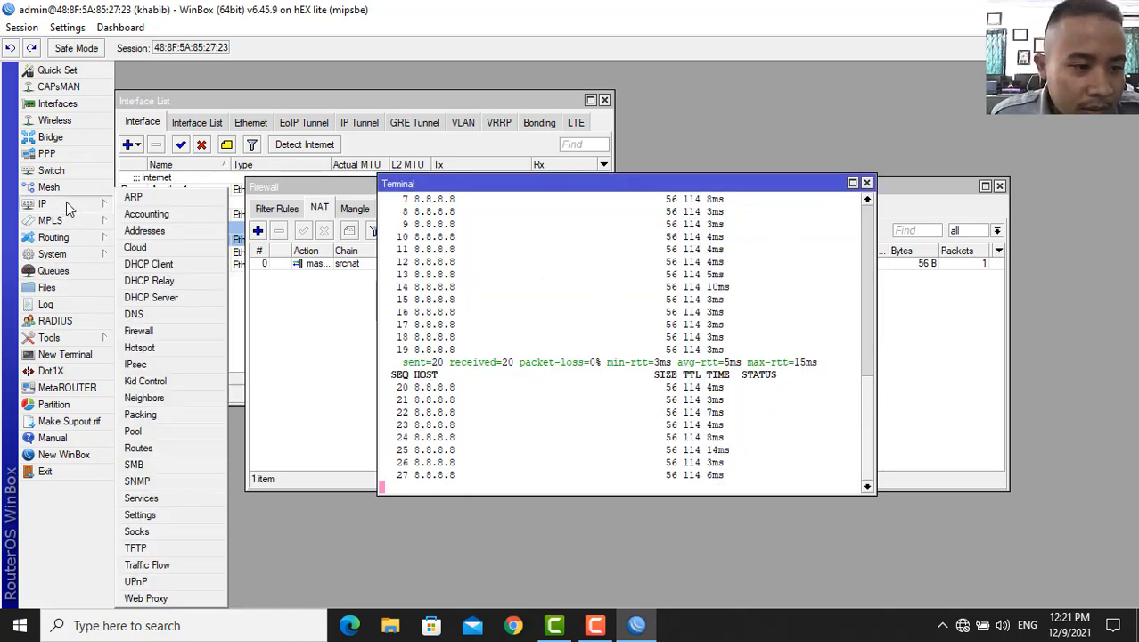
left_click(151, 297)
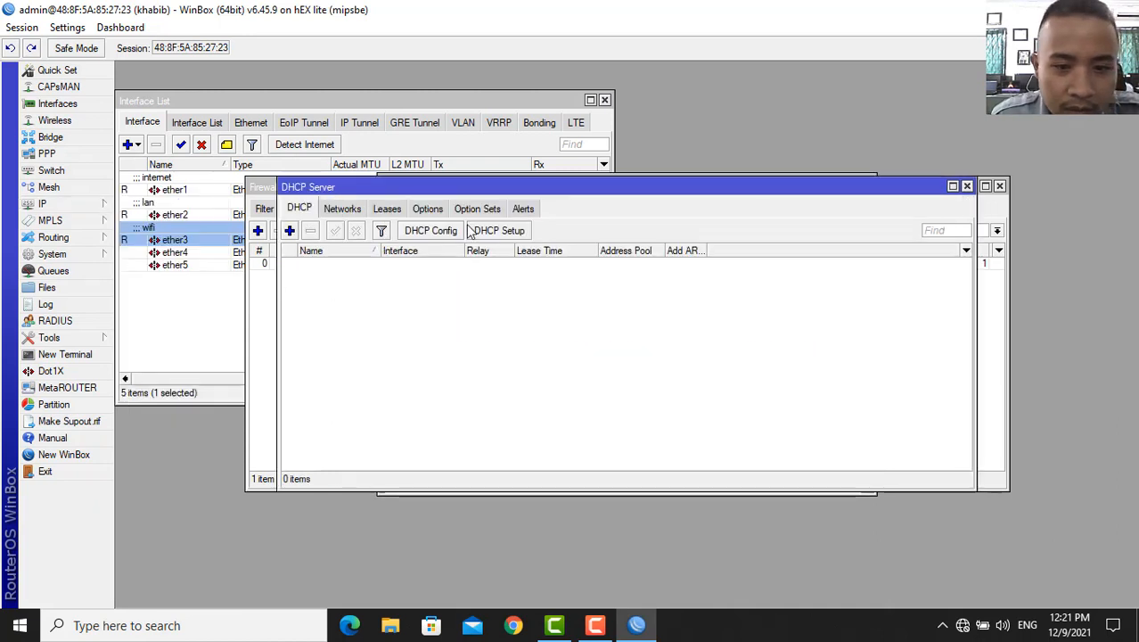
left_click(514, 232)
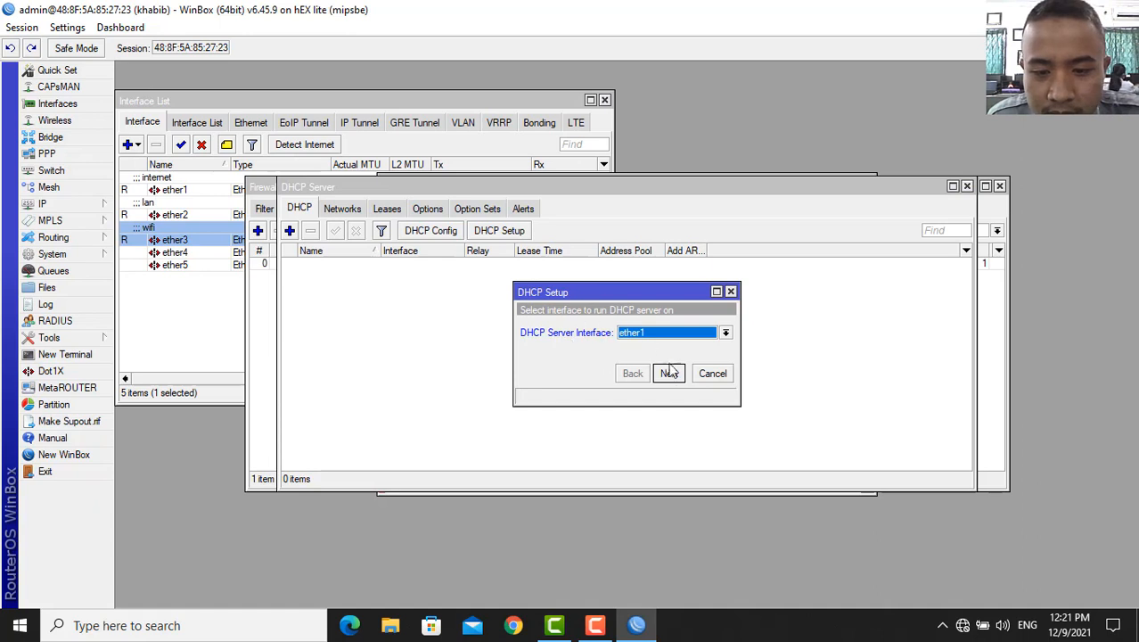
left_click(725, 333)
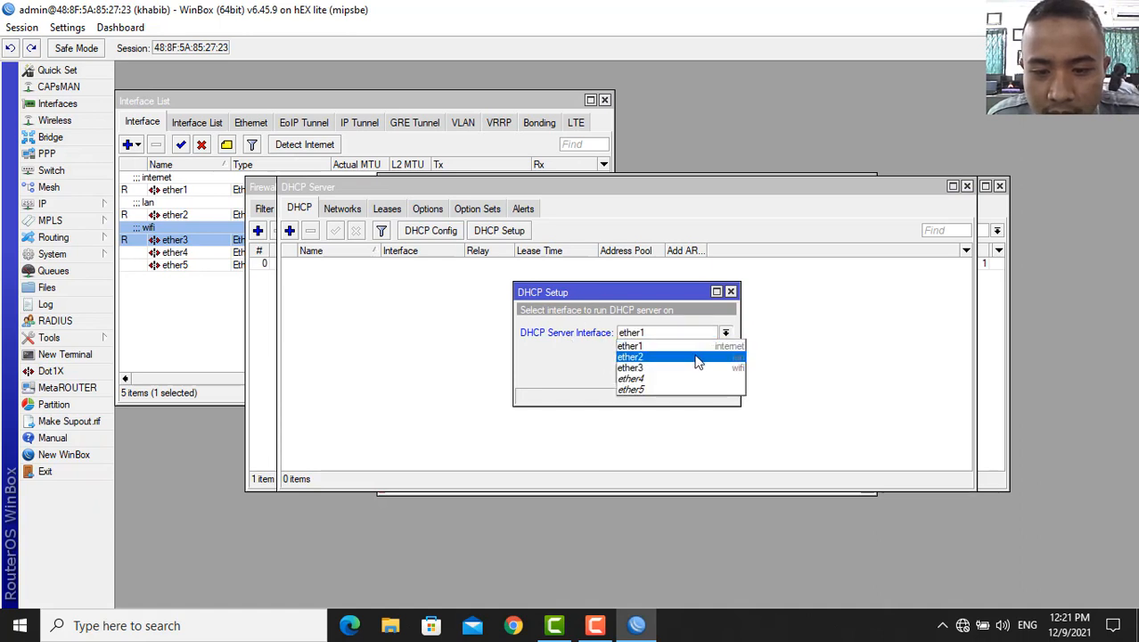
left_click(696, 358)
left_click(669, 373)
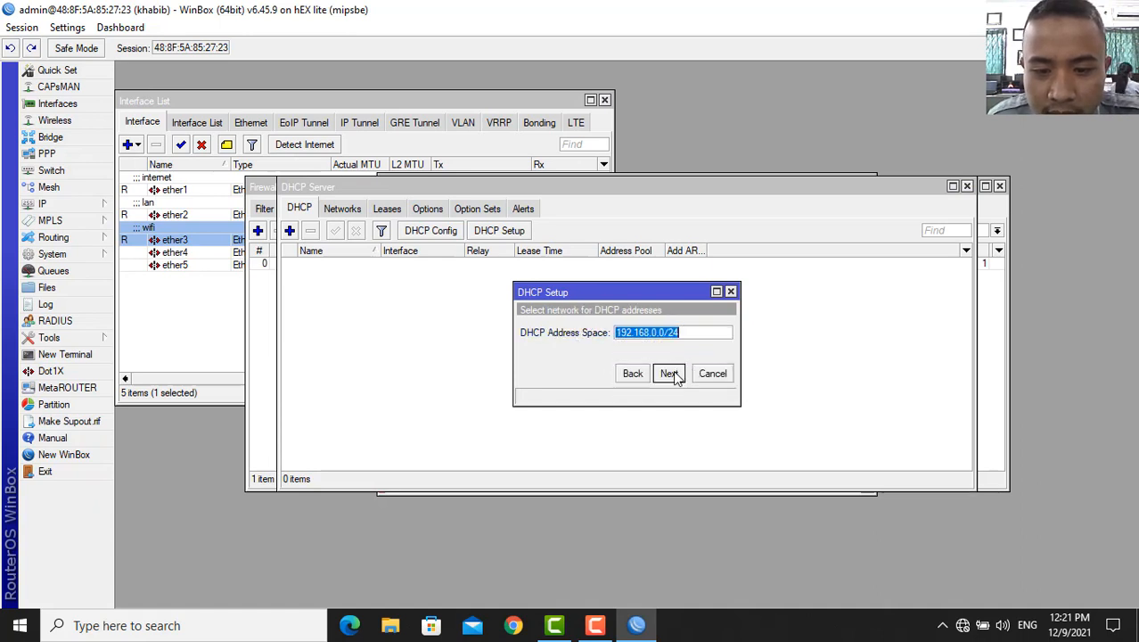
left_click(669, 373)
left_click(669, 374)
left_click(670, 373)
left_click(669, 373)
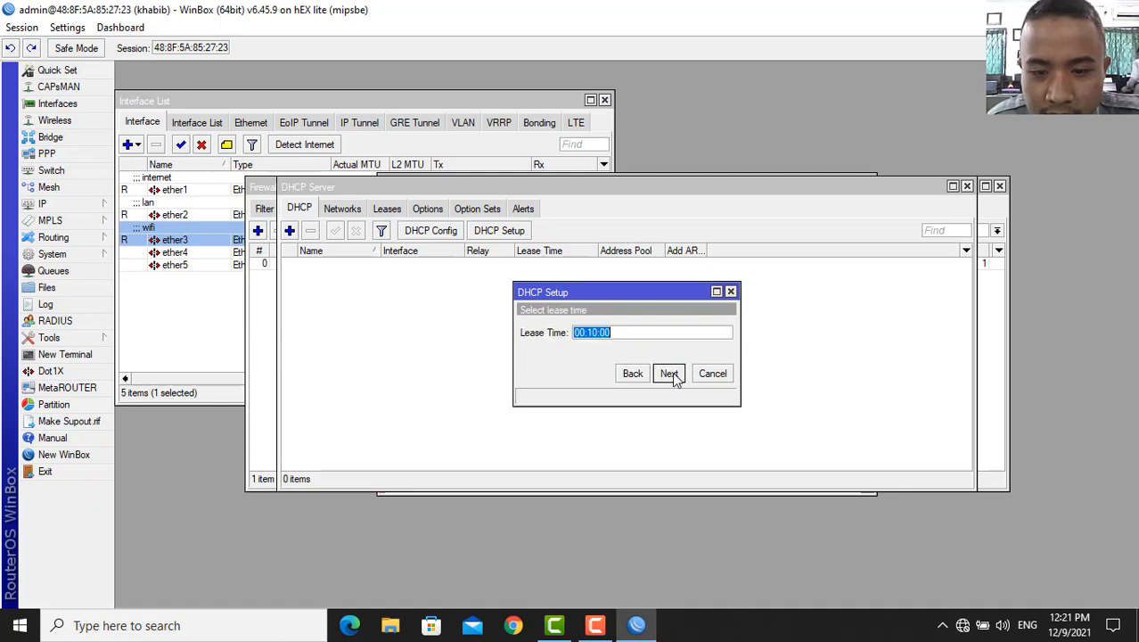
left_click(669, 373)
left_click(627, 327)
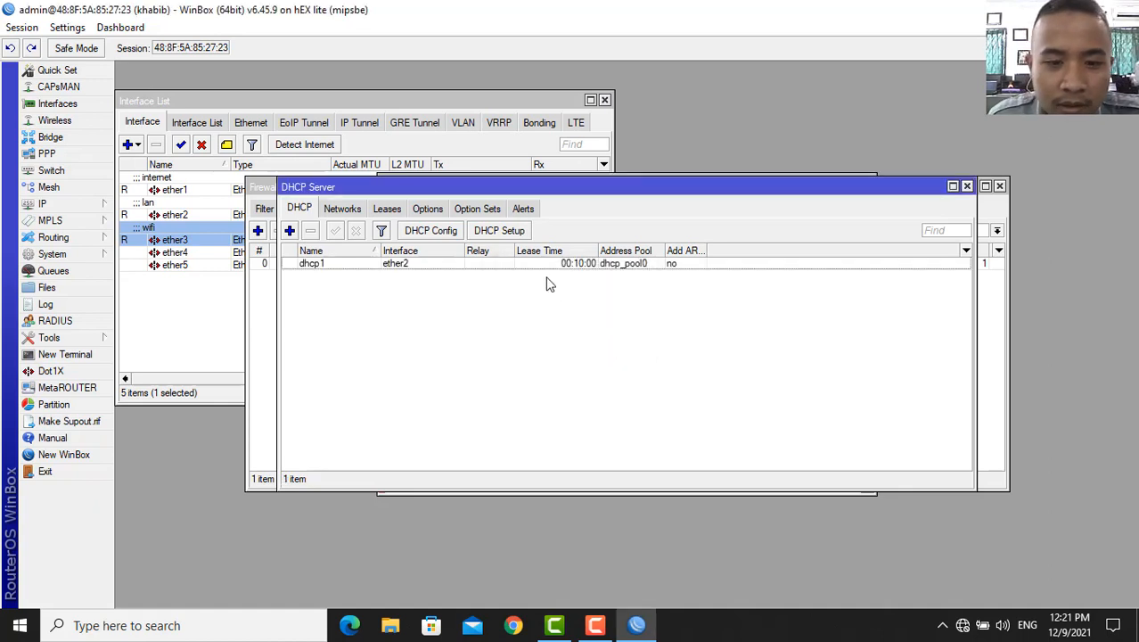
- Run DHCP Setup on ether3 for 10.10.0.0/24 with a 00:10:00 lease, creating dhcp2
left_click(501, 230)
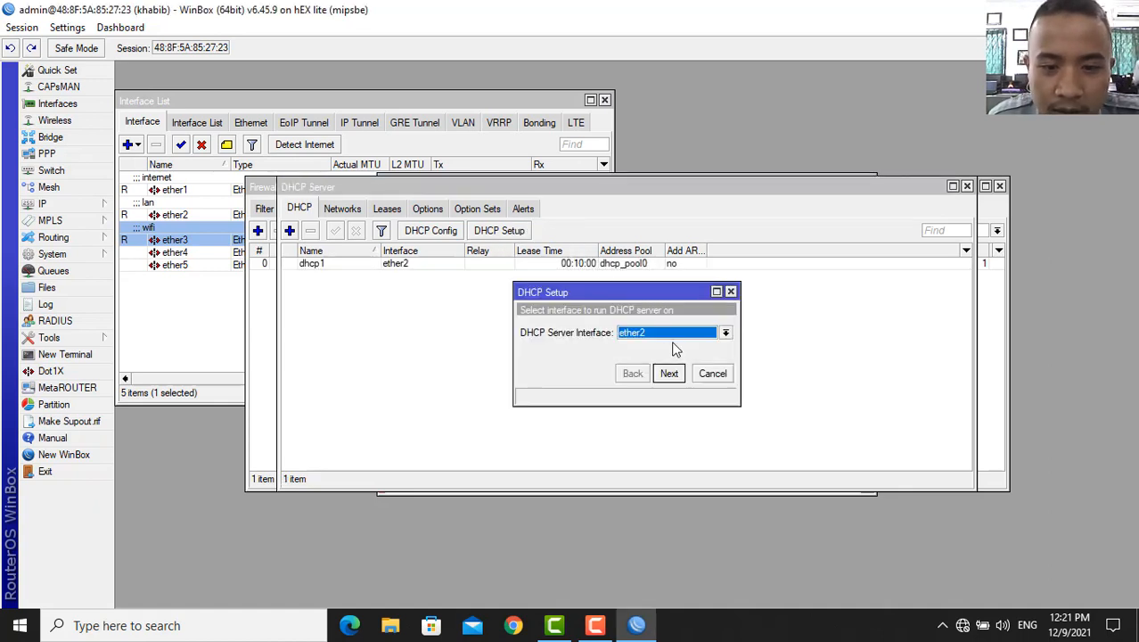
left_click(725, 333)
left_click(676, 367)
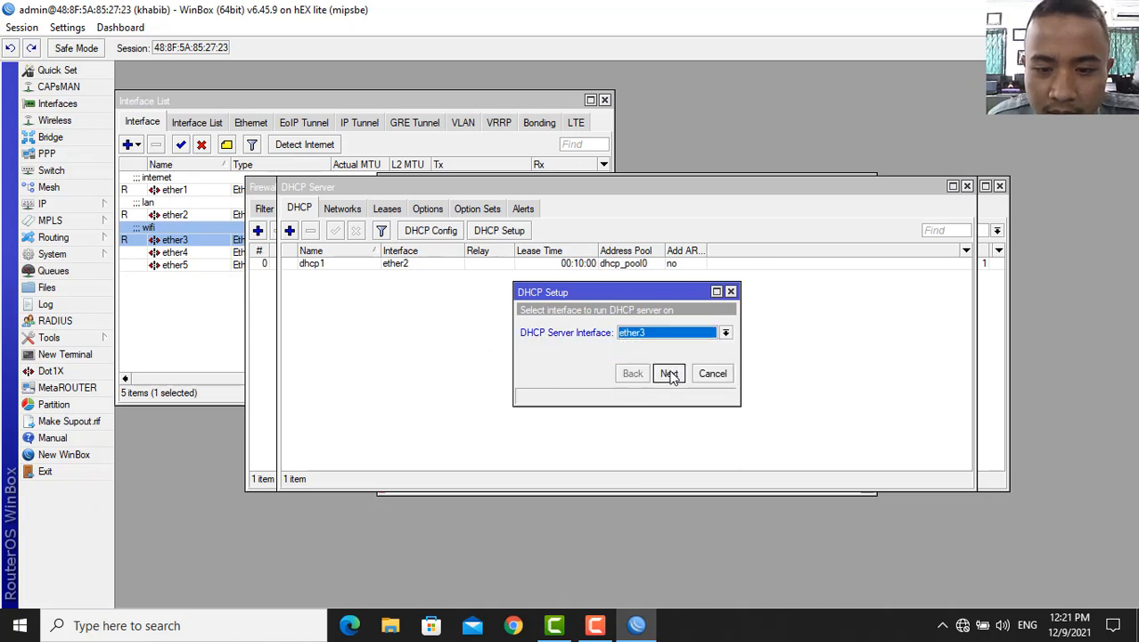
left_click(670, 374)
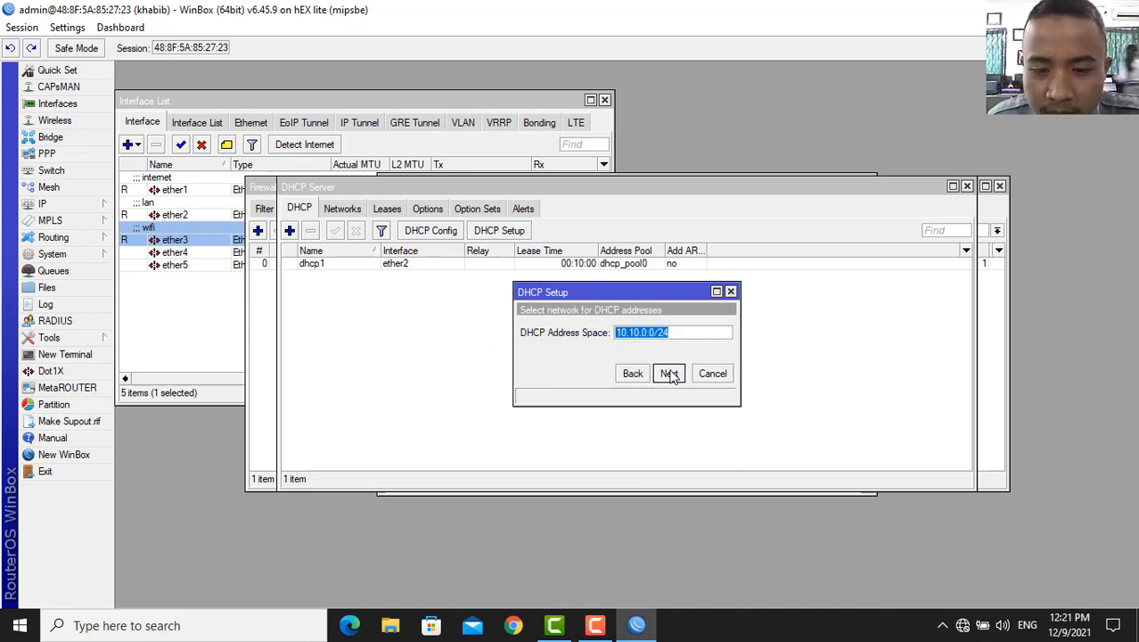
left_click(669, 375)
left_click(670, 375)
left_click(669, 374)
left_click(669, 374)
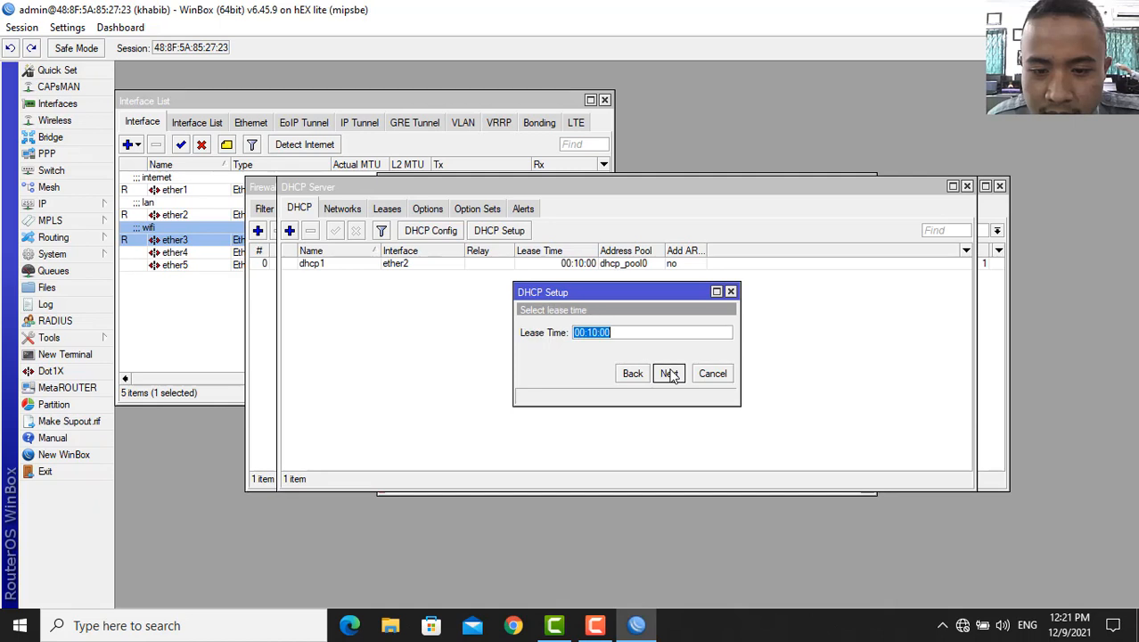
left_click(669, 374)
left_click(633, 332)
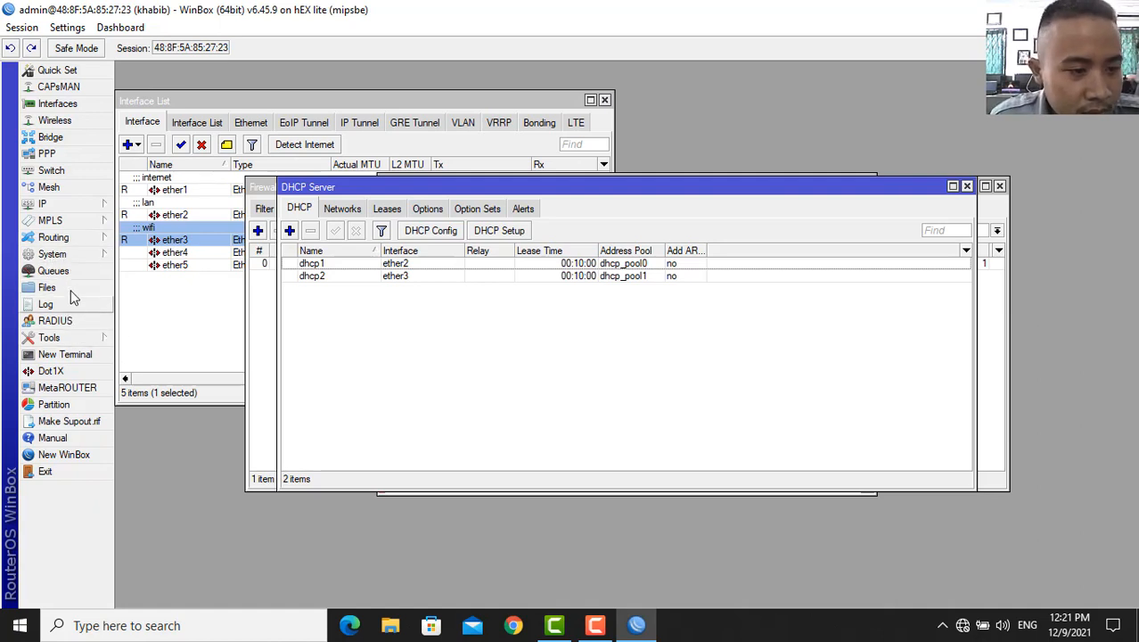
- Reboot the router from System > Reboot and wait at the reconnect screen
left_click(47, 287)
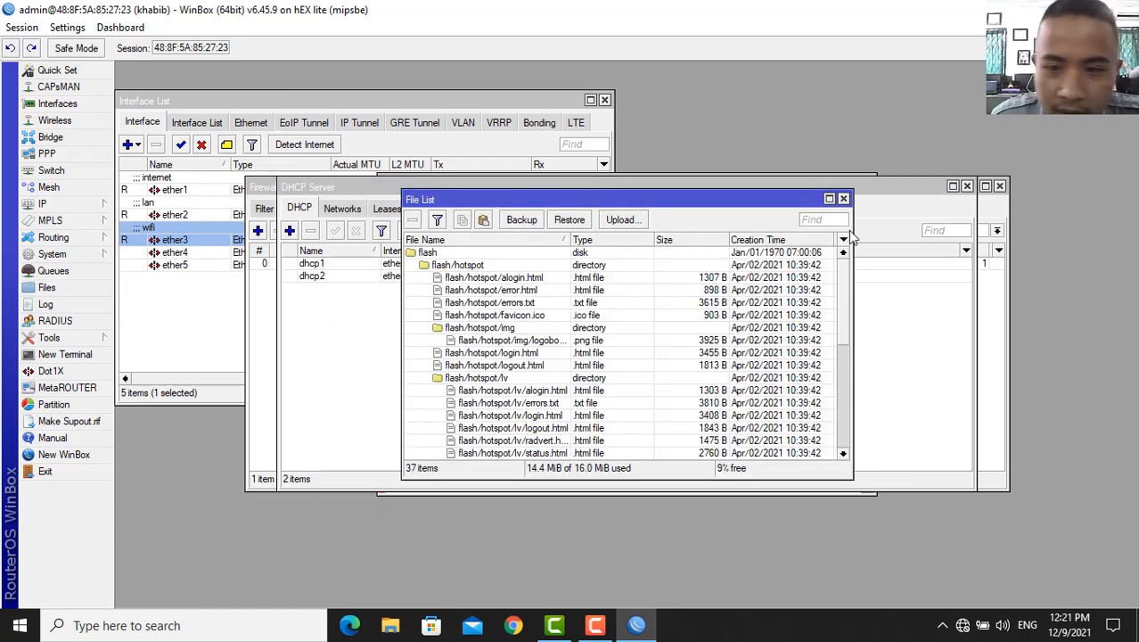
left_click(843, 199)
left_click(62, 255)
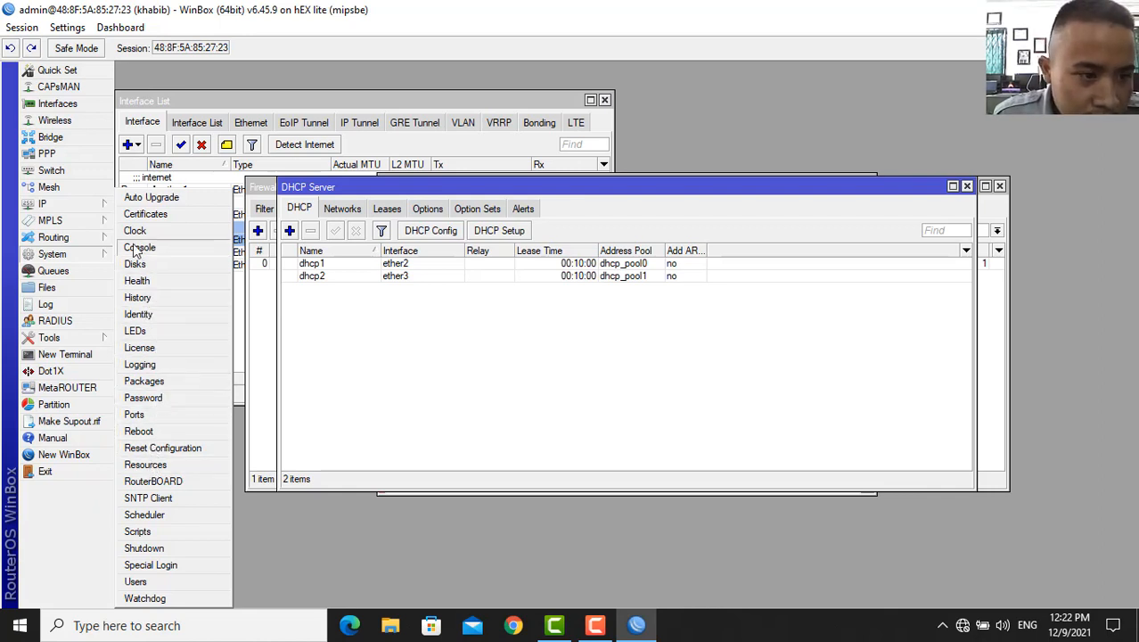
left_click(45, 203)
left_click(52, 254)
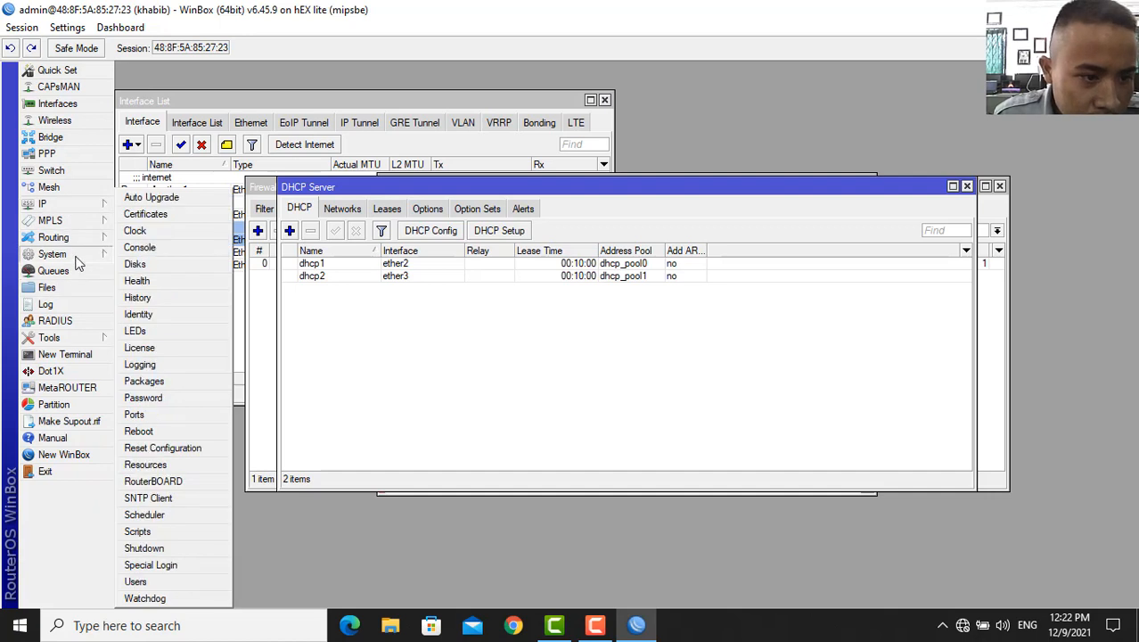
left_click(150, 435)
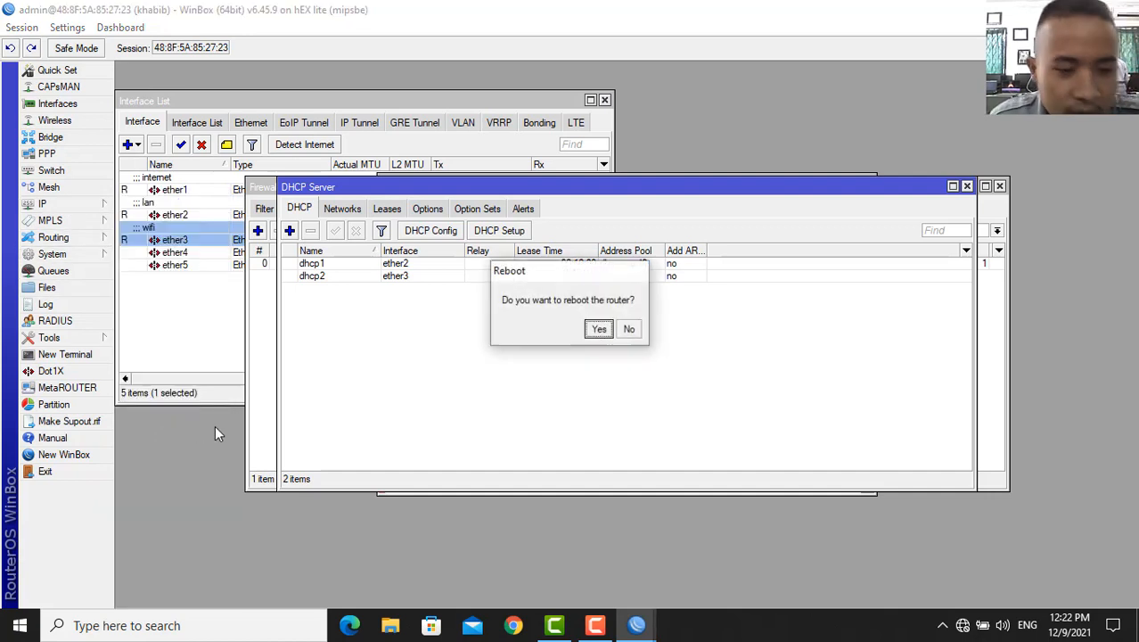
left_click(592, 330)
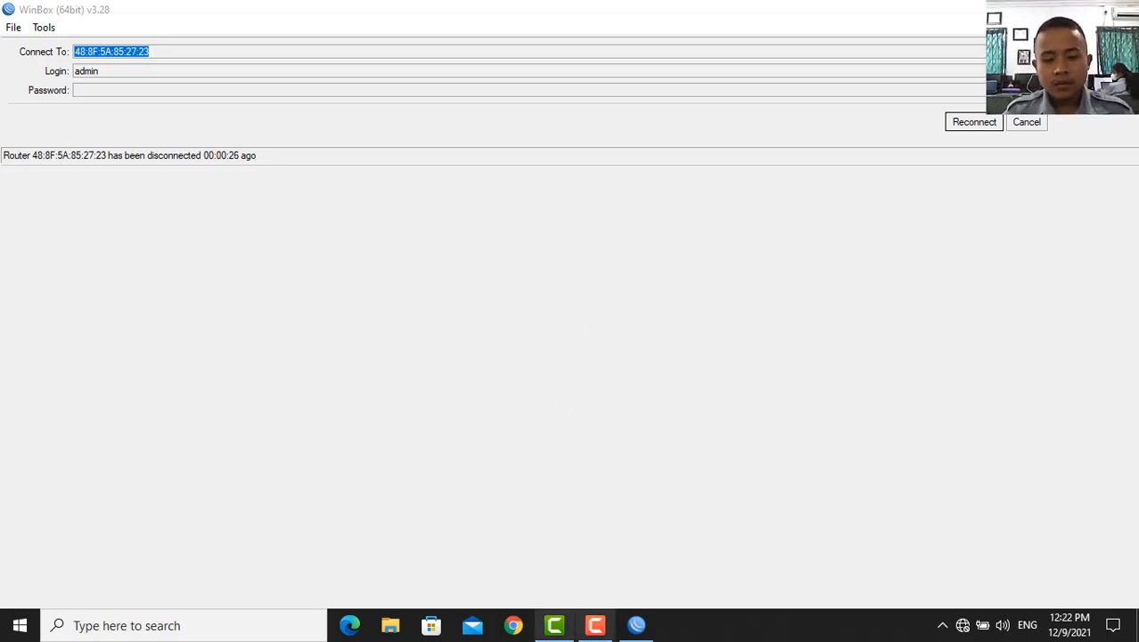
left_click(594, 631)
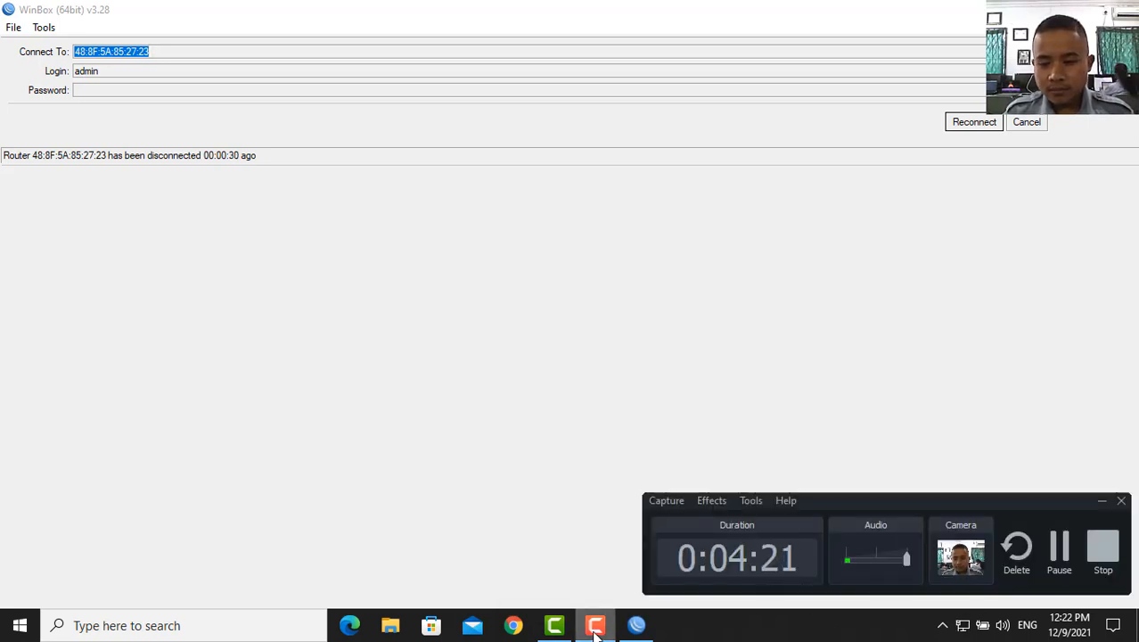
left_click(594, 631)
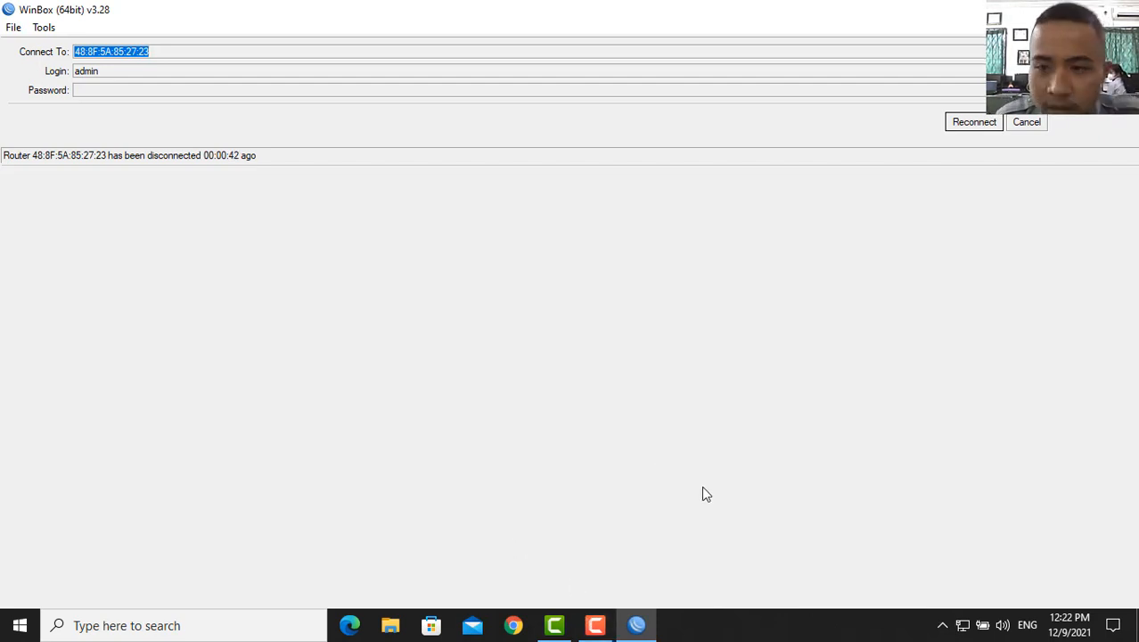
- Reconnect WinBox and ping 8.8.8.8 from a Windows Command Prompt, getting 4/4 replies
left_click(973, 126)
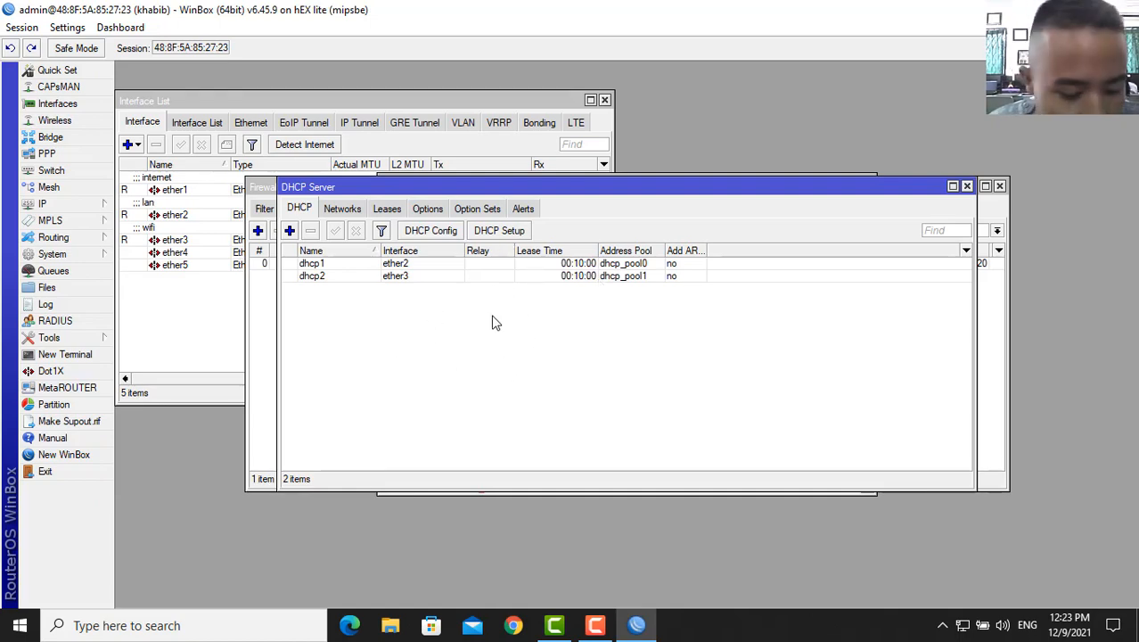
key("super+r")
key("Escape")
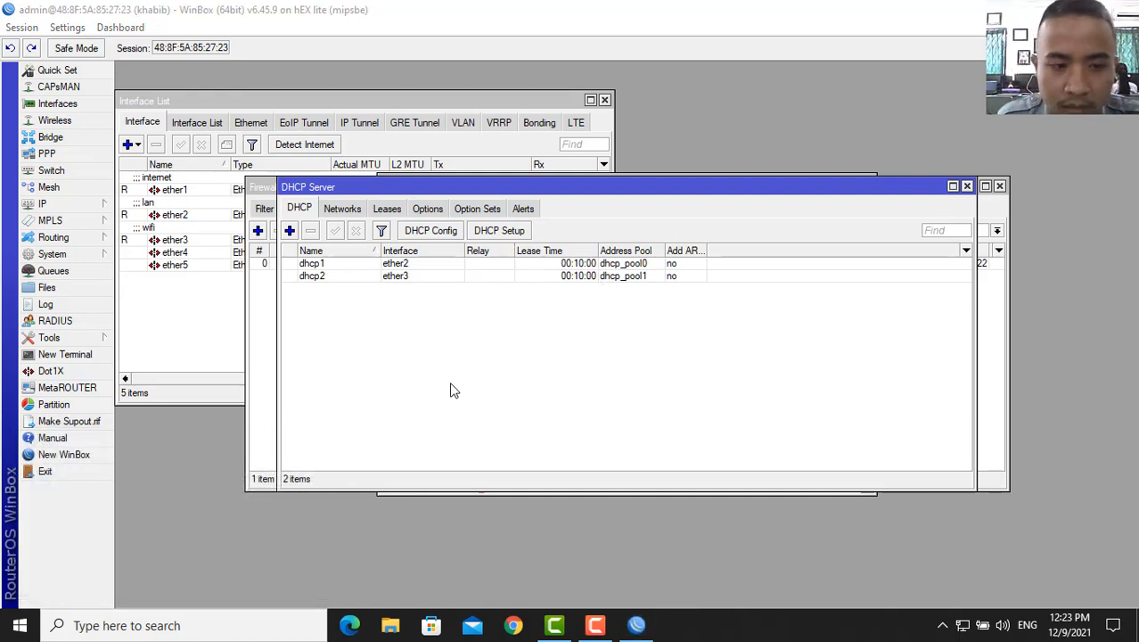
type("pin")
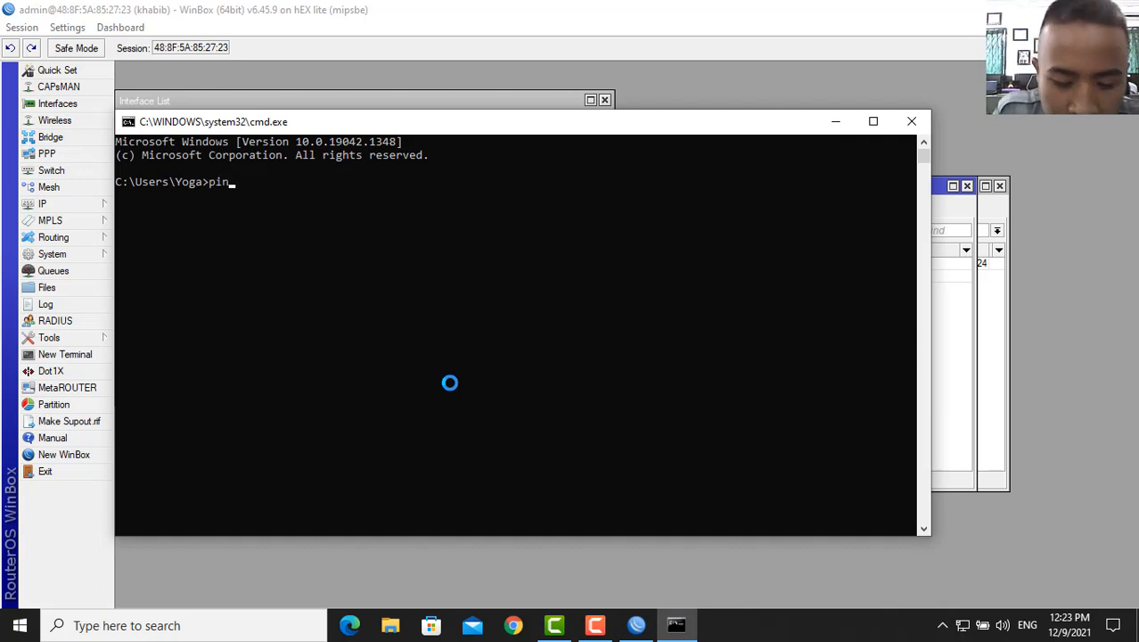
type("g 8.8")
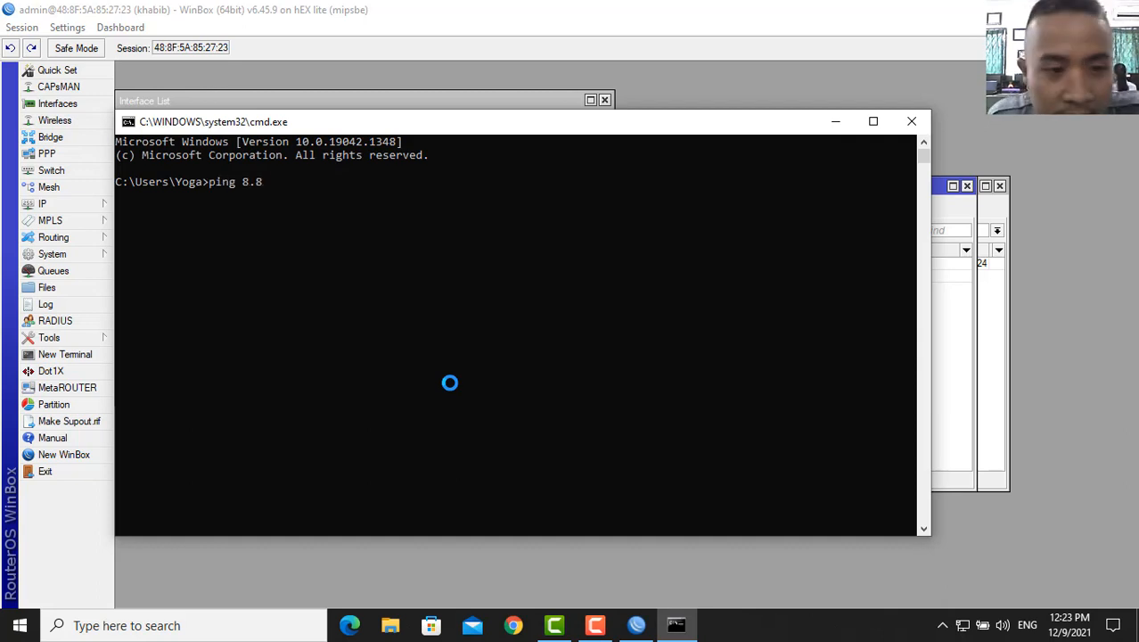
type(".8.8")
key("Return")
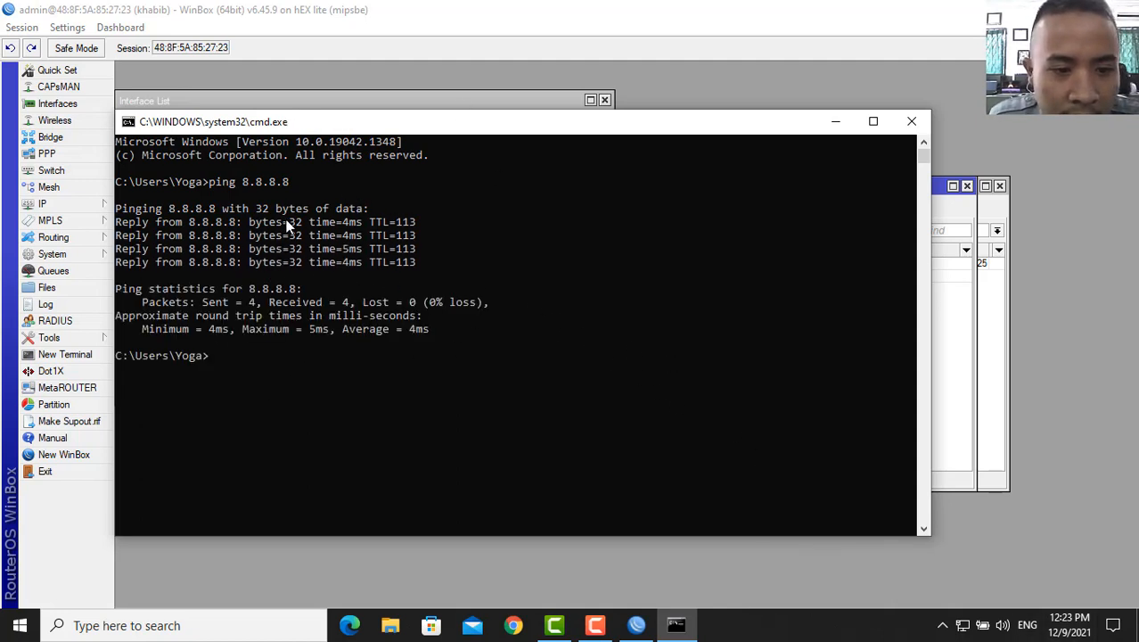
left_click(961, 627)
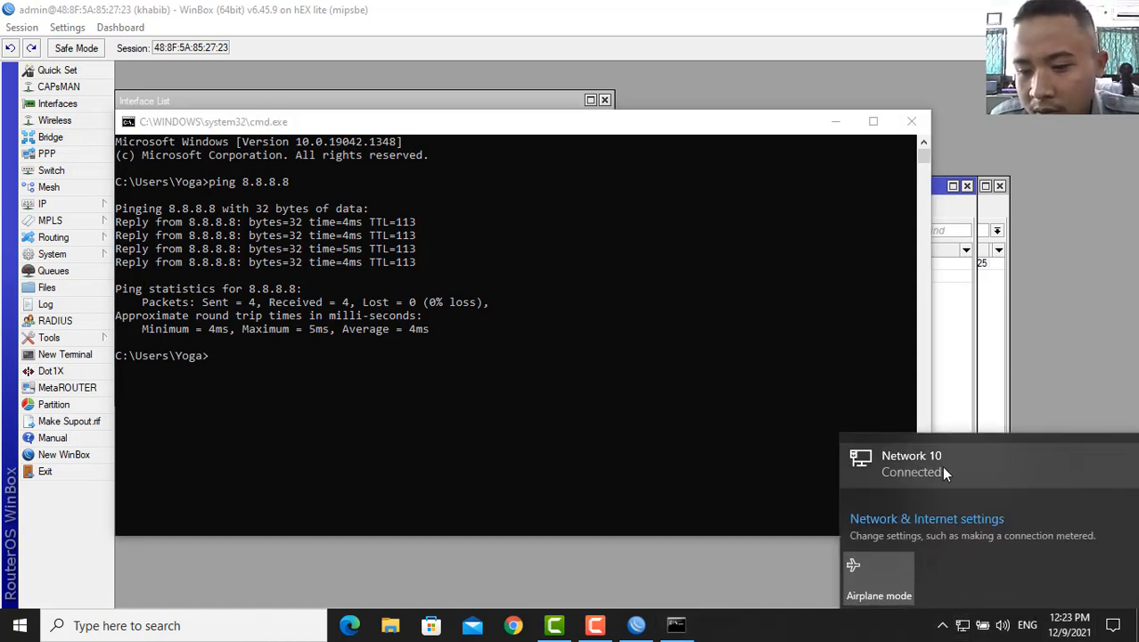
left_click(864, 371)
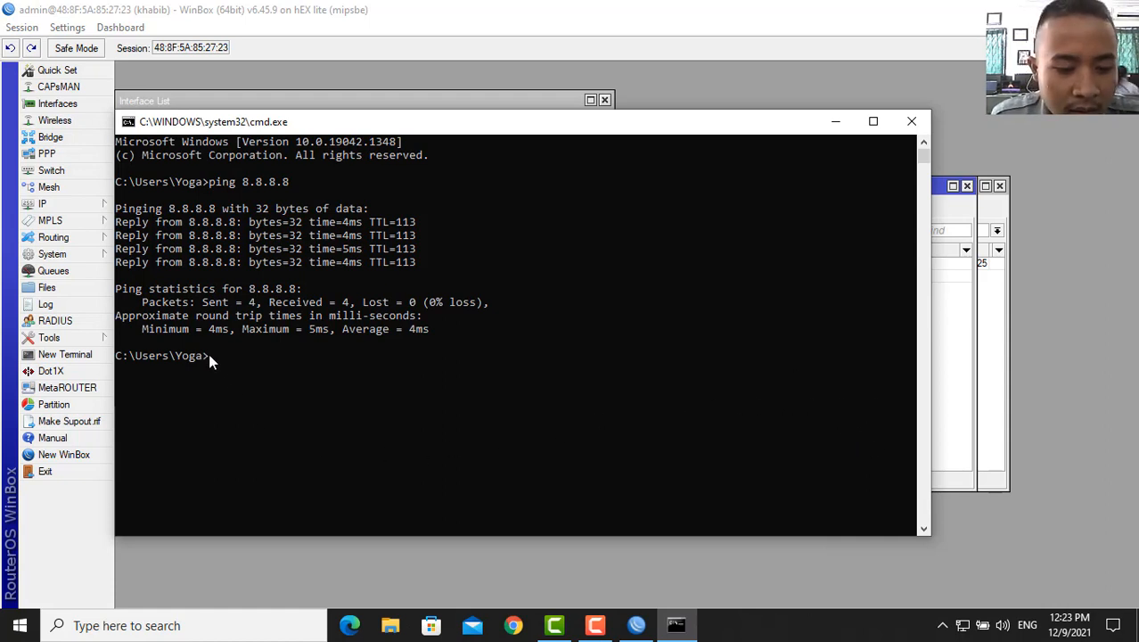
left_click(83, 208)
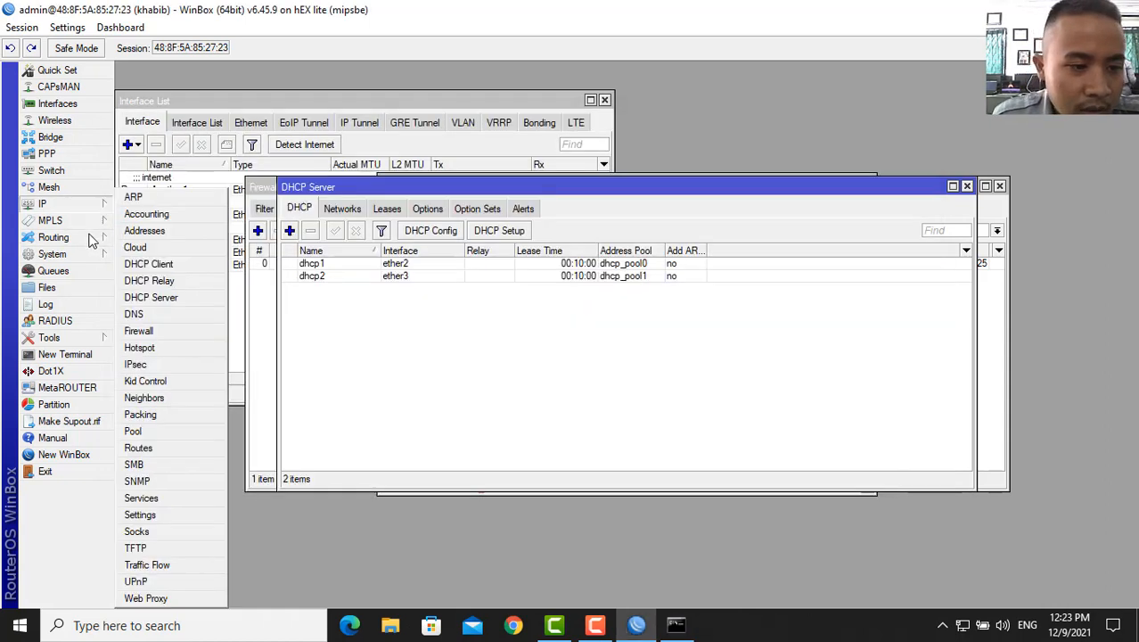
- Explore the Hotspot window, discarding a new server and cancelling a first setup attempt
left_click(163, 350)
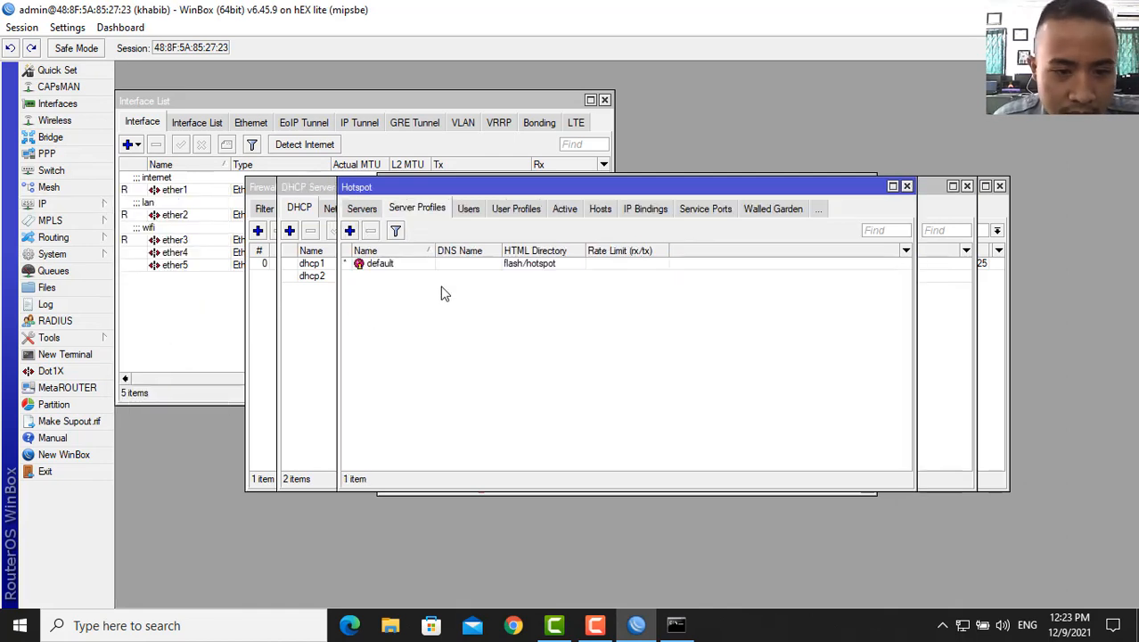
left_click(372, 212)
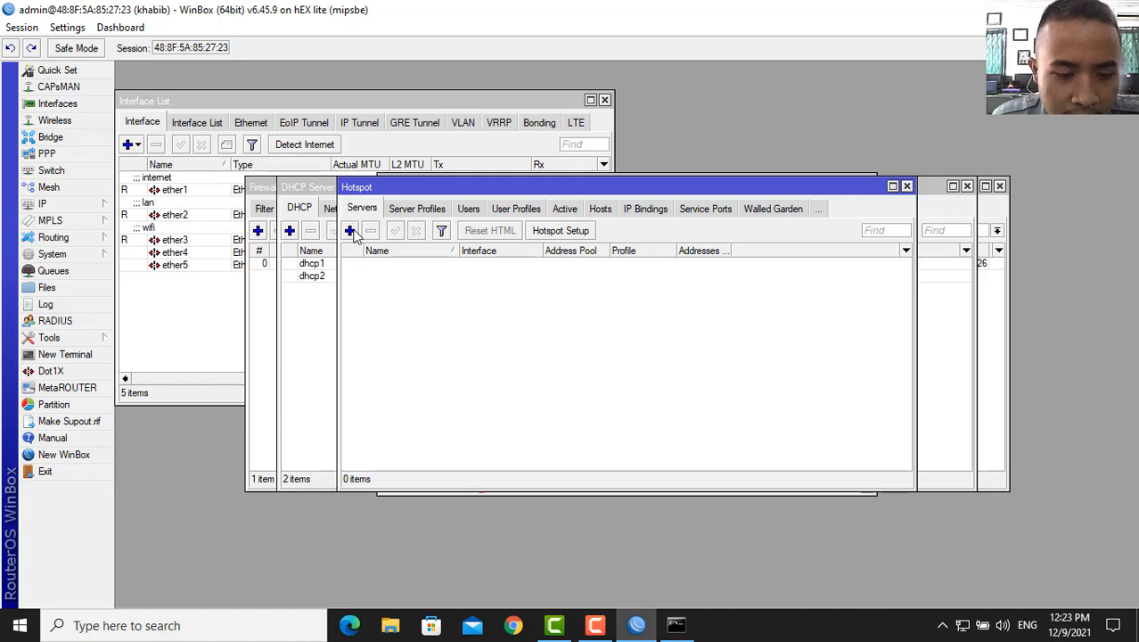
left_click(349, 230)
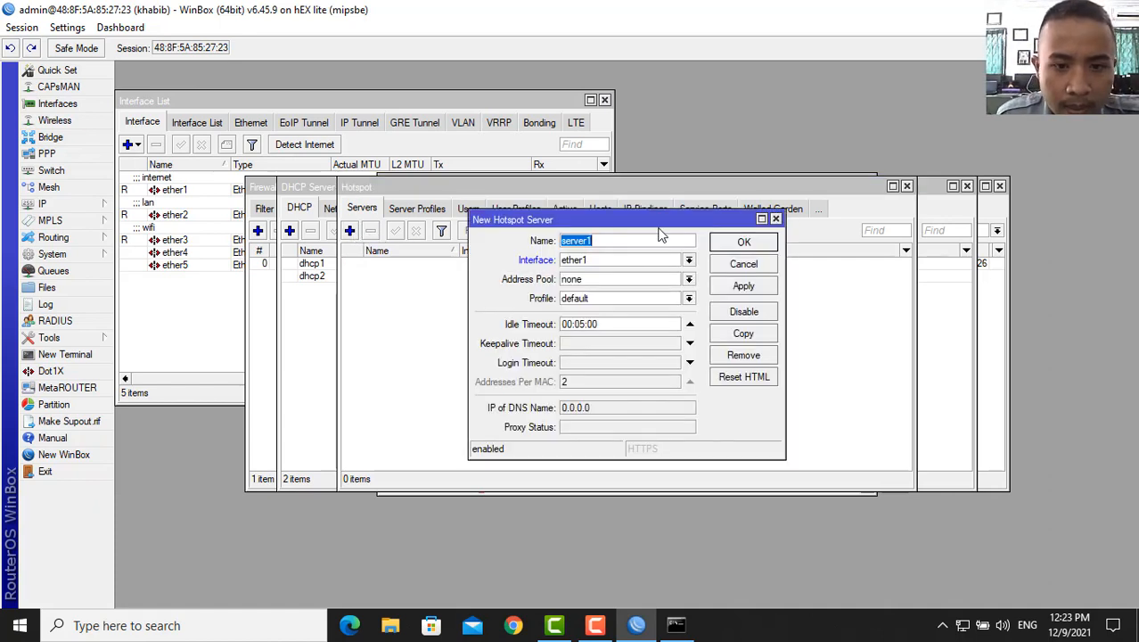
left_click(776, 218)
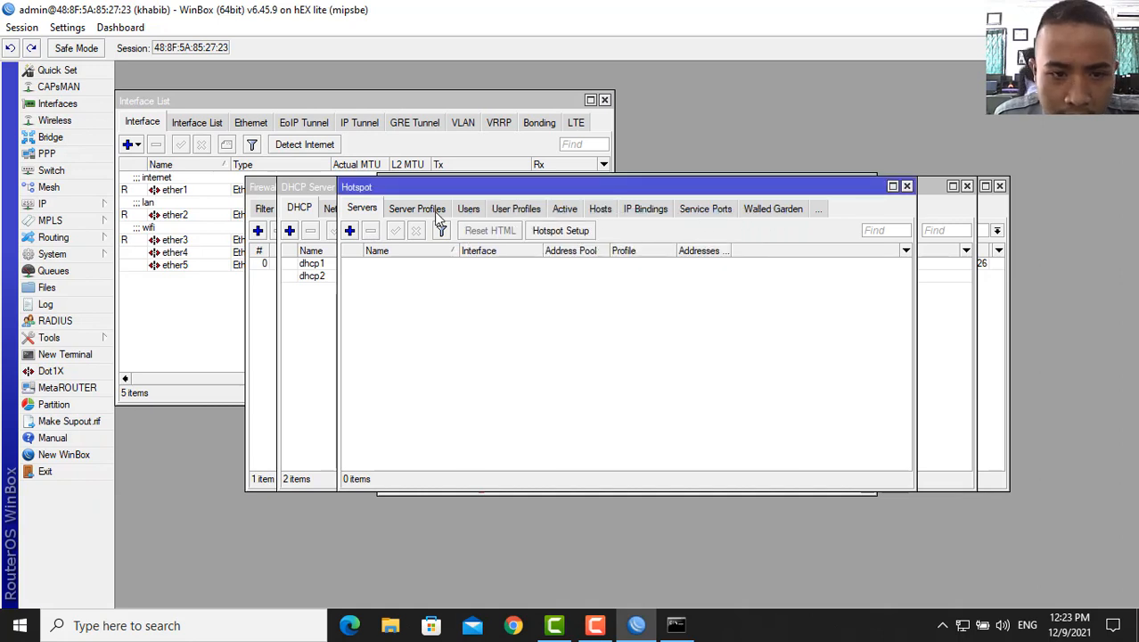
left_click(563, 234)
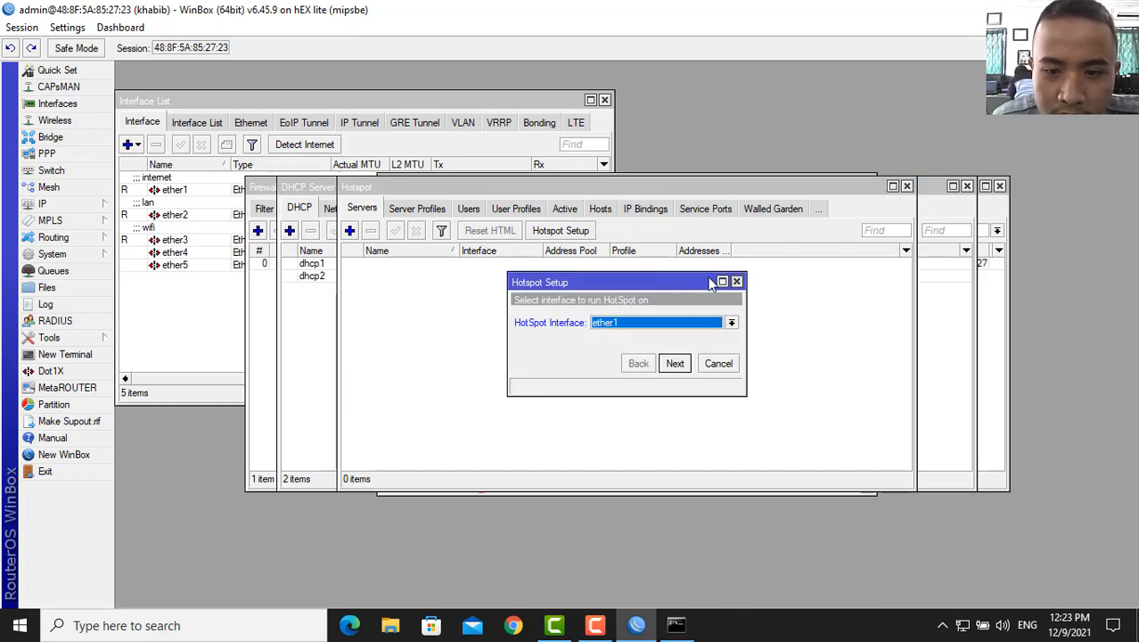
left_click(736, 282)
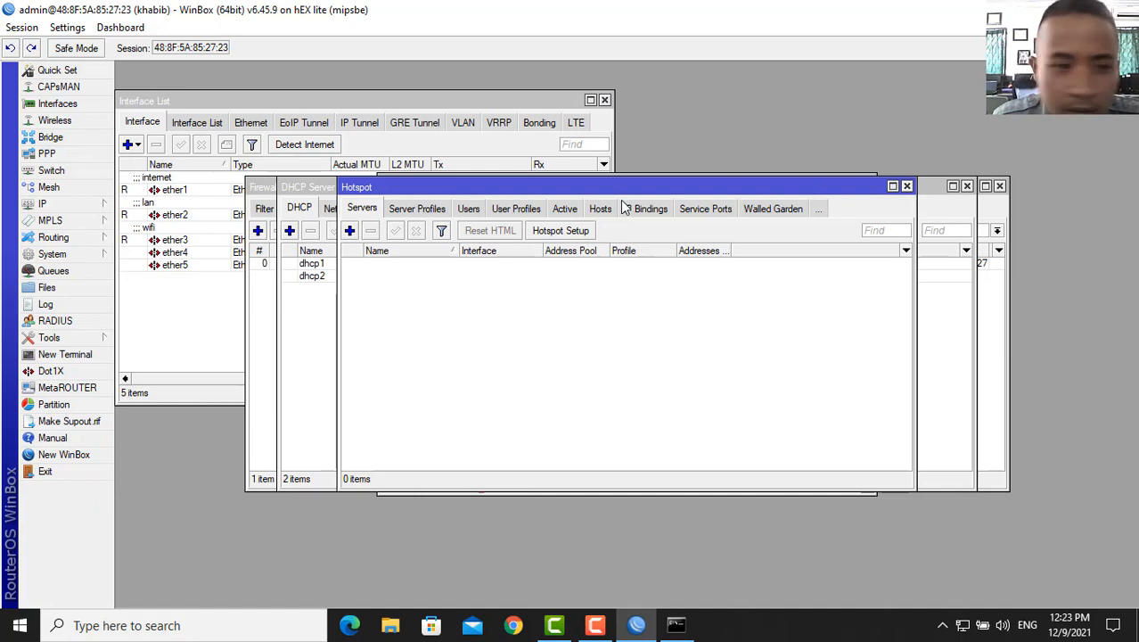
left_click(907, 187)
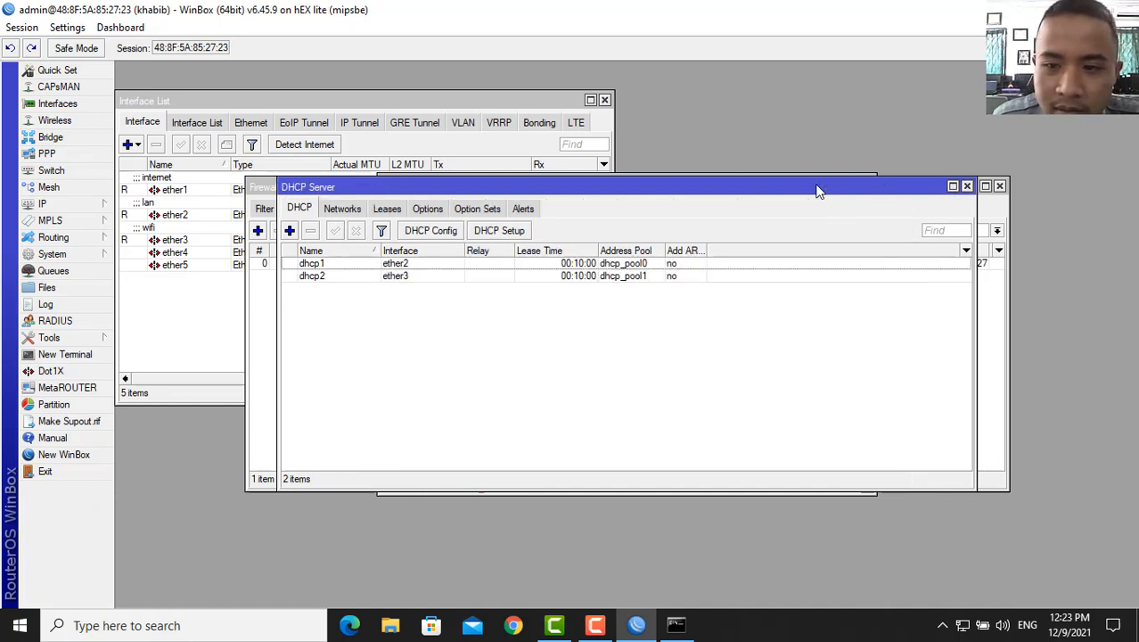
left_click(71, 205)
left_click(139, 348)
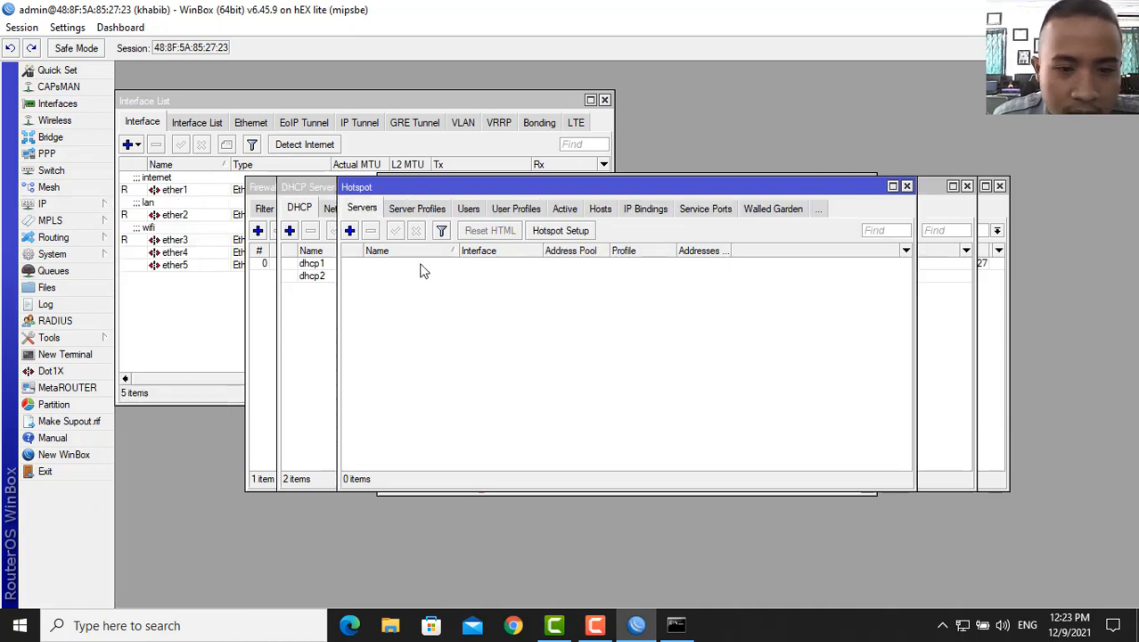
- Run Hotspot Setup on ether3, accepting the default network, pool, certificate, SMTP and DNS
left_click(568, 233)
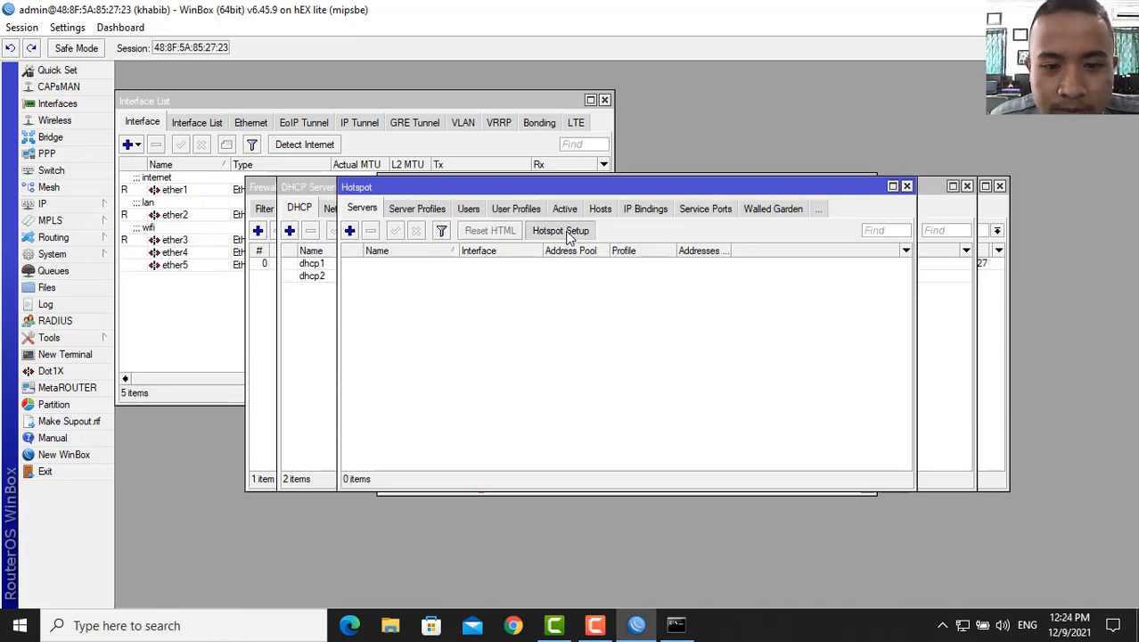
left_click(729, 325)
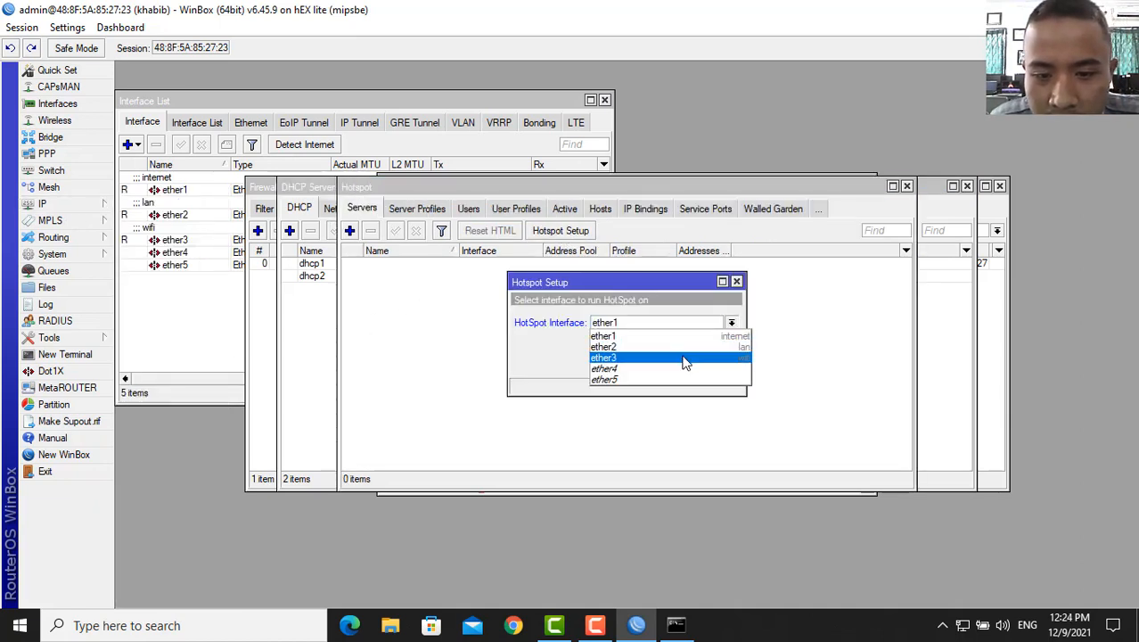
left_click(682, 358)
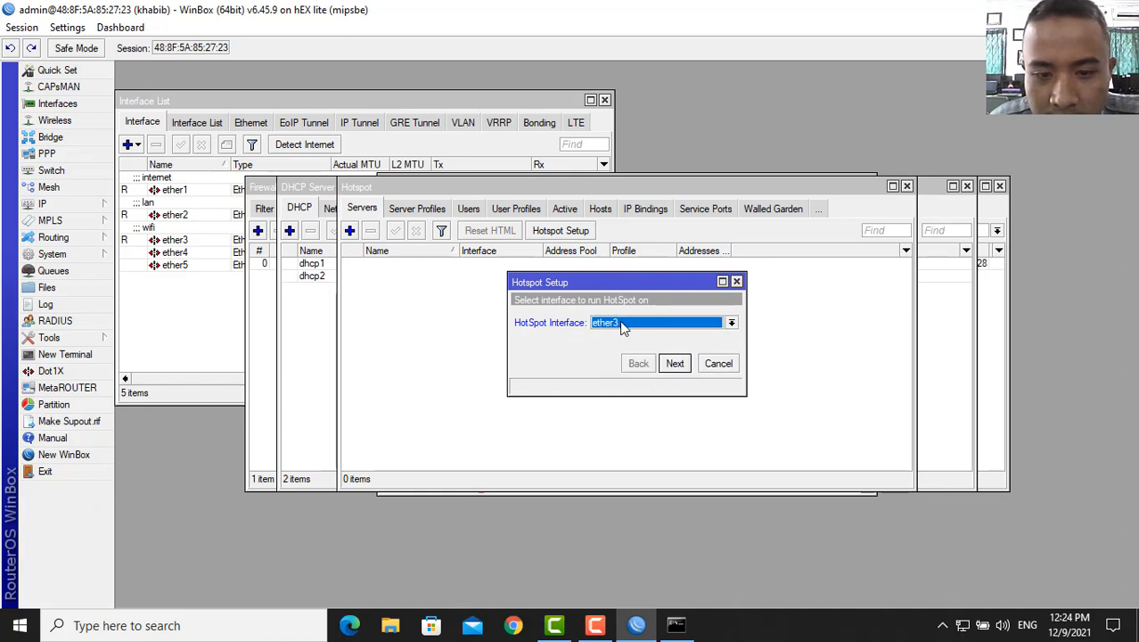
left_click(676, 363)
left_click(676, 363)
left_click(676, 364)
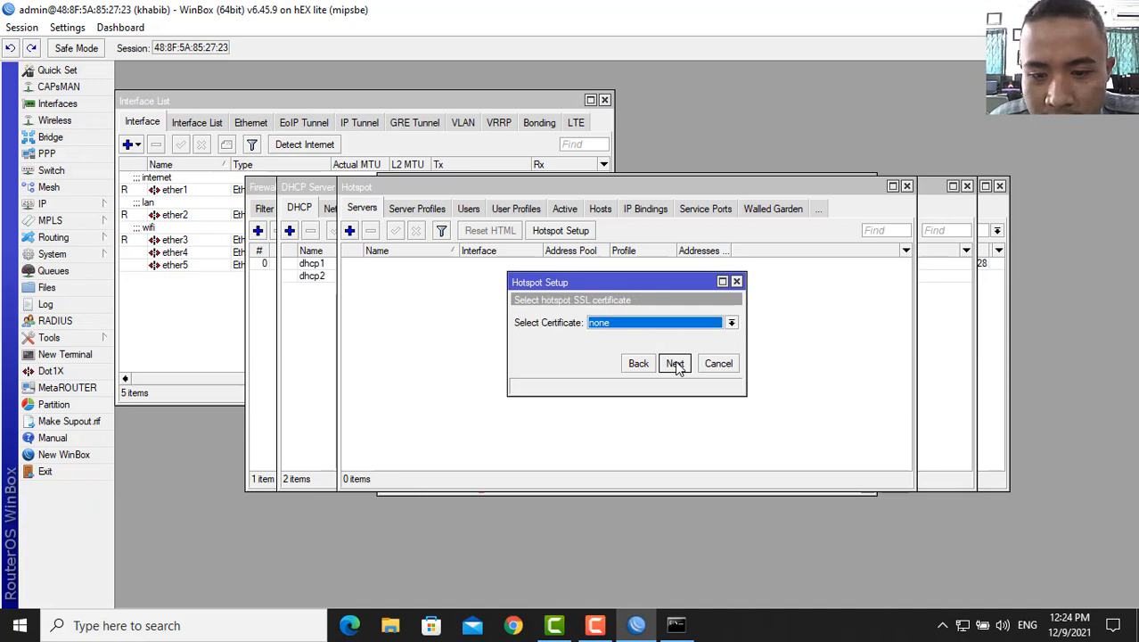
left_click(675, 363)
left_click(676, 364)
left_click(675, 364)
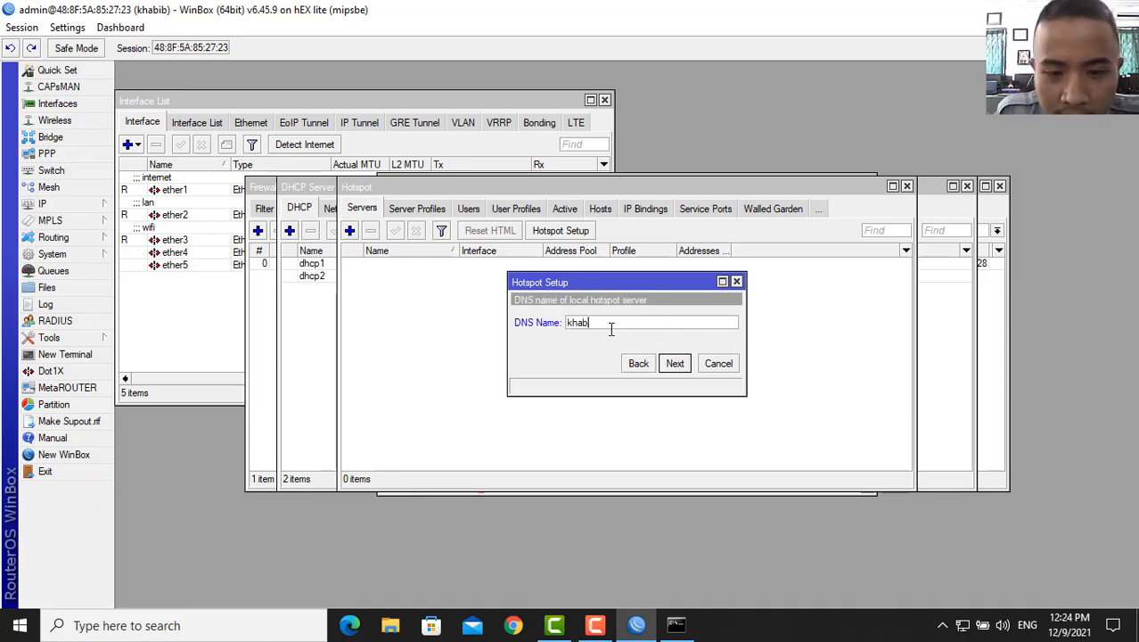
- Enter DNS name khabib.net and finish the hotspot wizard
type("khabib.net")
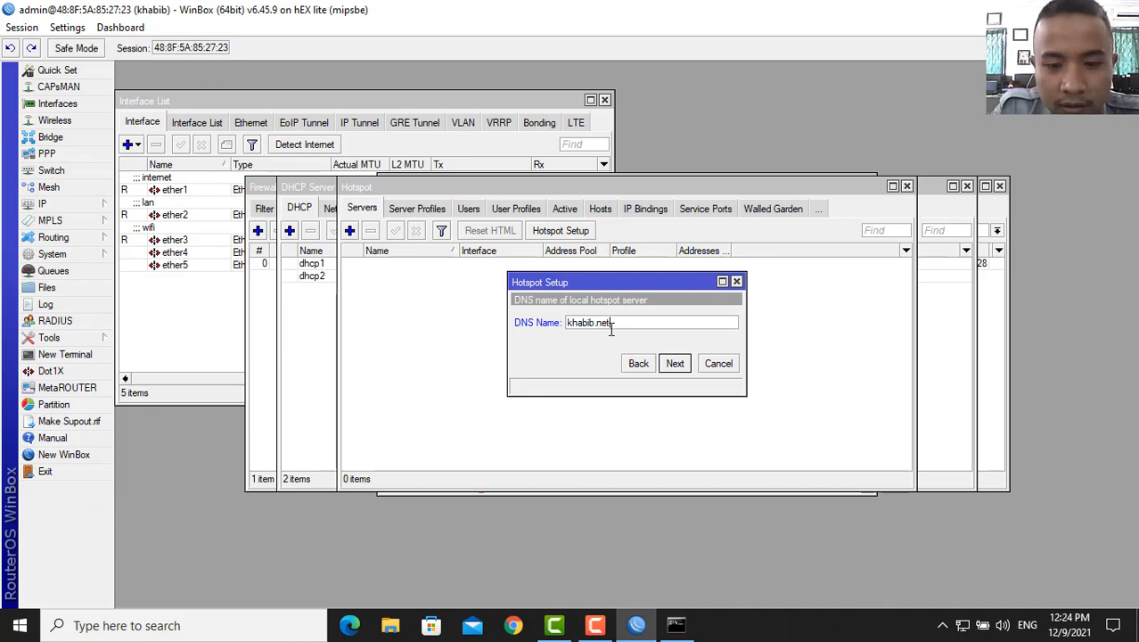
left_click(676, 364)
left_click(675, 364)
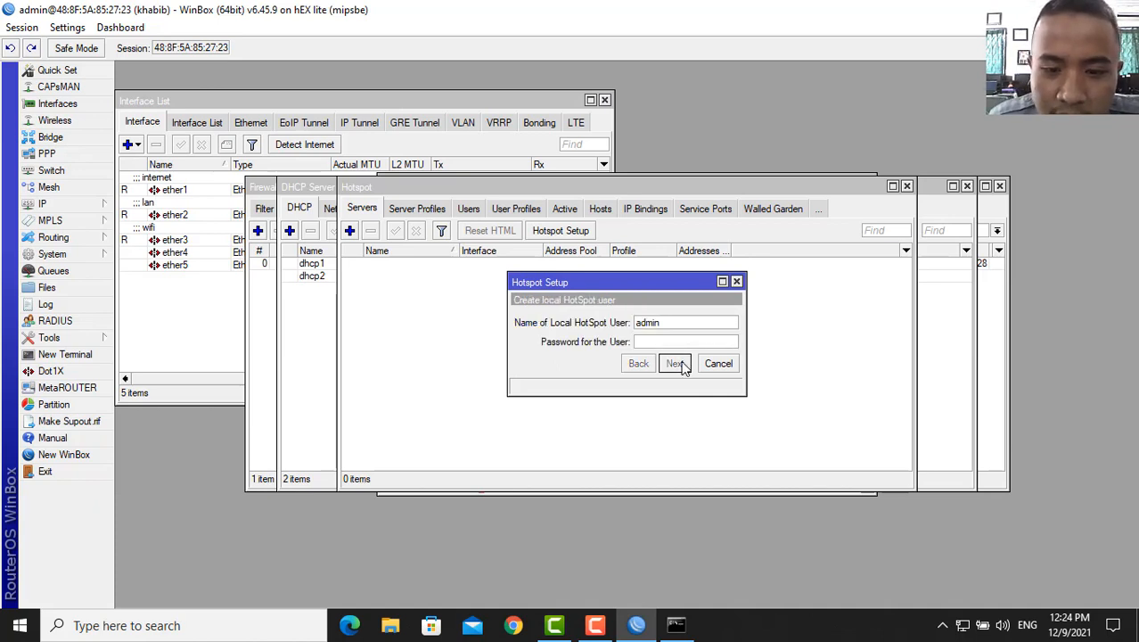
left_click(629, 329)
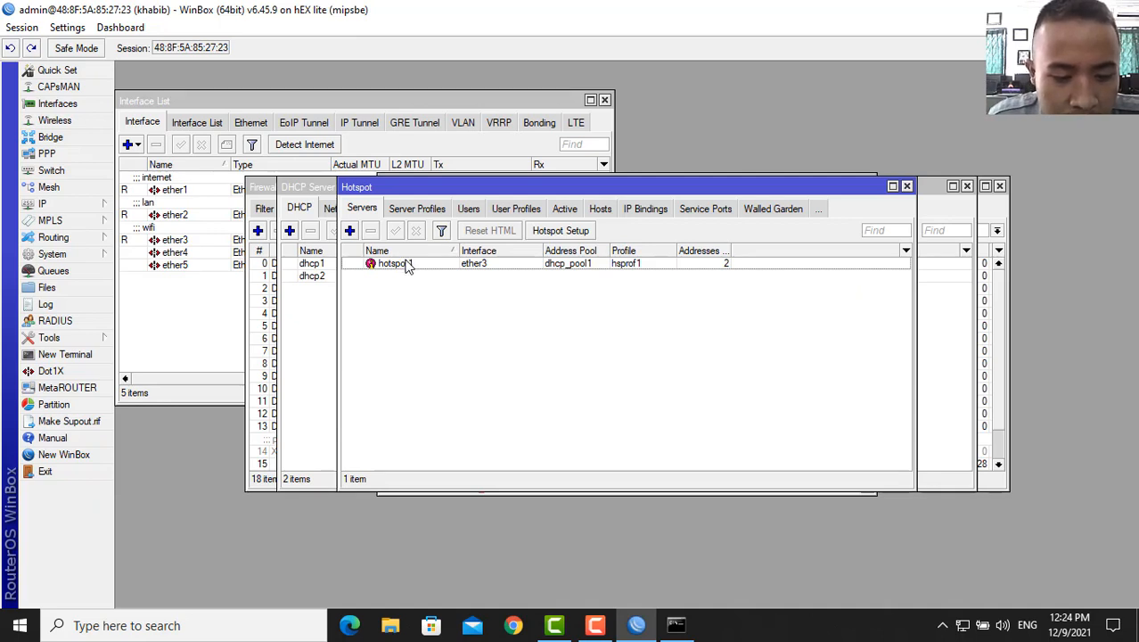
- Turn on Use RADIUS for hotspot profile hsprof1, then show the empty RADIUS server list
left_click(350, 231)
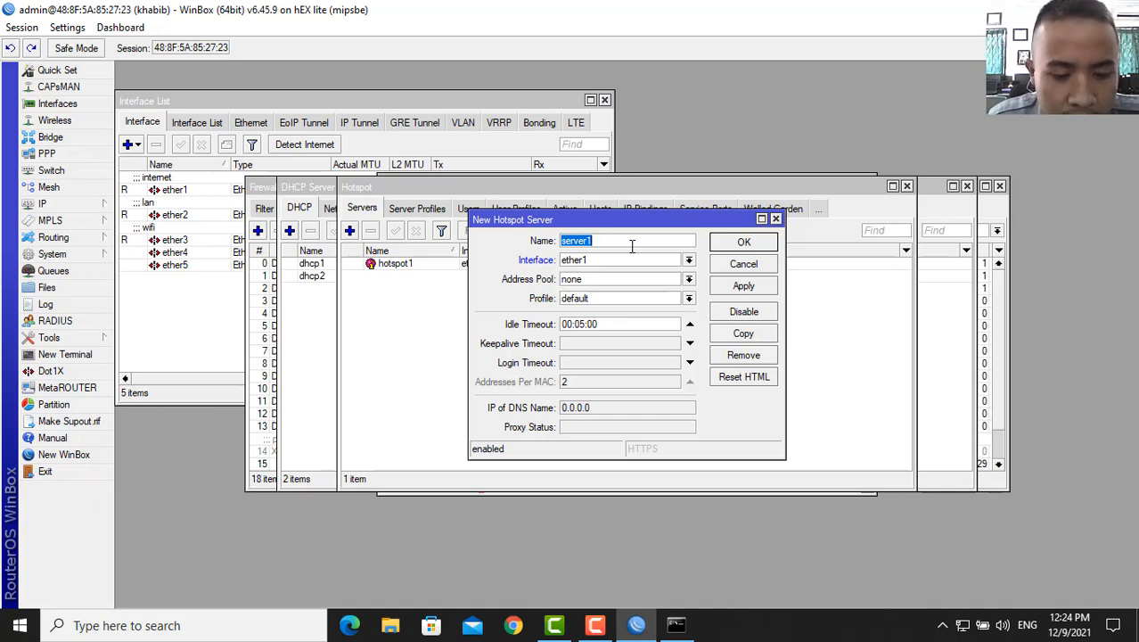
left_click(774, 219)
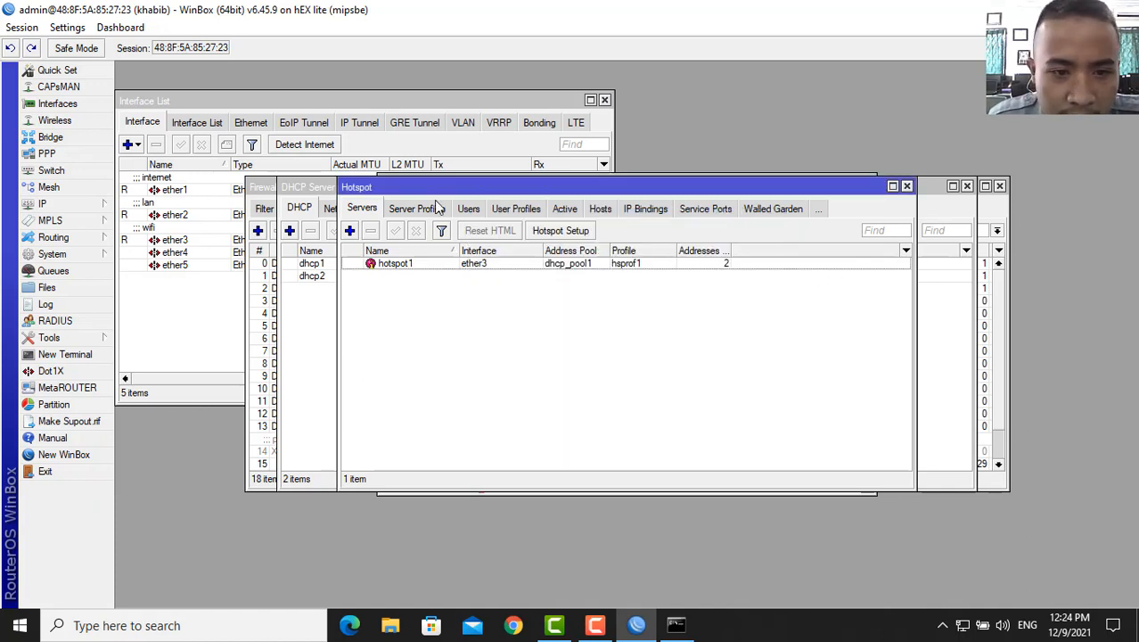
left_click(436, 208)
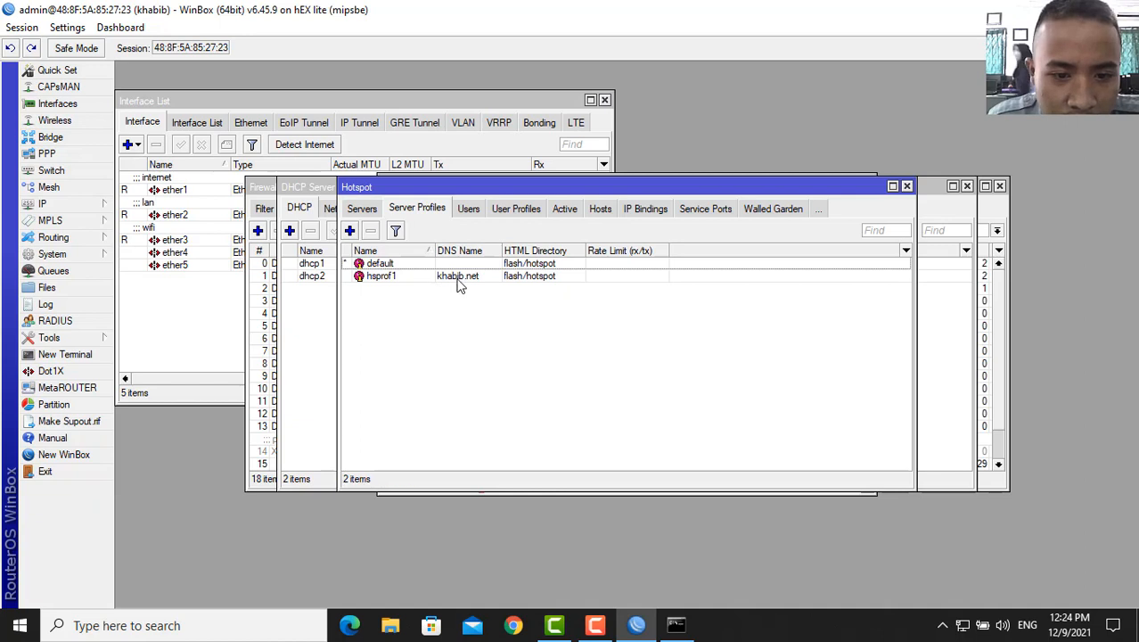
double_click(458, 278)
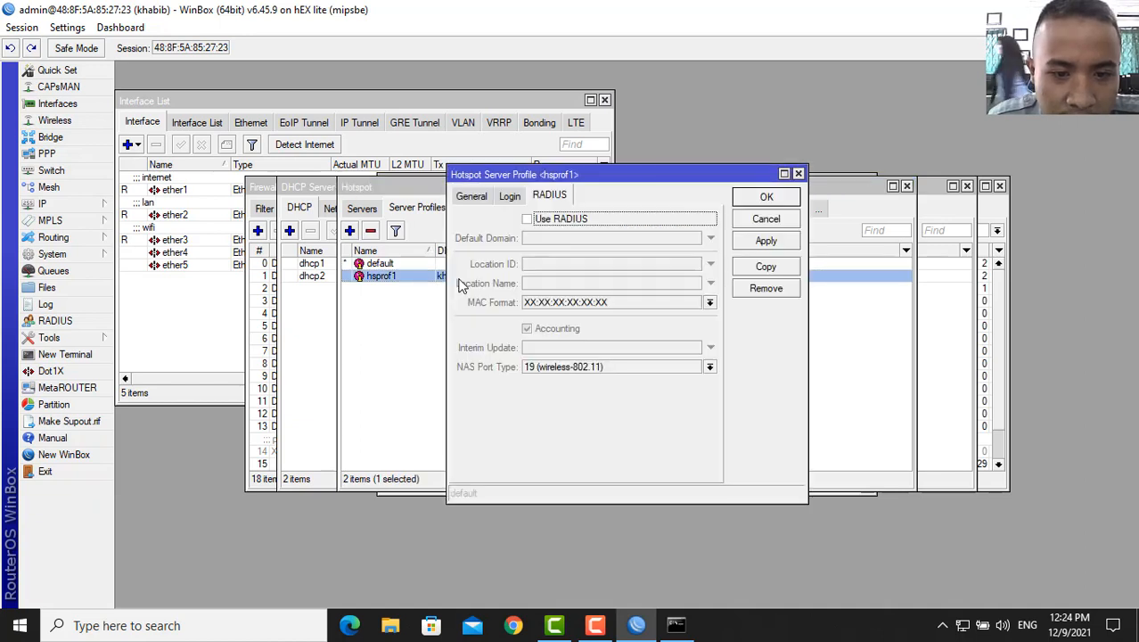
left_click(527, 219)
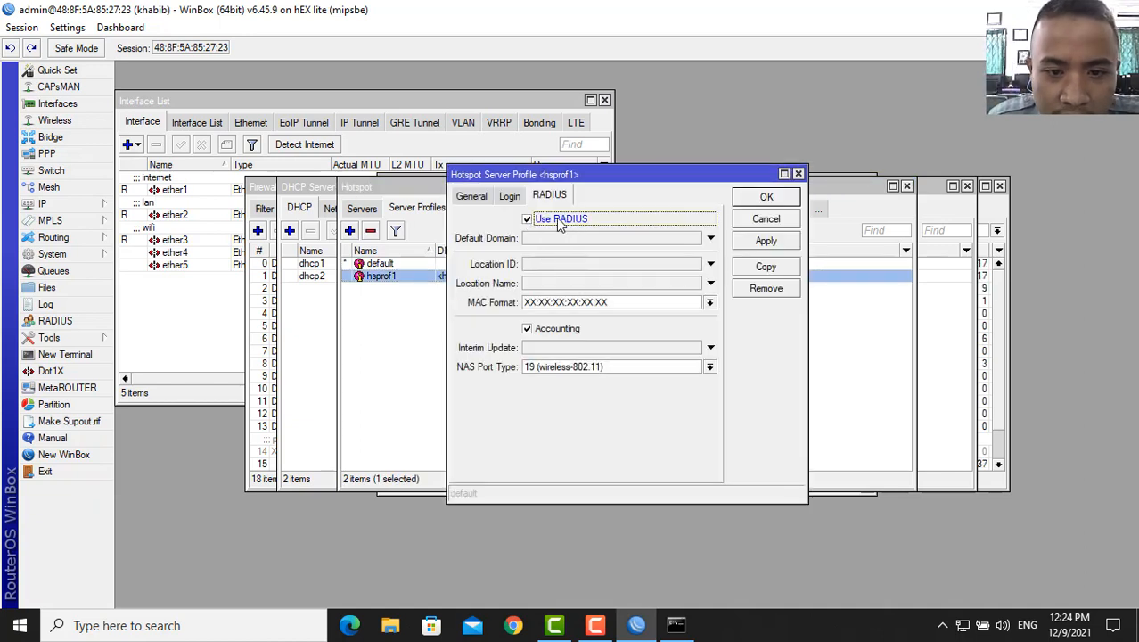
left_click(764, 199)
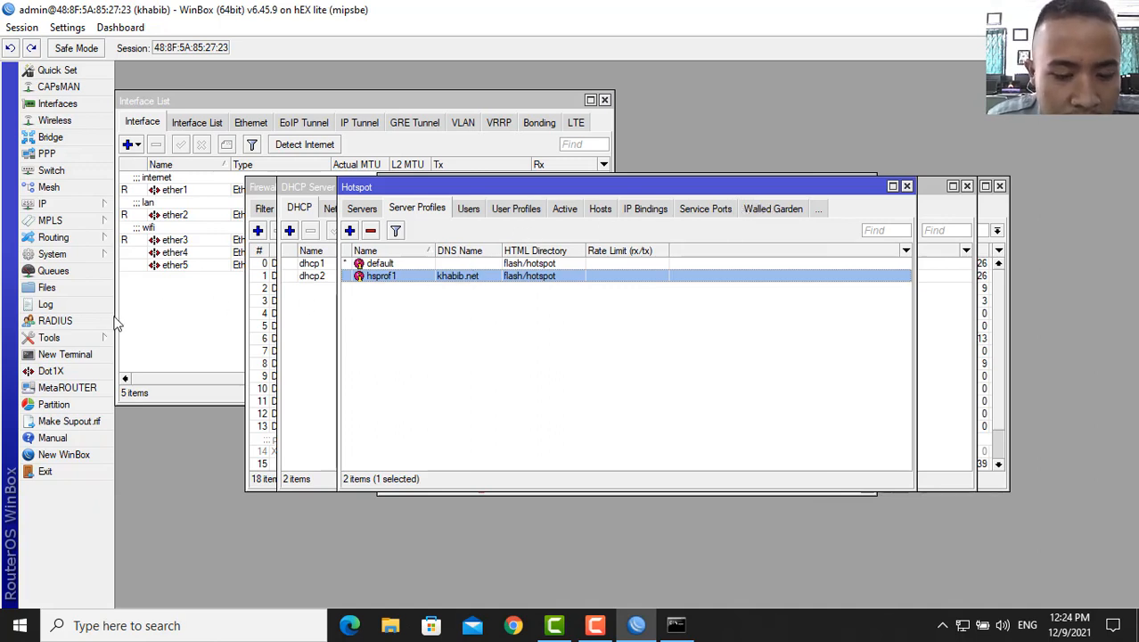
left_click(54, 321)
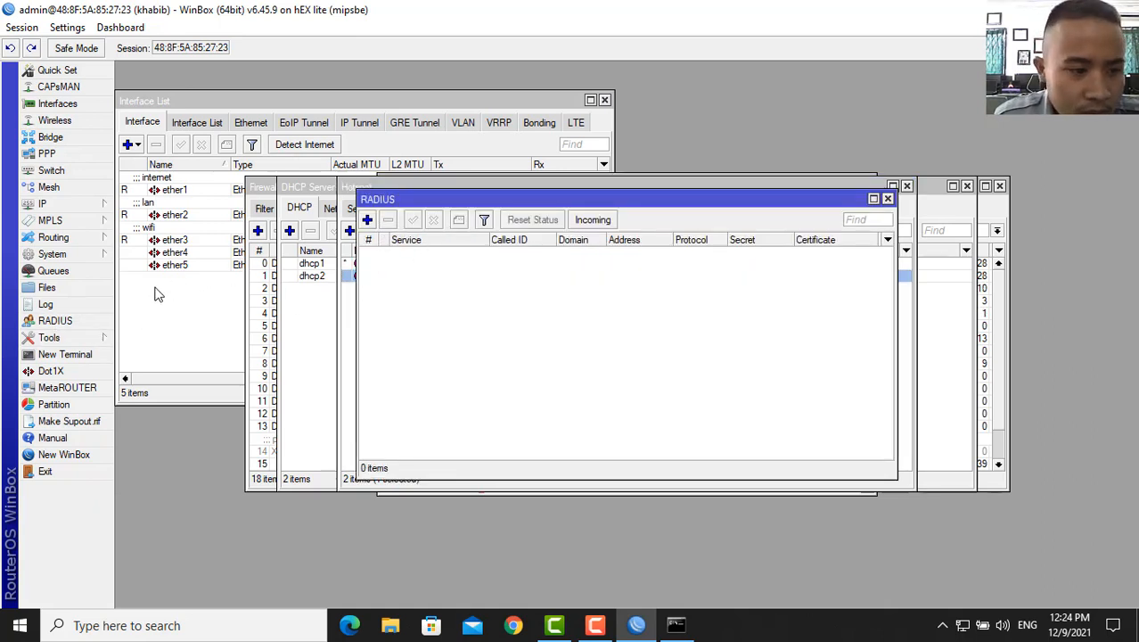
- Add a hotspot-service RADIUS server at 127.0.0.1 with the shared secret, and save it
left_click(366, 220)
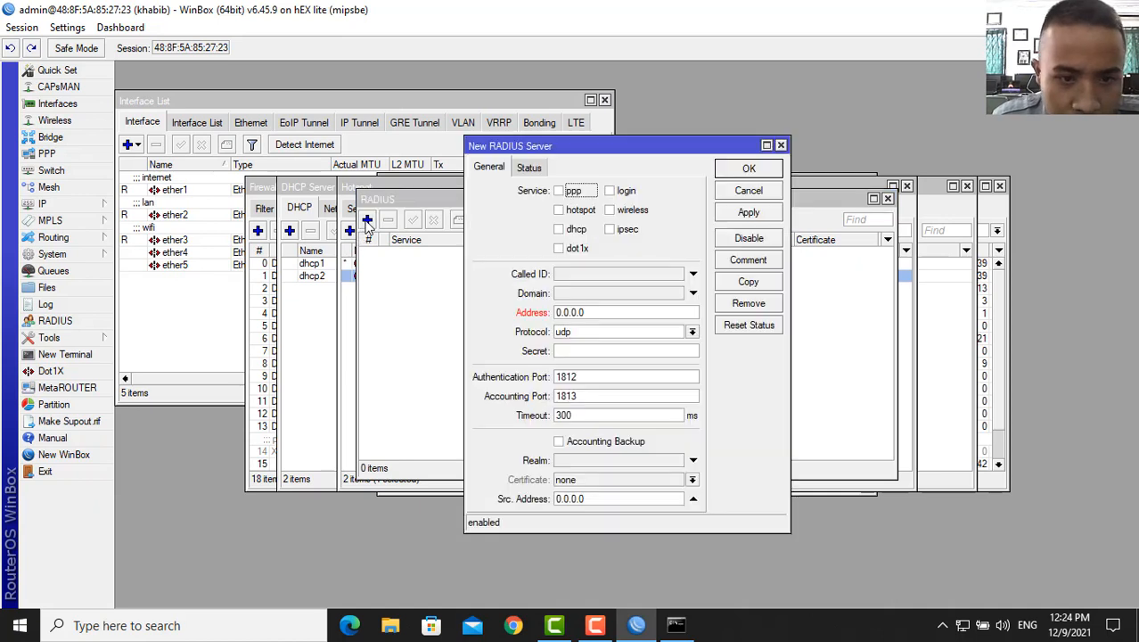
left_click(559, 211)
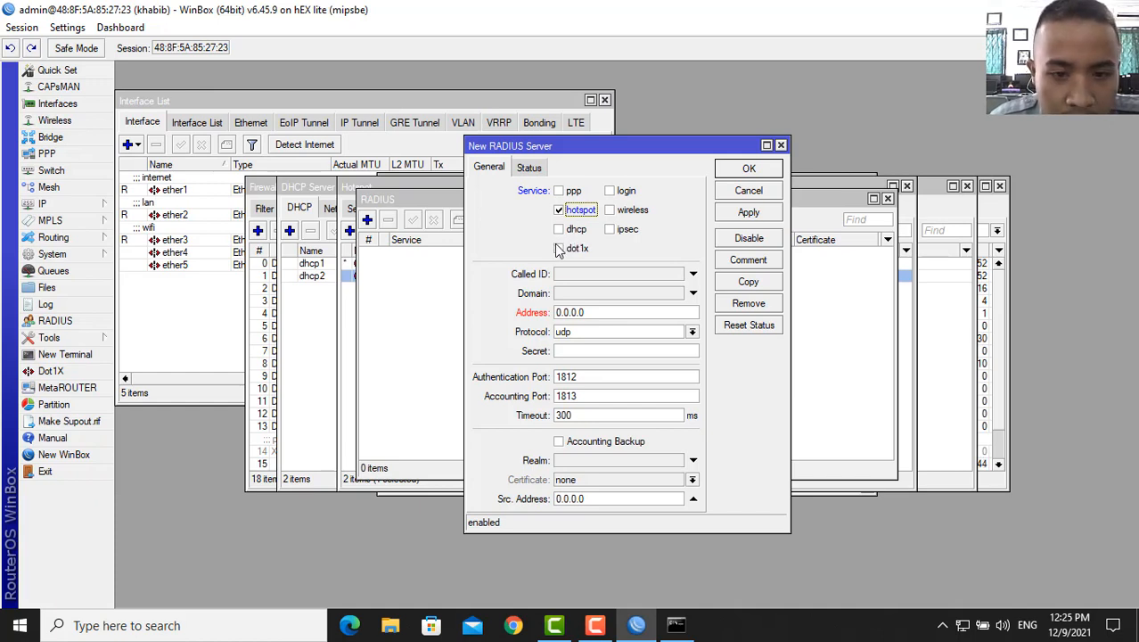
left_click(595, 312)
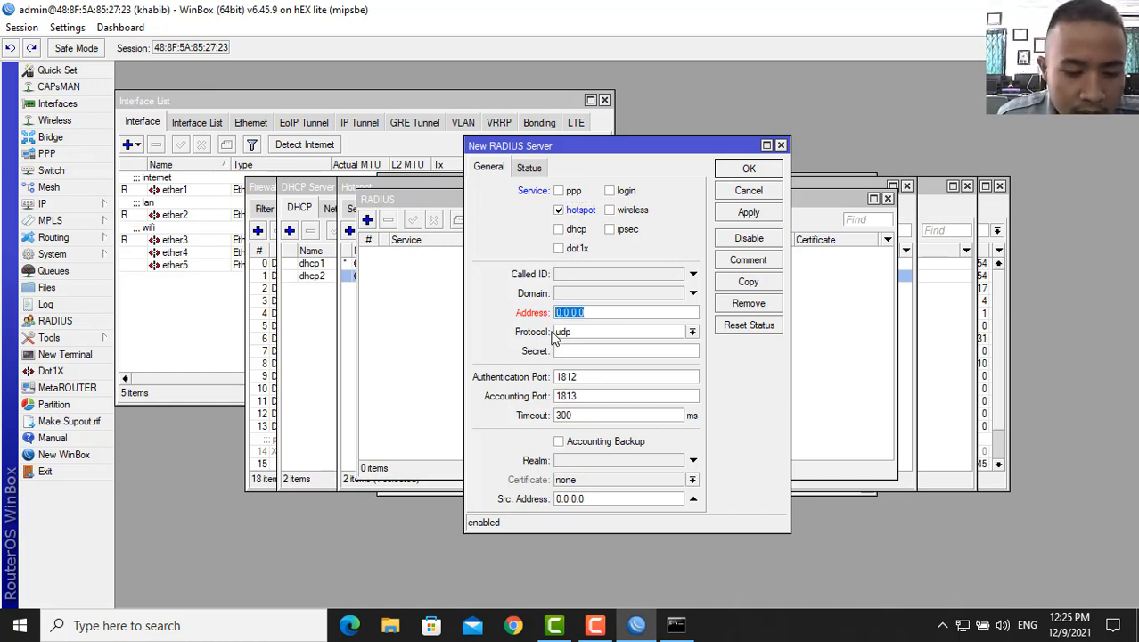
type("12")
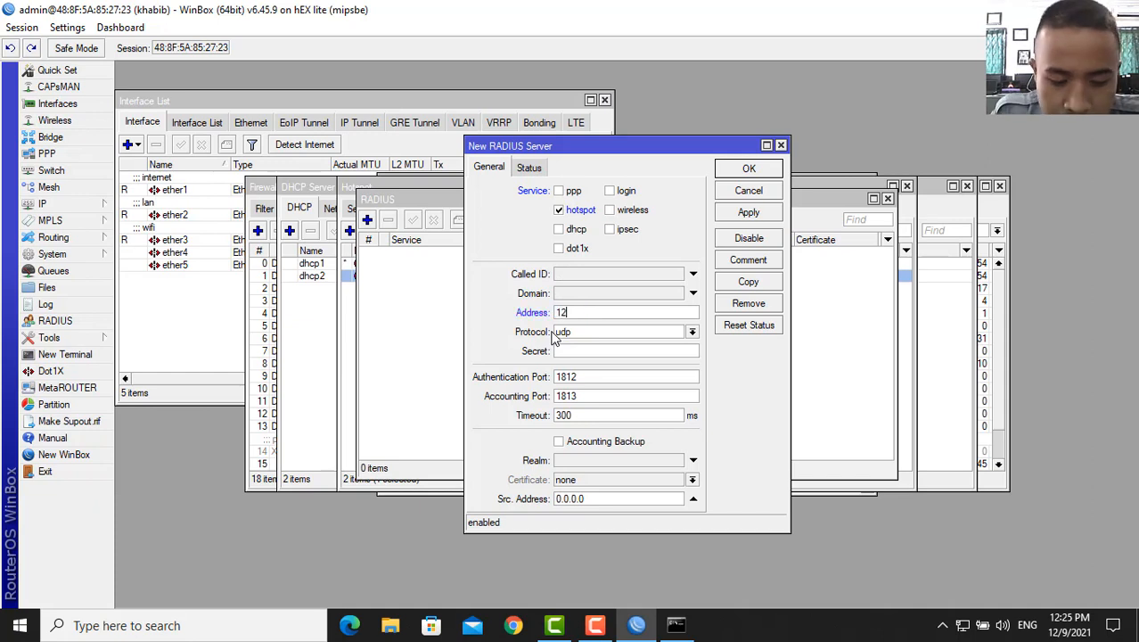
type("7.0.0.")
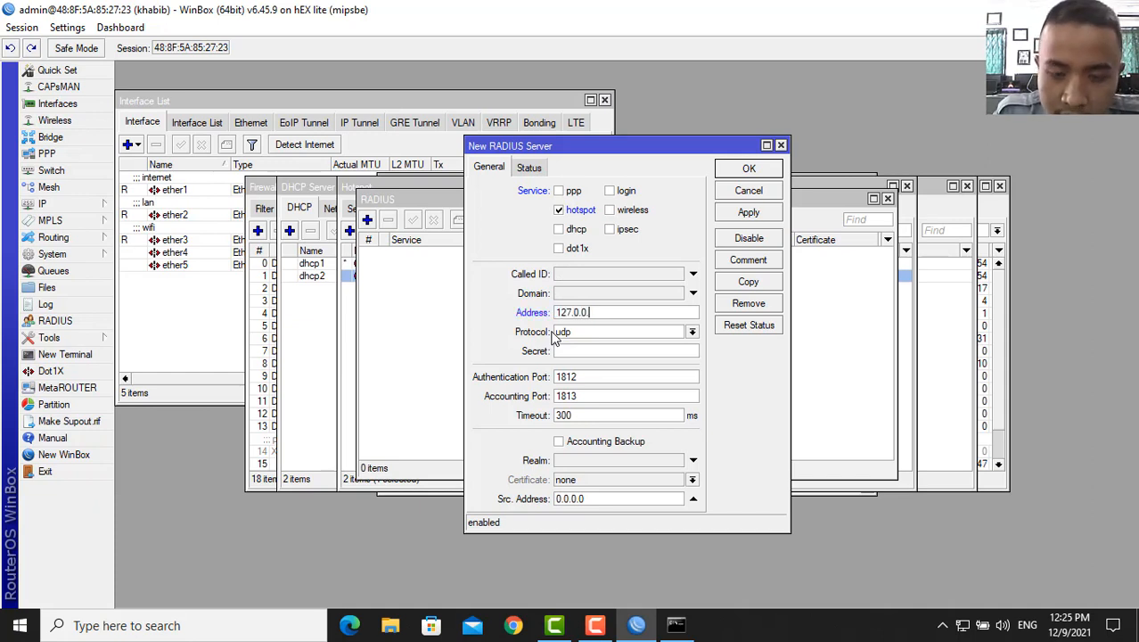
type("1")
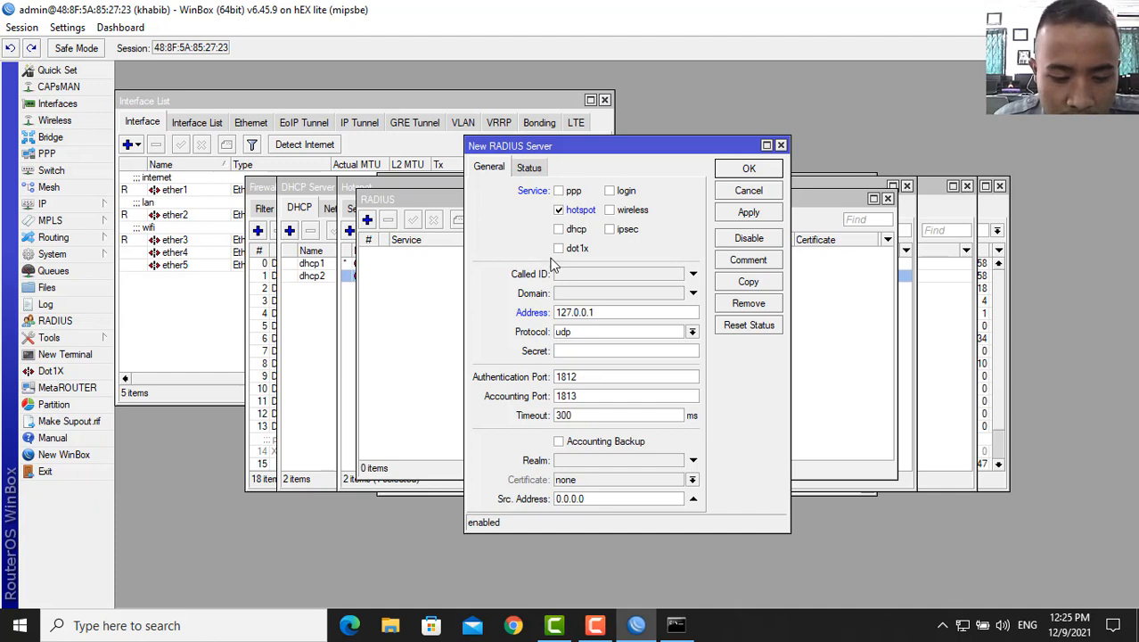
left_click(589, 350)
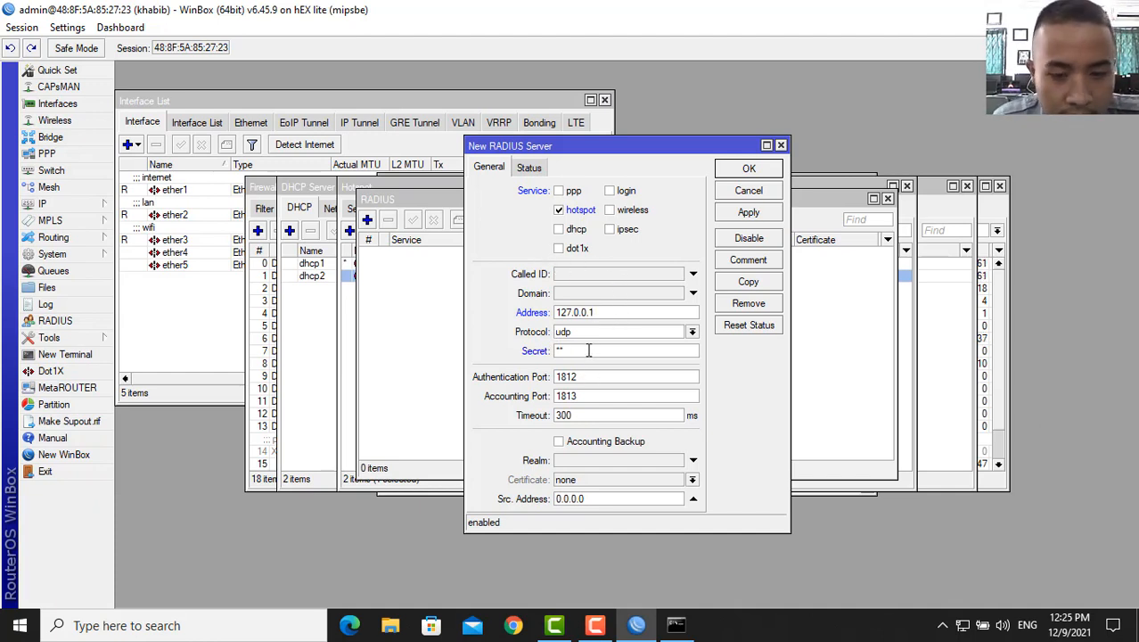
type("*****")
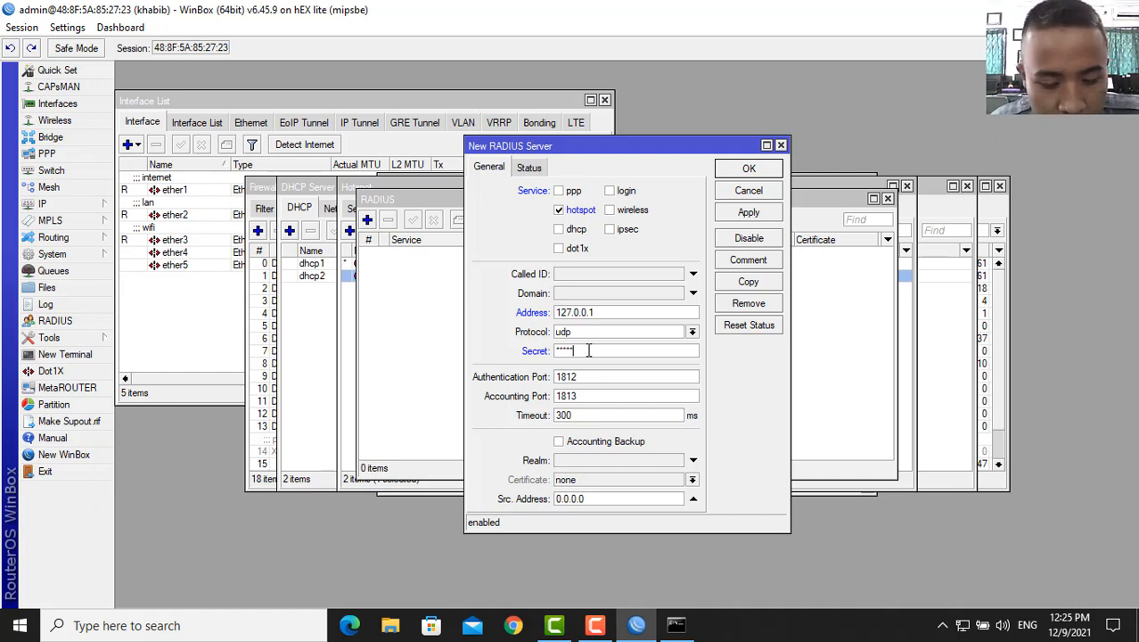
type("**")
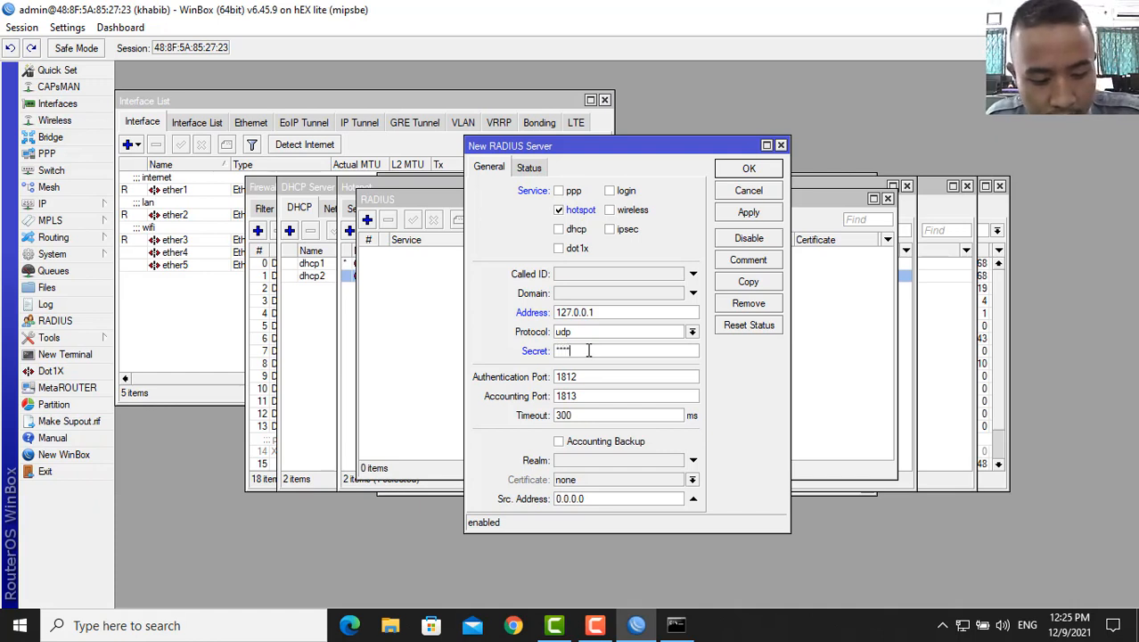
key("BackSpace")
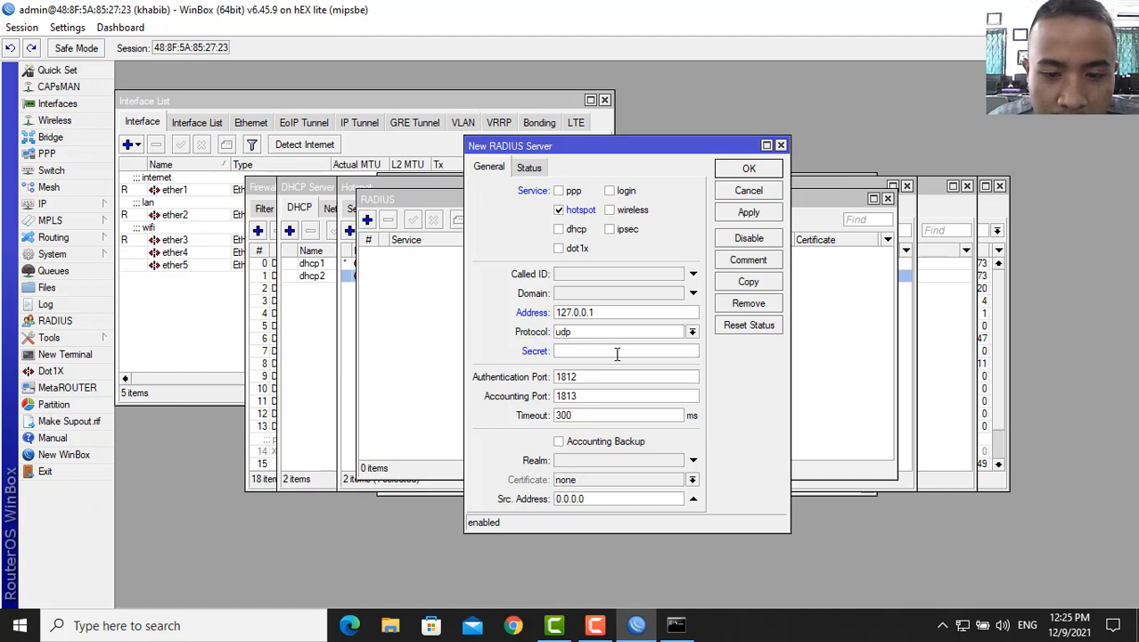
left_click(658, 354)
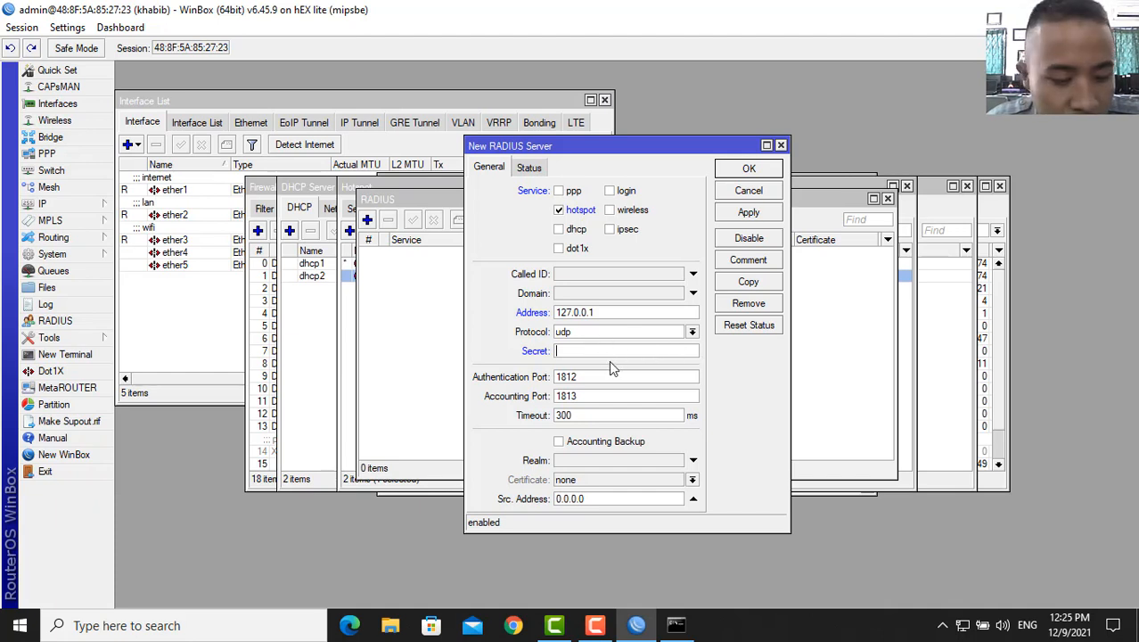
type("12")
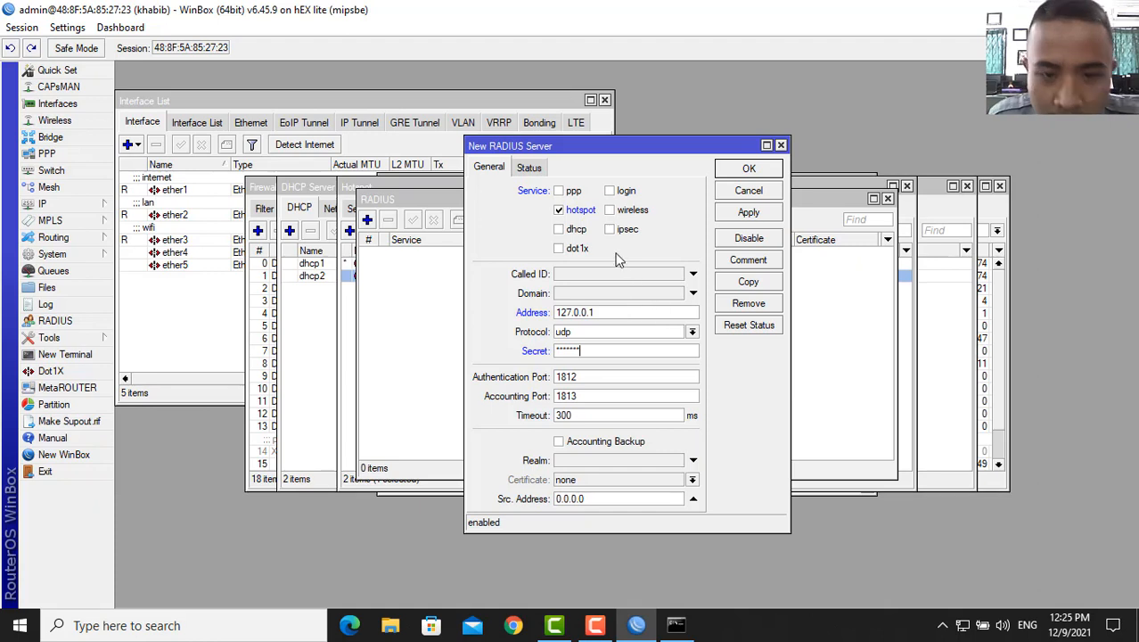
left_click(755, 218)
left_click(762, 174)
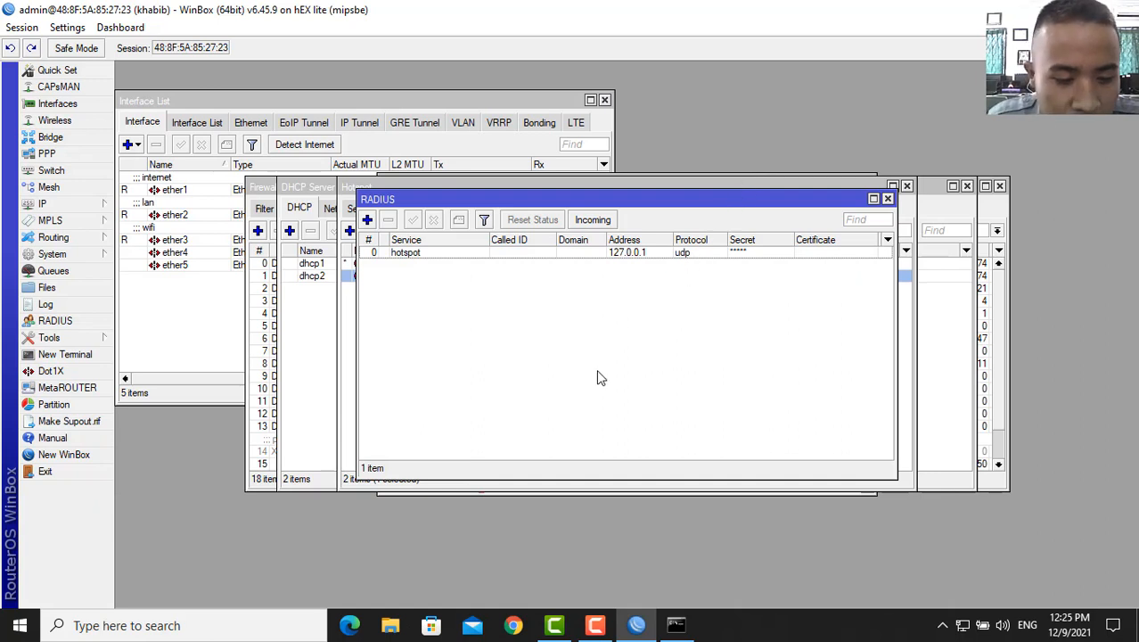
- Check System > Resources for RouterOS version 6.45.9 and the mipsbe architecture
left_click(51, 254)
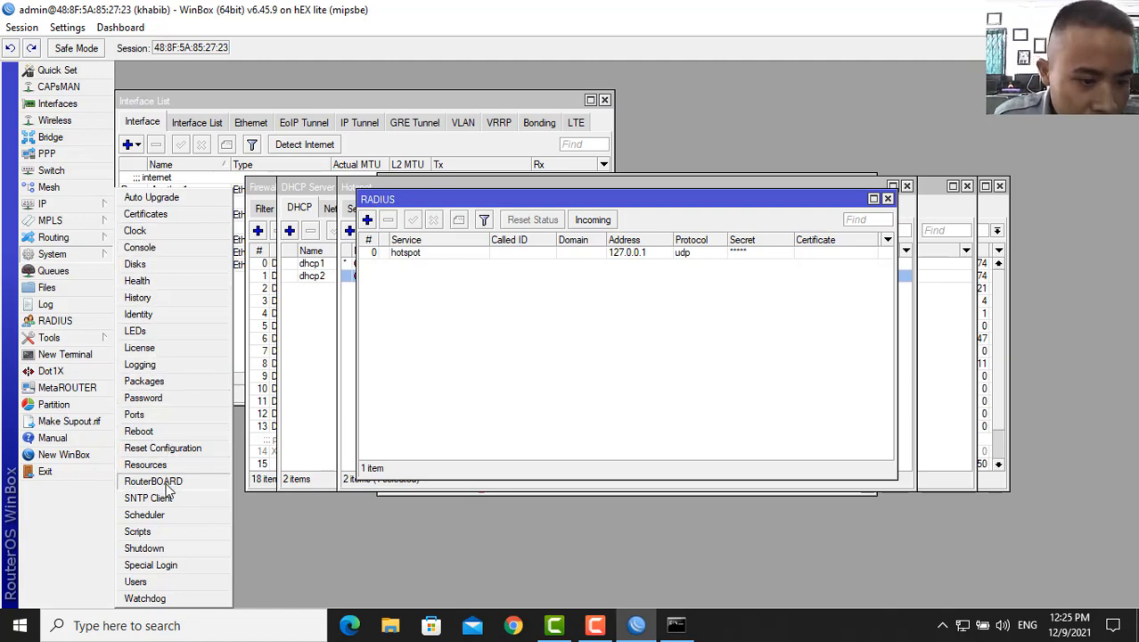
left_click(147, 464)
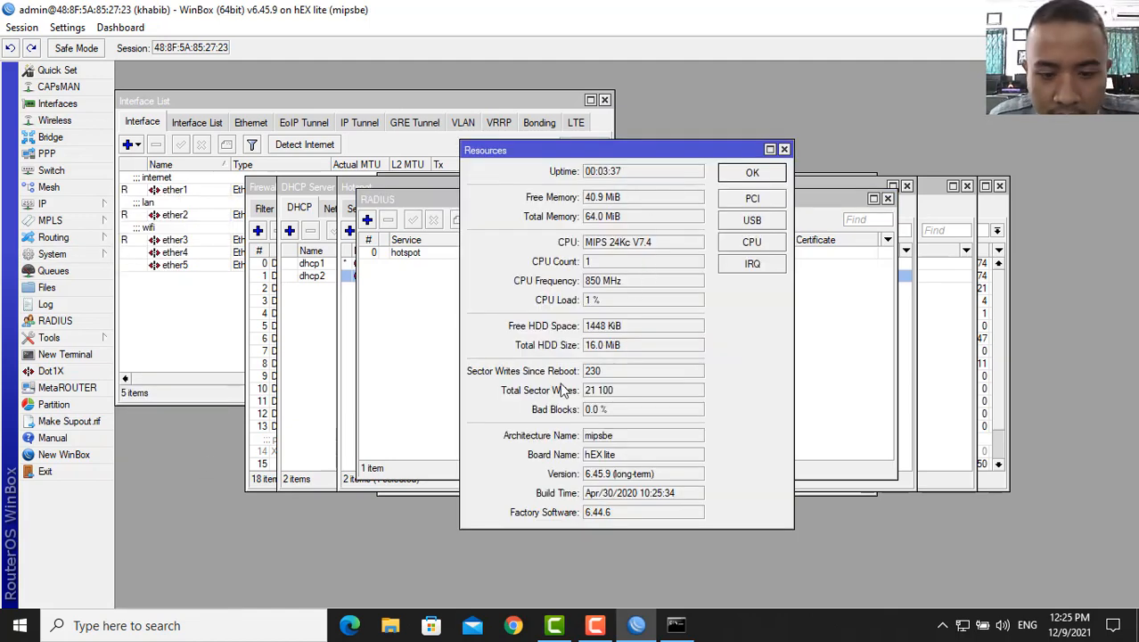
left_click_drag(613, 476, 590, 478)
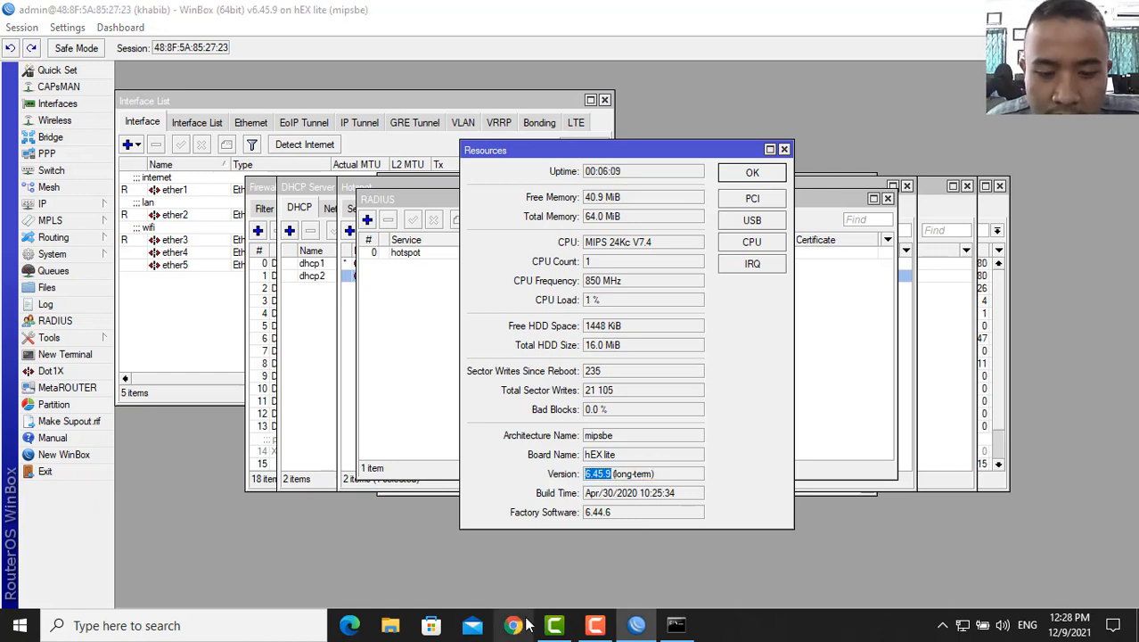
left_click(524, 624)
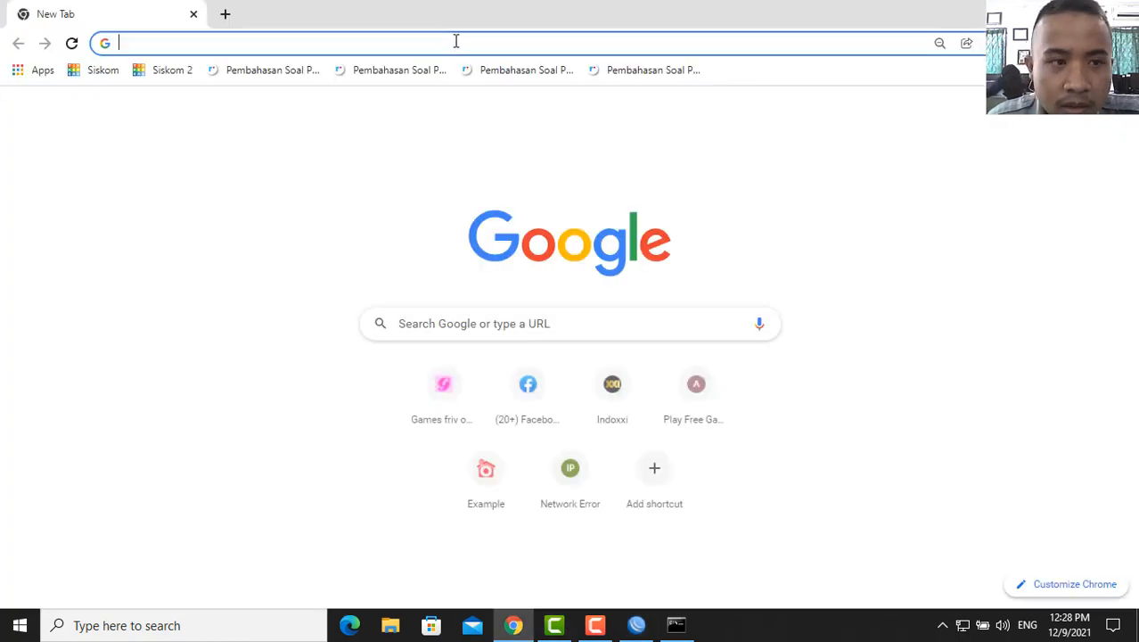
- Search Google for mipsbe and open MikroTik's download archive page
left_click(455, 41)
type("m")
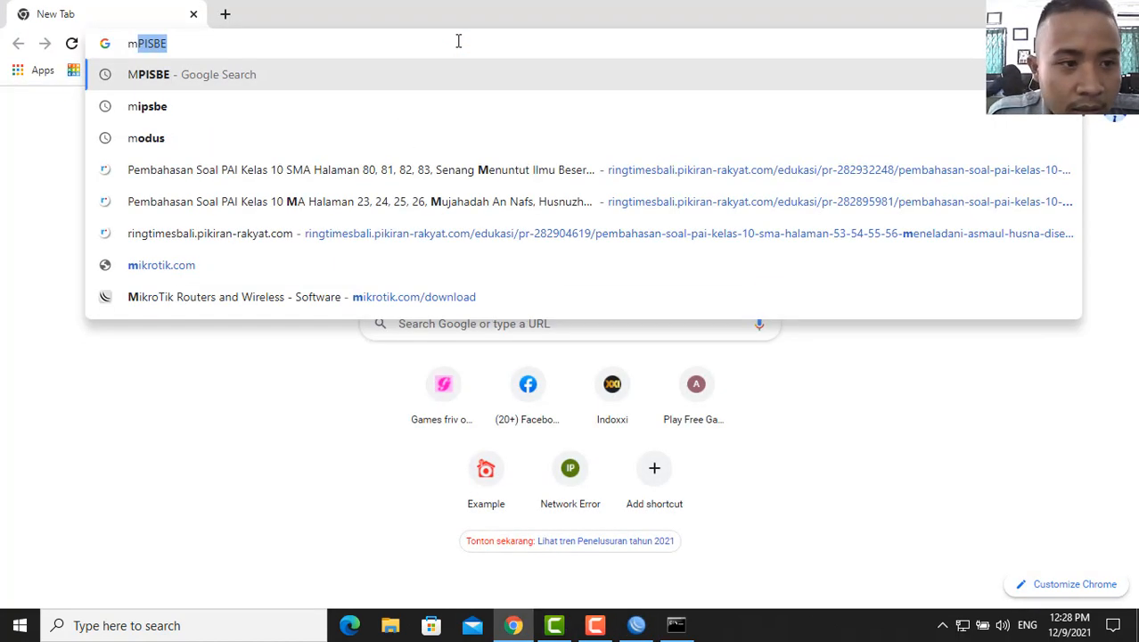
type("pisbe")
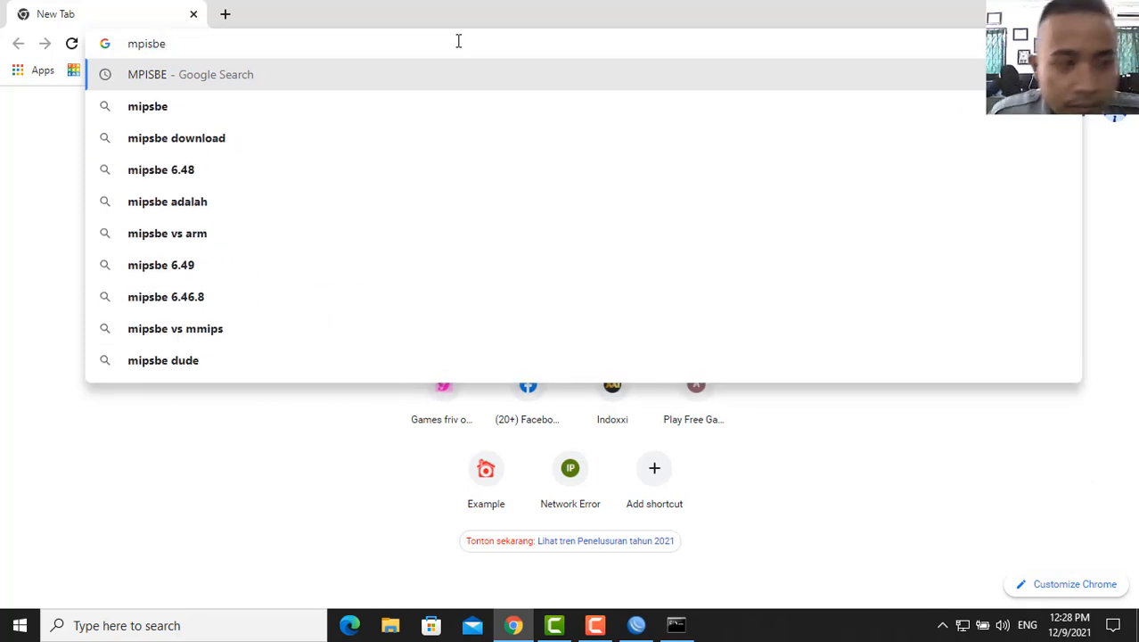
key("Return")
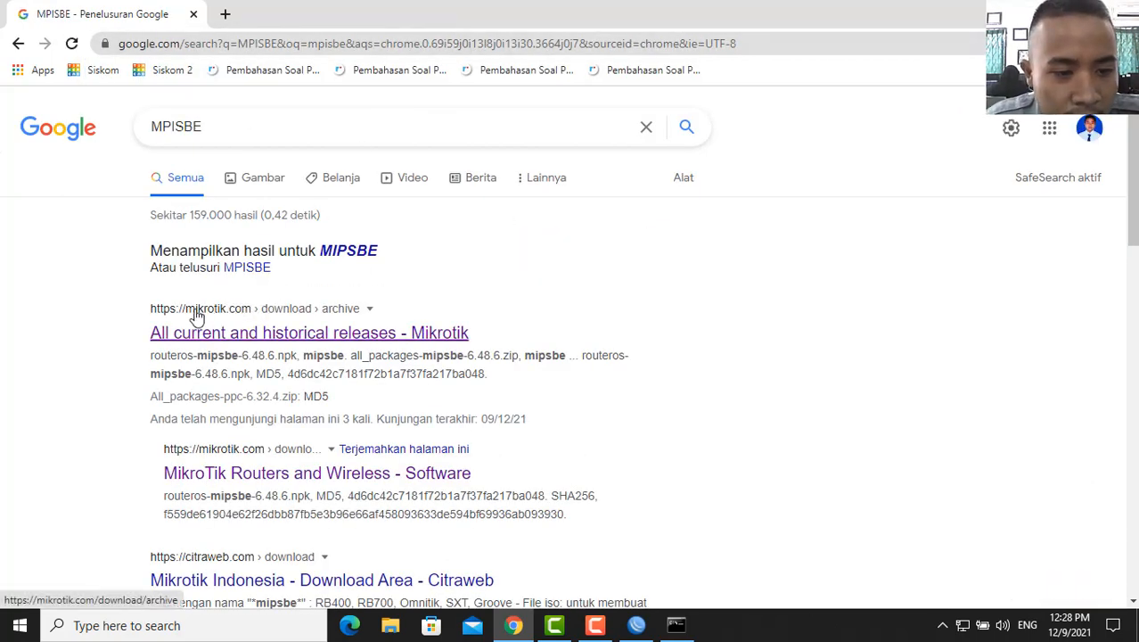
left_click(316, 331)
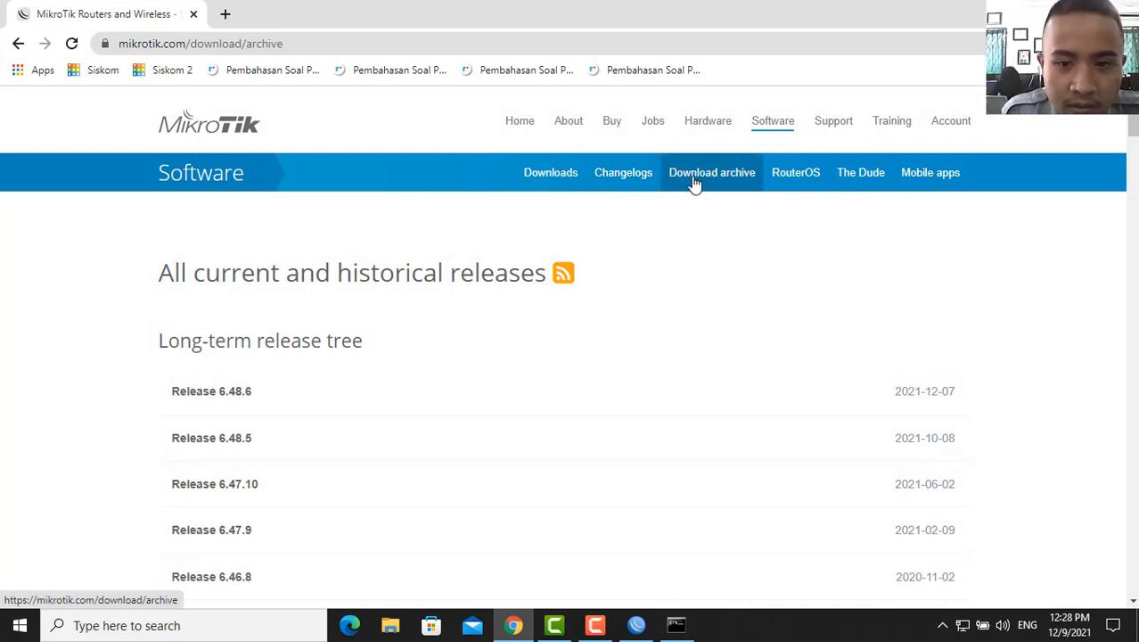
- Find release 6.45.9 and download all_packages-mipsbe-6.45.9.zip
key("ctrl+f")
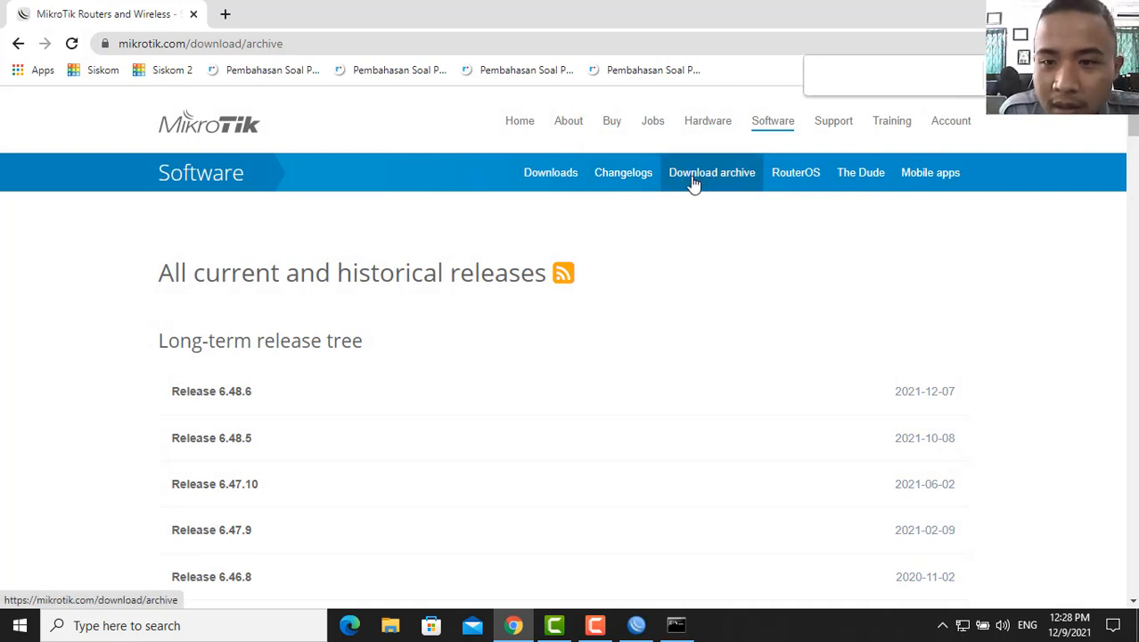
type("6.45.9")
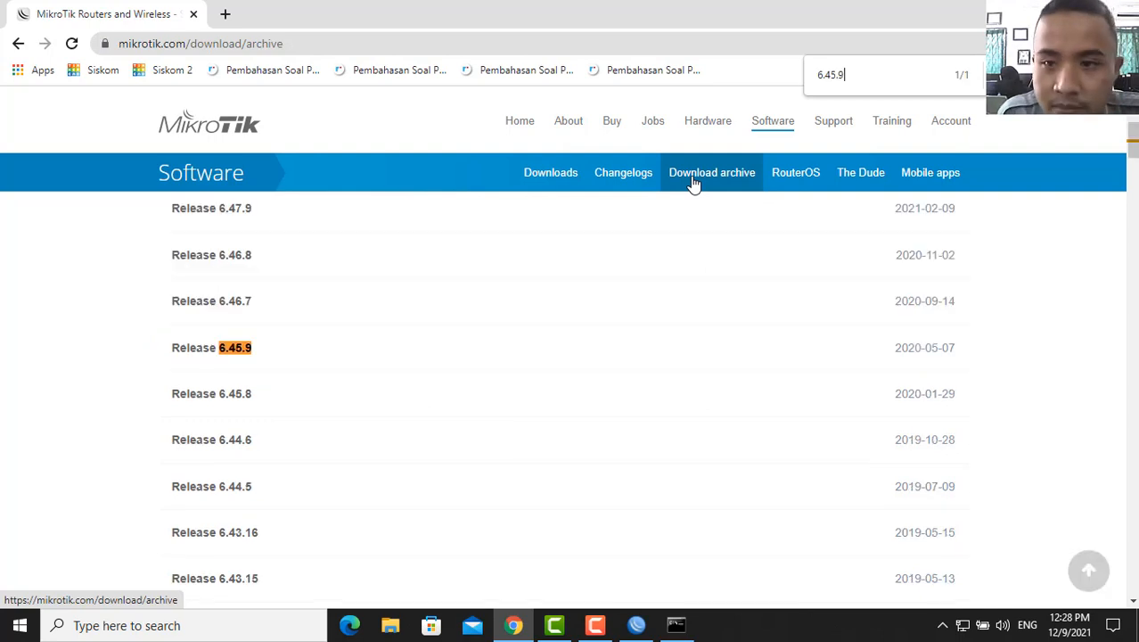
left_click(237, 353)
scroll(267, 392, "down", 5)
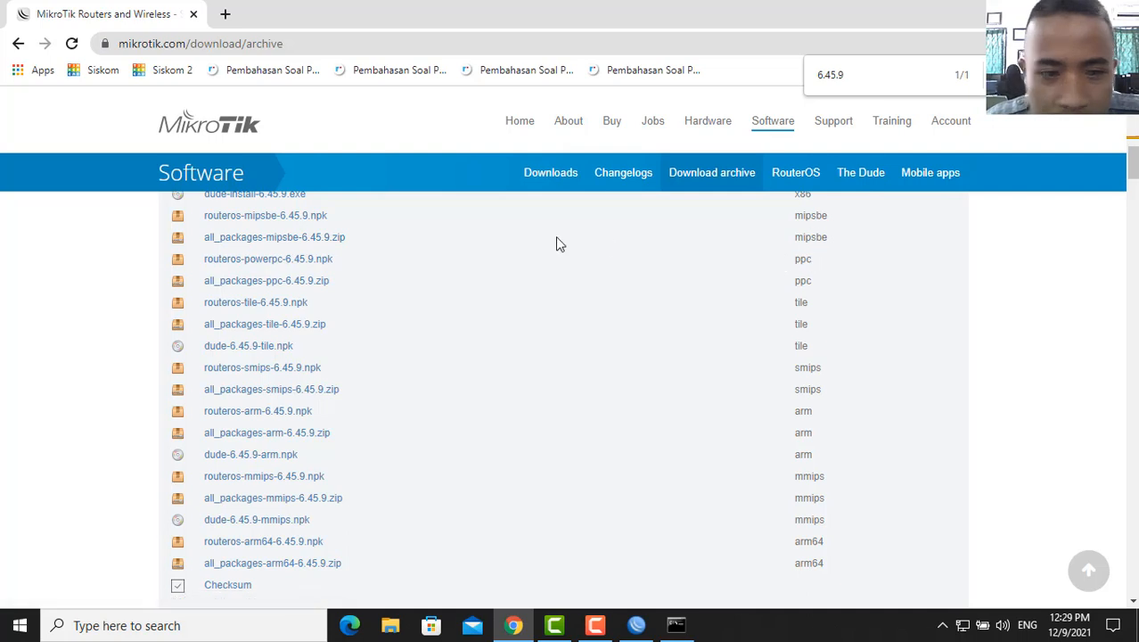
left_click(330, 237)
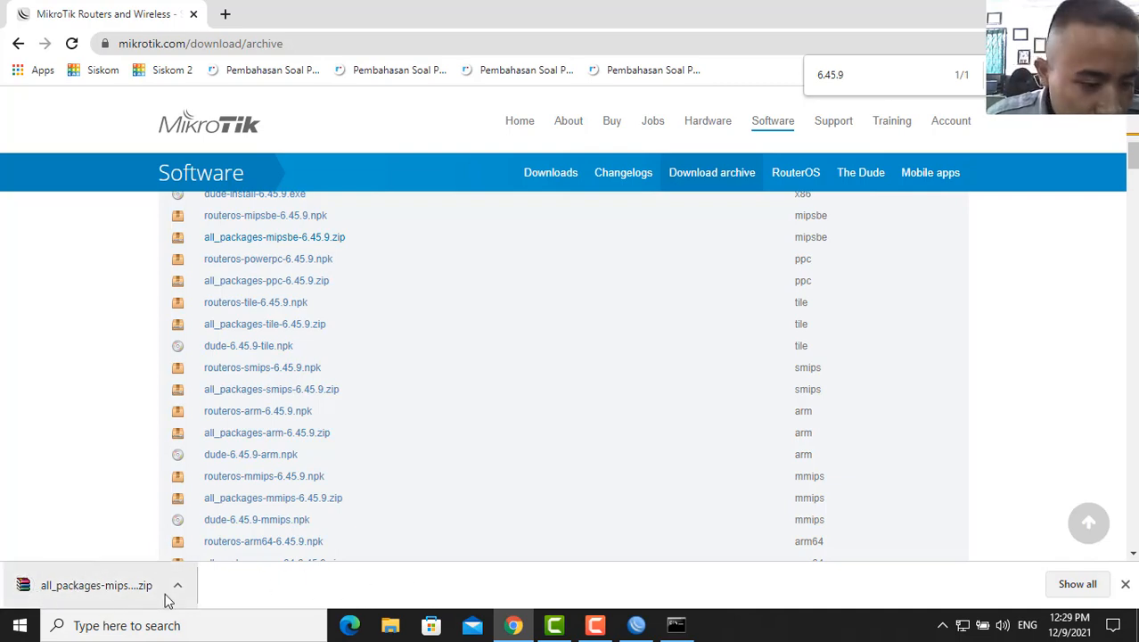
- Extract the downloaded zip from Downloads into all_packages-mipsbe-6.45.9 (1), a folder of .npk packages
left_click(389, 624)
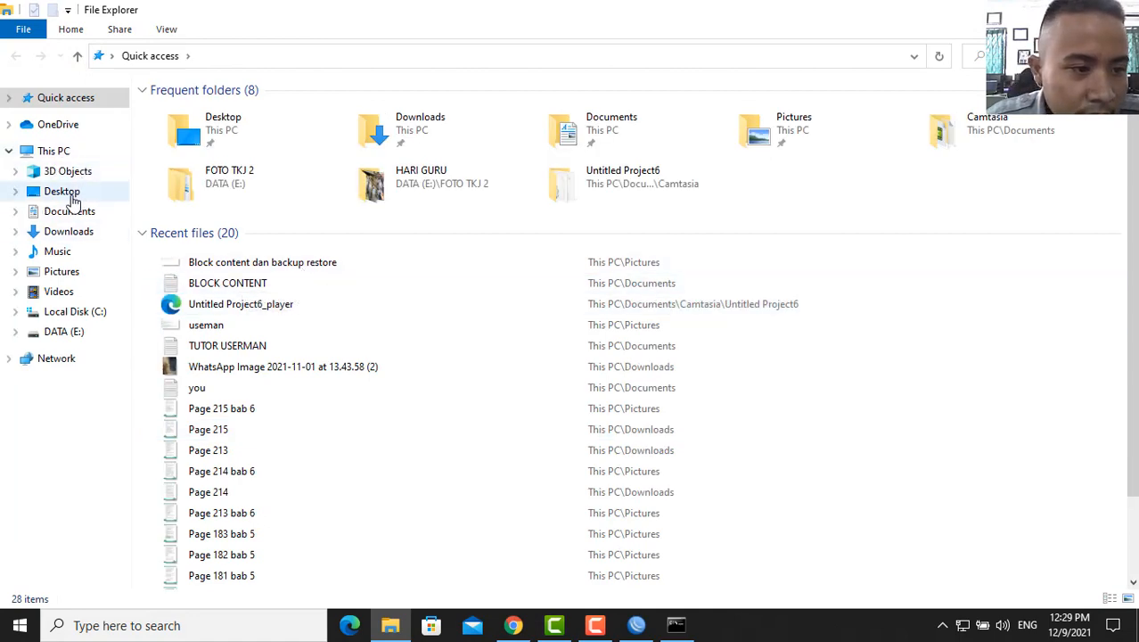
left_click(77, 231)
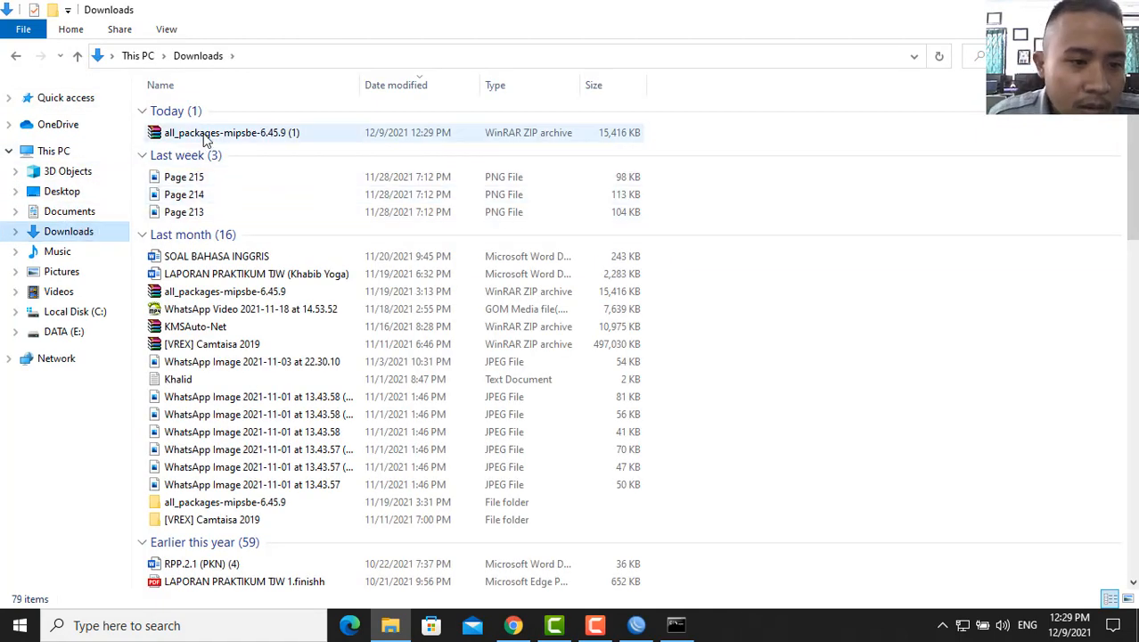
left_click(203, 139)
right_click(205, 137)
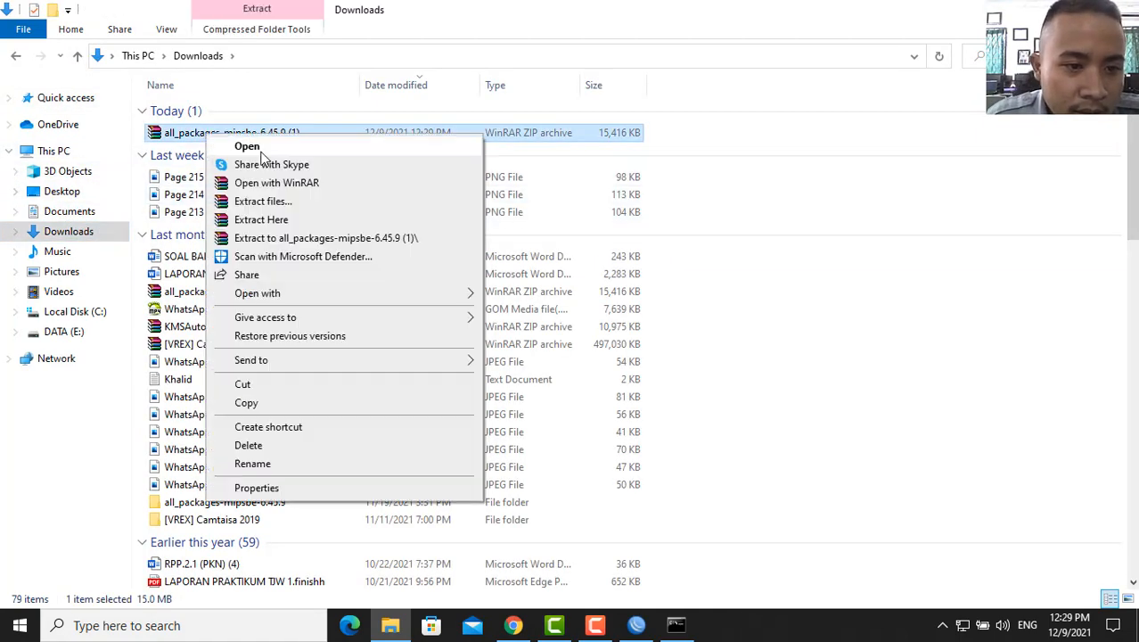
left_click(269, 237)
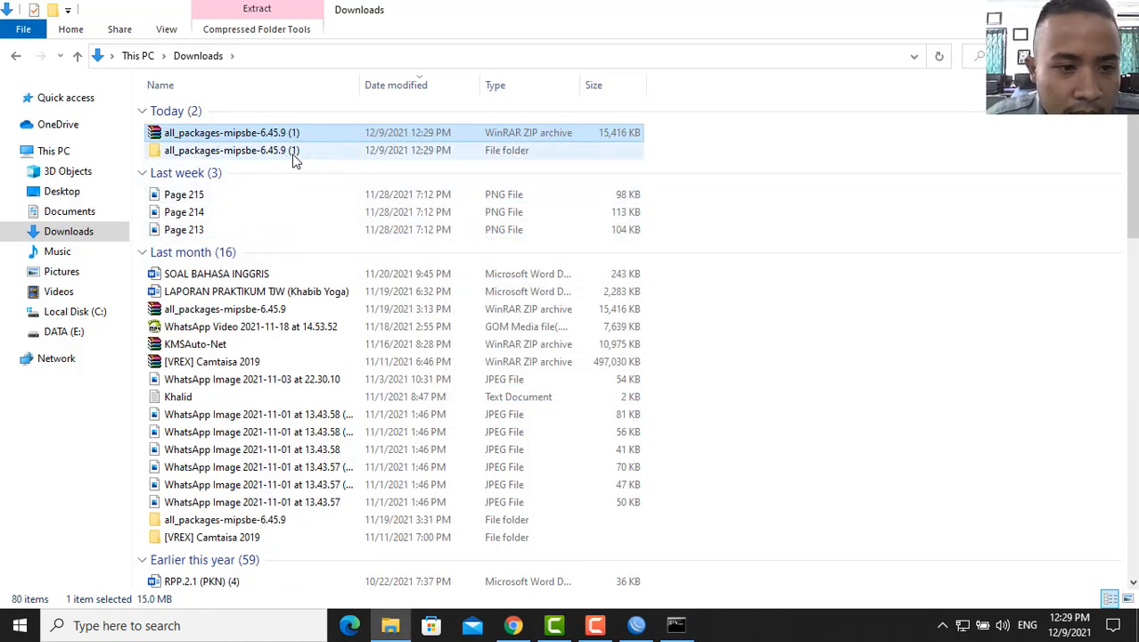
double_click(293, 158)
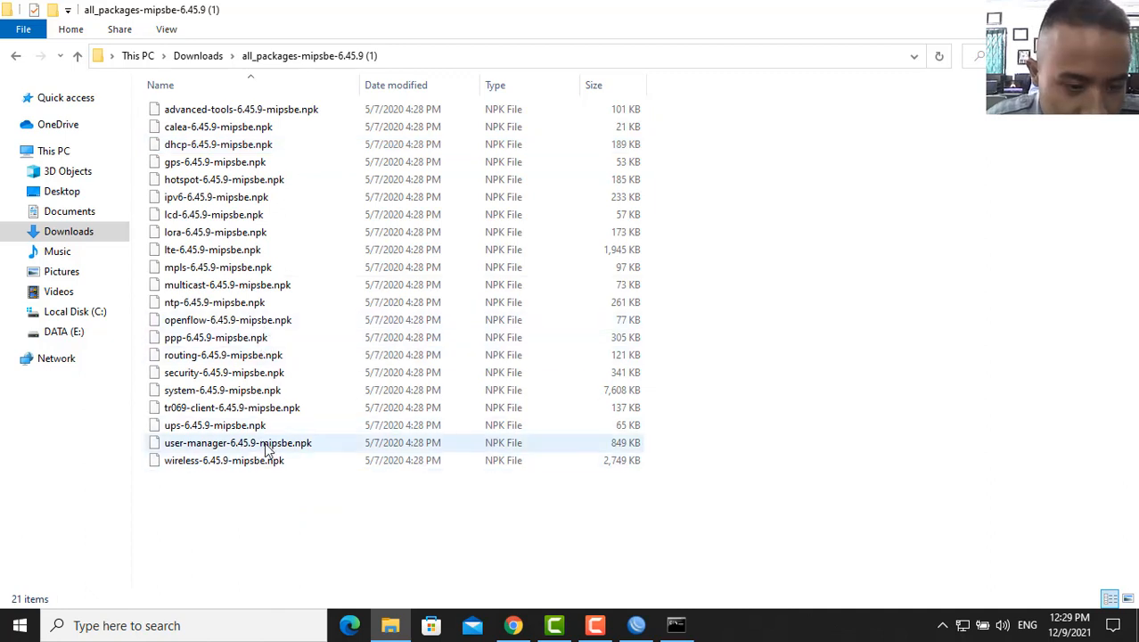
left_click(637, 631)
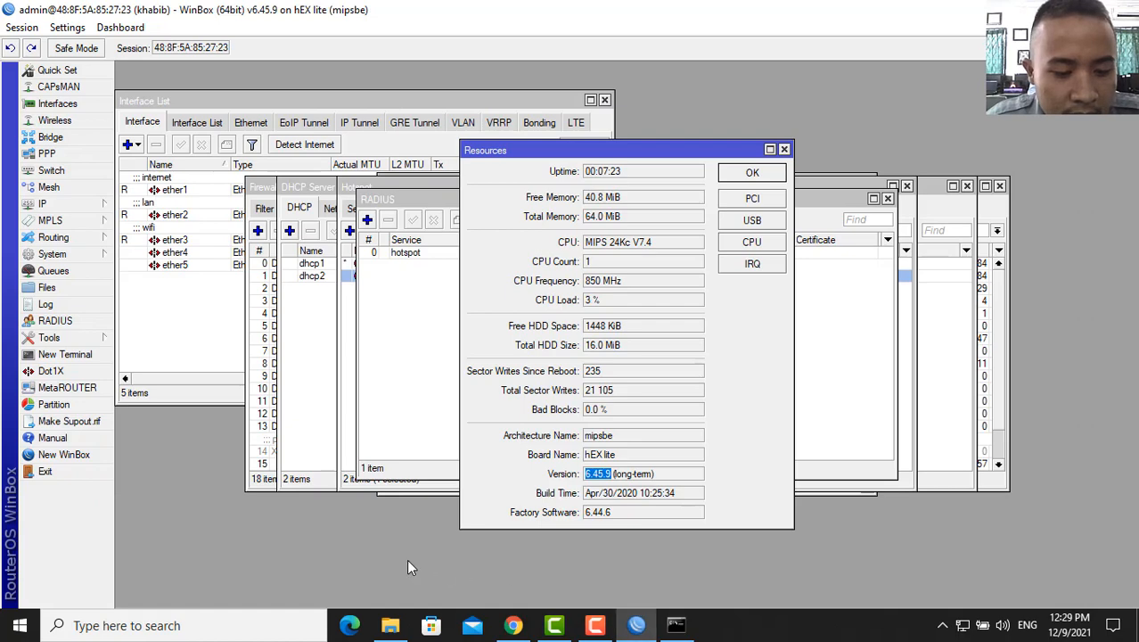
- Upload user-manager-6.45.9-mipsbe.npk from the extracted package folder to the router's File List
left_click(46, 287)
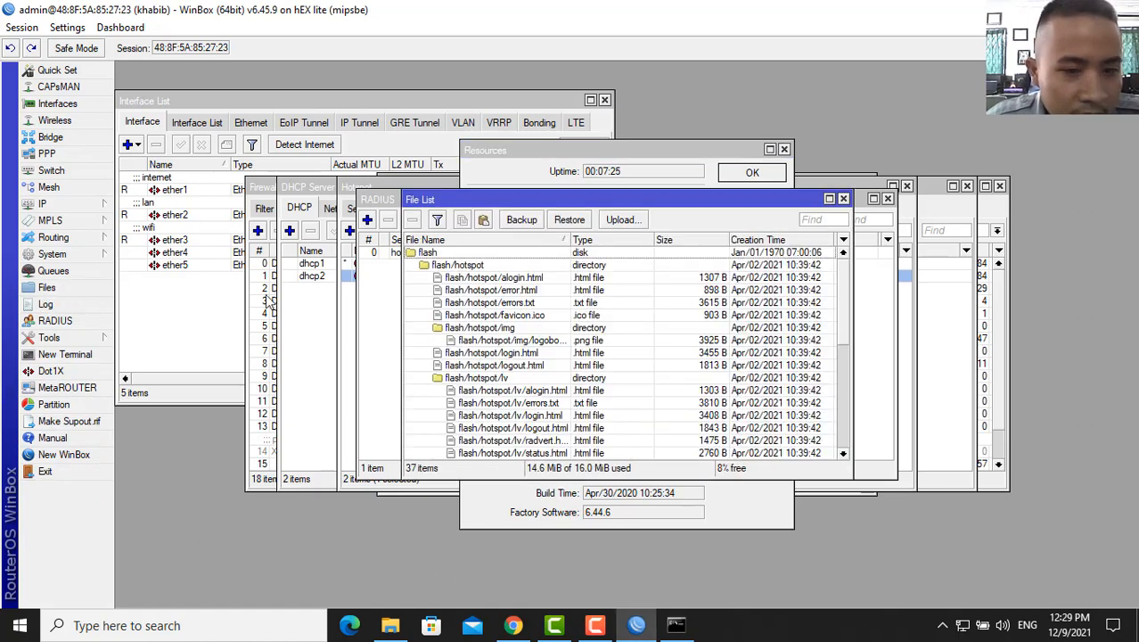
left_click(628, 219)
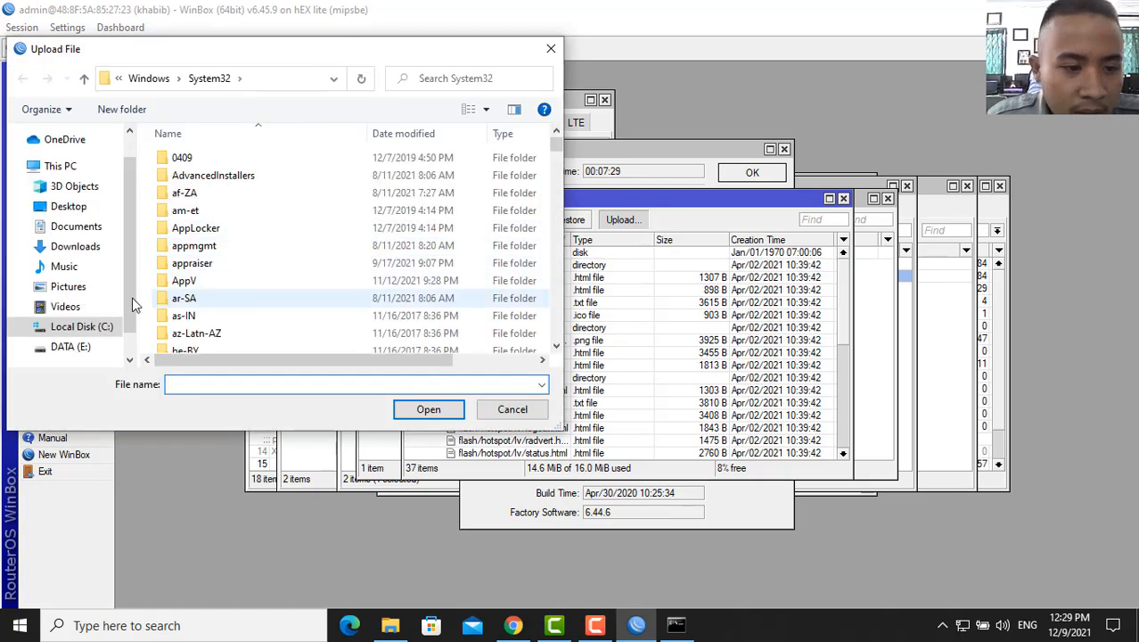
left_click(96, 252)
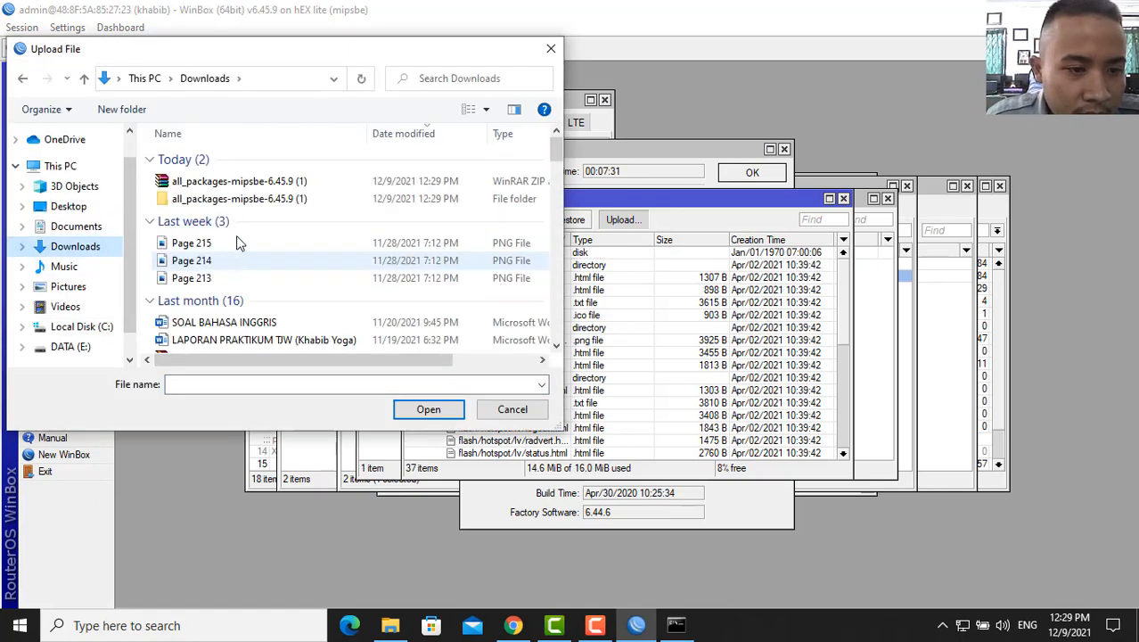
left_click(236, 183)
double_click(248, 200)
scroll(264, 243, "down", 3)
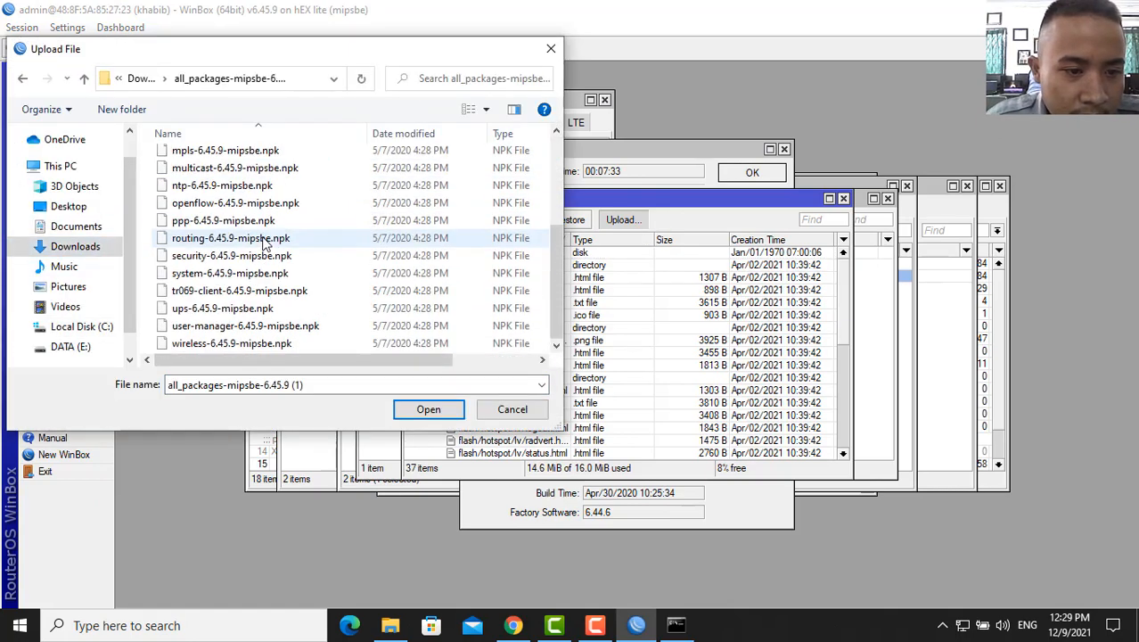
left_click(392, 327)
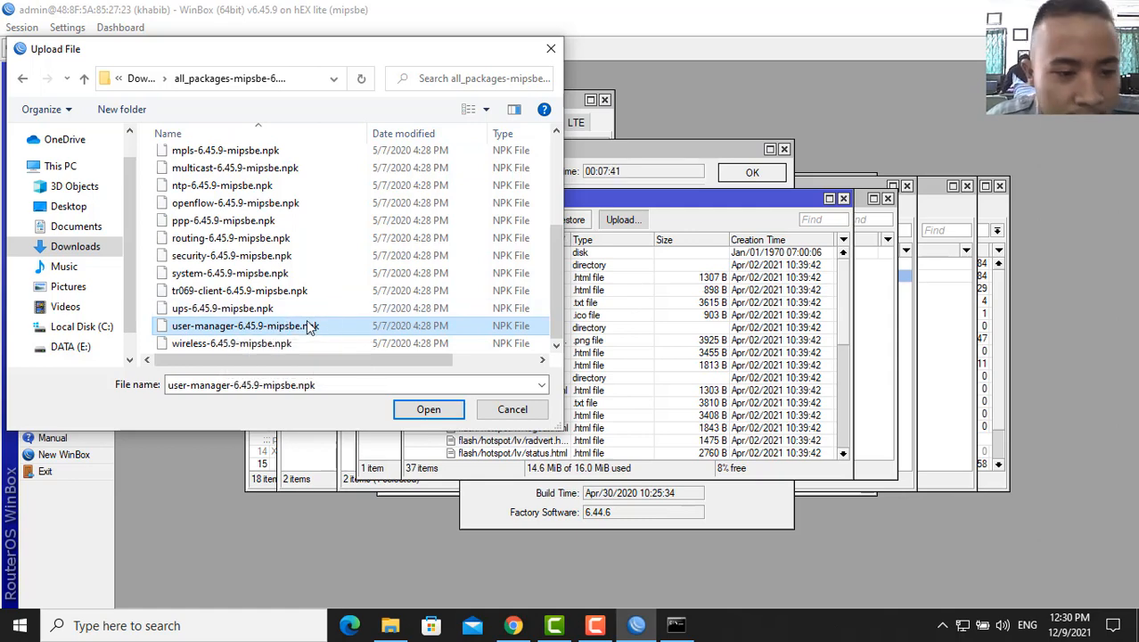
left_click(427, 410)
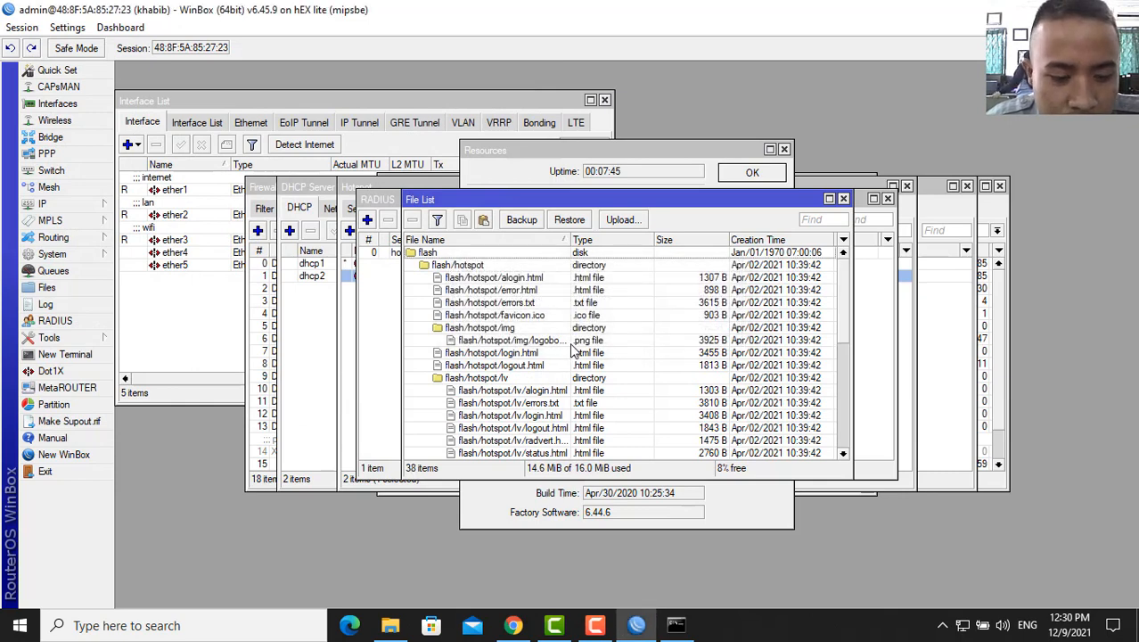
- Reboot the router via System > Reboot to install the uploaded User Manager package
scroll(557, 374, "down", 7)
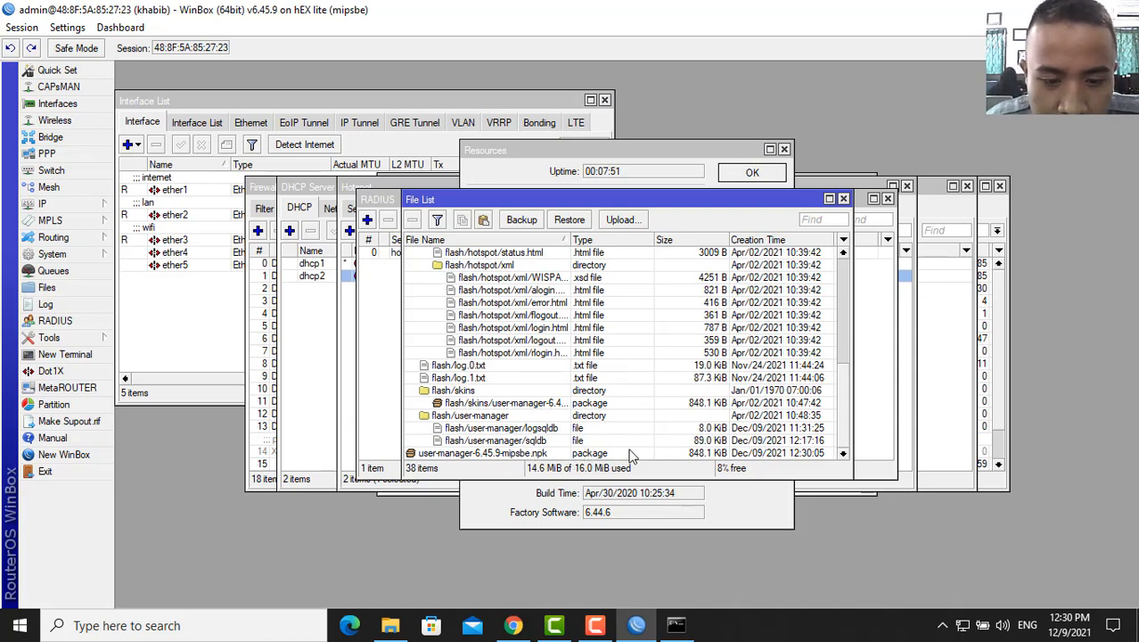
left_click(83, 257)
left_click(158, 429)
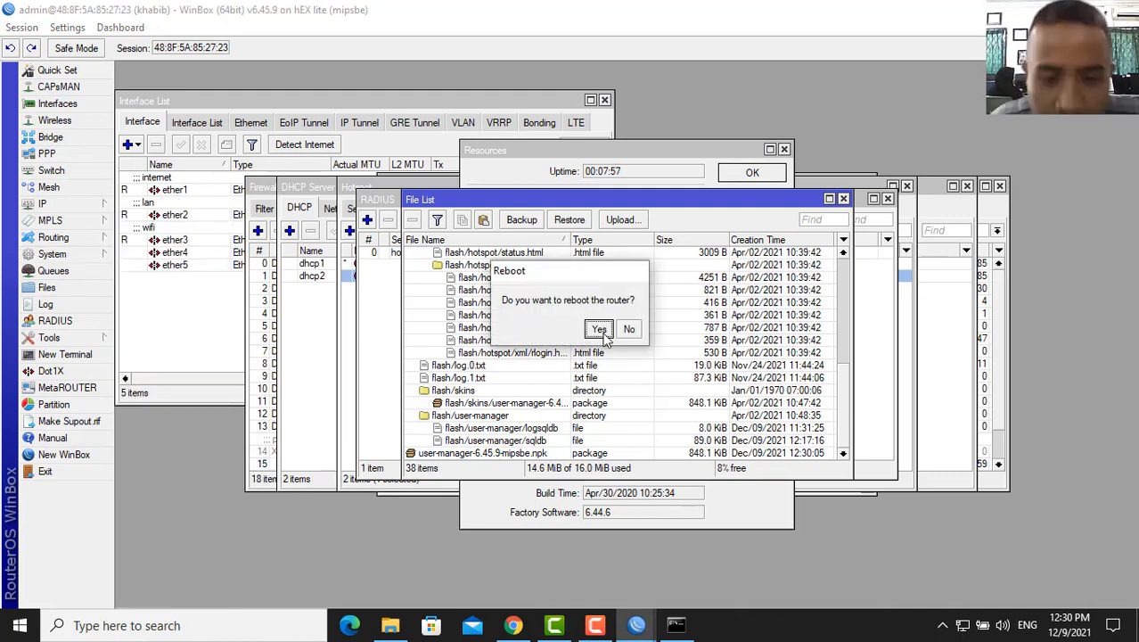
left_click(599, 330)
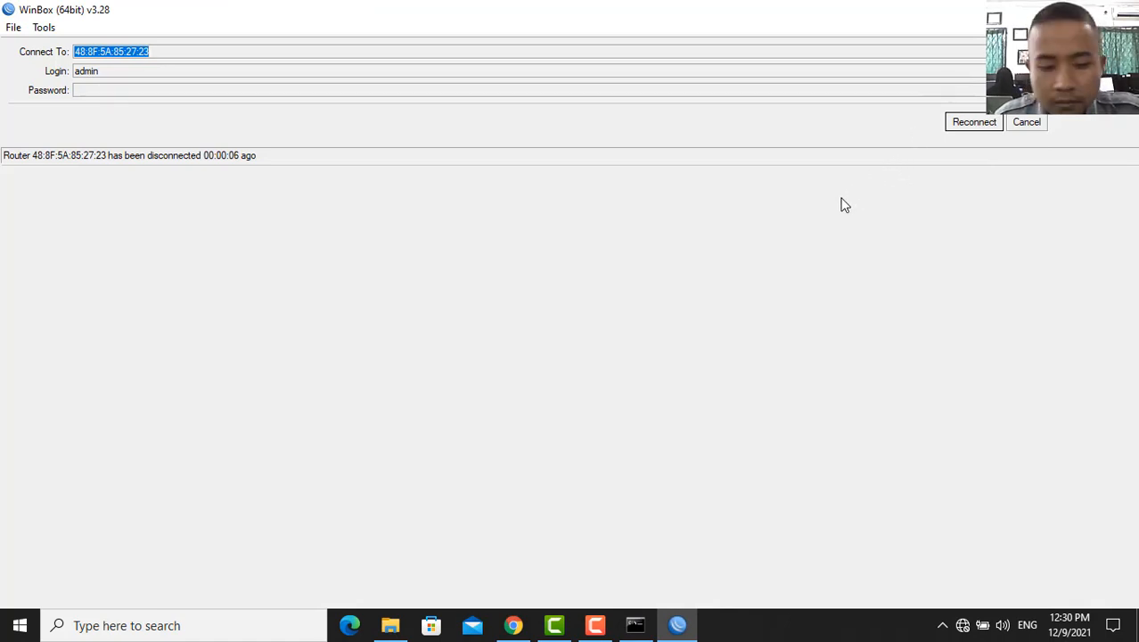
- Reconnect WinBox to the rebooted router
left_click(594, 625)
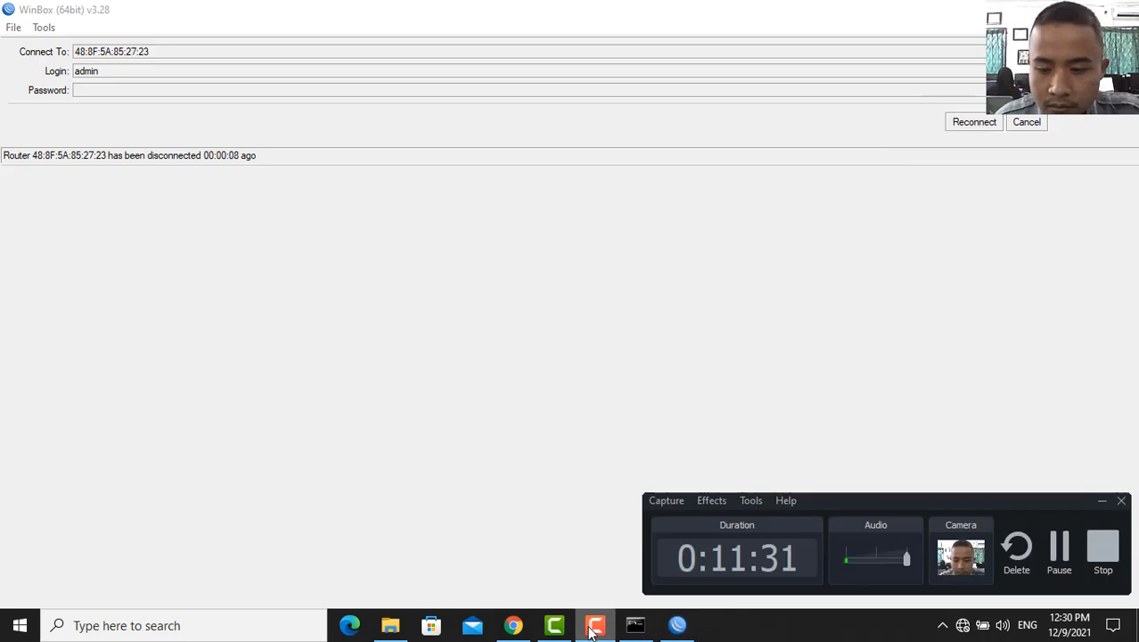
left_click(593, 626)
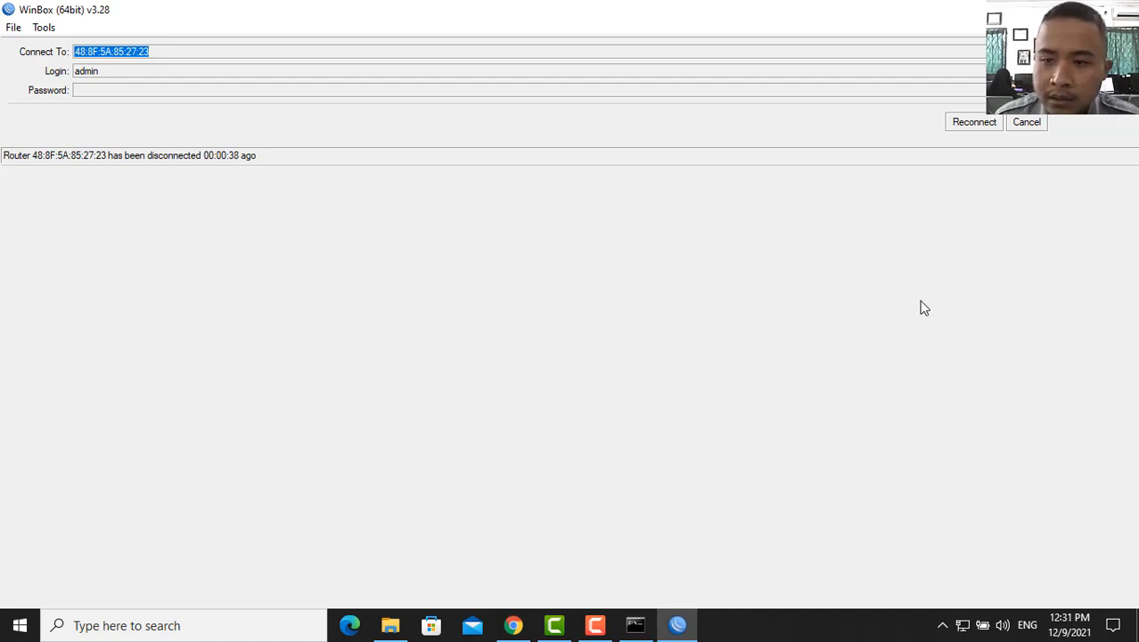
left_click(975, 122)
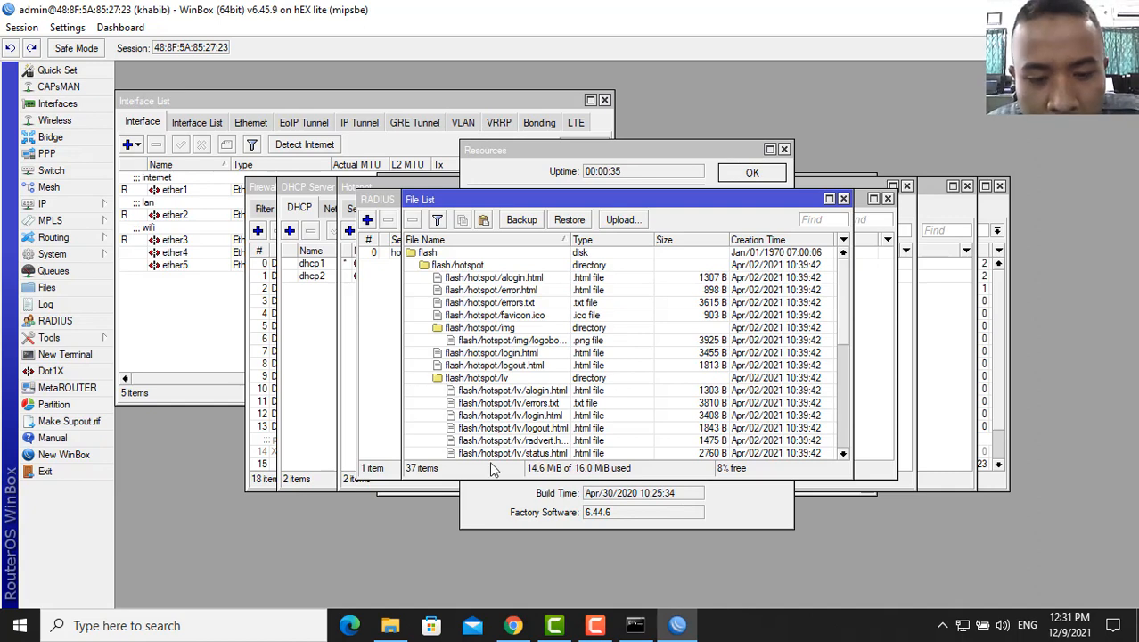
- Load 192.168.0.1/userman in a new Chrome tab and enter admin as the login
left_click(514, 626)
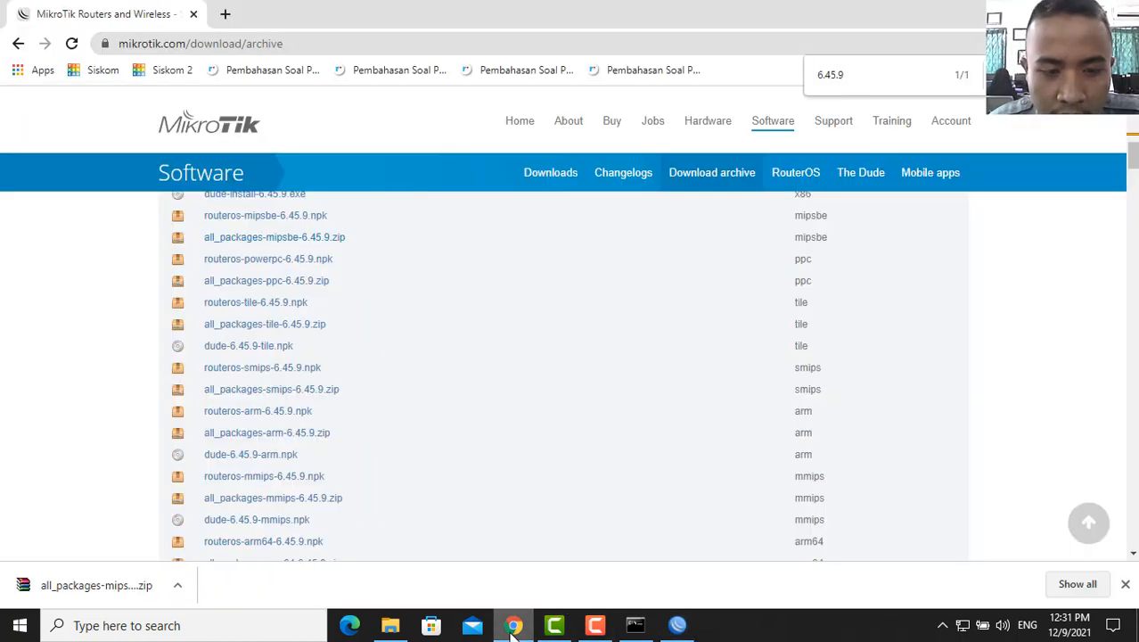
left_click(223, 14)
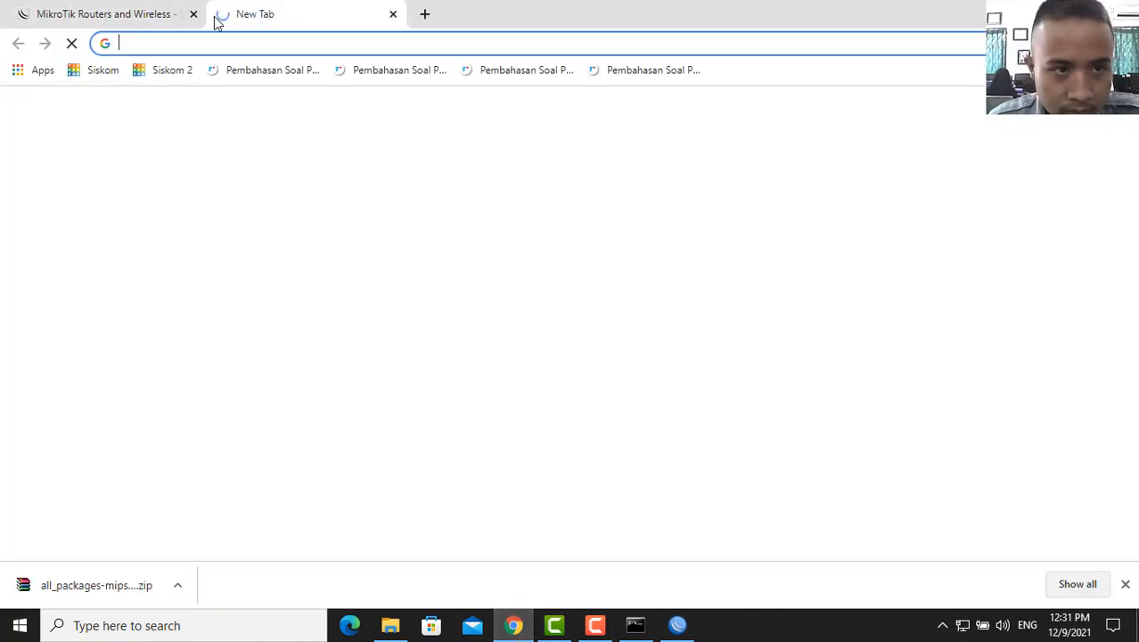
left_click(262, 45)
type("192.168.0.1")
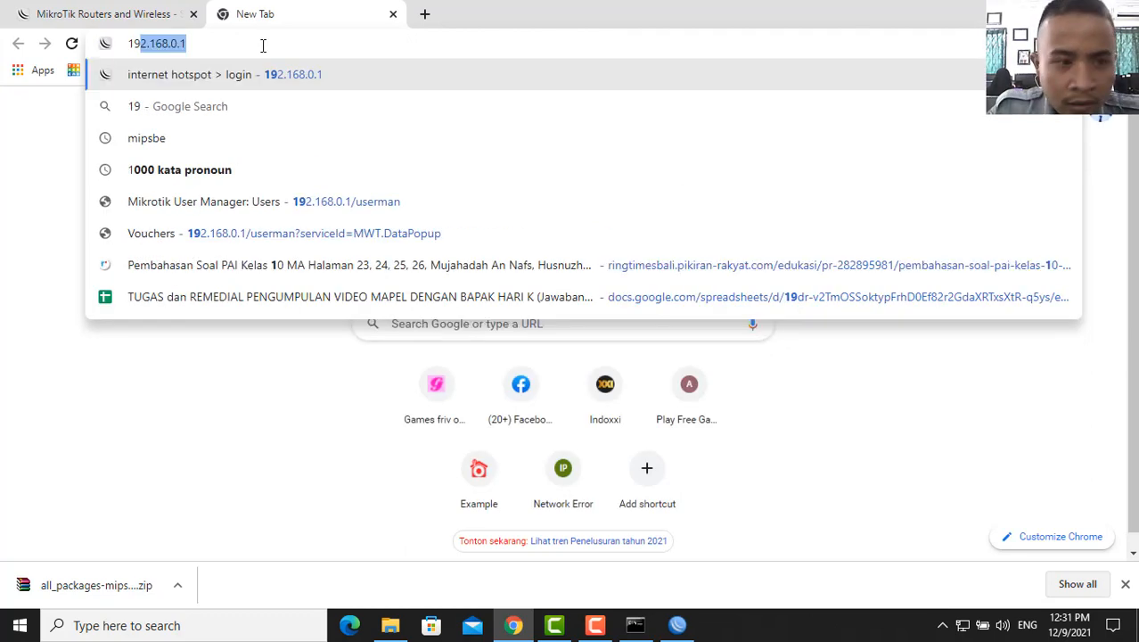
double_click(205, 42)
left_click(205, 42)
type("/")
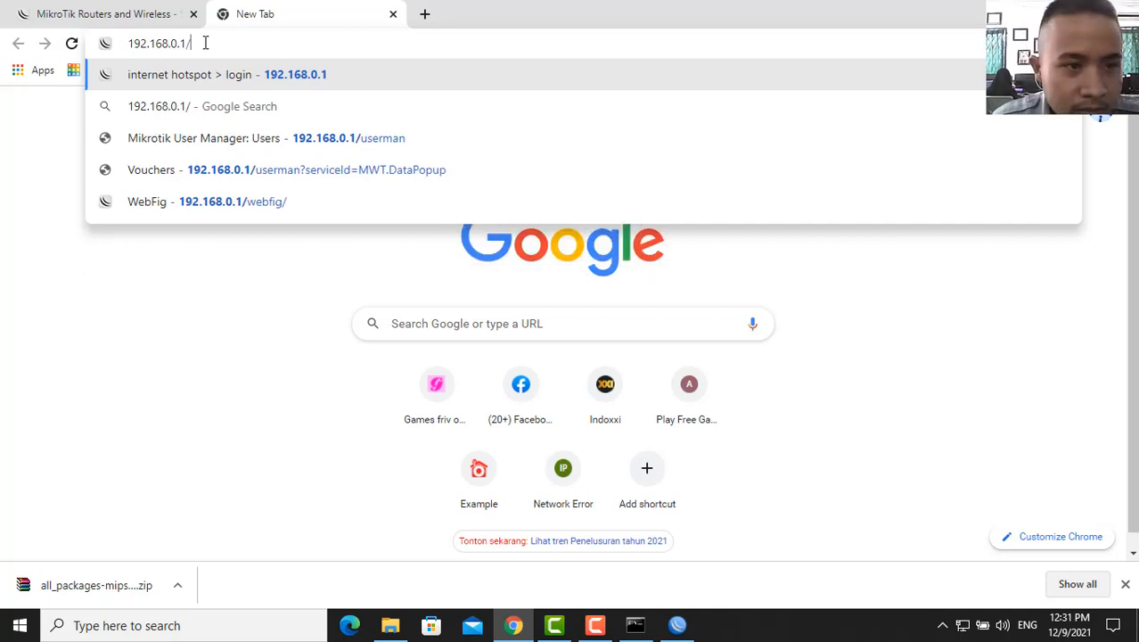
type("userman")
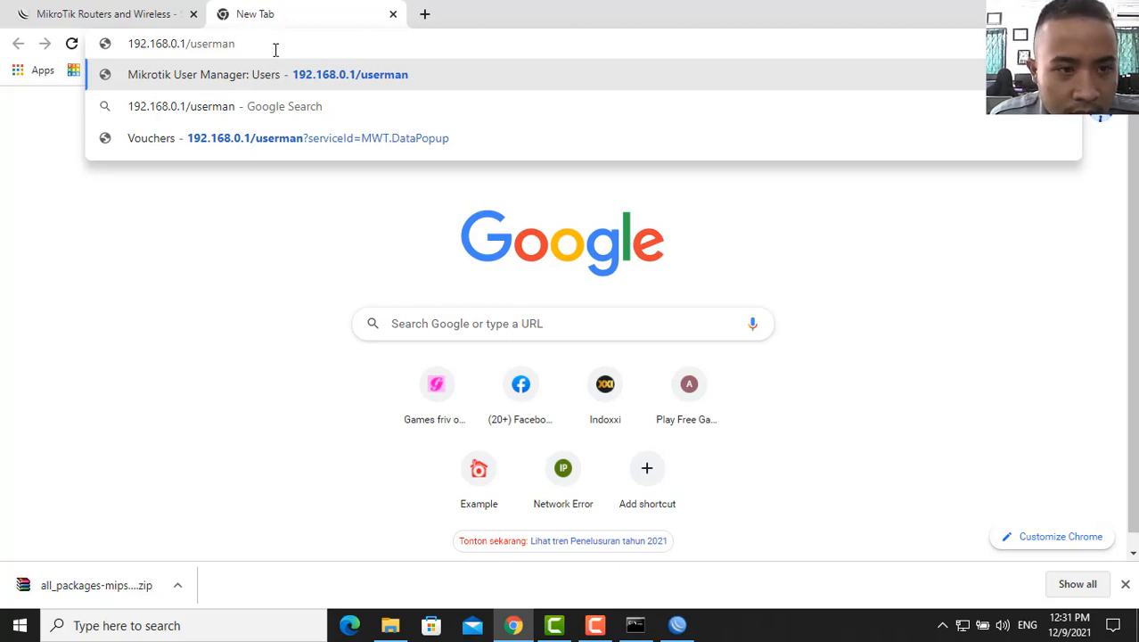
key("Return")
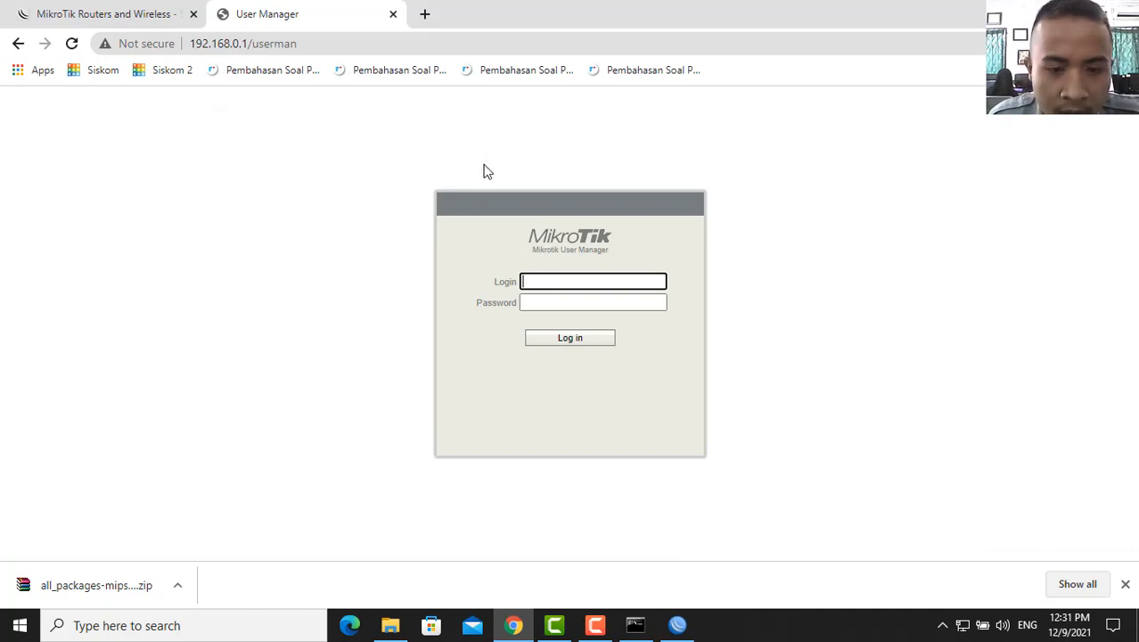
type("admin")
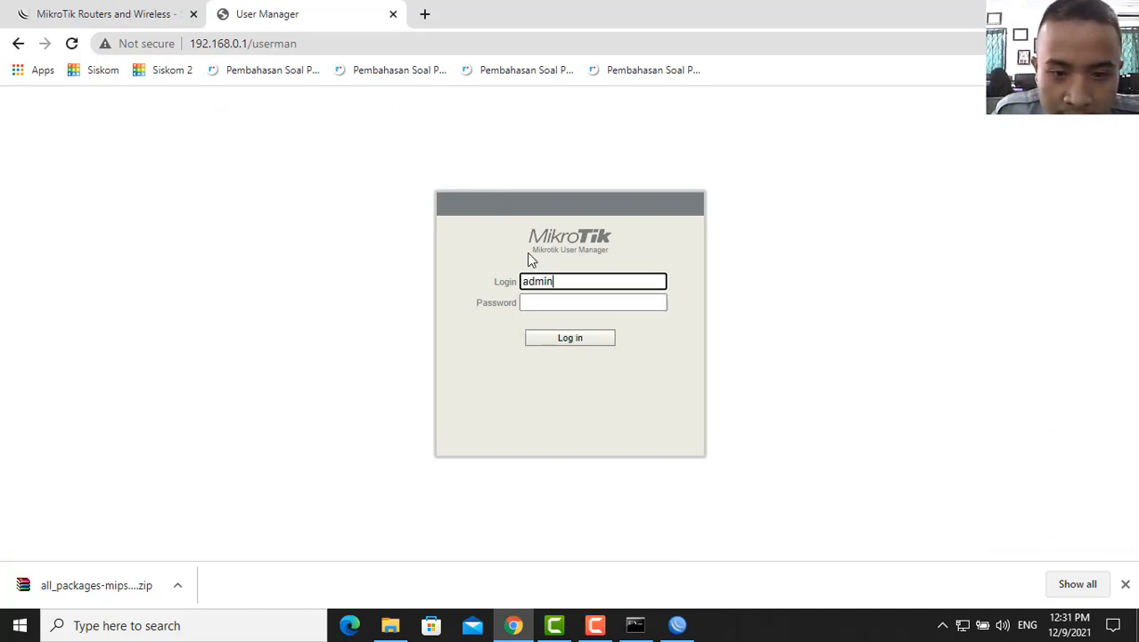
- Log in to User Manager and delete all ten users
left_click(574, 345)
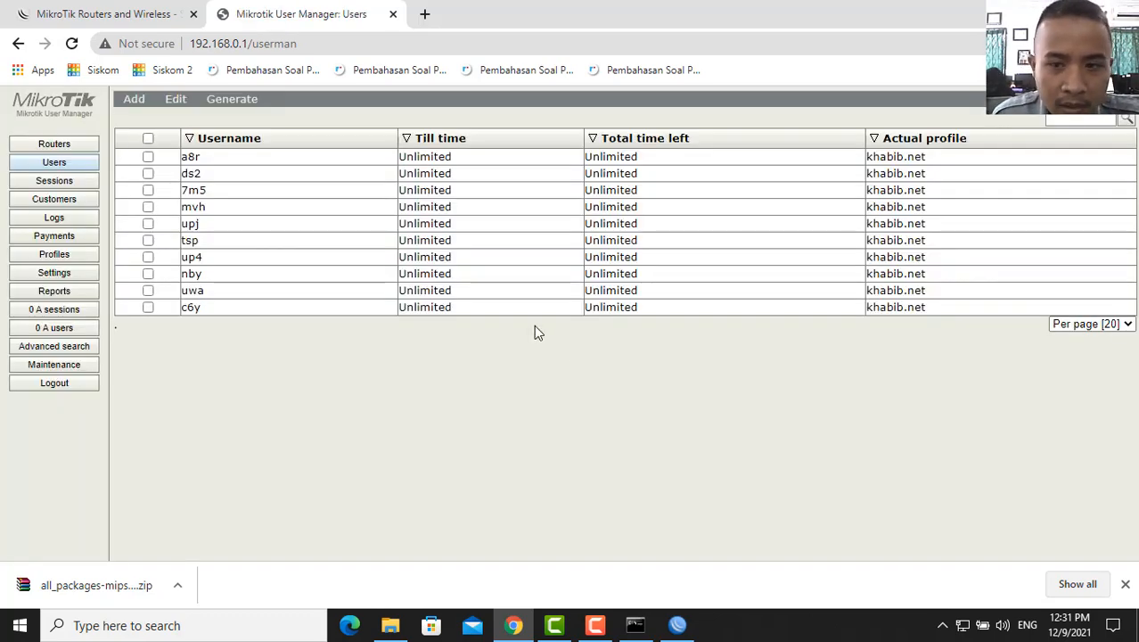
left_click(148, 140)
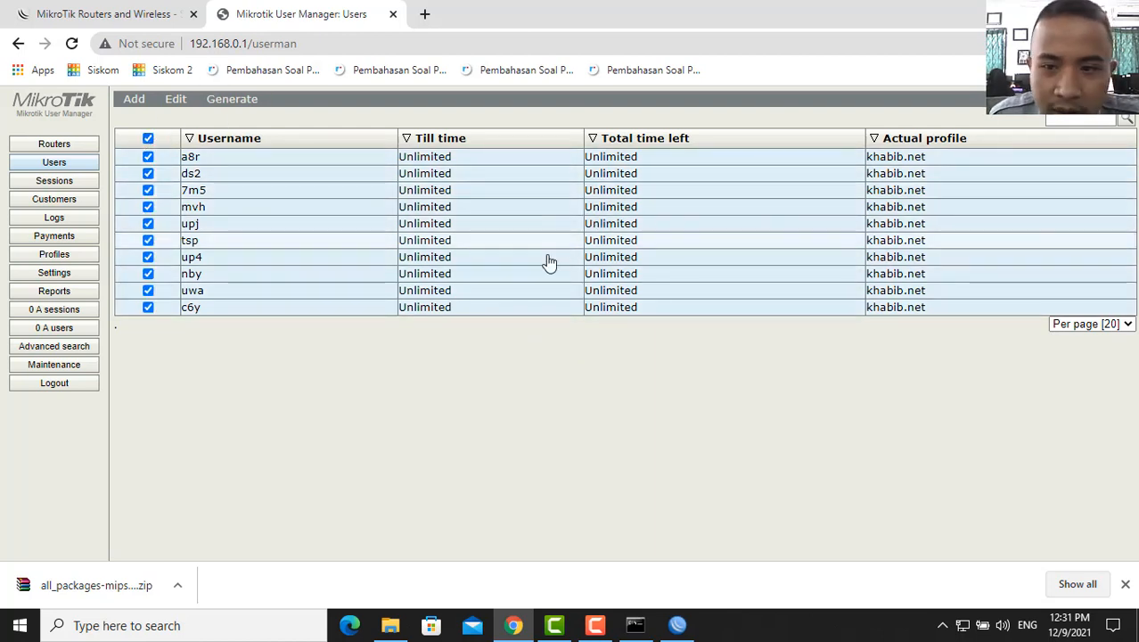
left_click(178, 100)
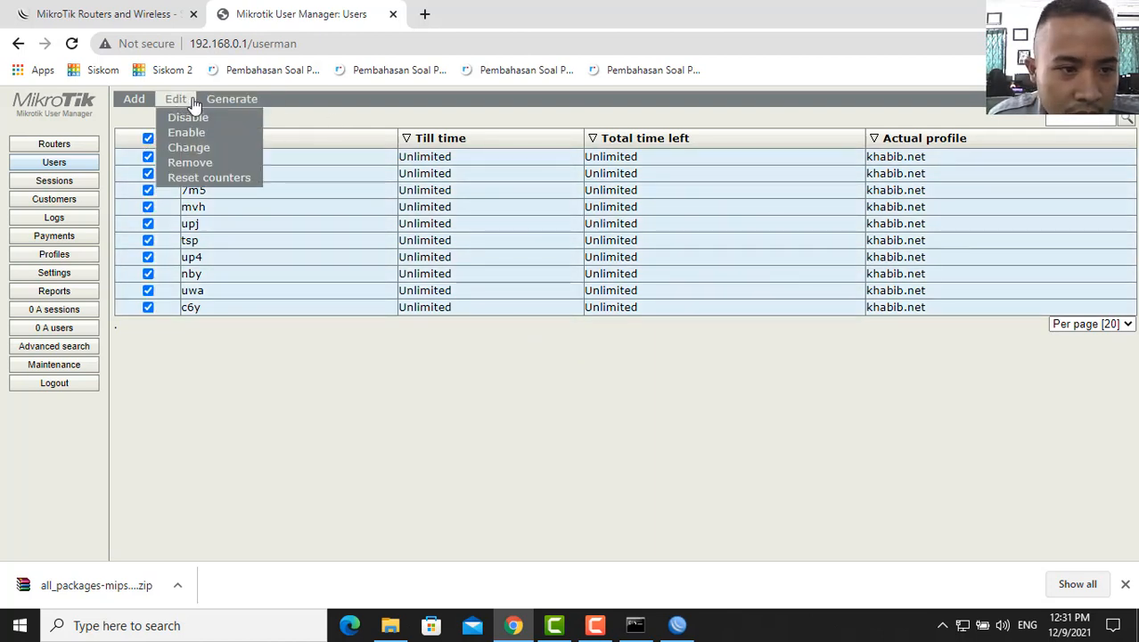
left_click(191, 162)
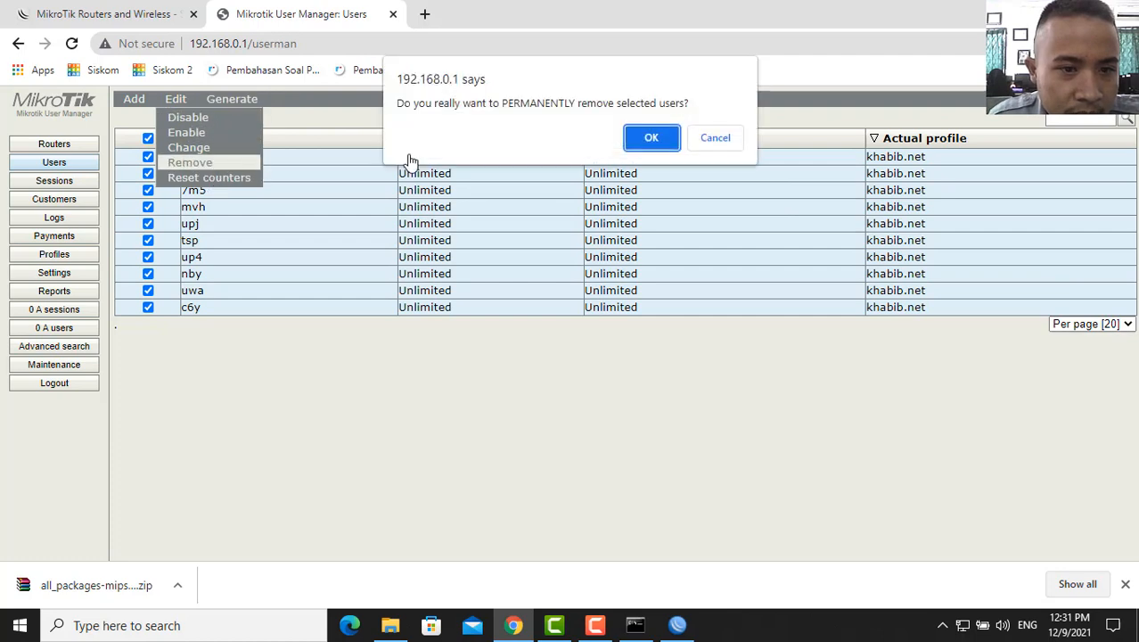
left_click(664, 140)
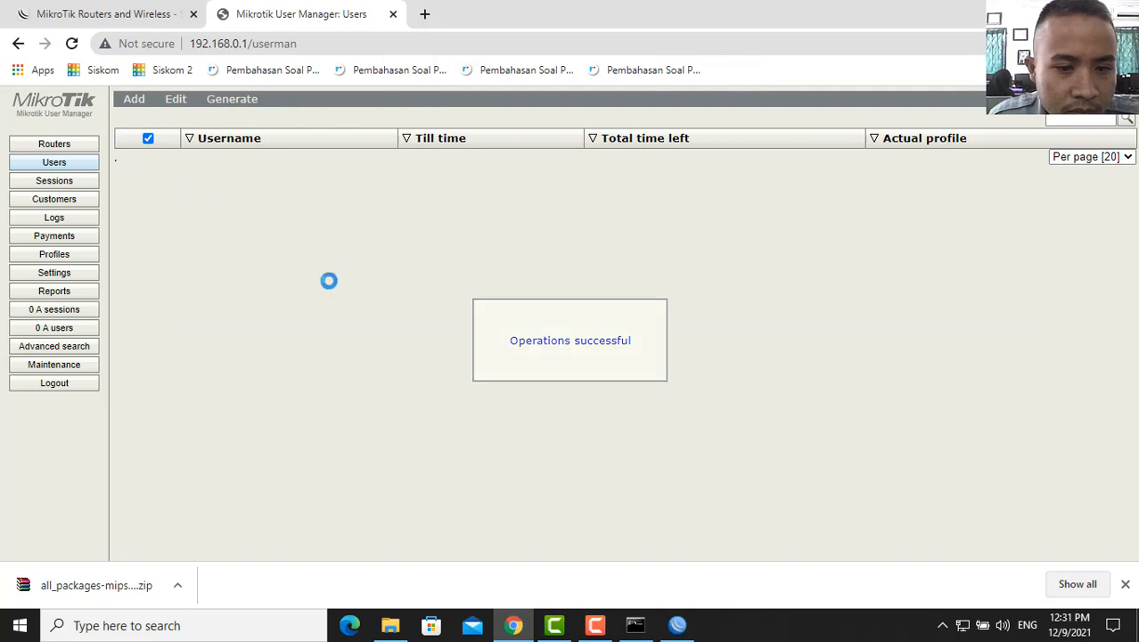
- Remove the khabib.net router
left_click(78, 144)
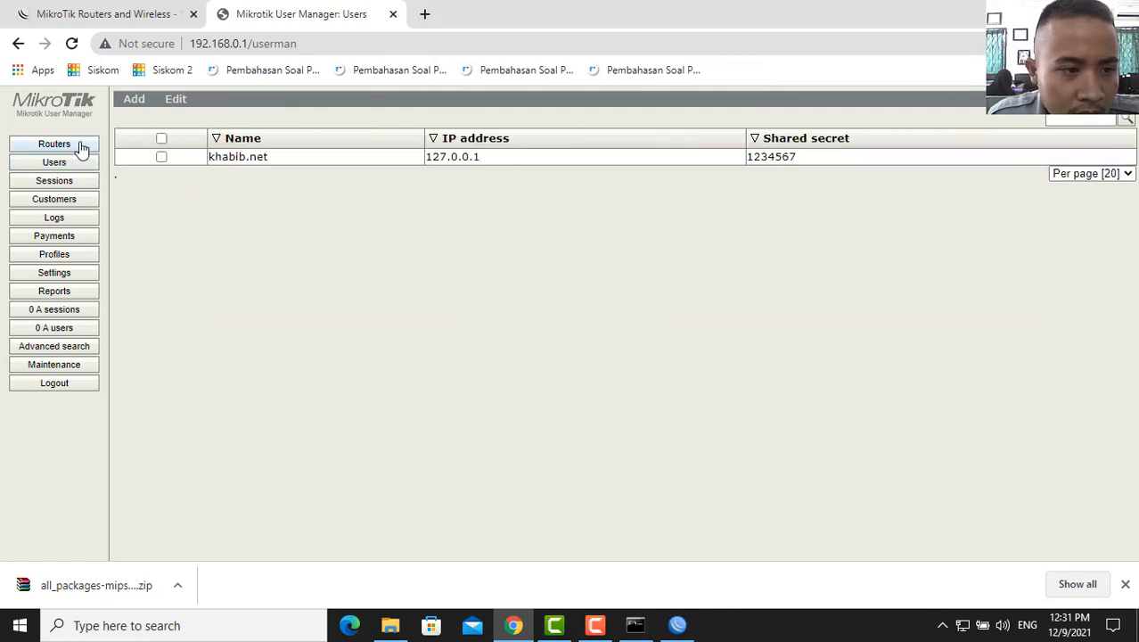
left_click(162, 140)
left_click(177, 99)
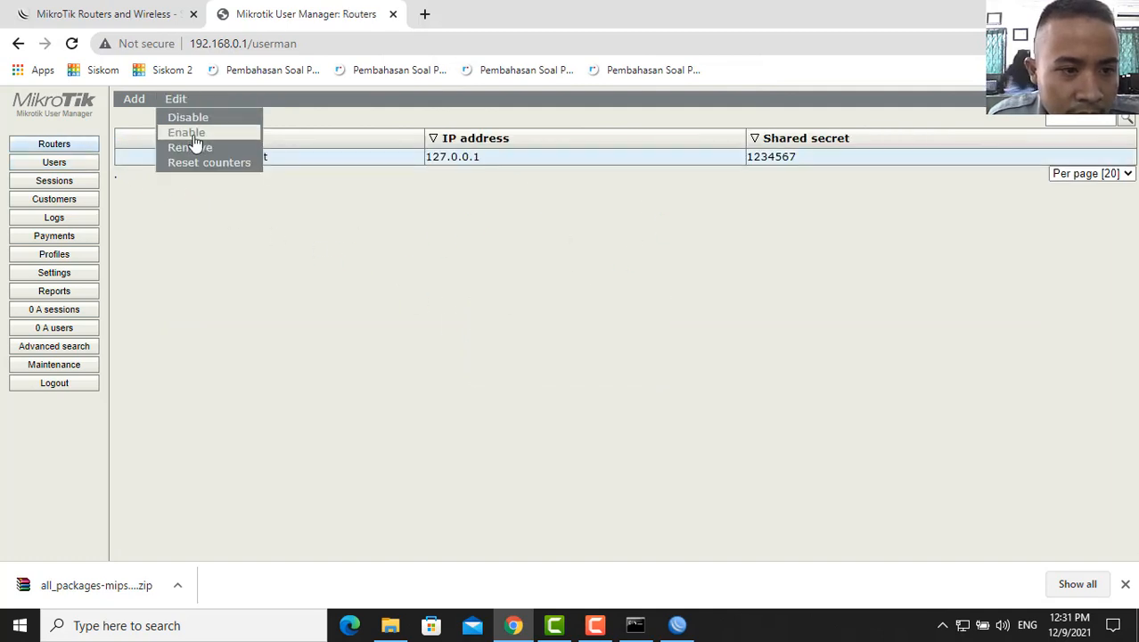
left_click(194, 148)
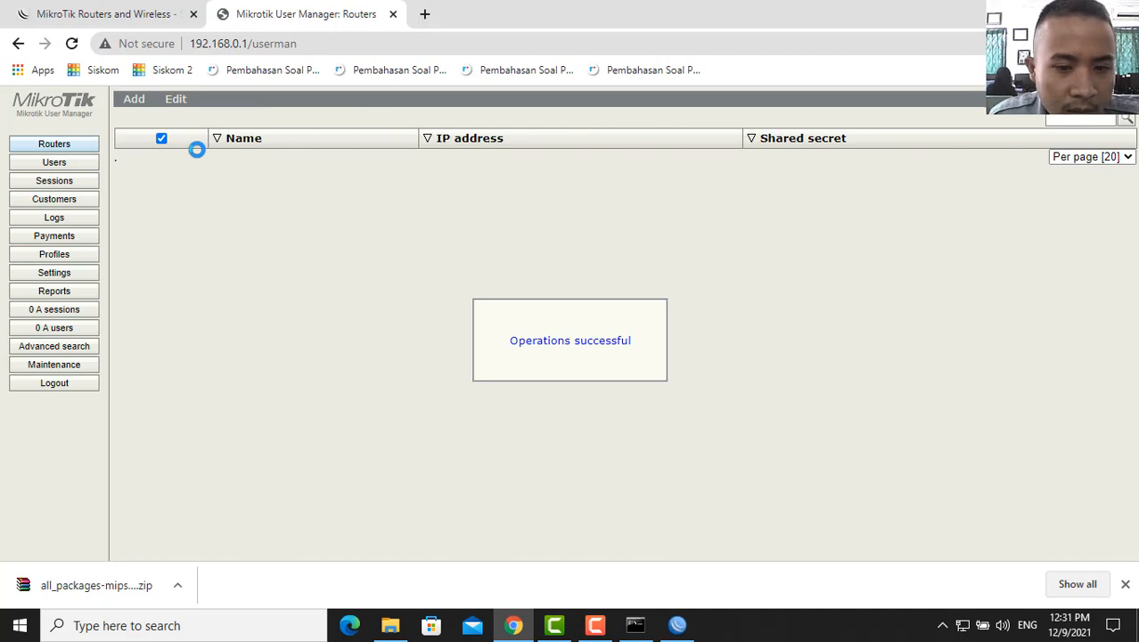
- Remove the khabib.net profile's time limitation and delete the khabib.net profile
left_click(60, 274)
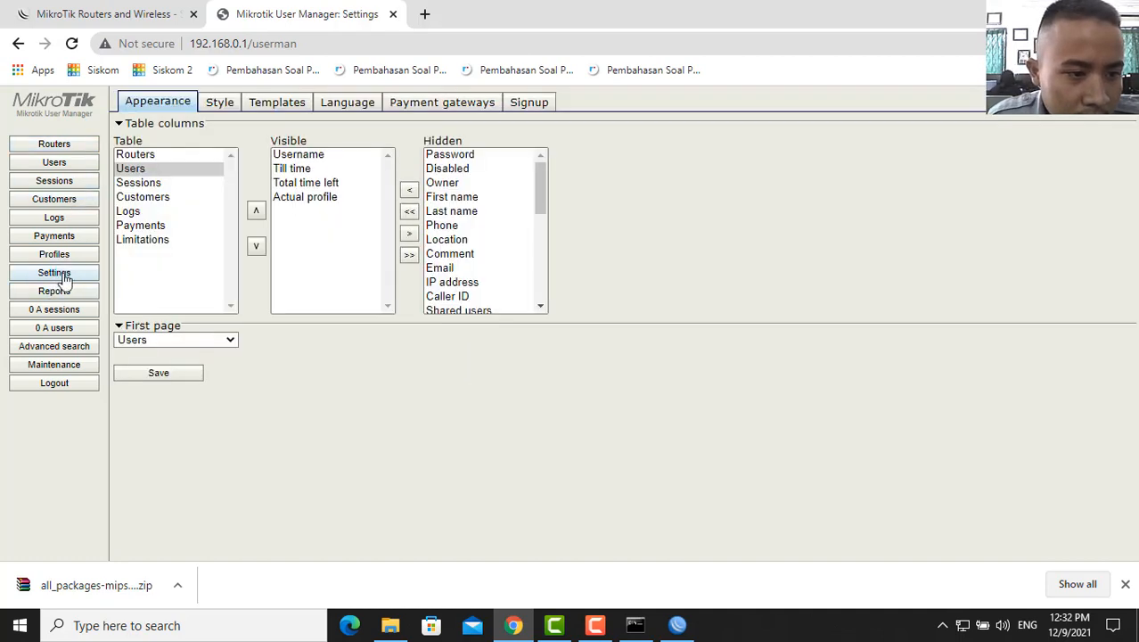
left_click(71, 257)
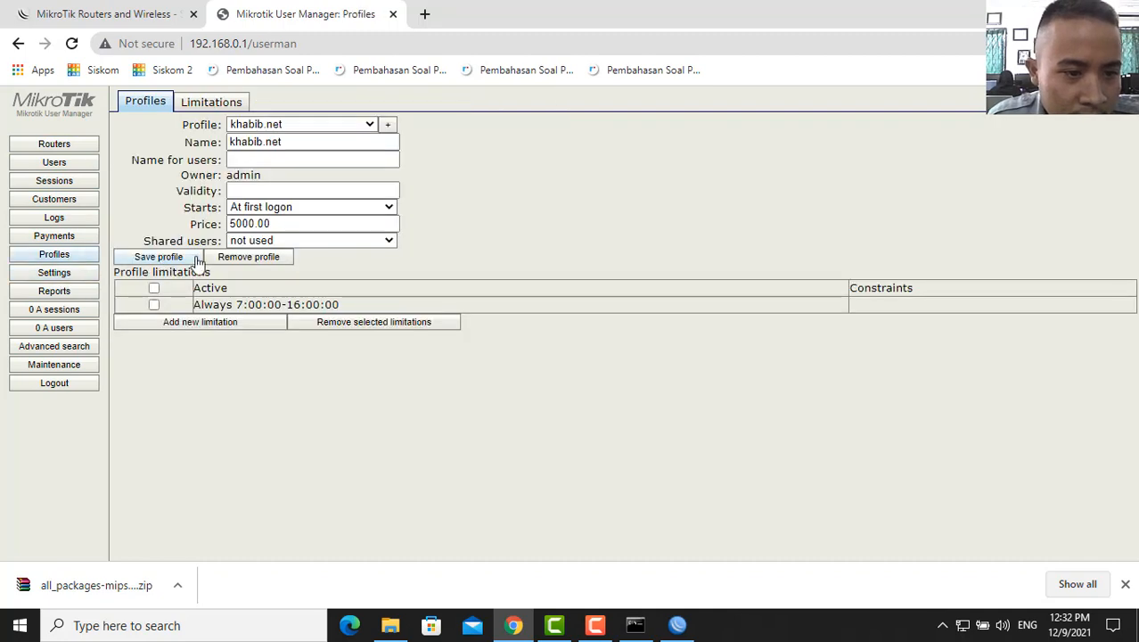
left_click(154, 288)
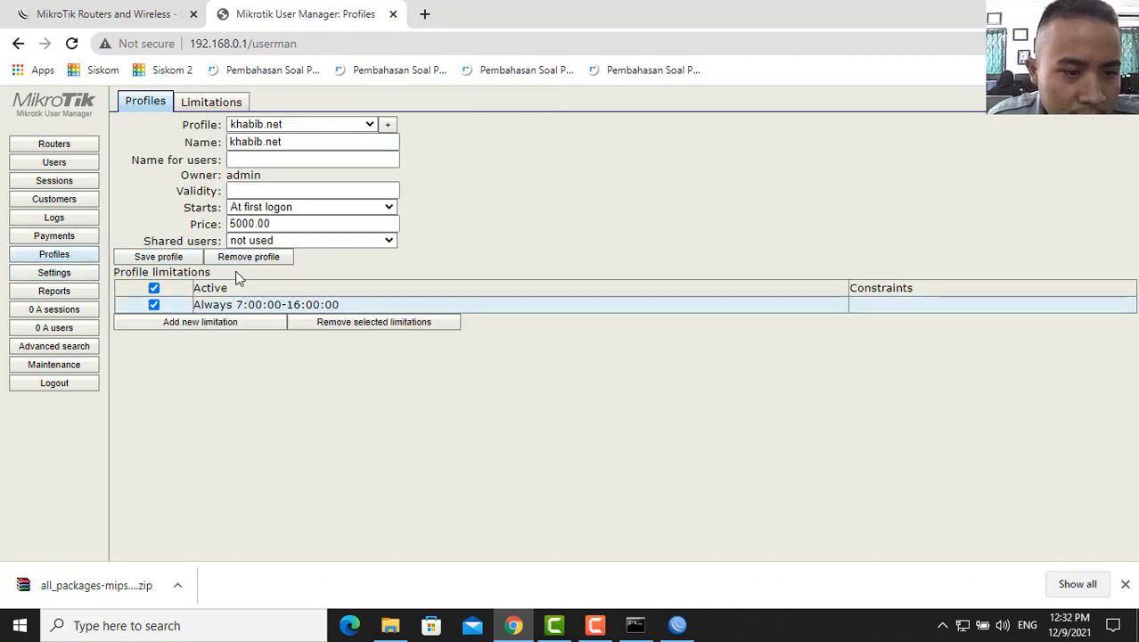
left_click(330, 323)
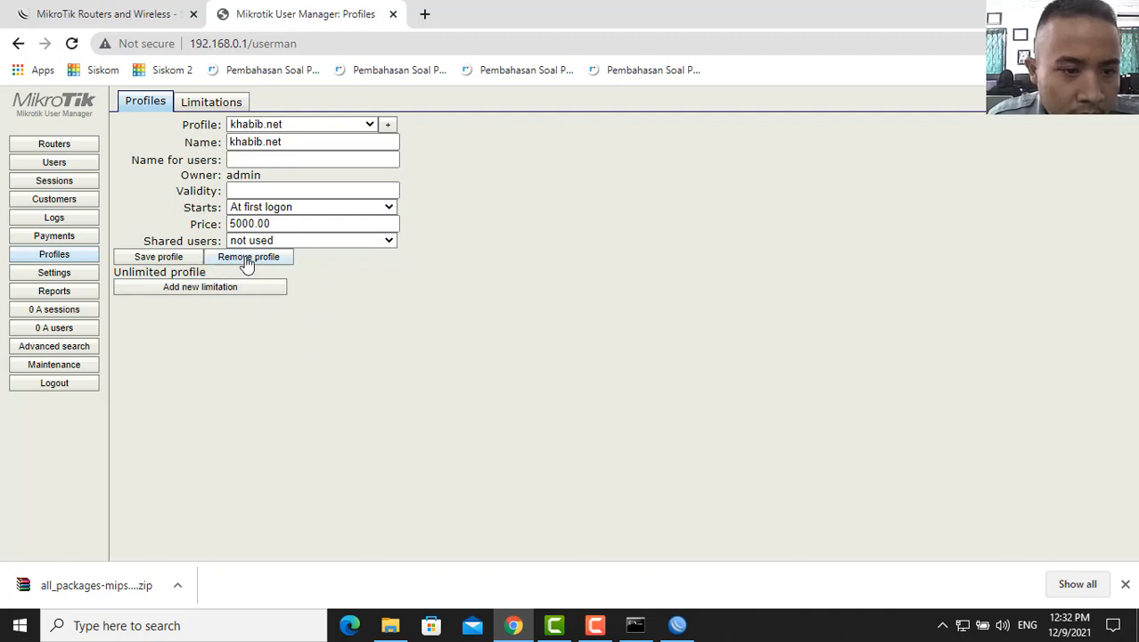
left_click(248, 258)
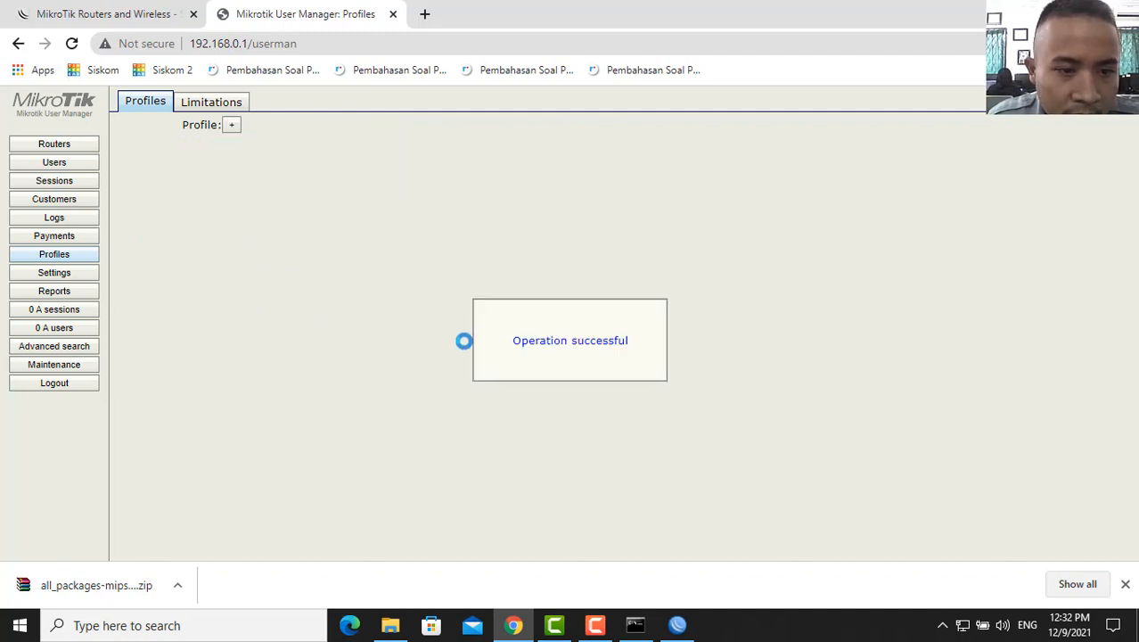
- Delete the khabib.net limitation and return to the empty Routers list
left_click(227, 102)
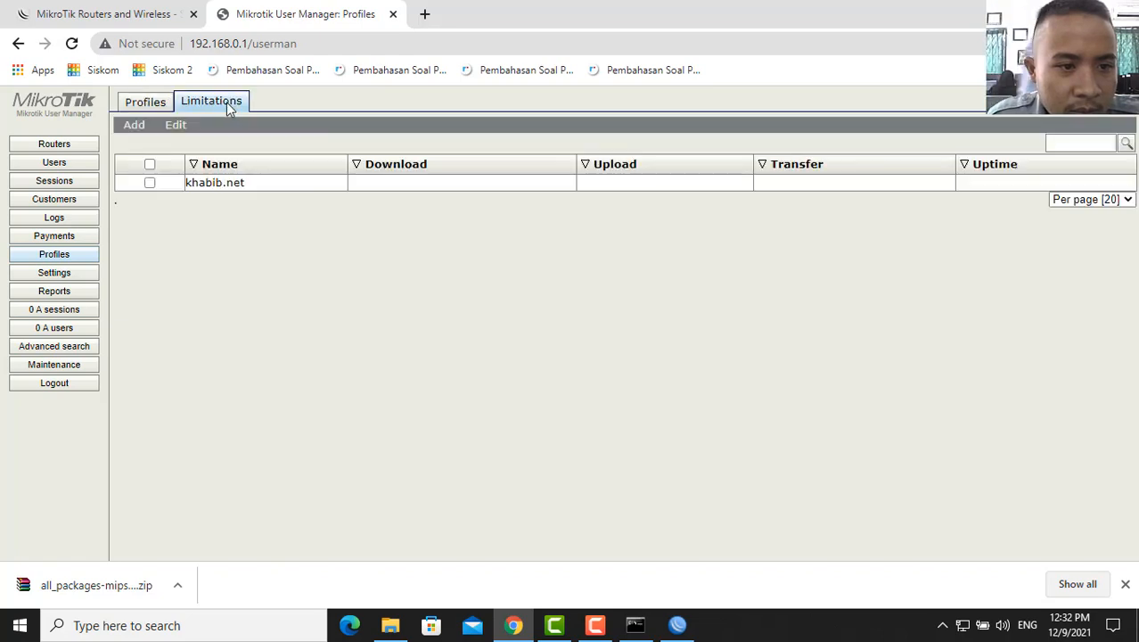
left_click(150, 164)
left_click(174, 127)
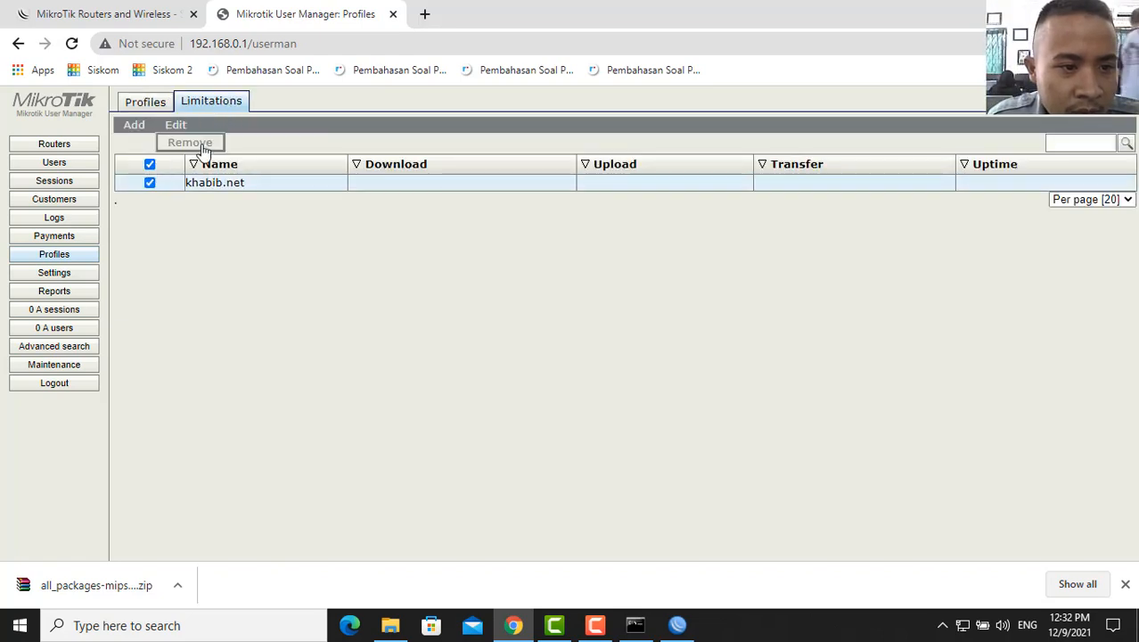
left_click(190, 143)
left_click(650, 155)
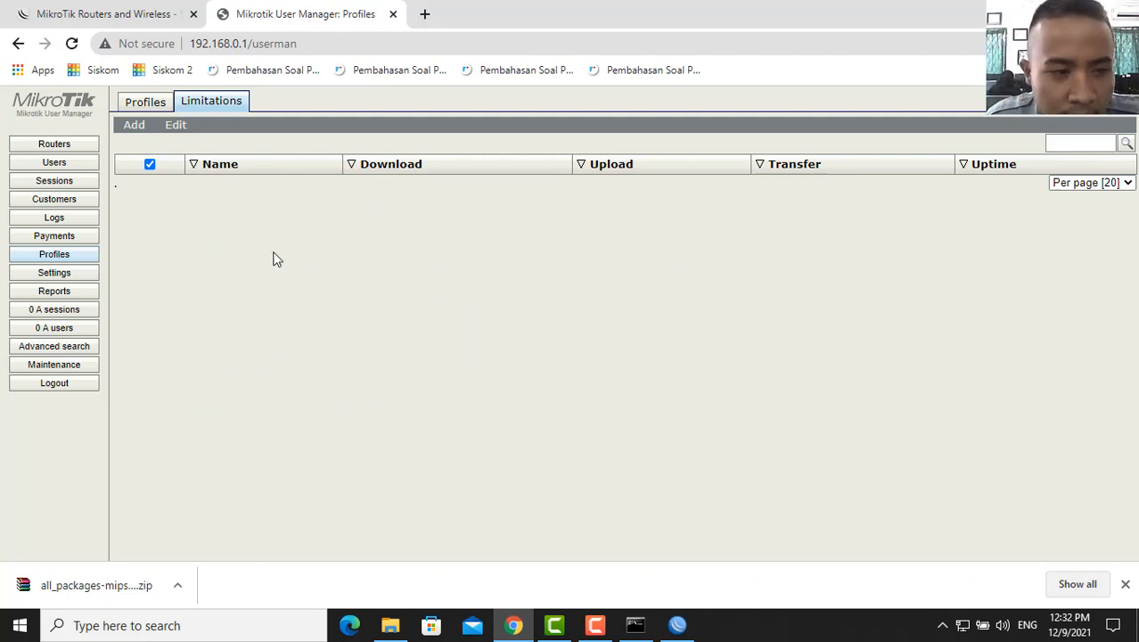
left_click(56, 145)
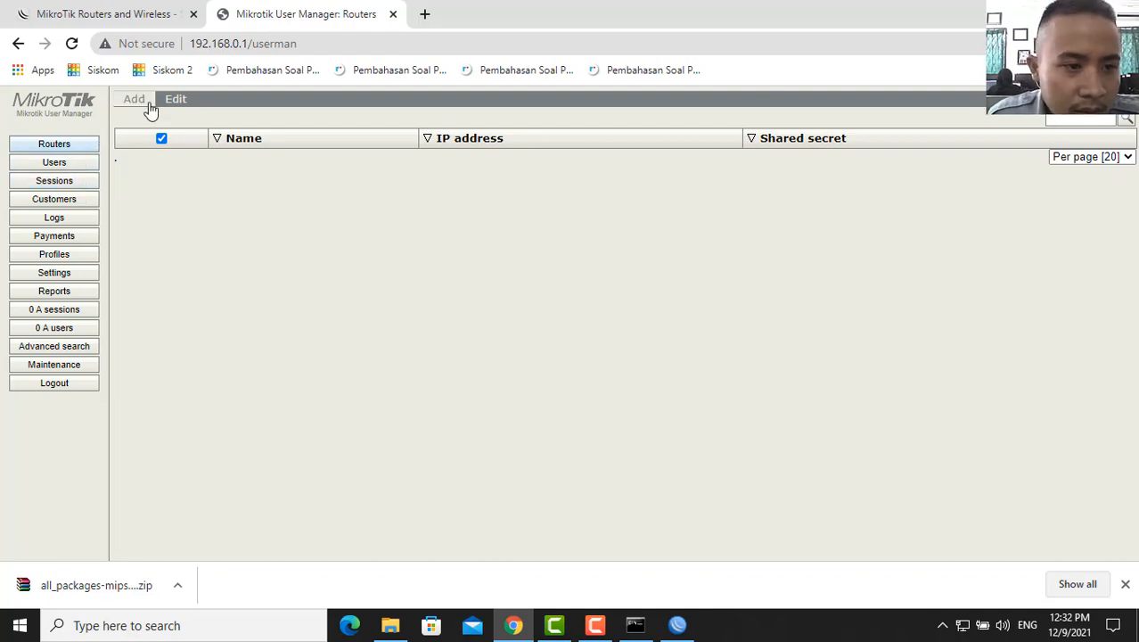
- Enter a new router named khabib.net at IP 127.0.0.1 with a shared secret
left_click(145, 105)
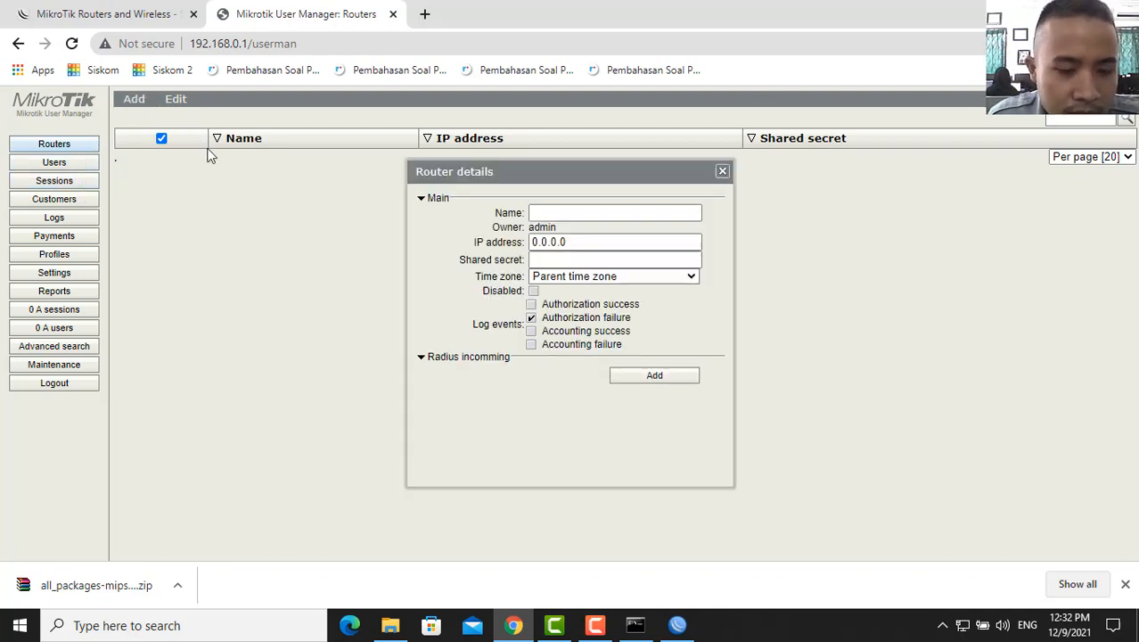
left_click(578, 212)
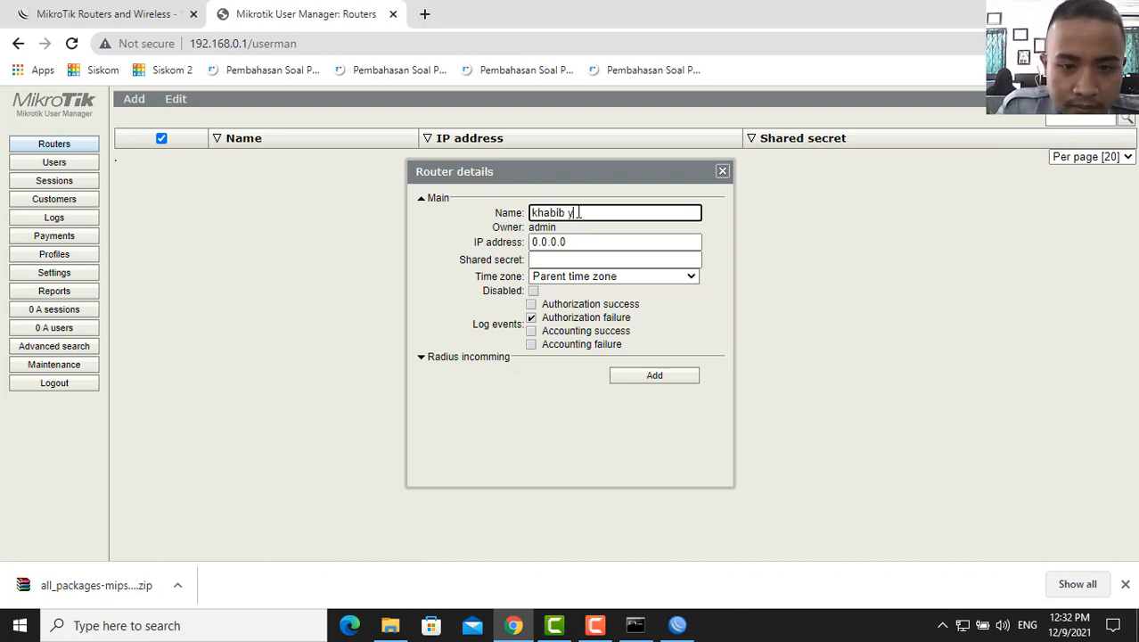
type("khabib y")
key("BackSpace")
key("BackSpace")
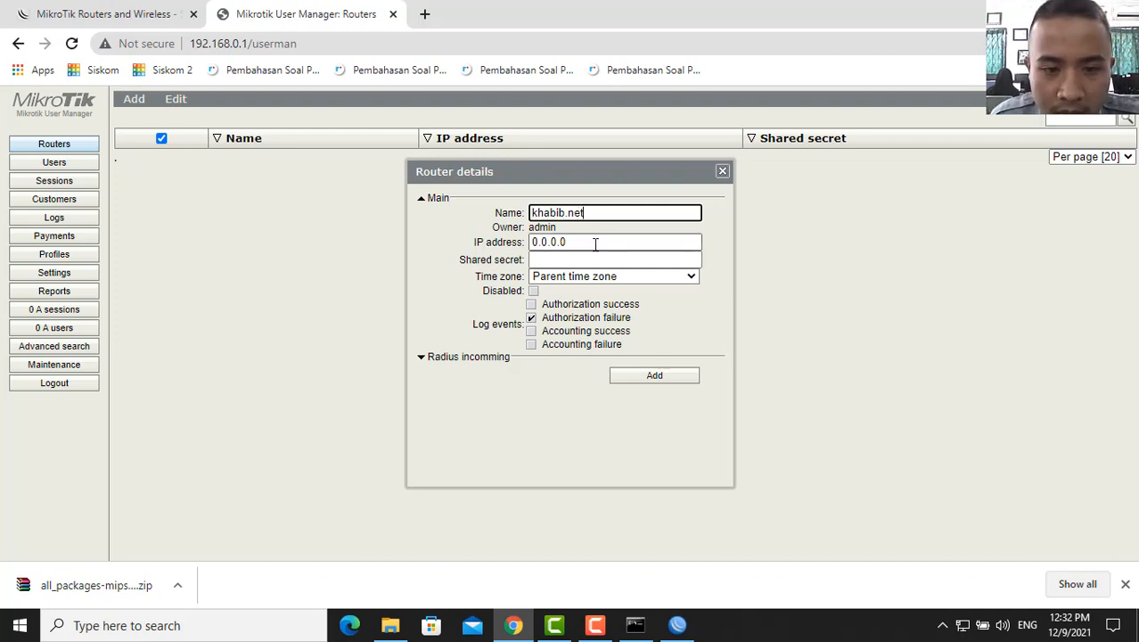
key("Tab")
type("12")
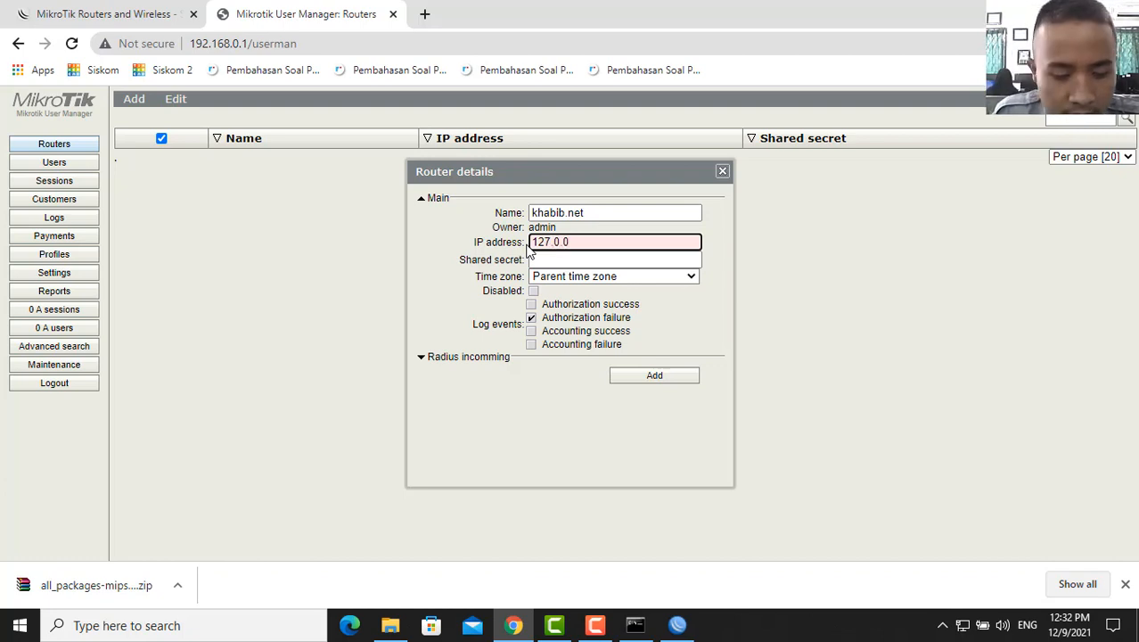
type("7.0.0.1")
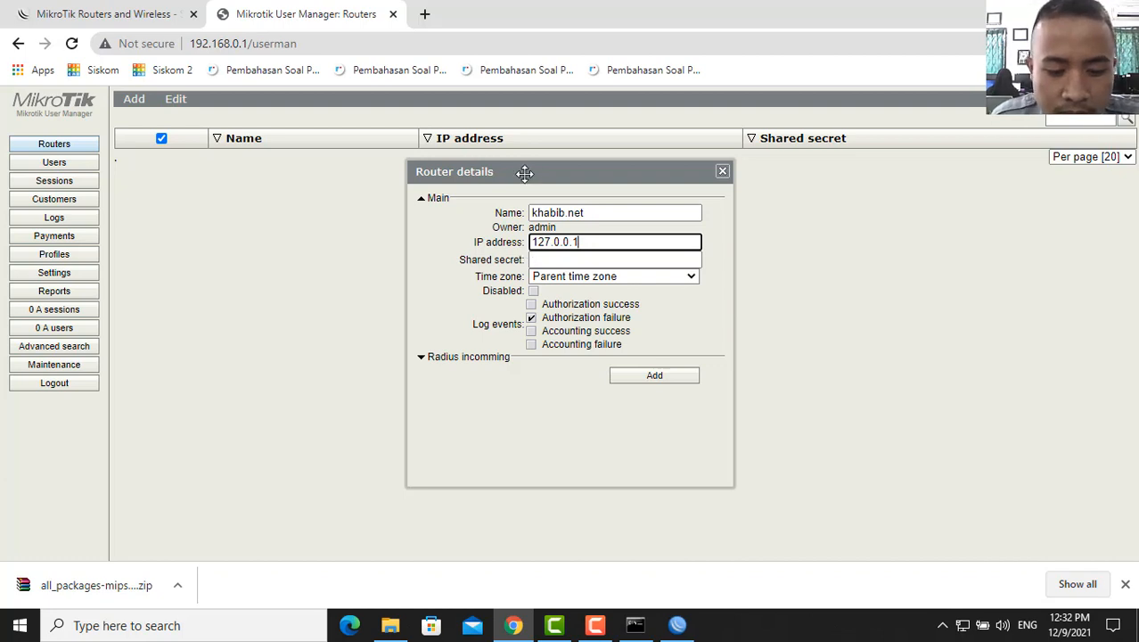
left_click(594, 259)
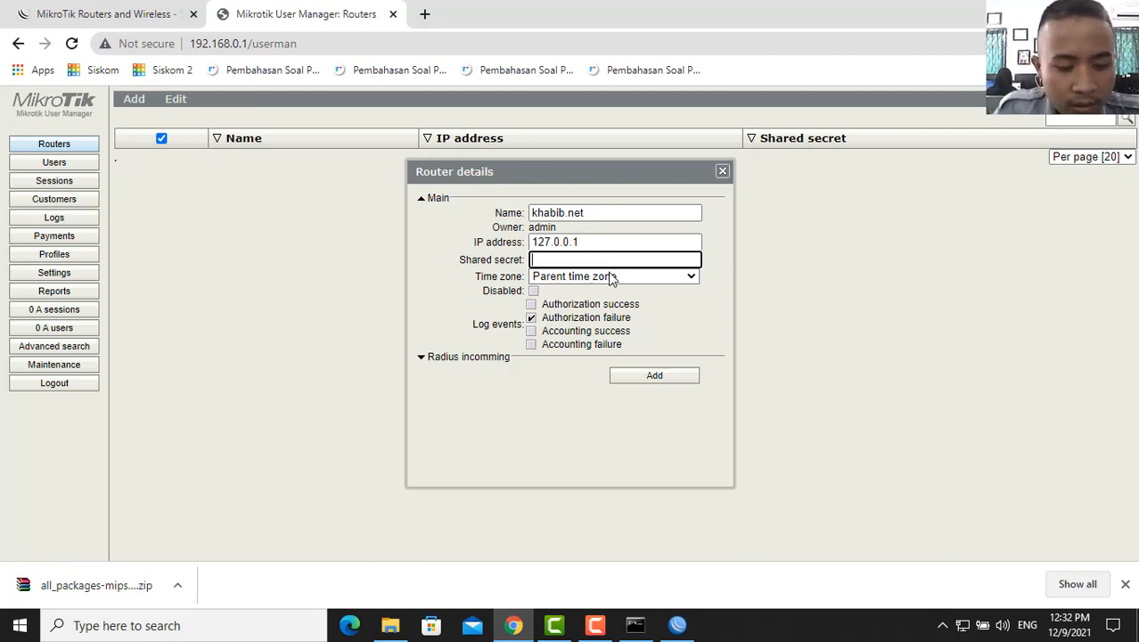
type("1234567")
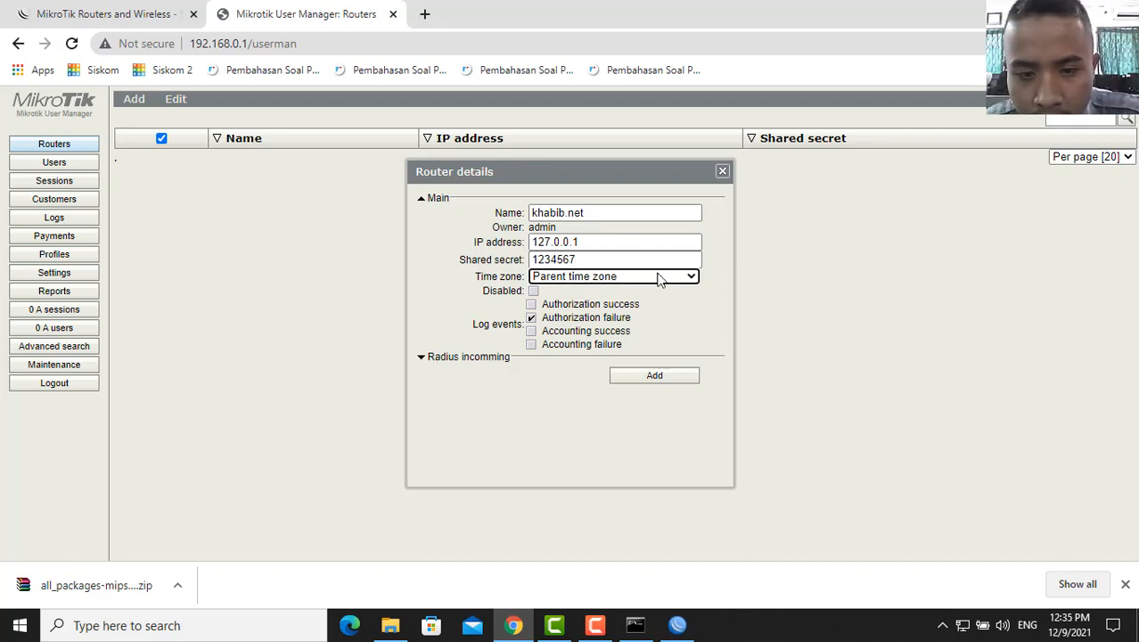
- Set the router's time zone to +07:00 and add it
left_click(688, 279)
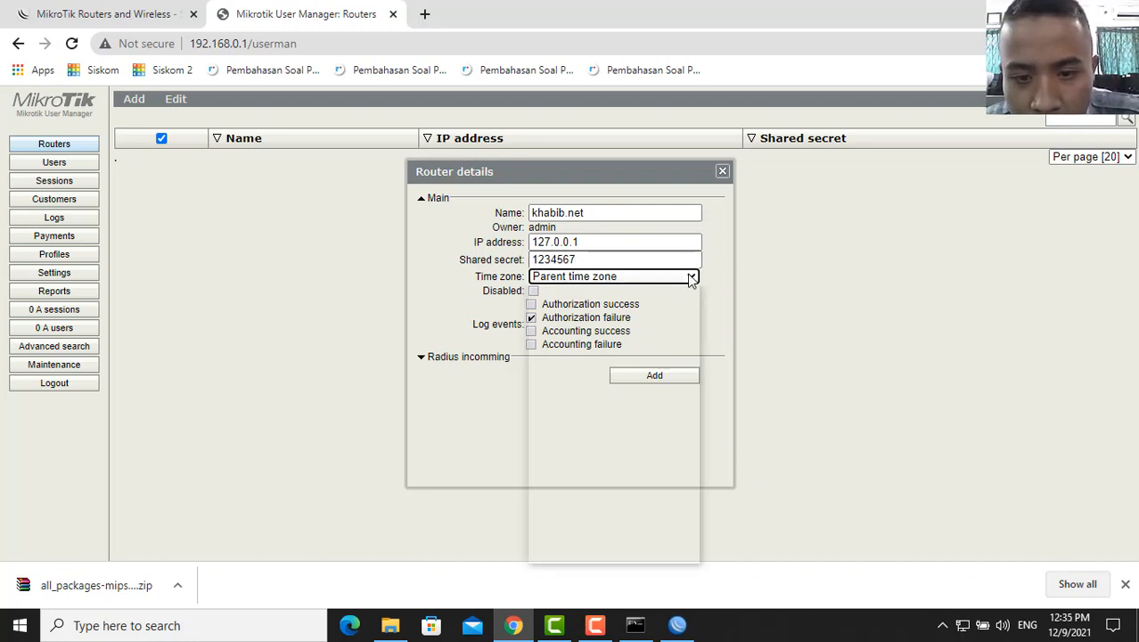
scroll(599, 404, "down", 5)
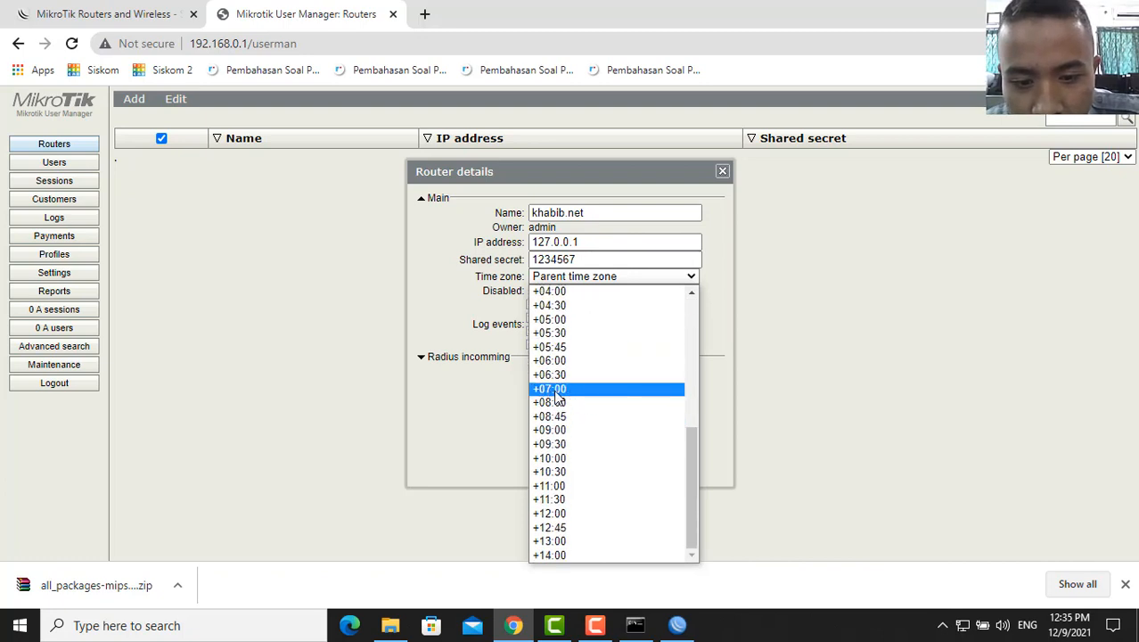
scroll(548, 294, "up", 1)
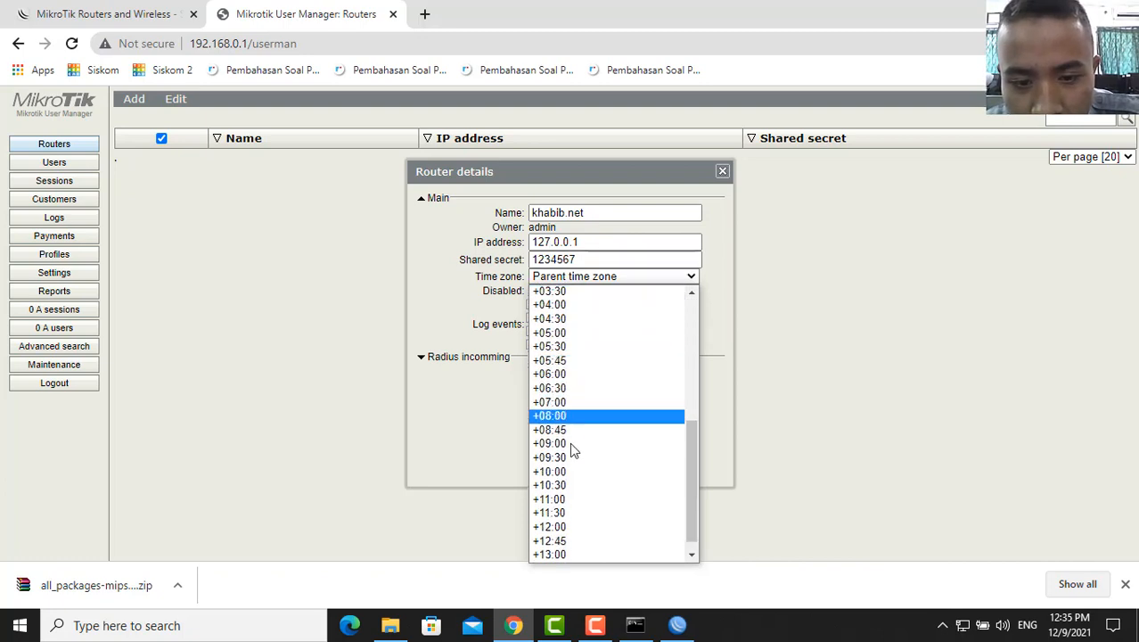
left_click(582, 404)
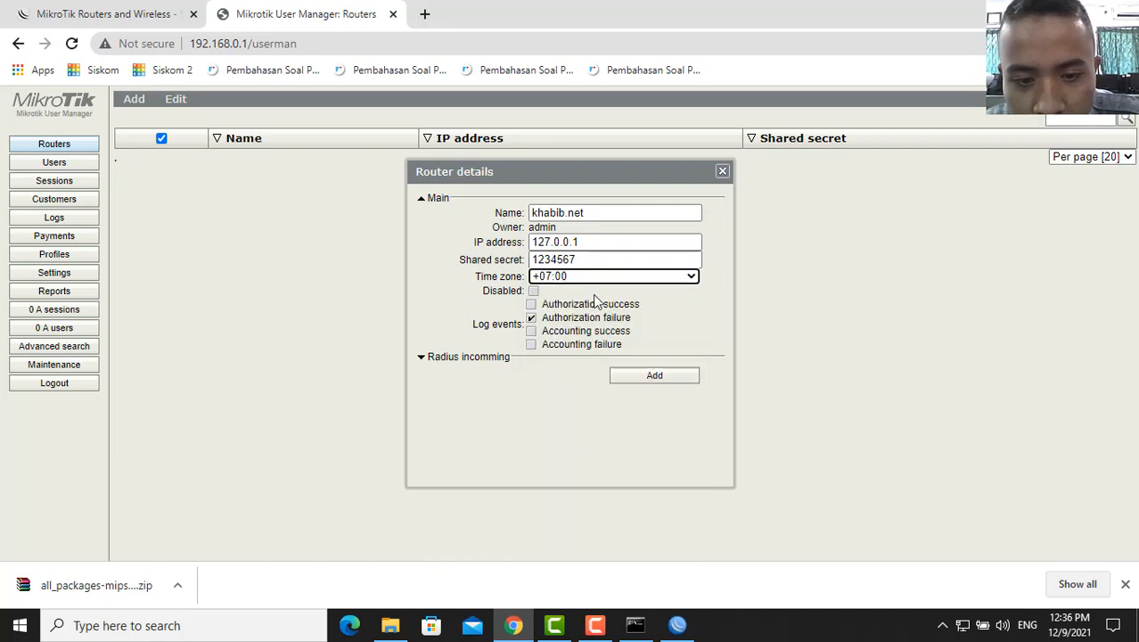
left_click(640, 377)
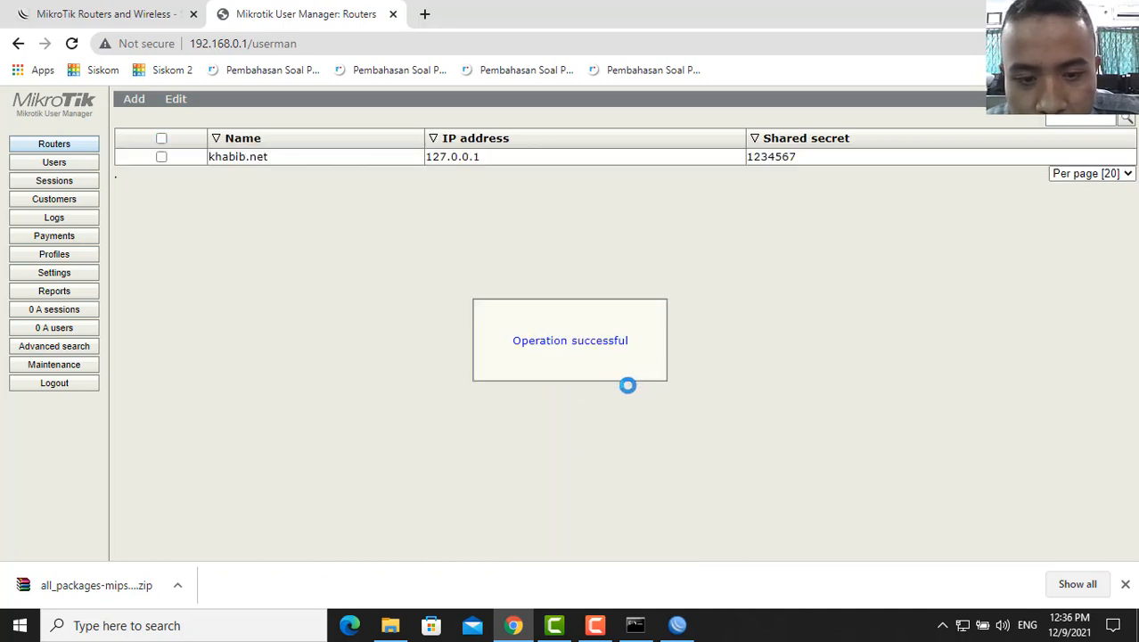
- Select the khabib.net router and enable it
left_click(161, 139)
left_click(175, 100)
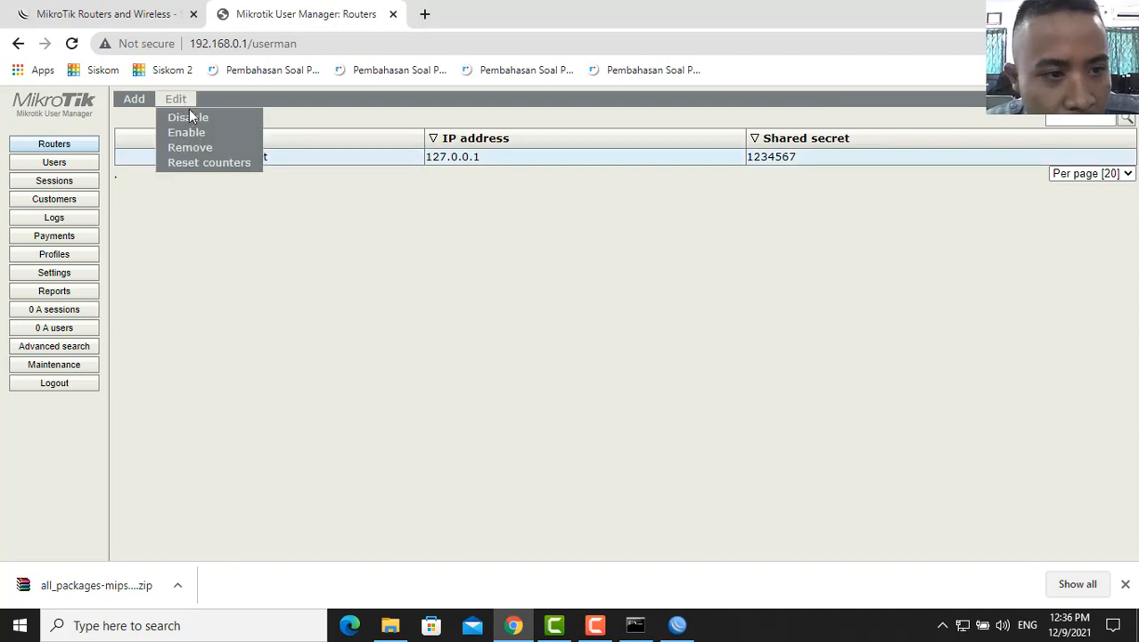
left_click(203, 130)
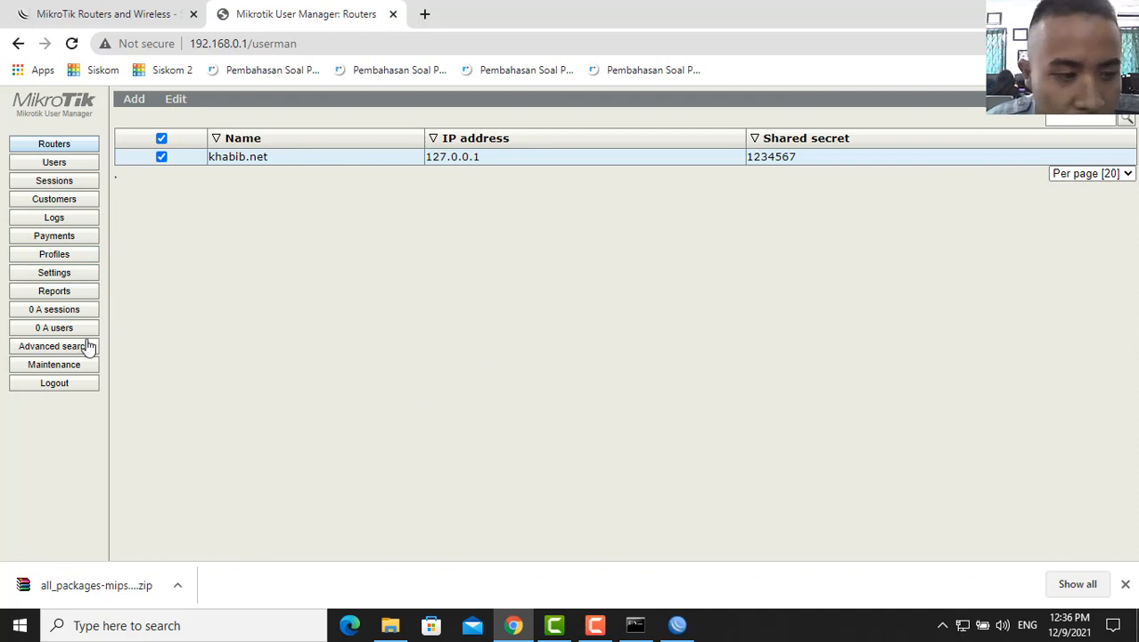
- Add a new profile called khabib.net, set its price to 5000, and save it
left_click(80, 260)
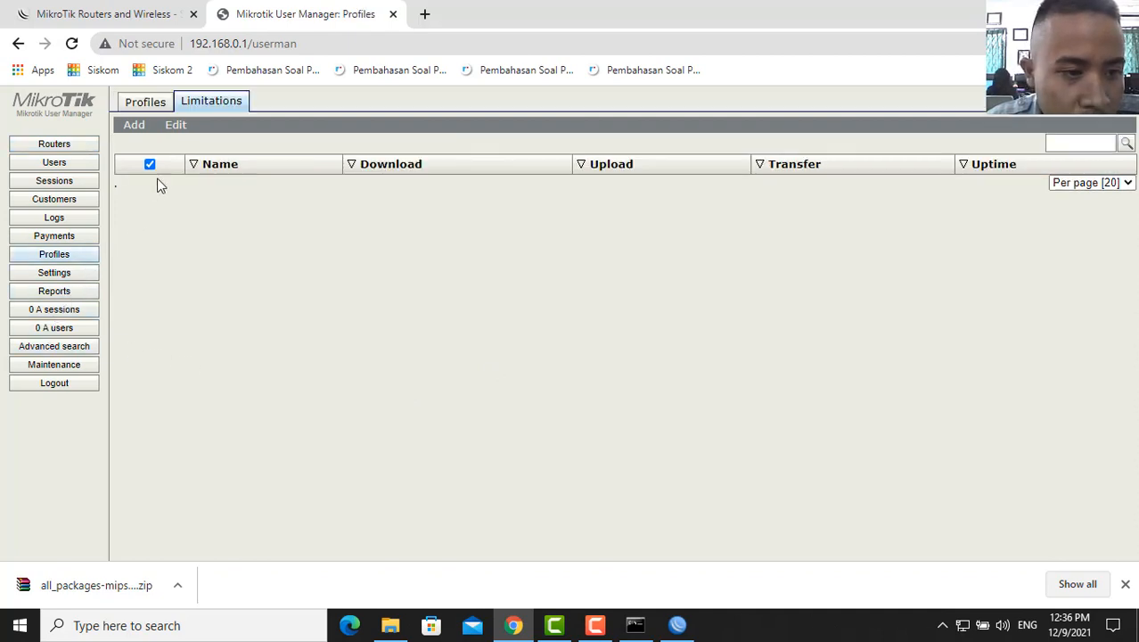
left_click(142, 105)
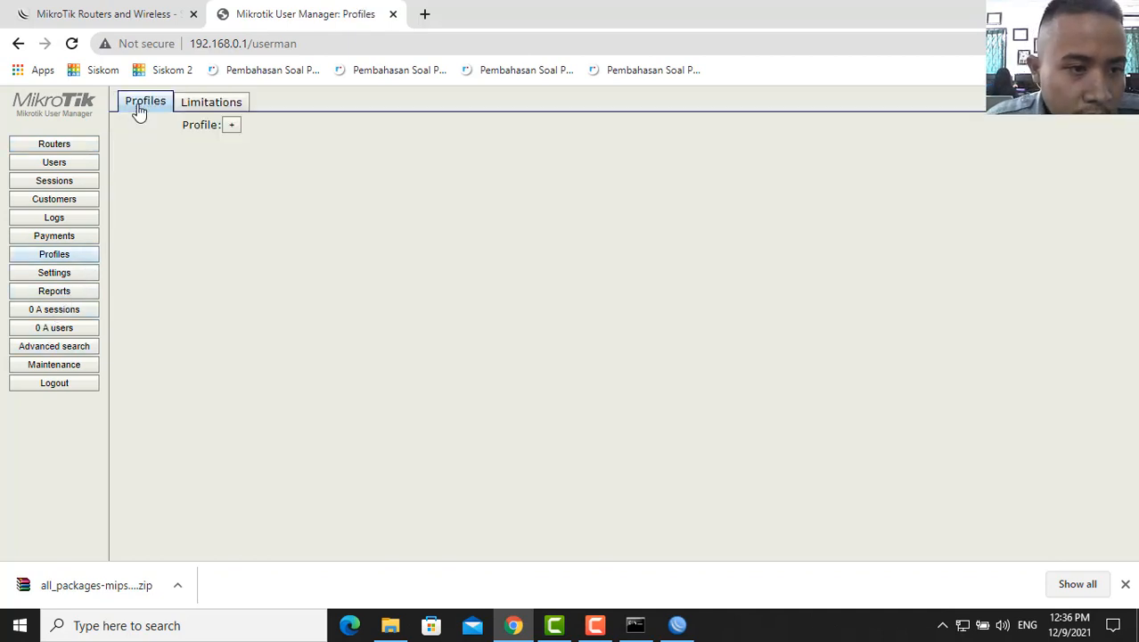
left_click(232, 126)
type("kh")
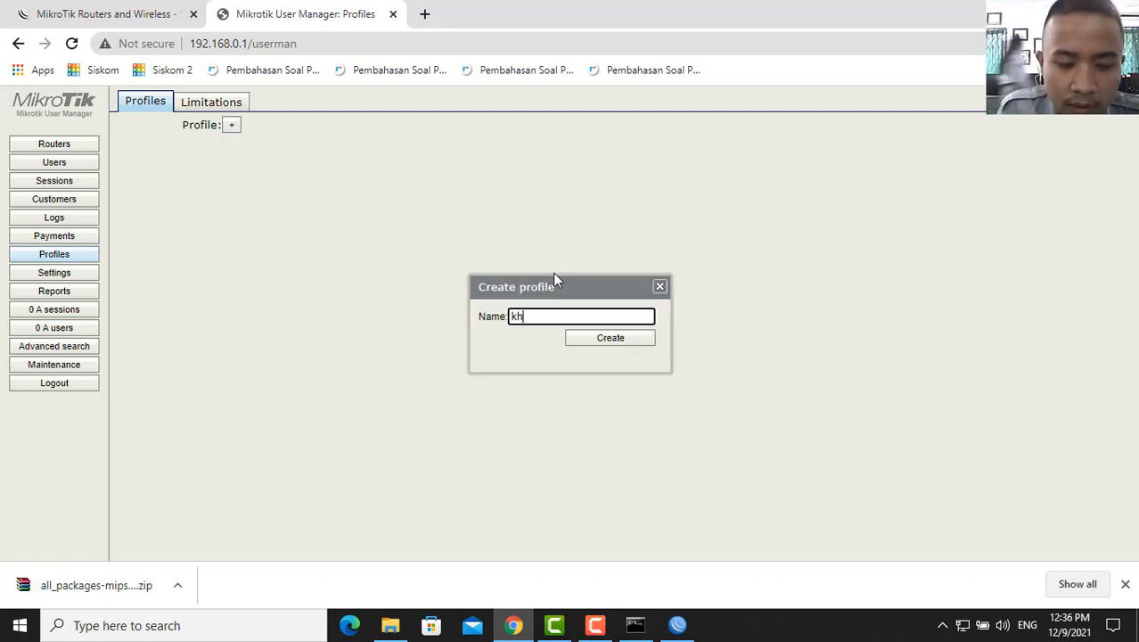
type("abib.ne")
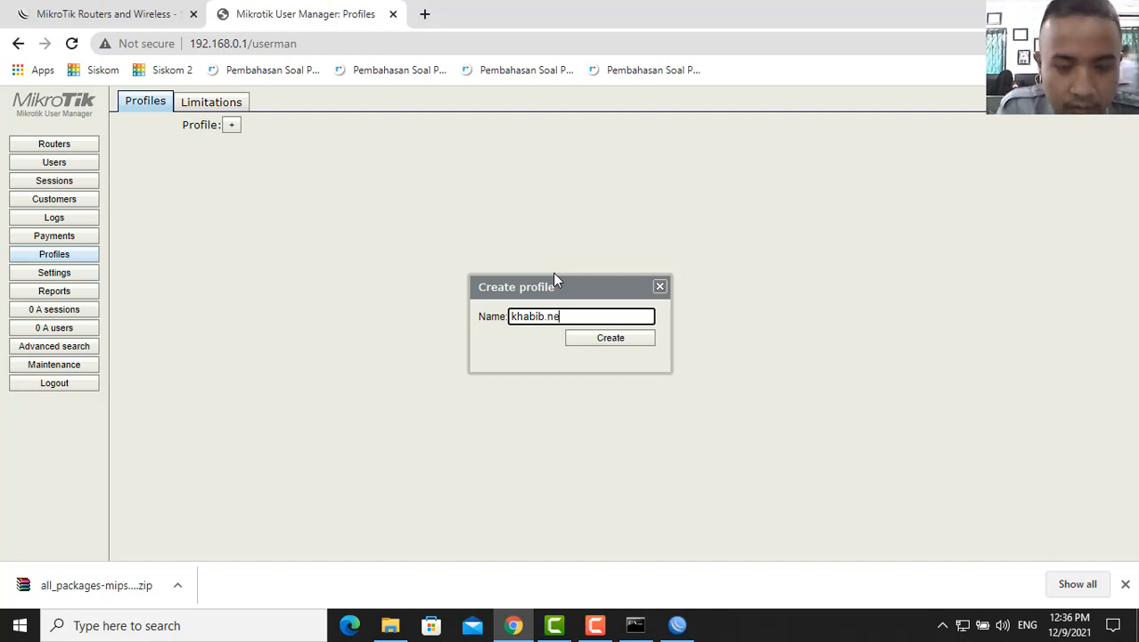
type("t")
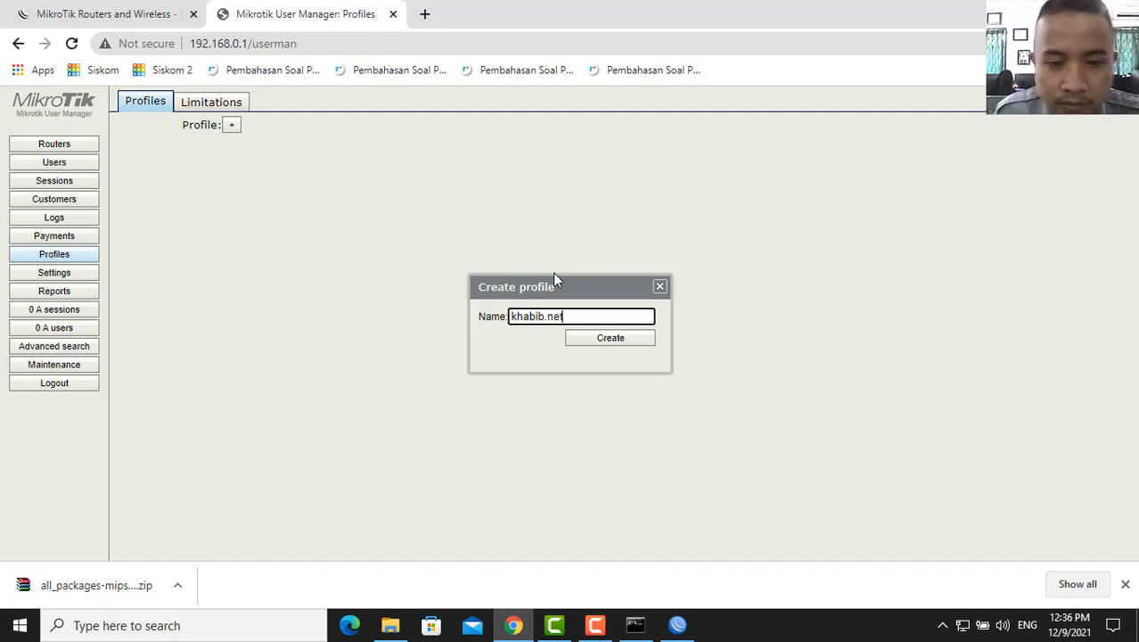
left_click(627, 343)
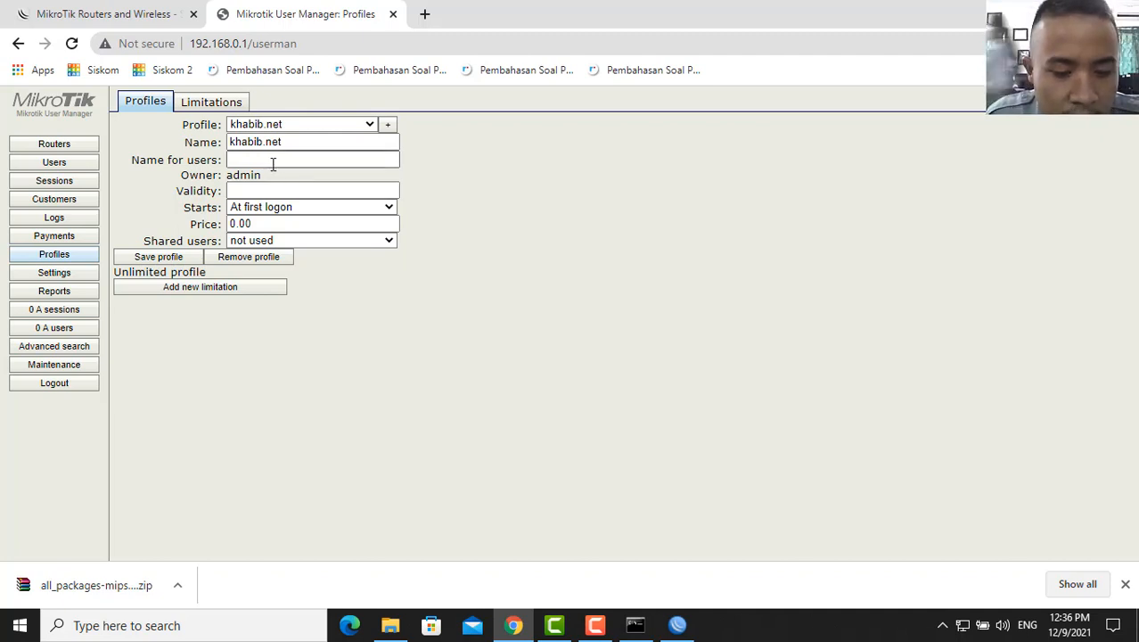
key("Tab")
key("Tab")
key("Tab")
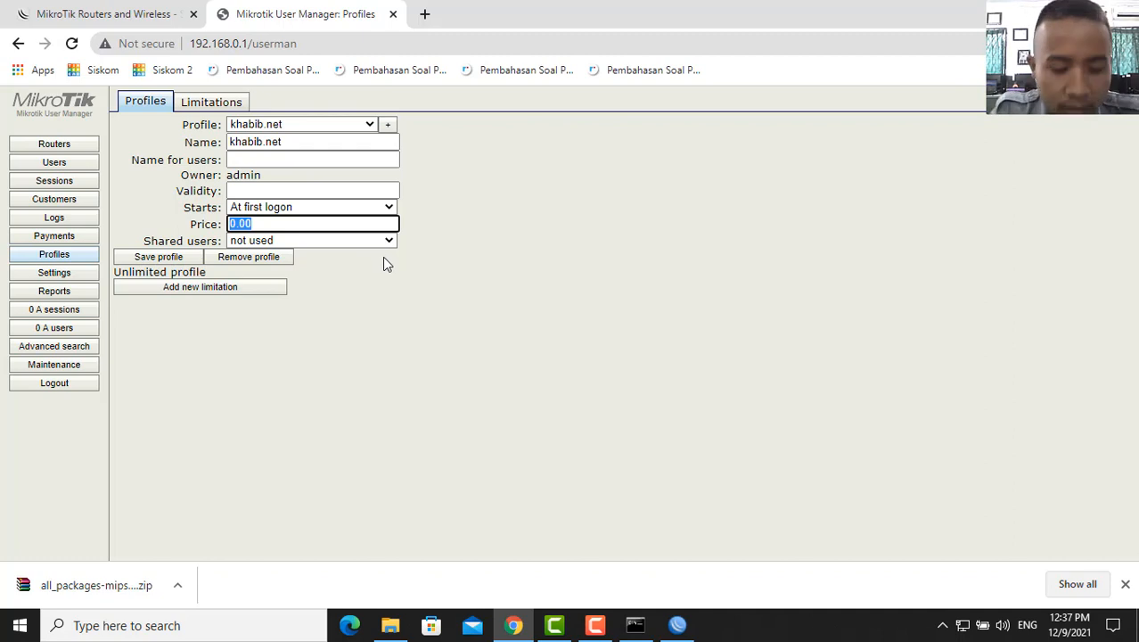
type("50000")
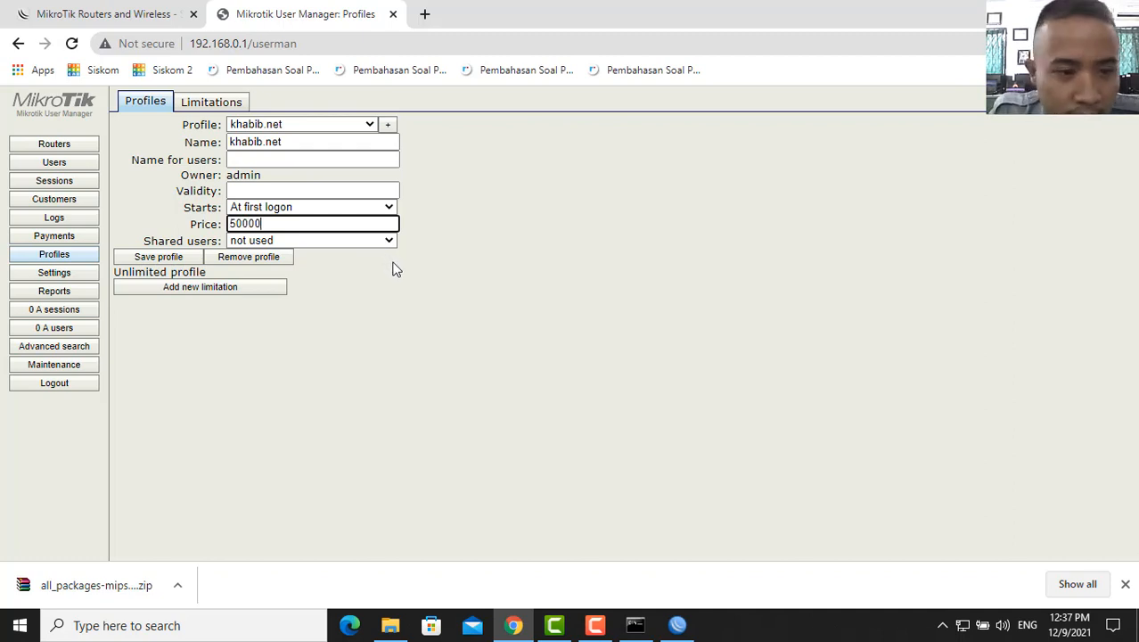
key("BackSpace")
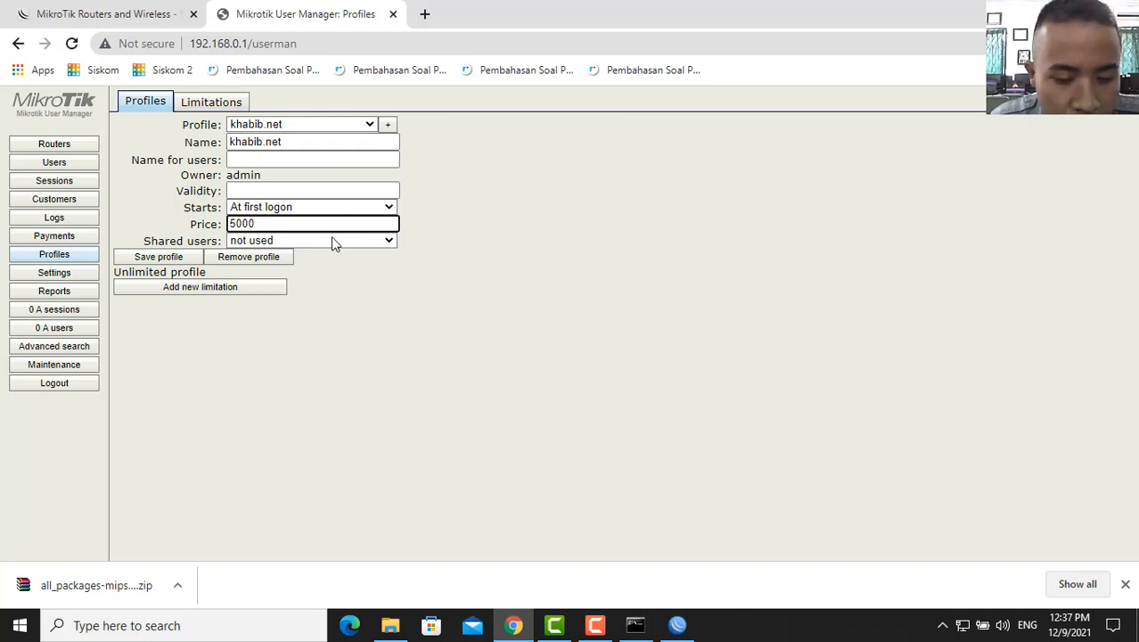
left_click(187, 257)
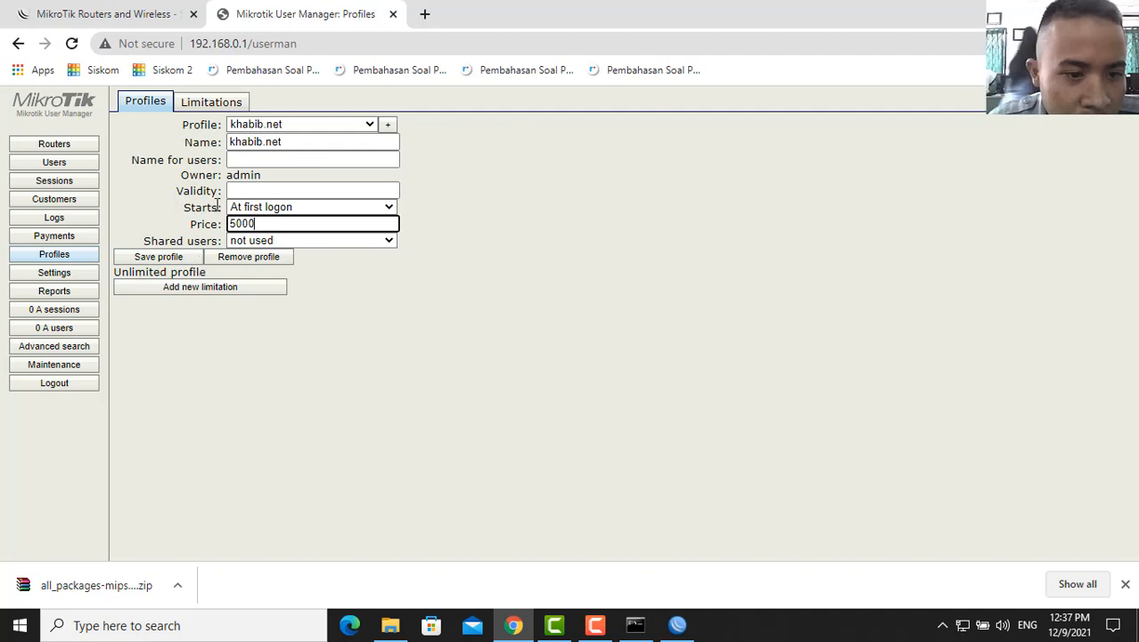
- Create a new limitation named khabib.net, leaving its limits at 0B
left_click(224, 104)
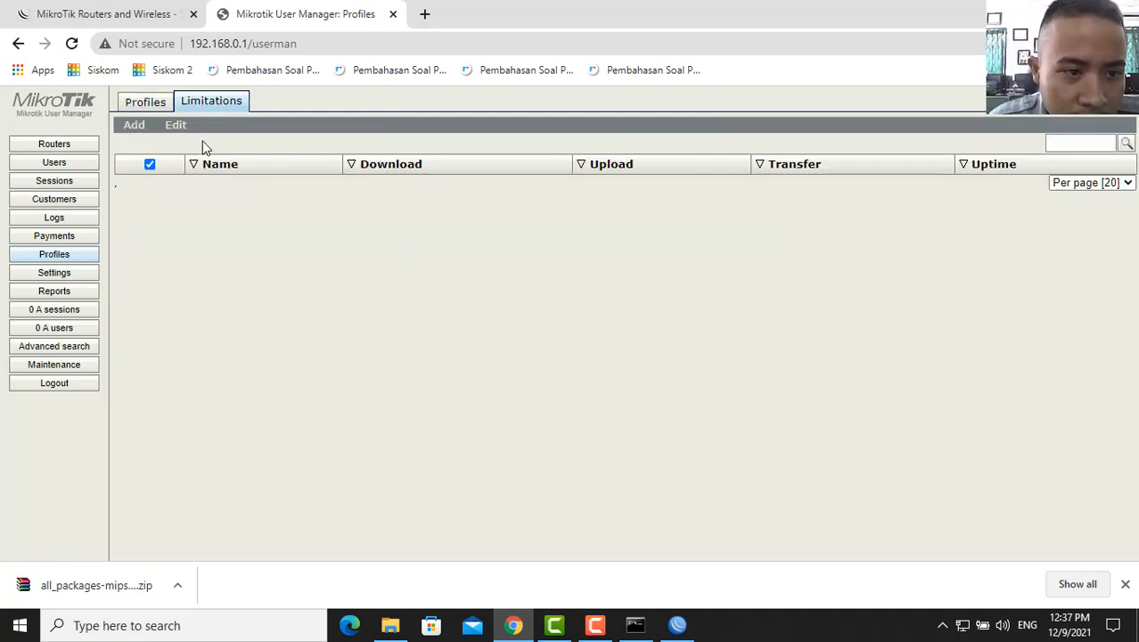
left_click(134, 125)
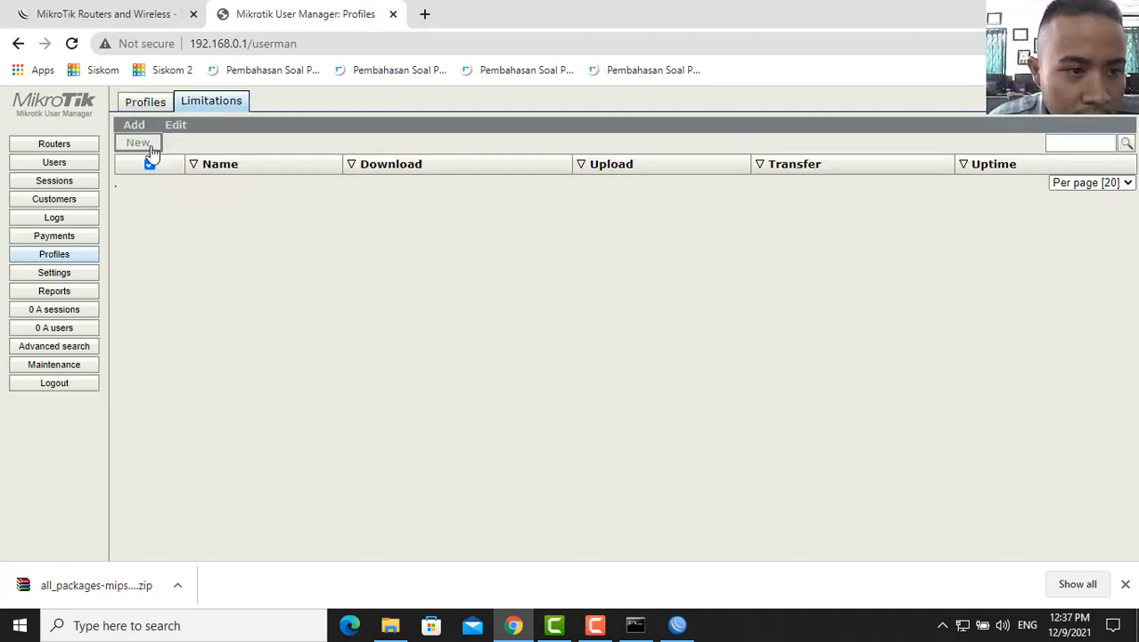
left_click(546, 144)
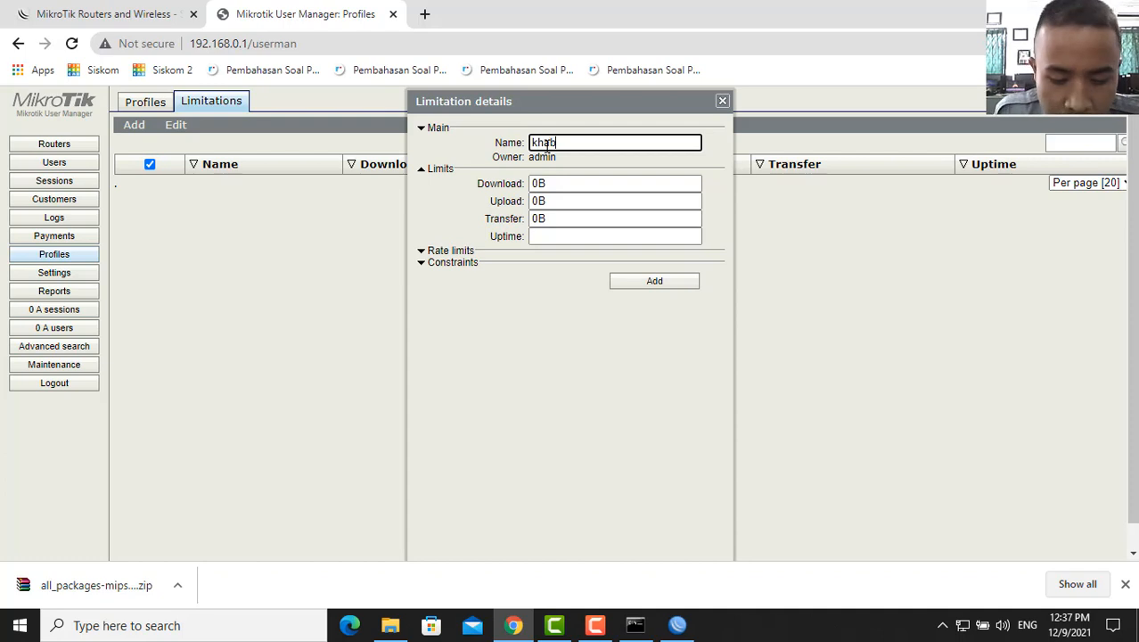
type(".net")
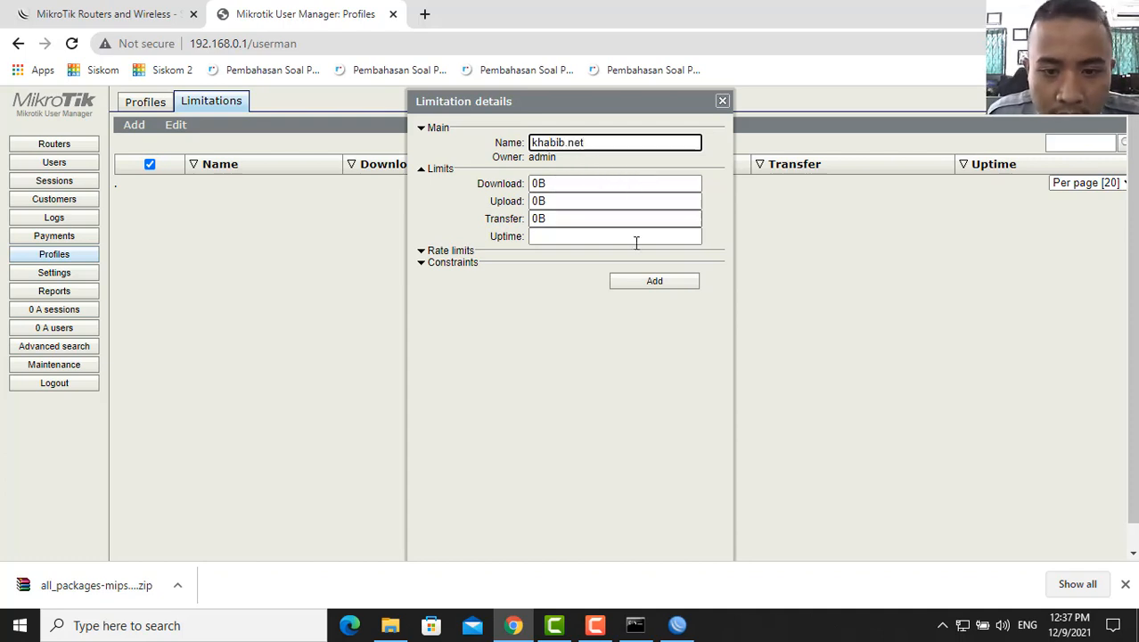
left_click(654, 283)
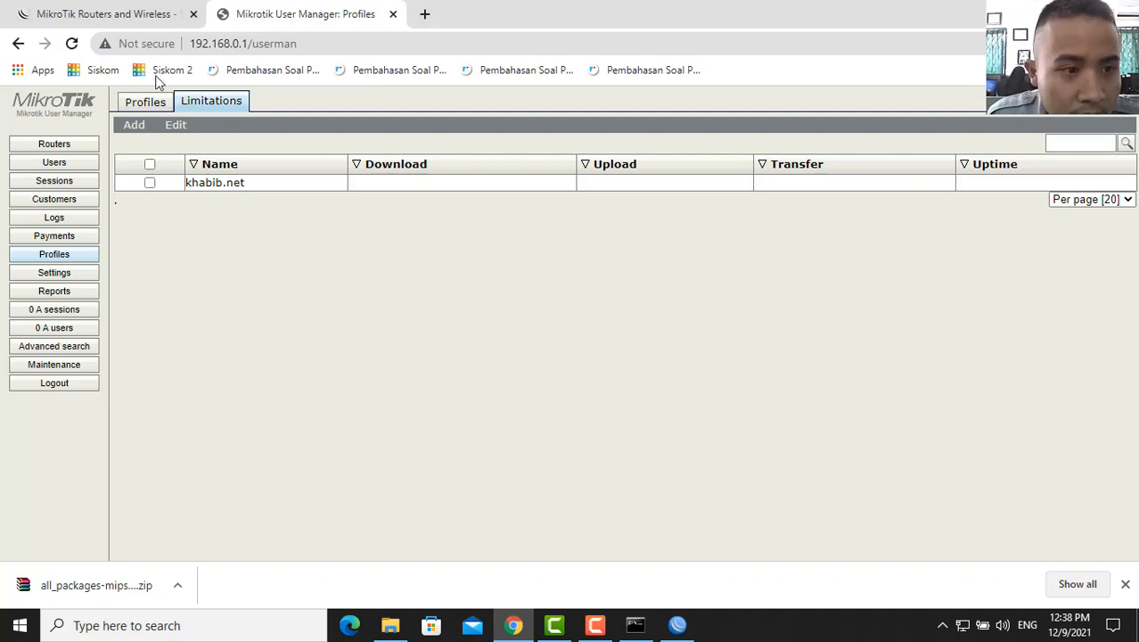
- Add a daily 07:00:00–16:00:00 period using the khabib.net limit to the khabib.net profile
left_click(144, 102)
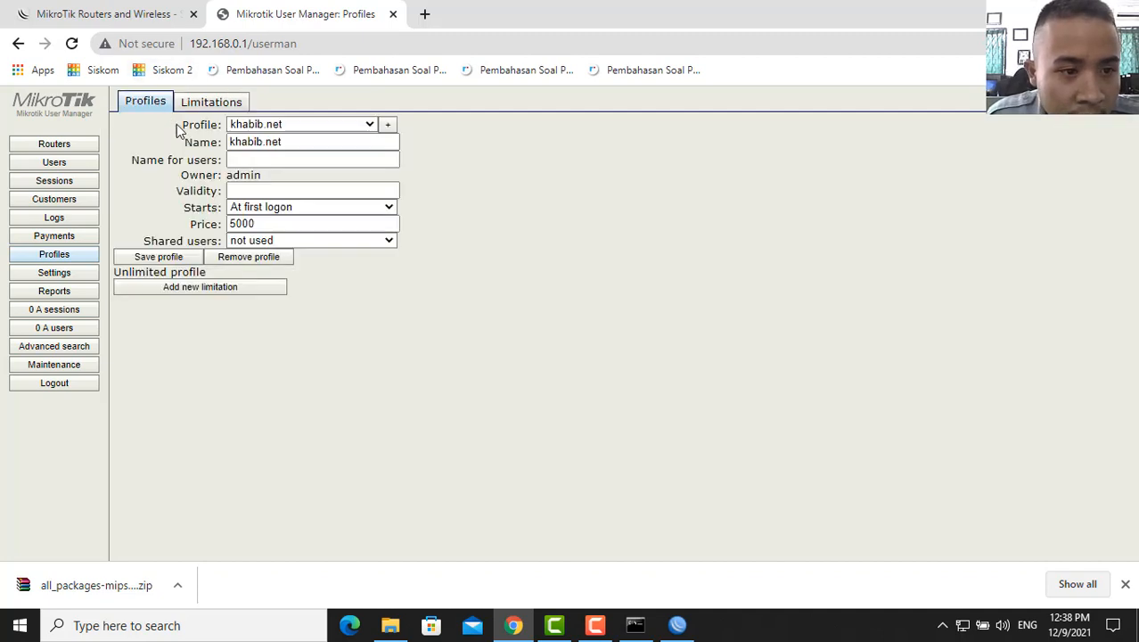
left_click(210, 287)
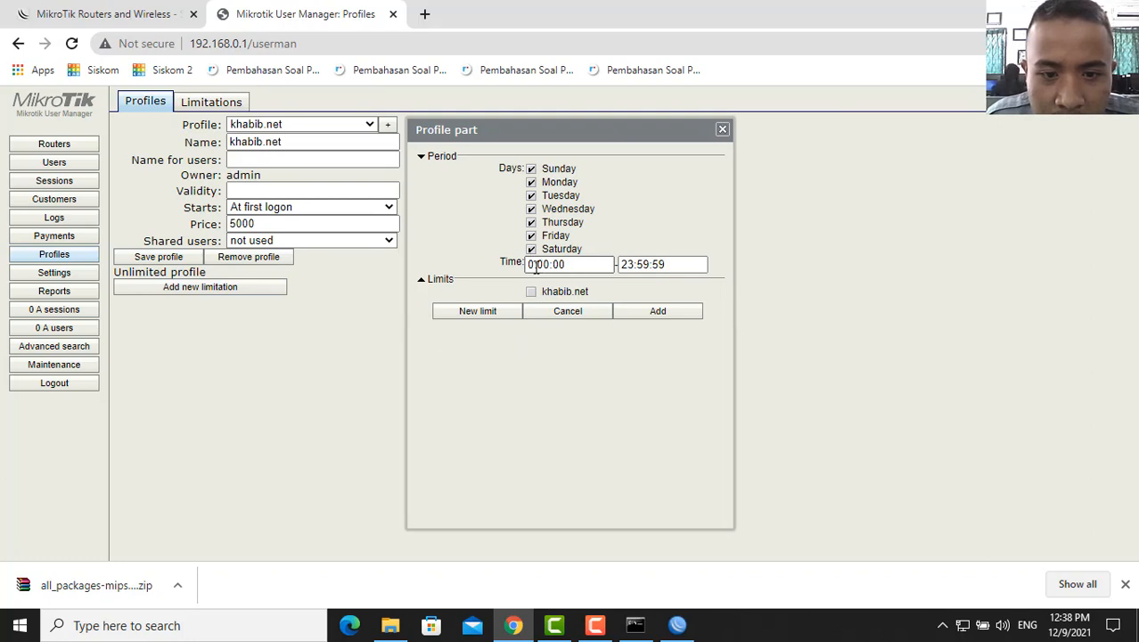
left_click(535, 268)
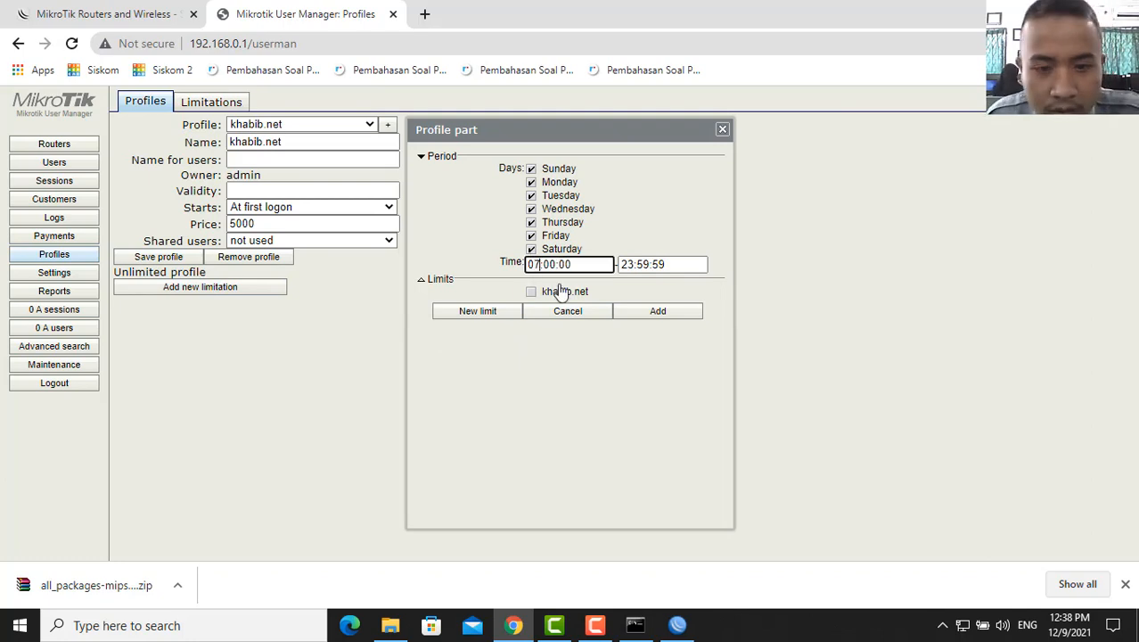
left_click(625, 260)
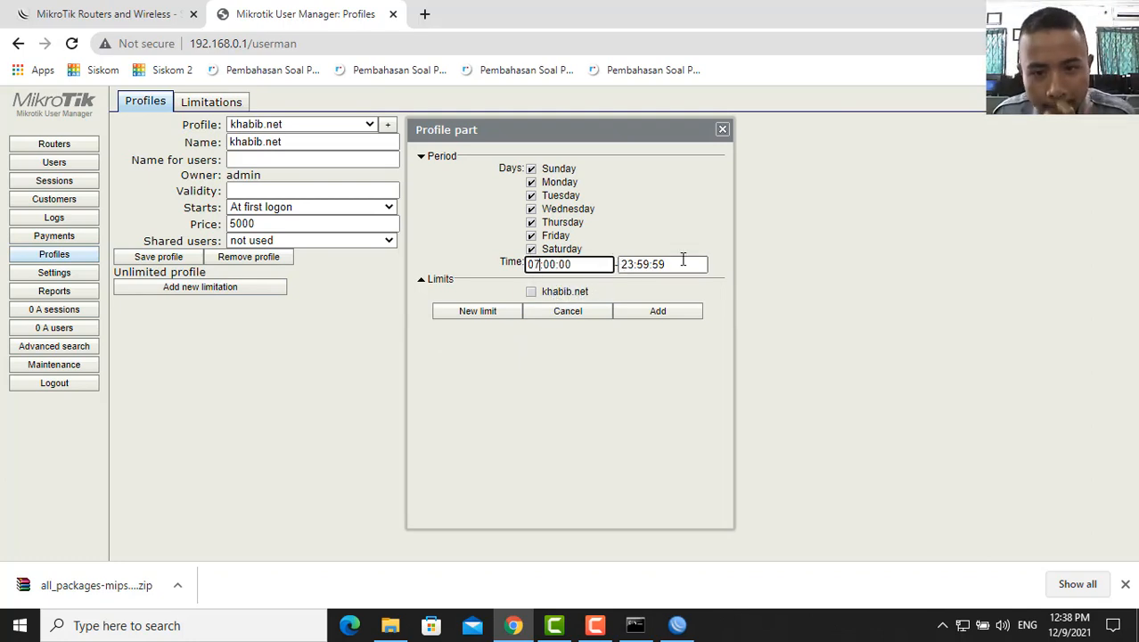
left_click_drag(683, 261, 576, 267)
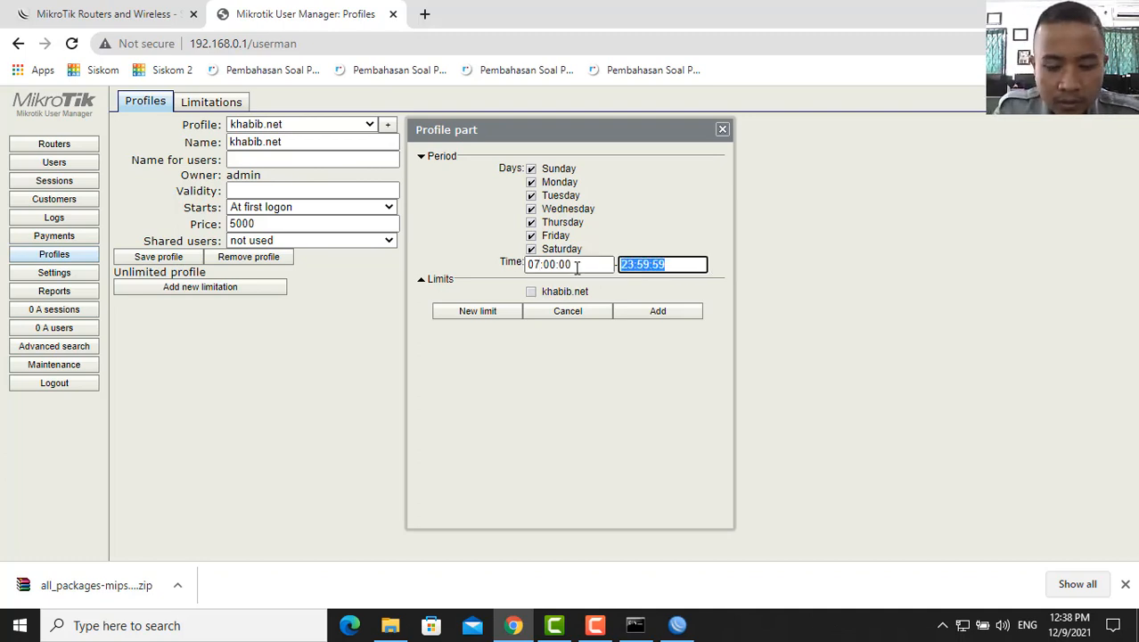
type("16")
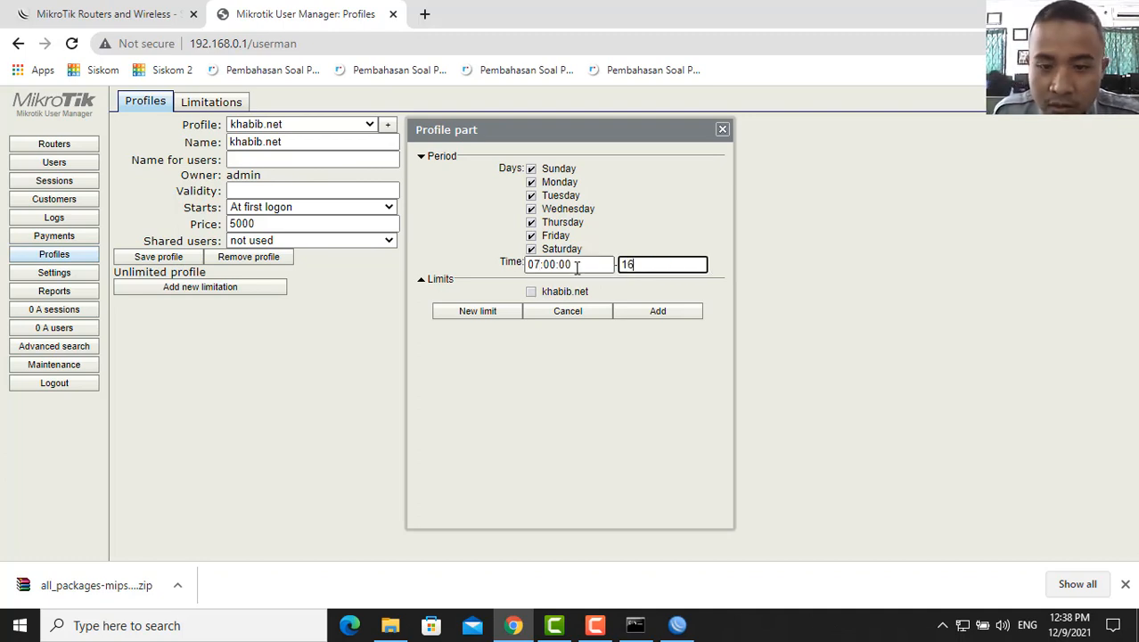
type(":")
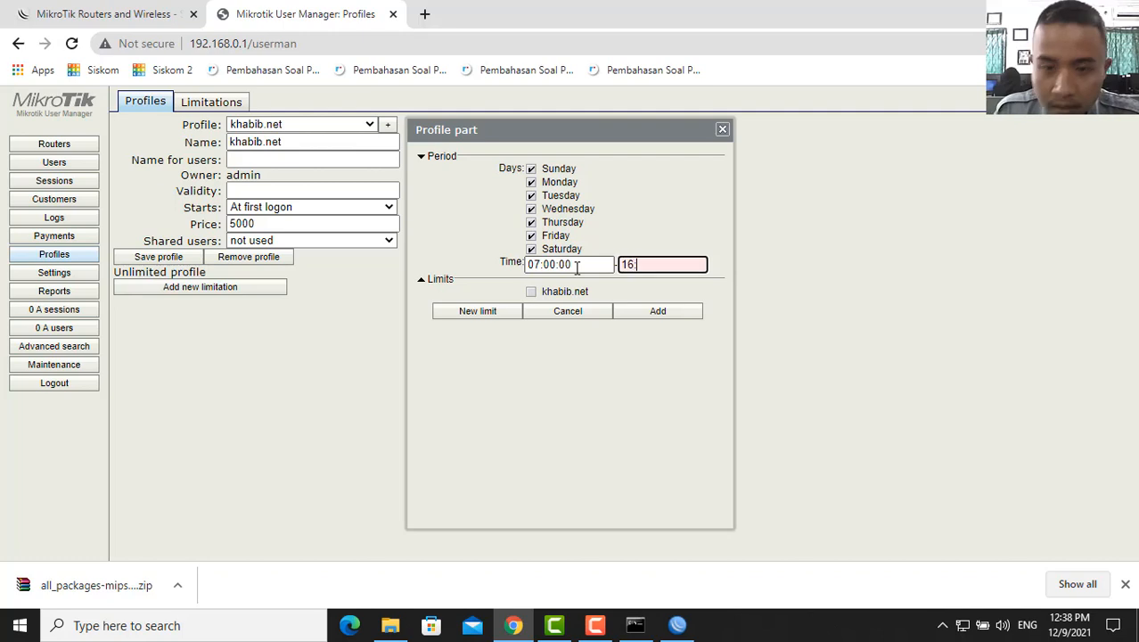
type("00")
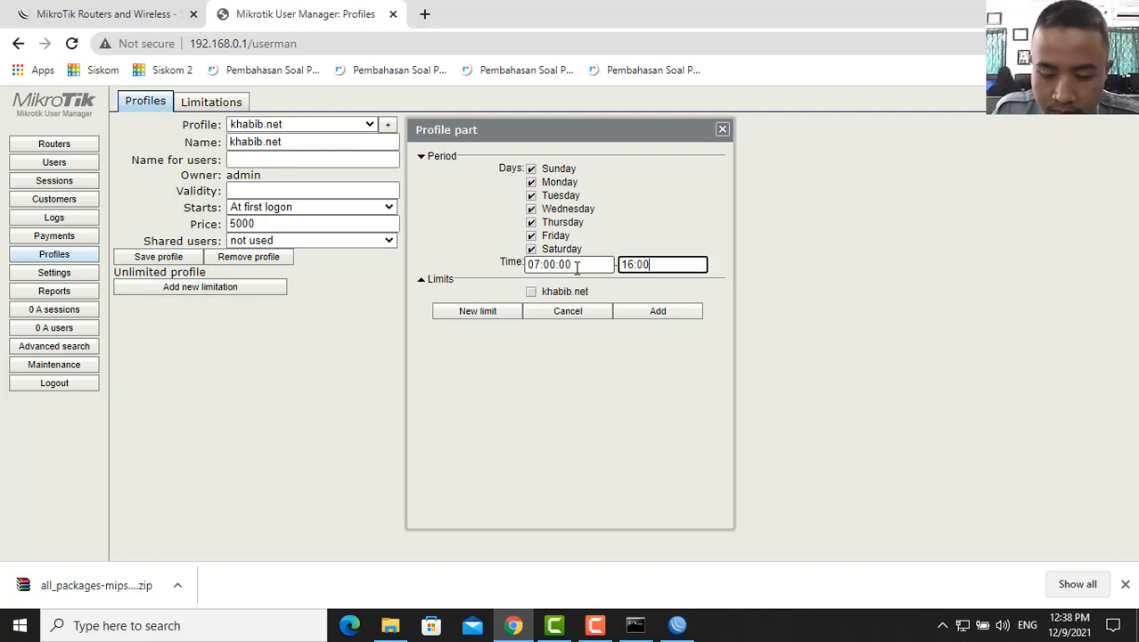
type(":00")
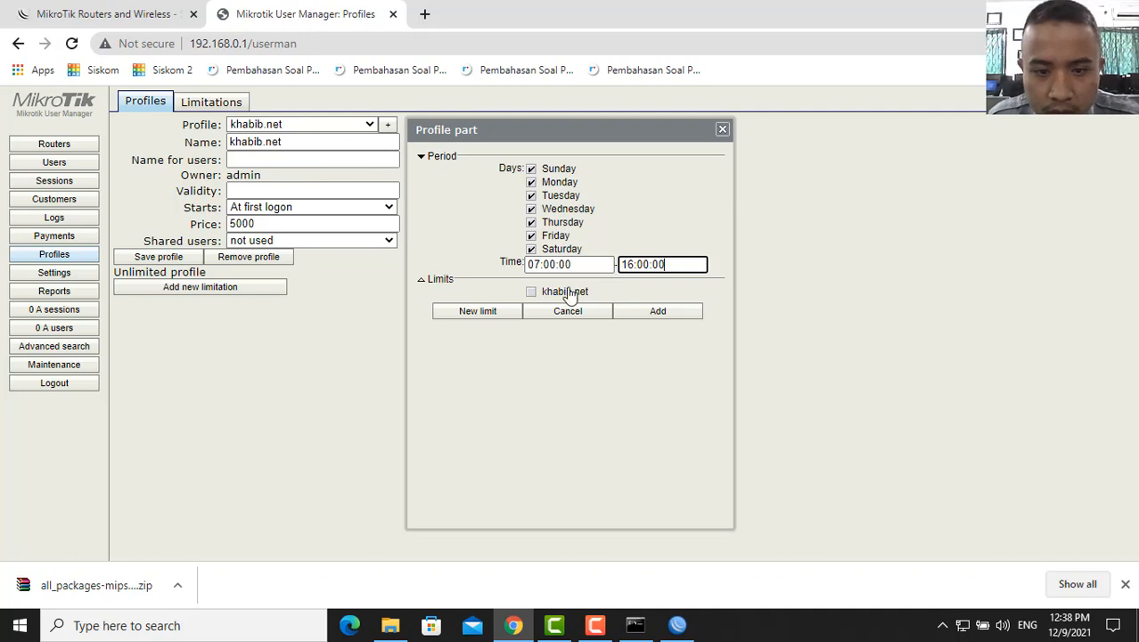
left_click(540, 295)
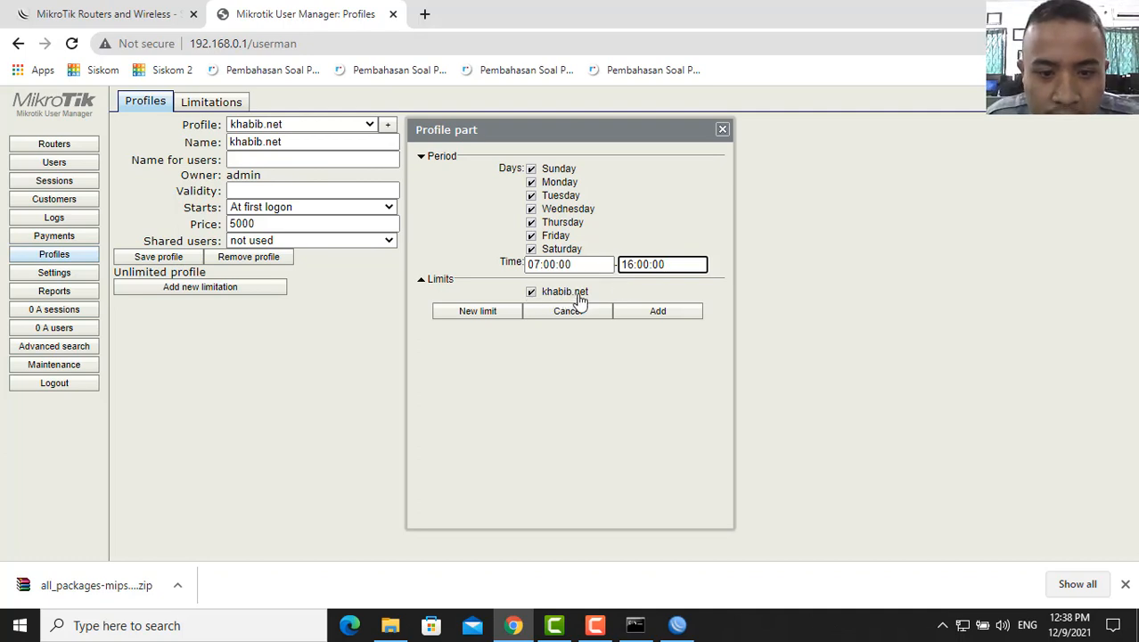
left_click(653, 313)
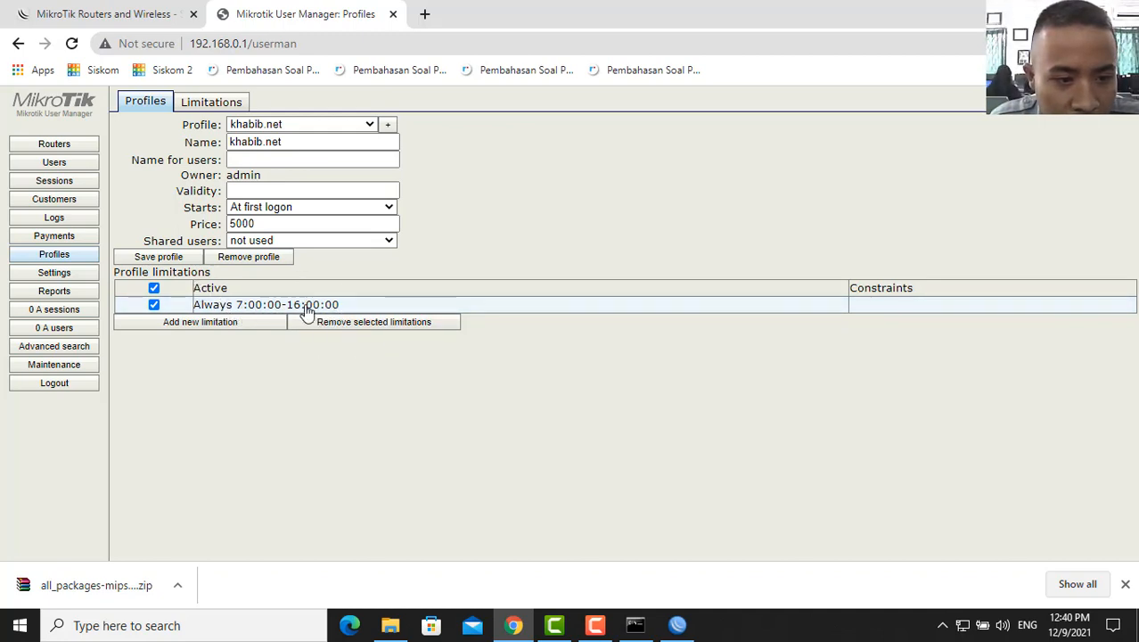
- Open the voucher template settings and browse the existing templates
left_click(92, 274)
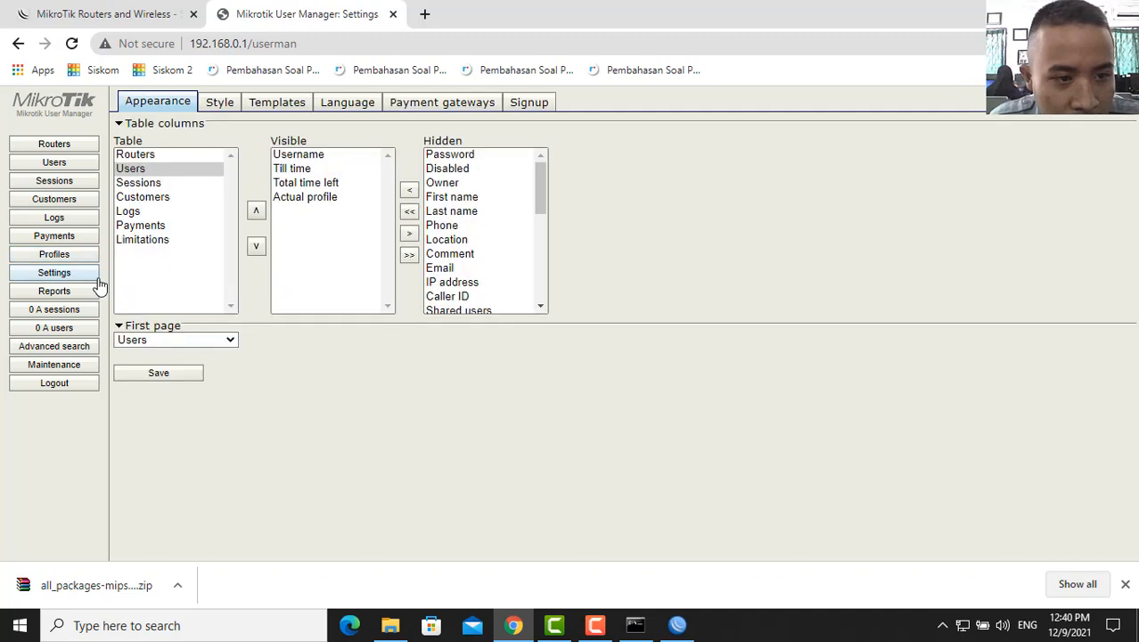
left_click(283, 103)
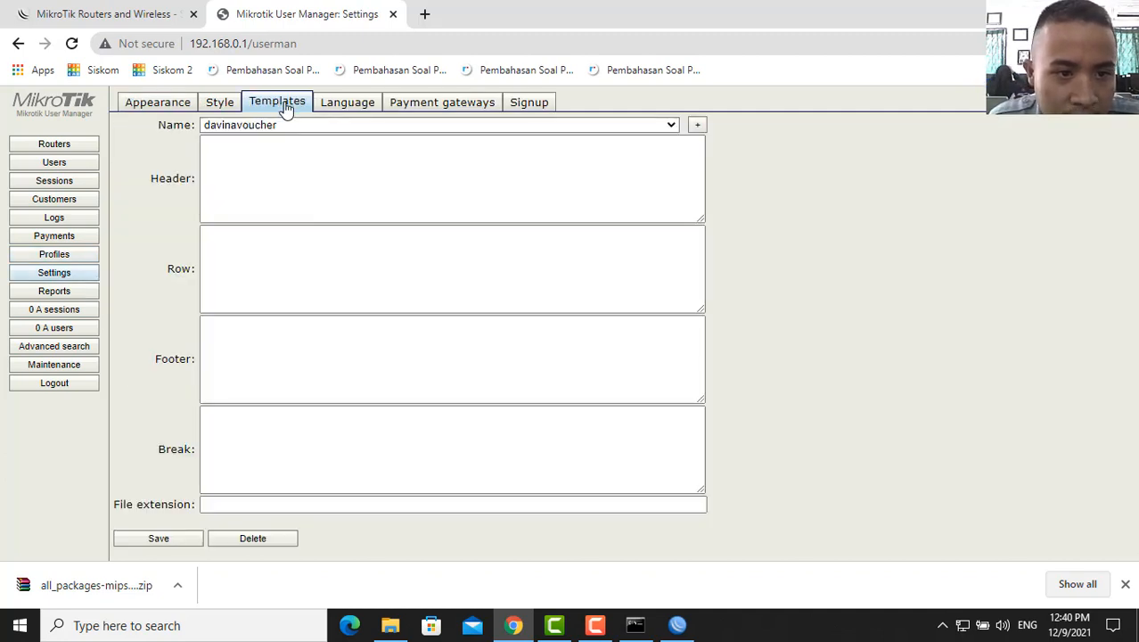
left_click(671, 125)
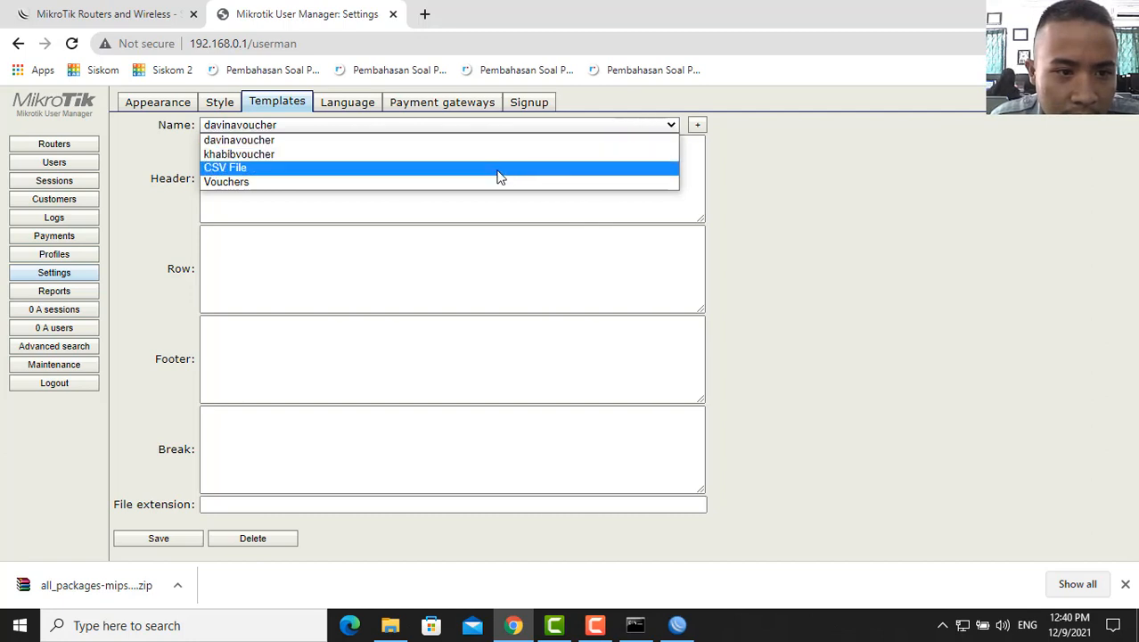
left_click(698, 124)
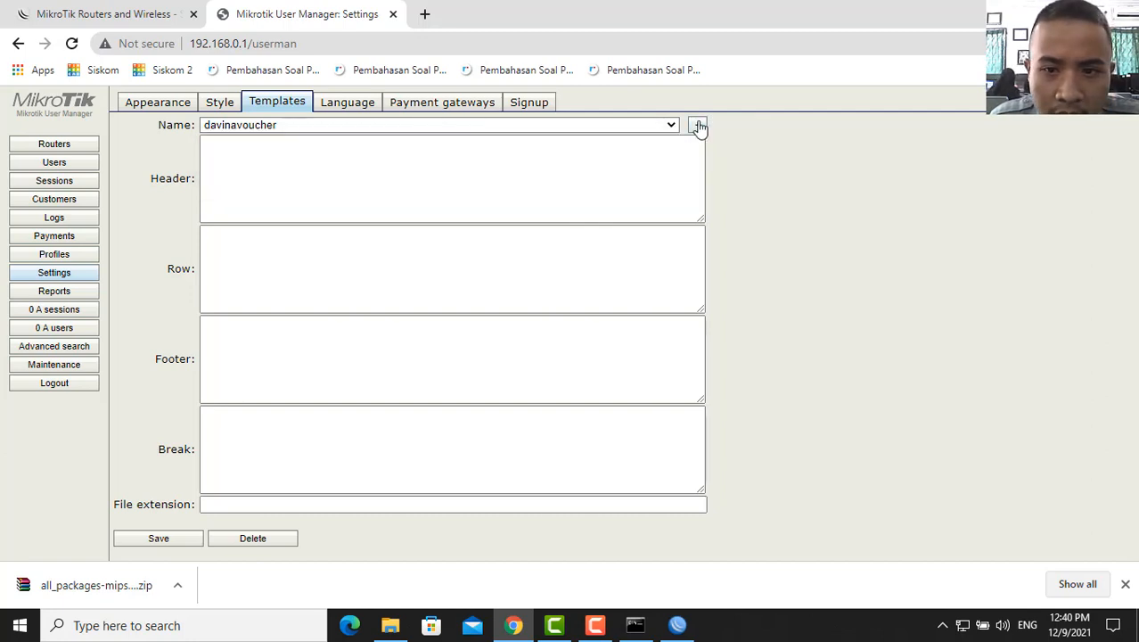
left_click(698, 125)
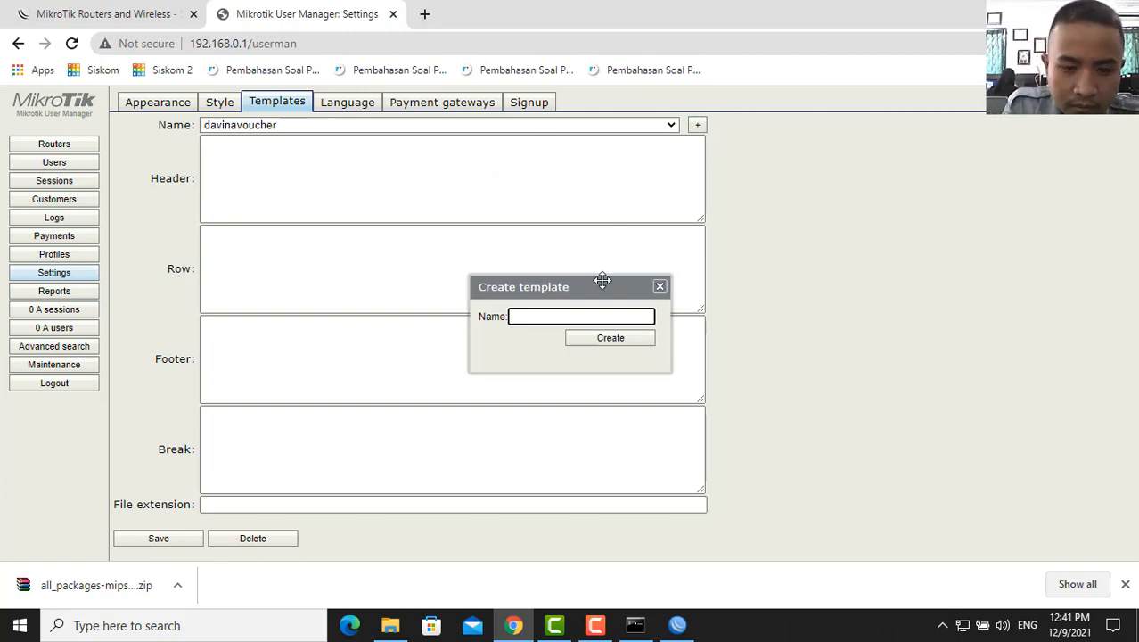
key("BackSpace")
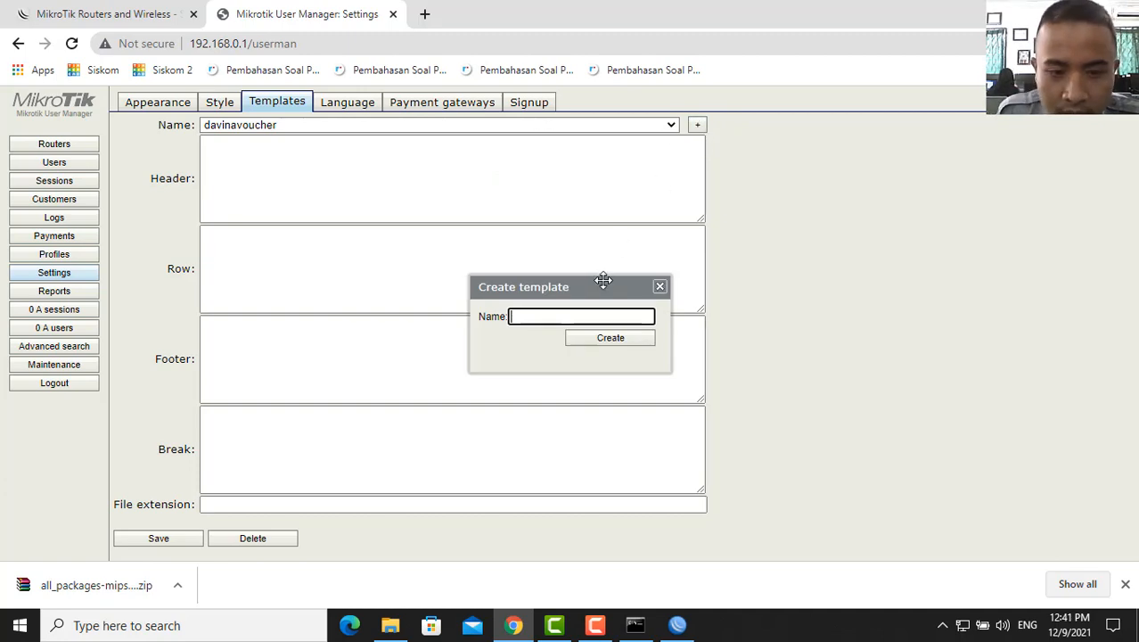
left_click(754, 200)
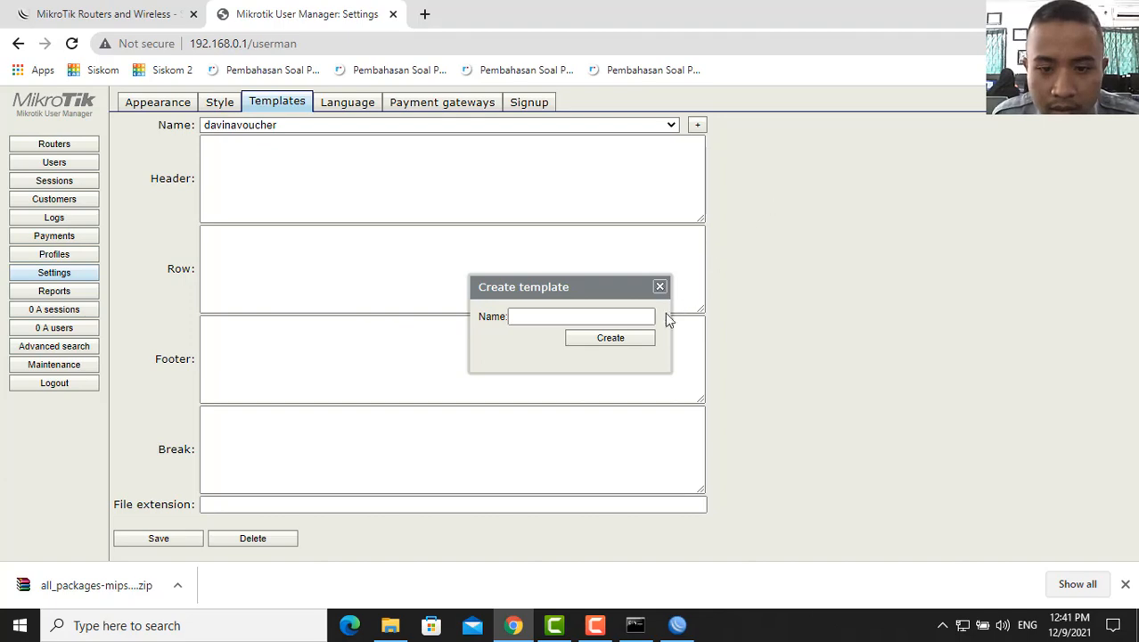
left_click(660, 286)
- Load the existing khabibvoucher template and delete it
left_click(671, 126)
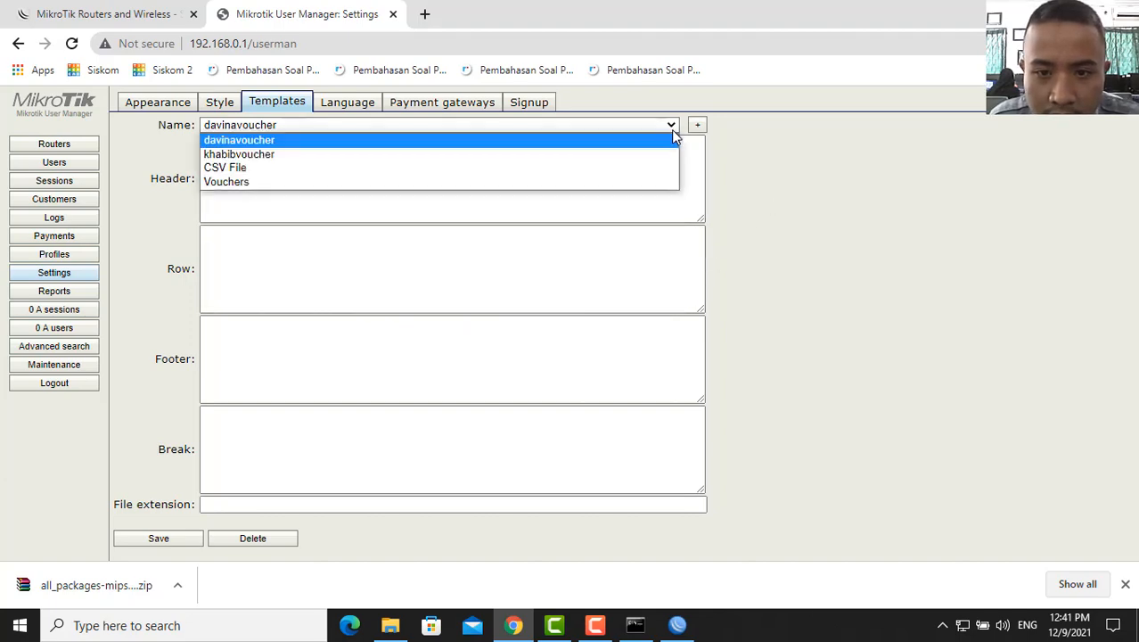
left_click(624, 163)
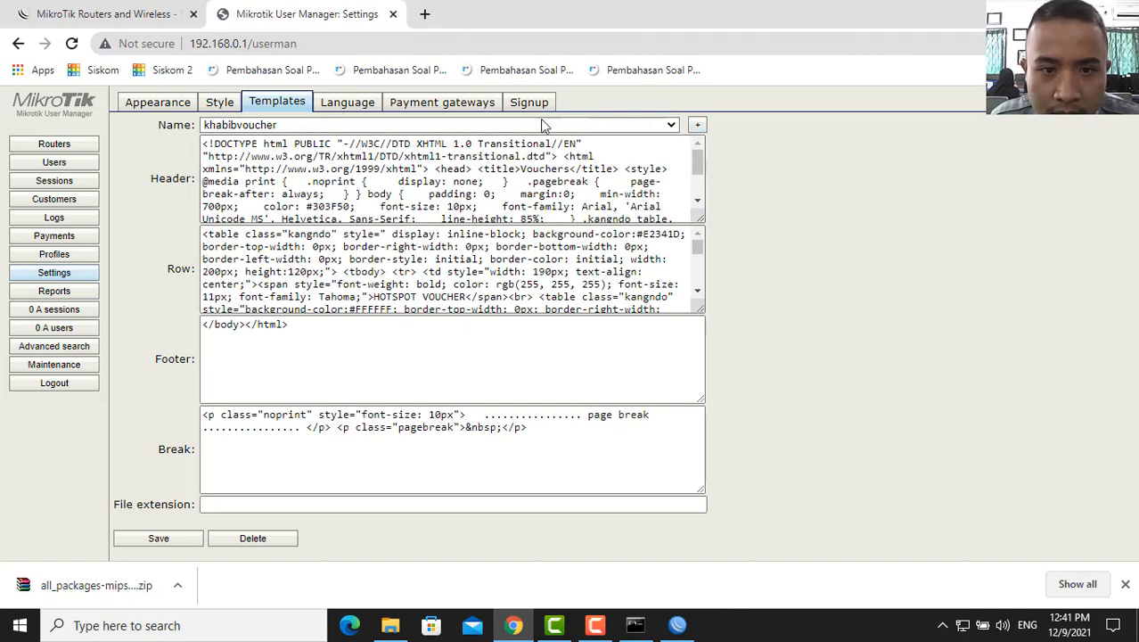
scroll(482, 306, "down", 1)
scroll(482, 305, "down", 3)
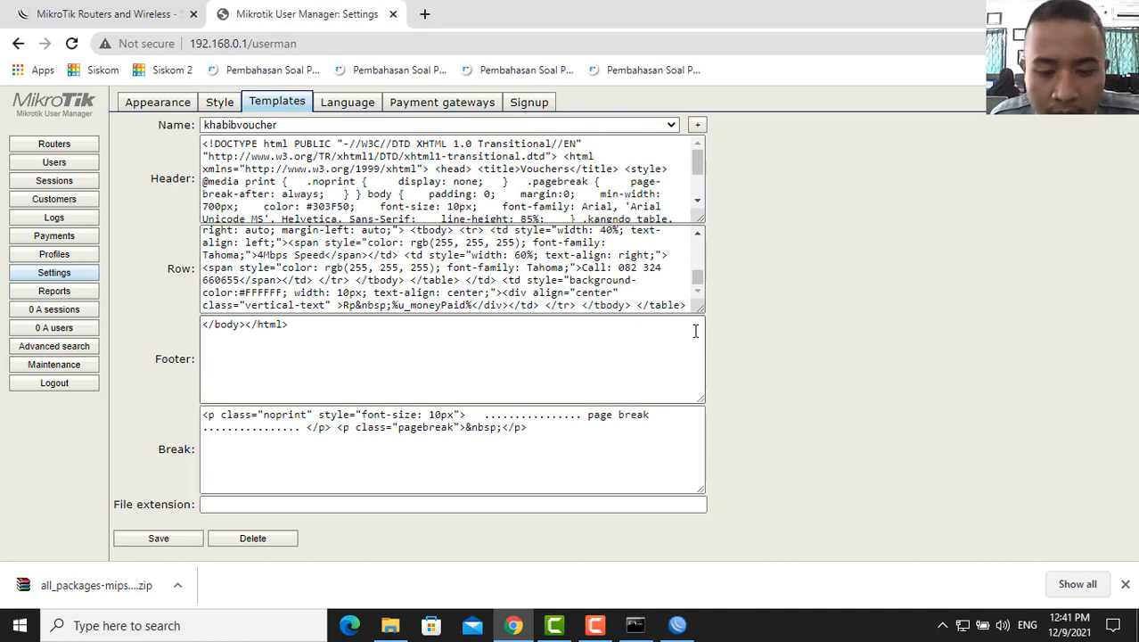
left_click(271, 539)
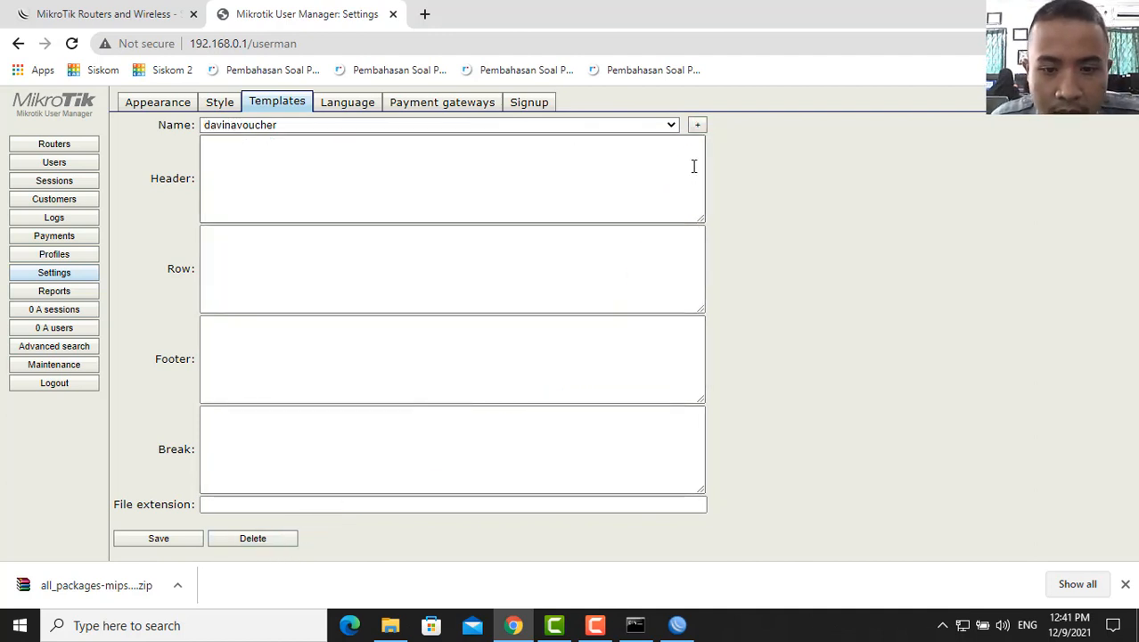
- Check the remaining templates, keeping davinavoucher in place
left_click(697, 129)
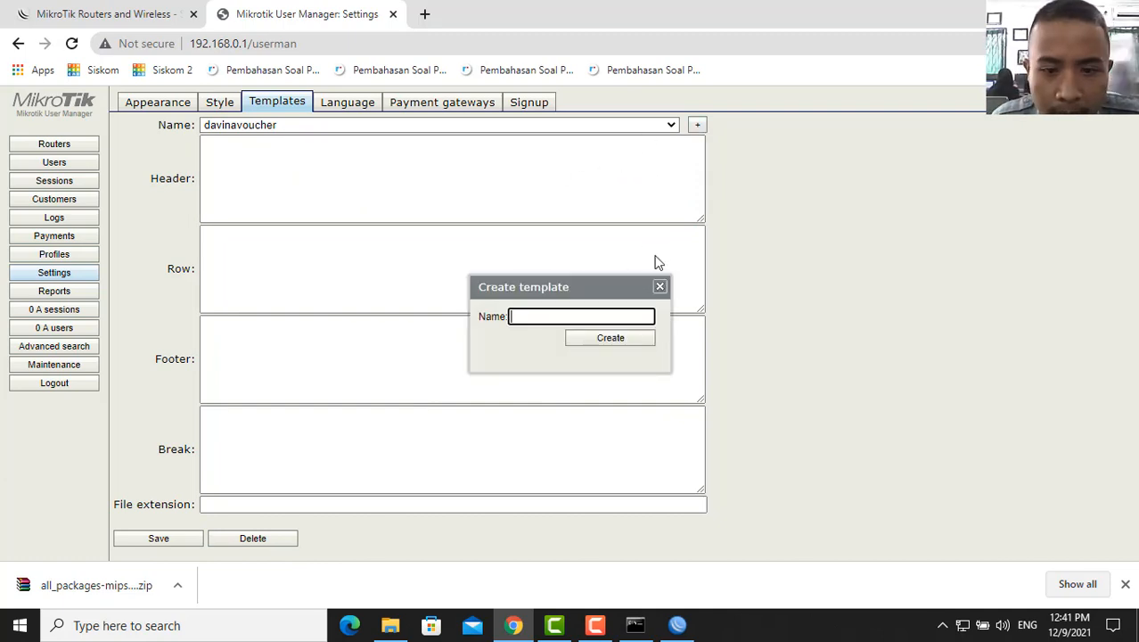
left_click(671, 125)
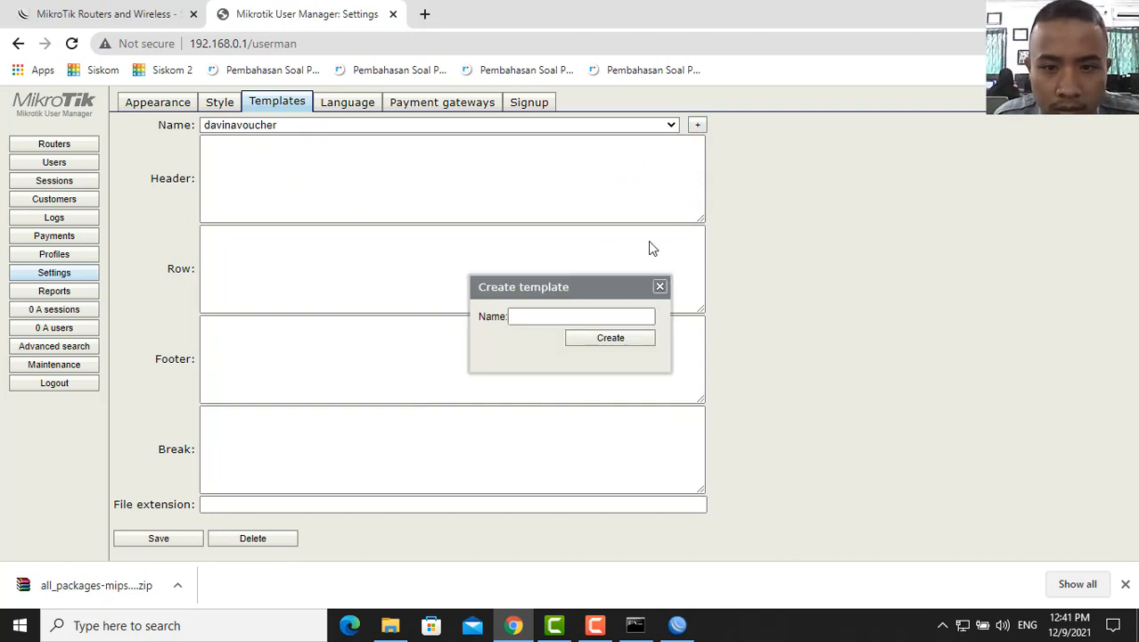
left_click(659, 286)
left_click(671, 125)
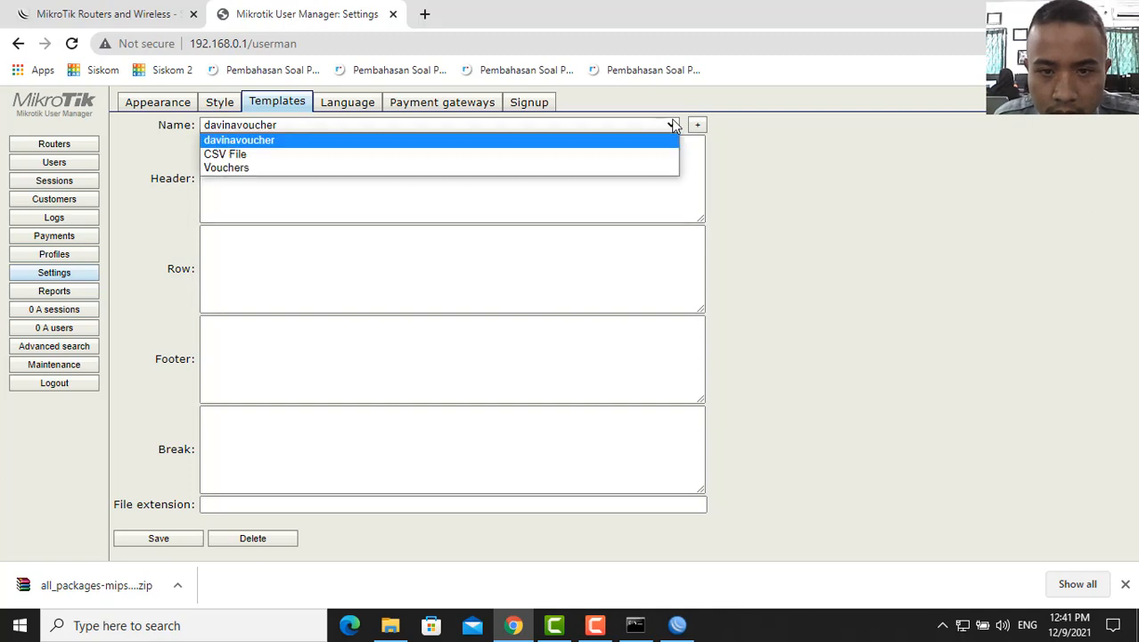
left_click(673, 125)
- Create a new empty khabibvoucher template and open a new browser tab
left_click(695, 125)
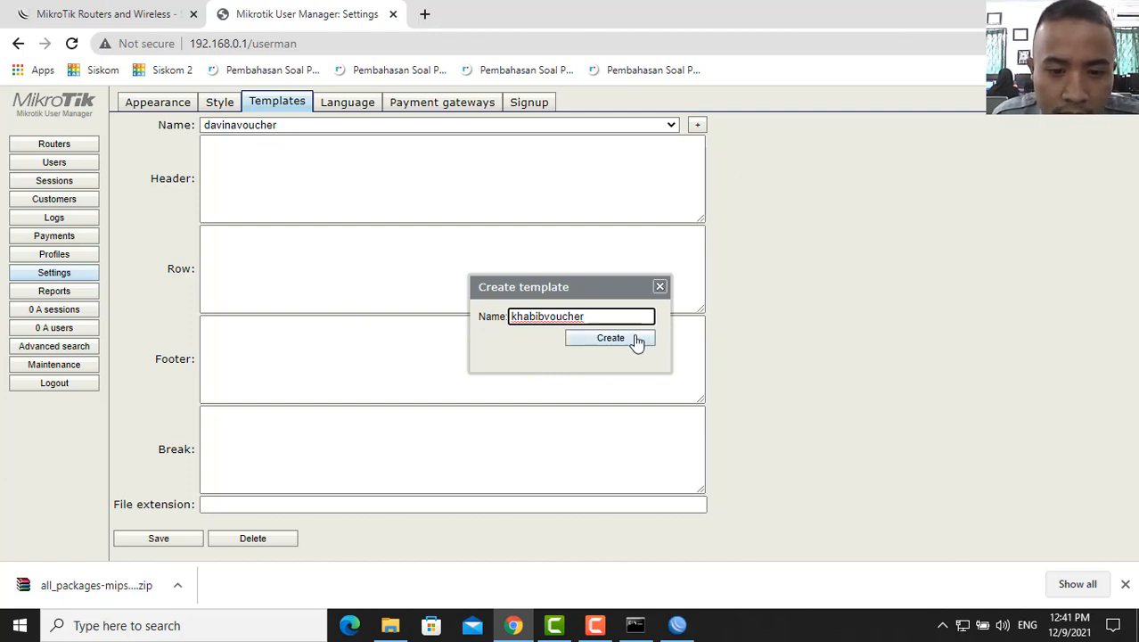
left_click(635, 339)
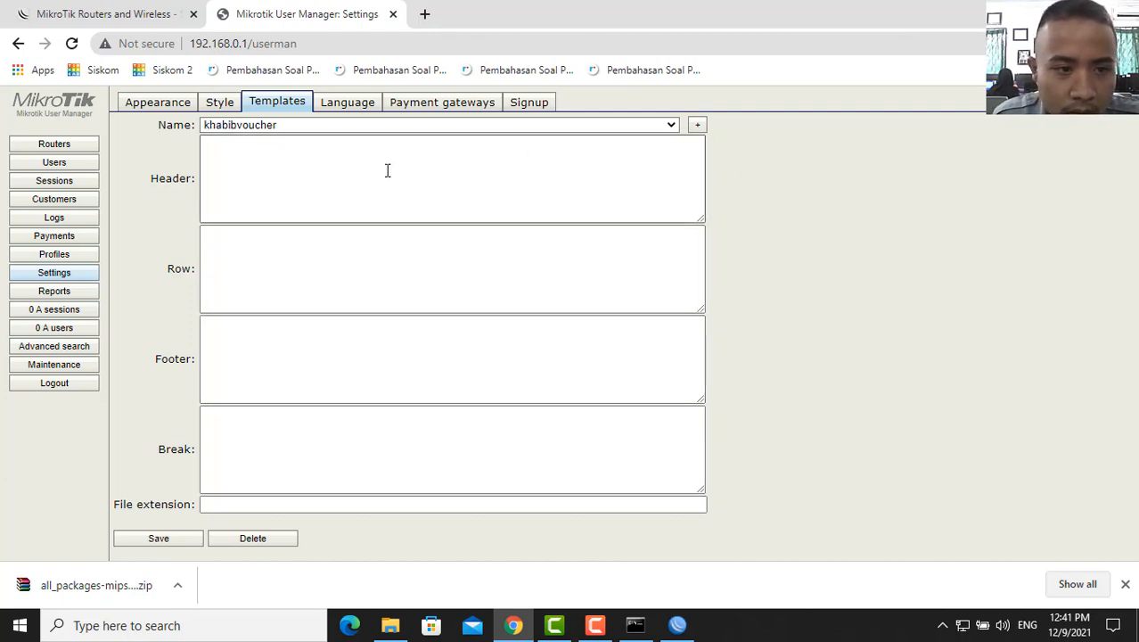
left_click(424, 15)
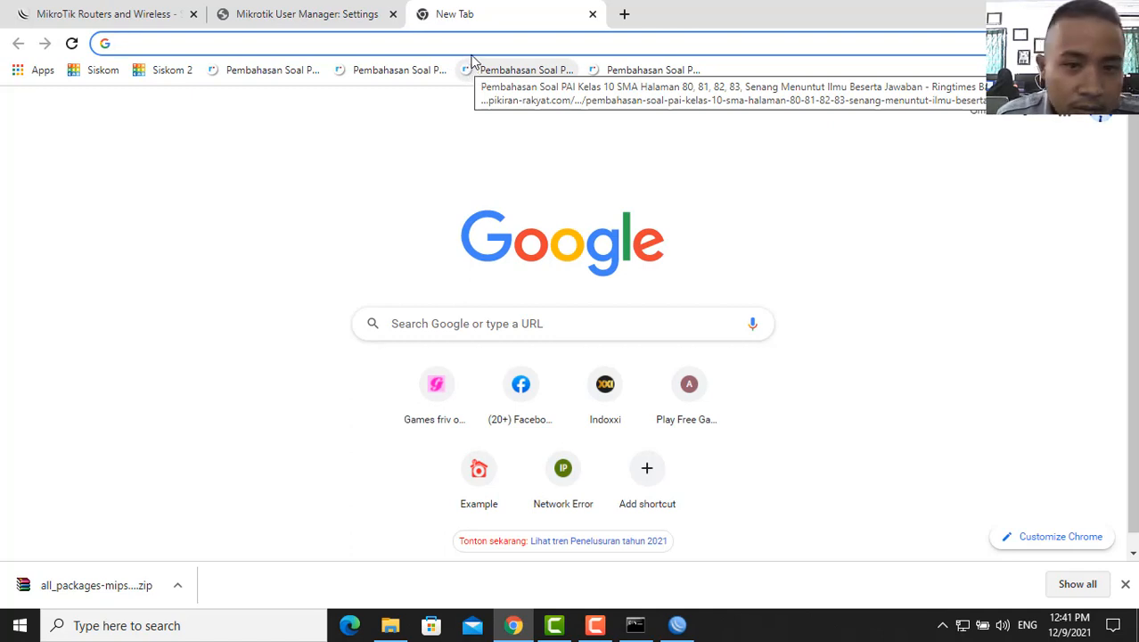
- Search Google for 'templete voucher hotspot' and open the kangndo page from Images
left_click(479, 44)
type("templete")
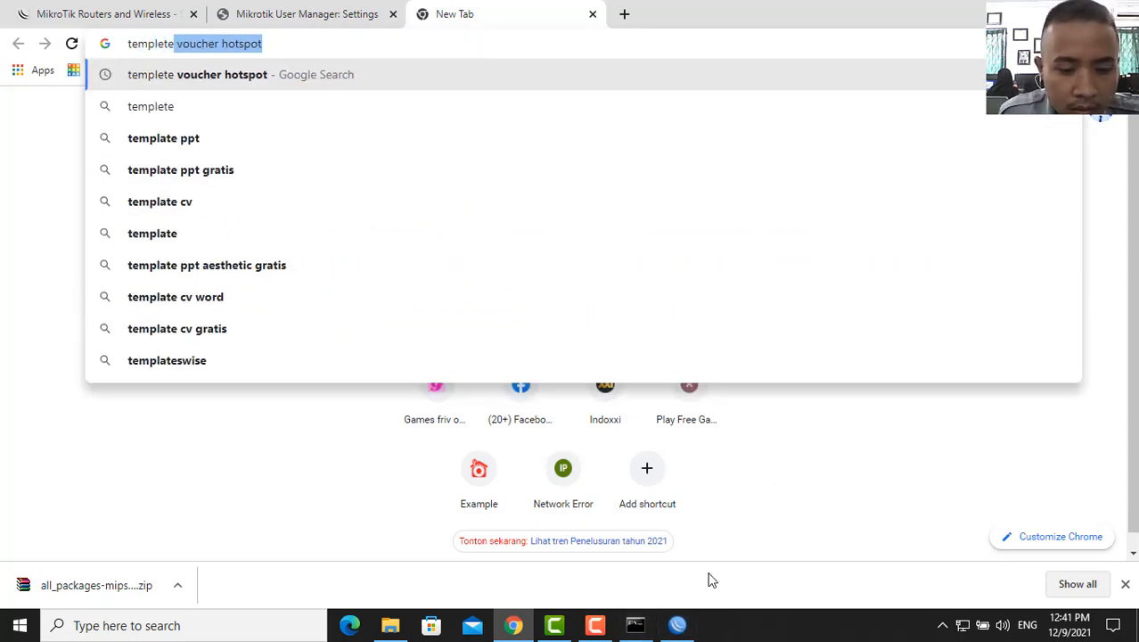
key("Right")
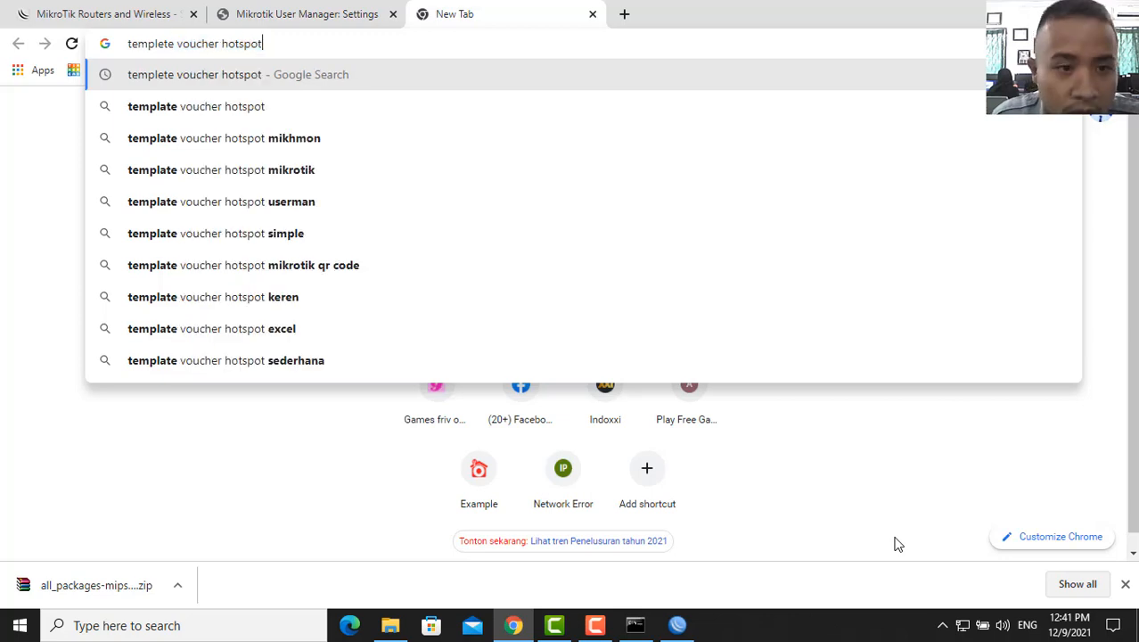
left_click_drag(252, 43, 131, 43)
left_click(274, 43)
key("Return")
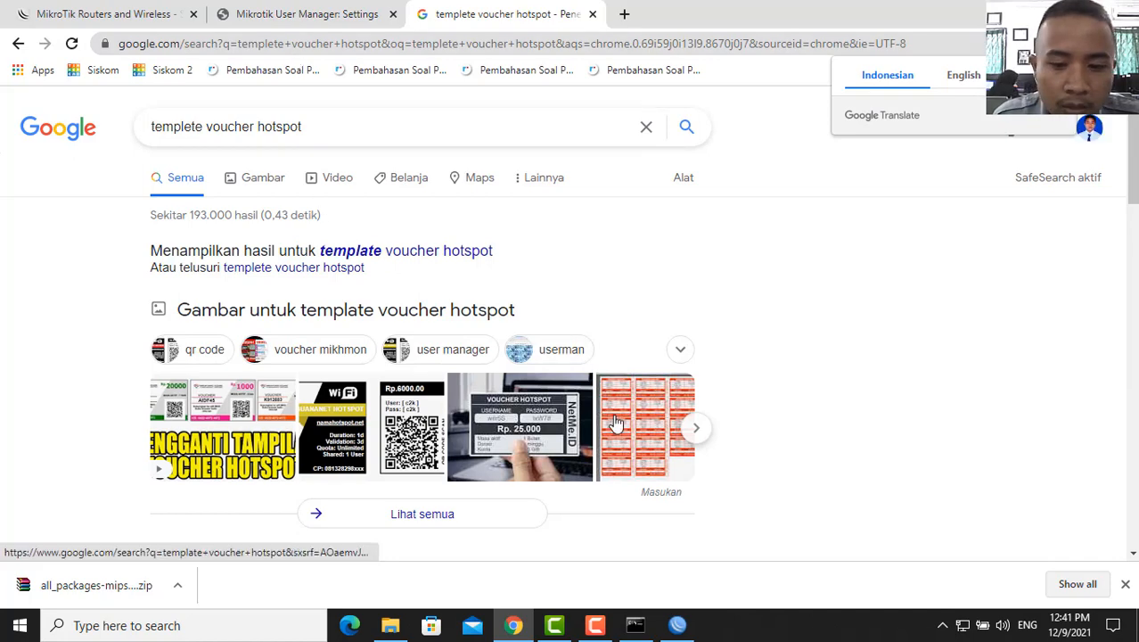
left_click(615, 422)
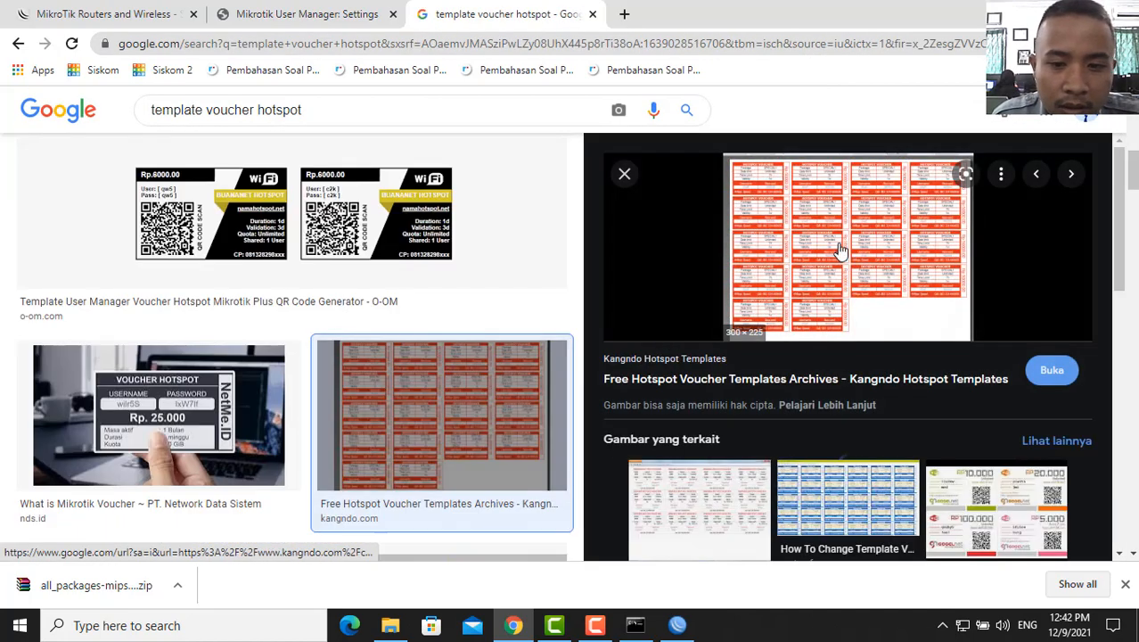
left_click(838, 248)
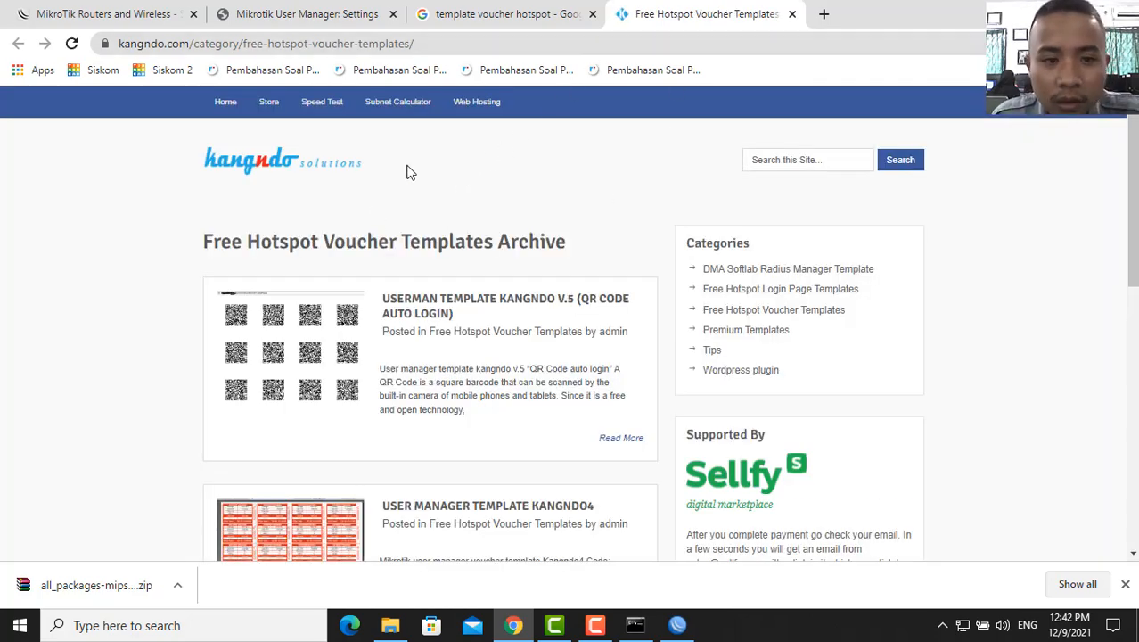
scroll(407, 356, "down", 4)
- Open the Kangndo4 User Manager template post and copy its header code
left_click(341, 194)
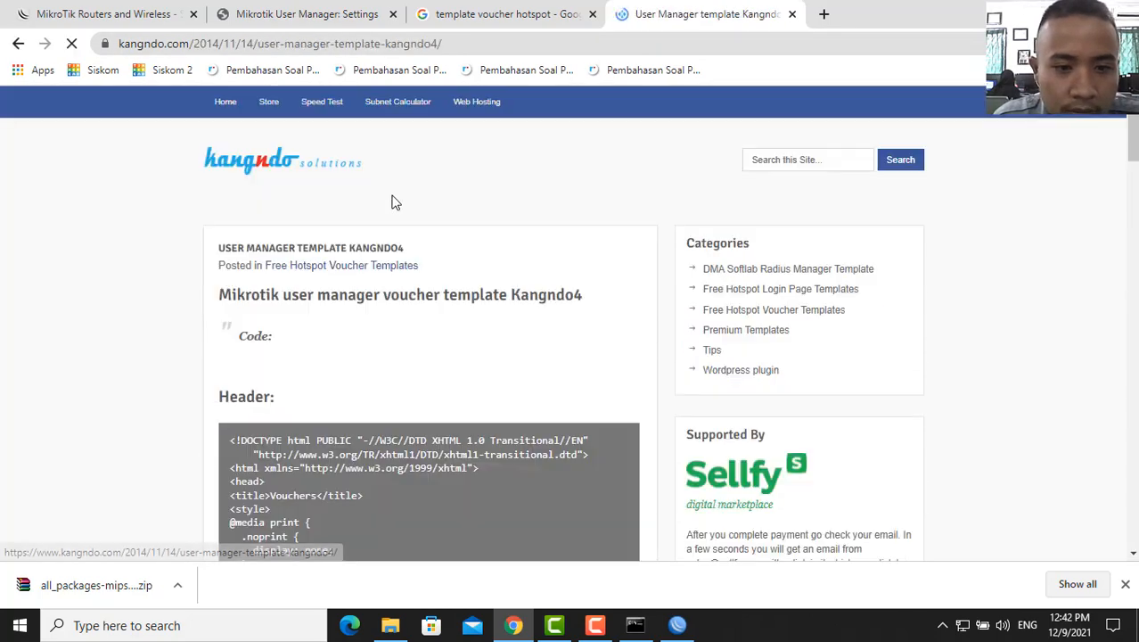
scroll(401, 356, "down", 5)
scroll(373, 325, "up", 2)
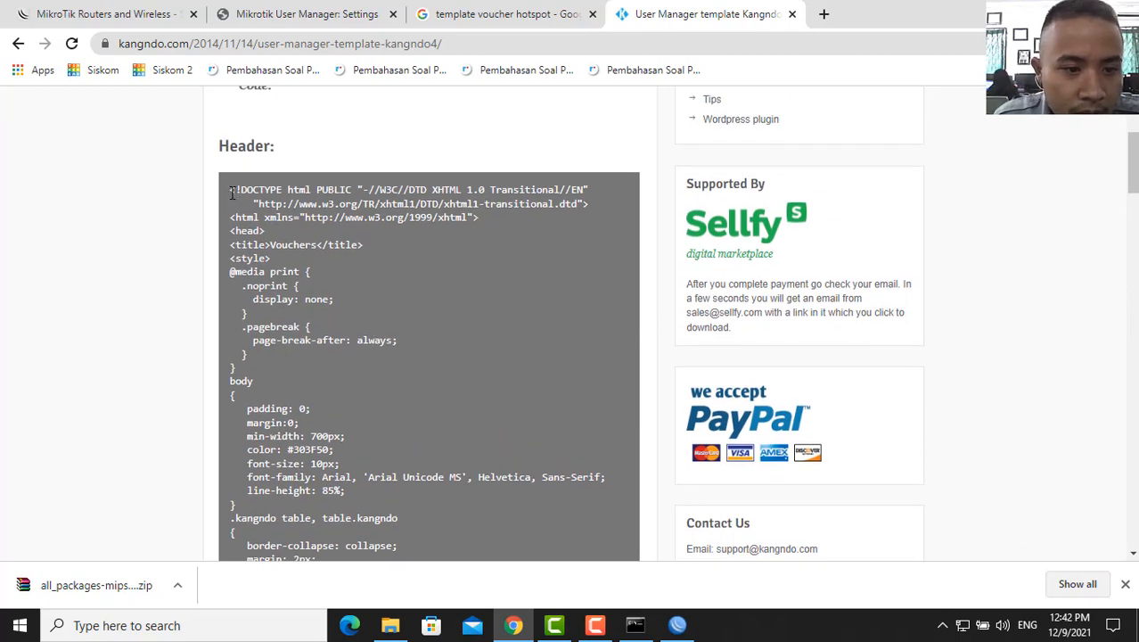
left_click_drag(232, 192, 358, 489)
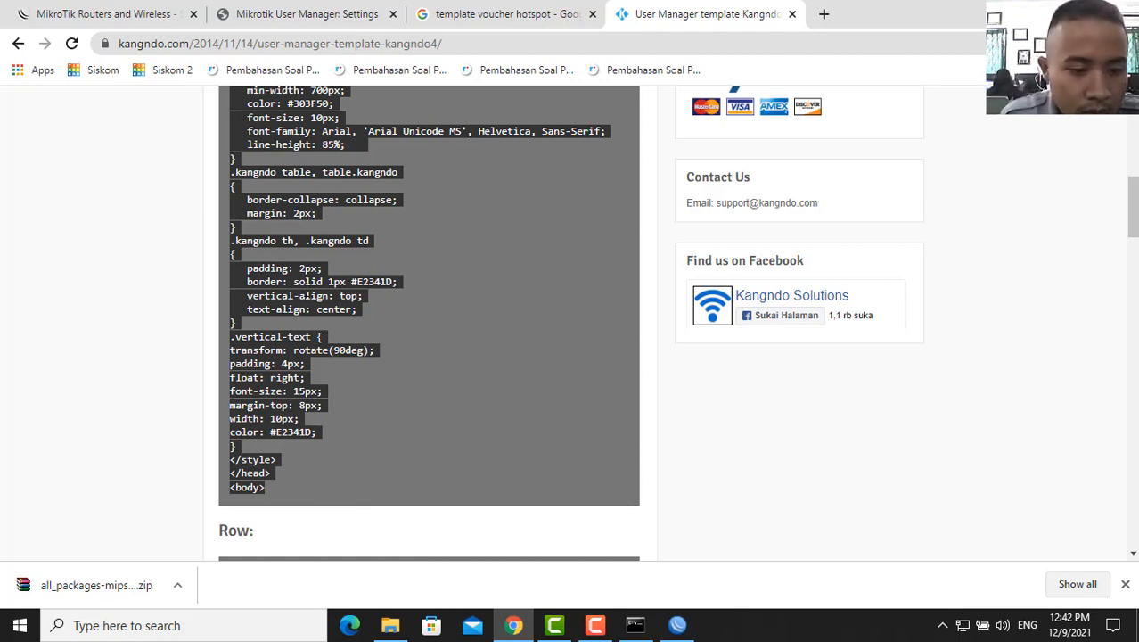
scroll(305, 294, "up", 2)
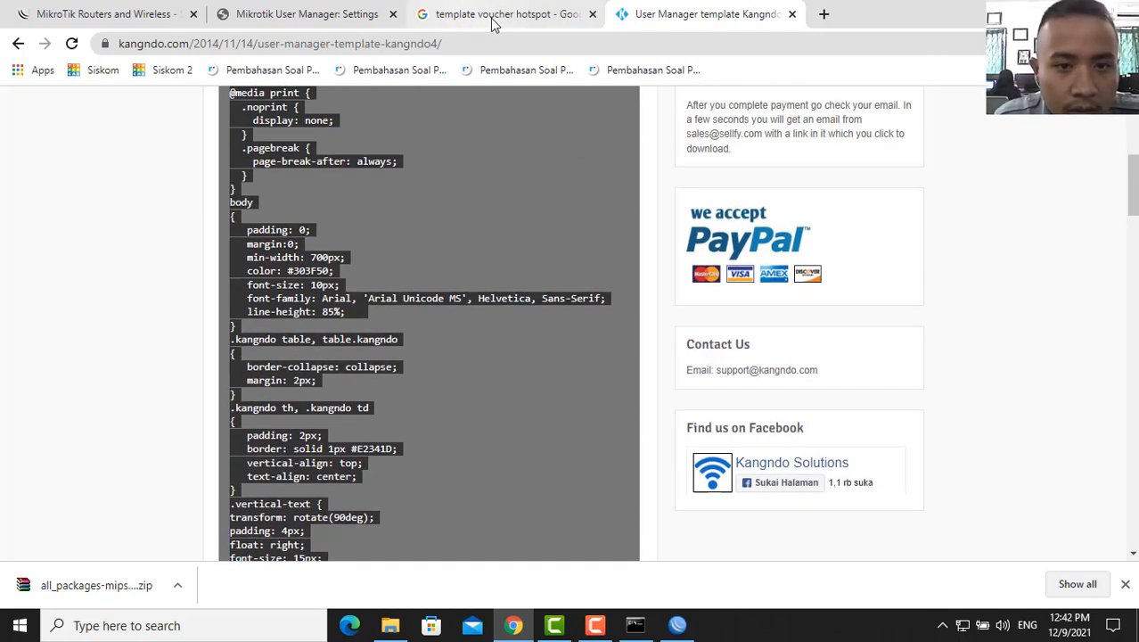
- Paste the header code into the khabibvoucher Header field, then bring the article's Row code into view
left_click(341, 12)
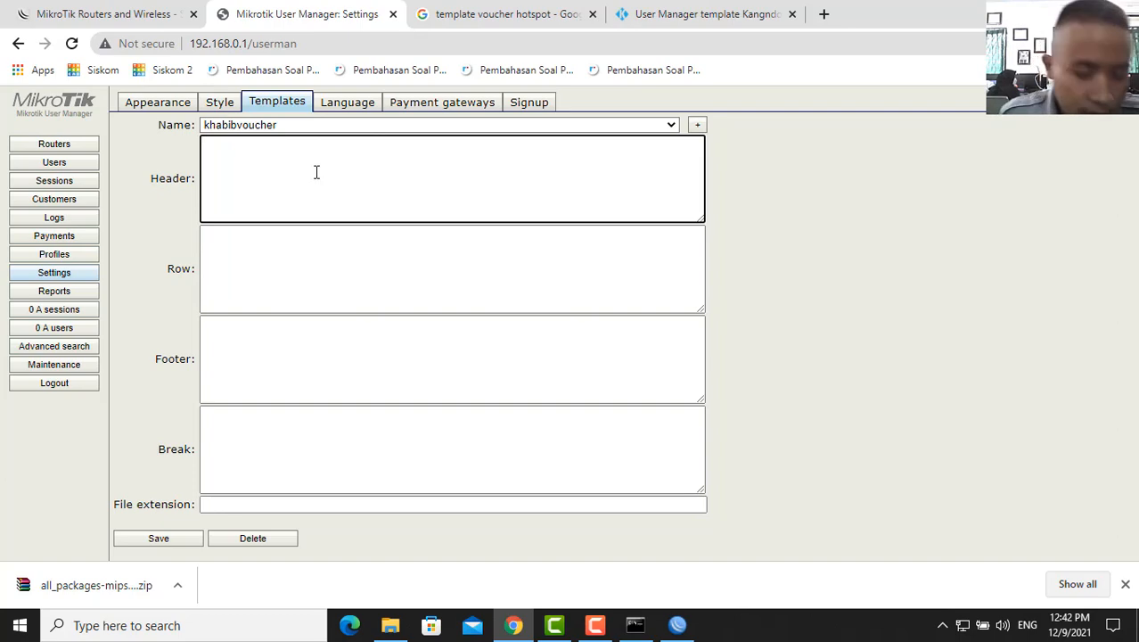
key("ctrl+v")
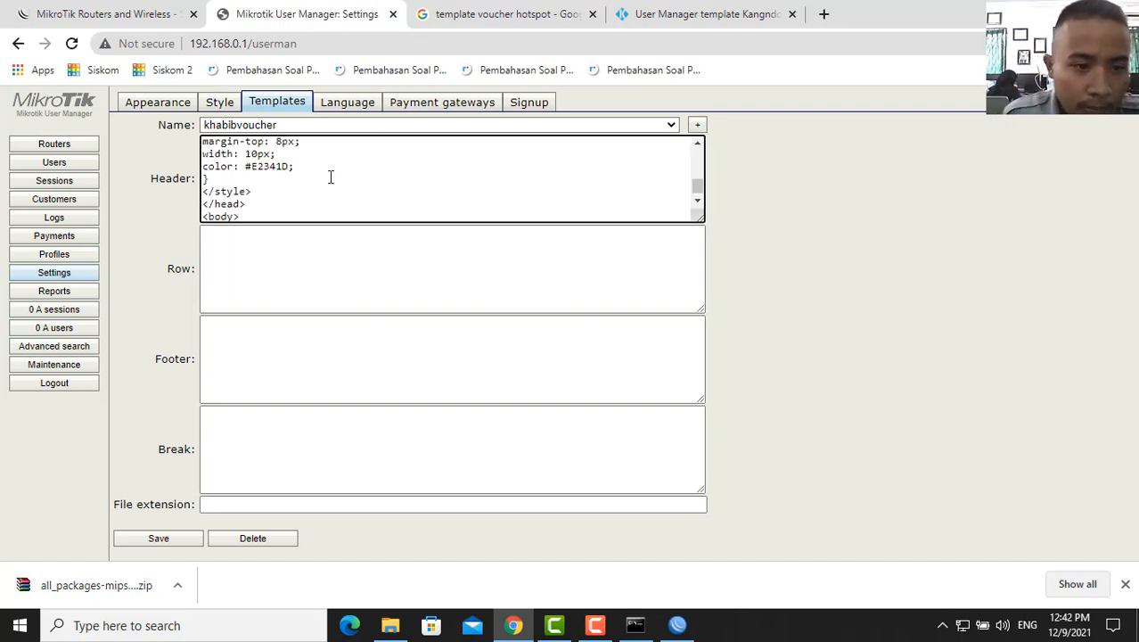
left_click(310, 240)
left_click(675, 14)
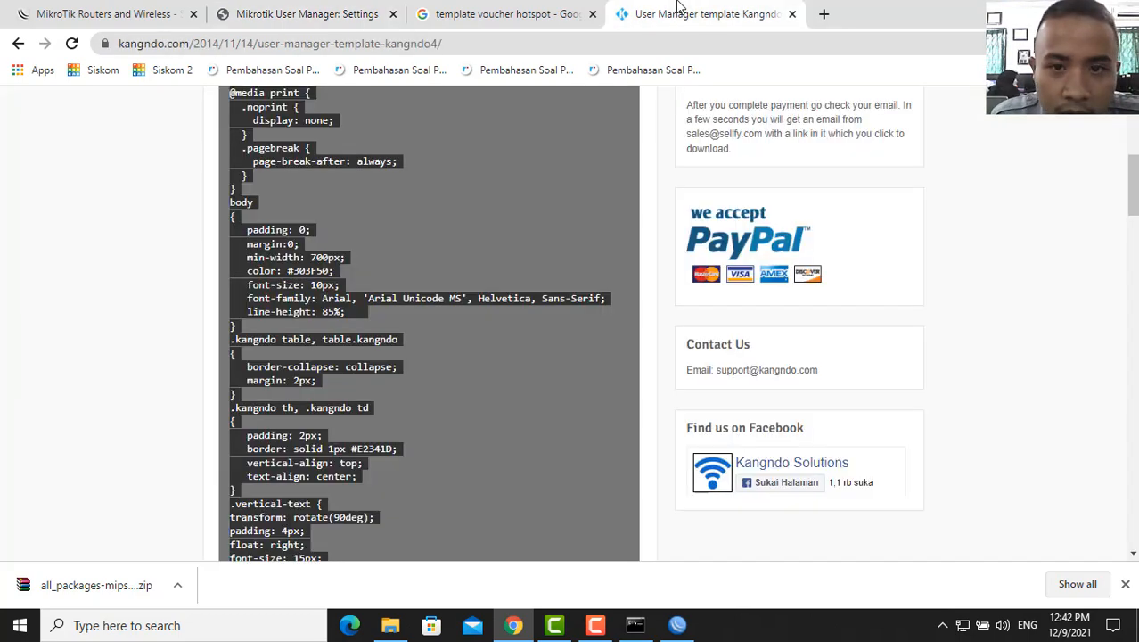
scroll(294, 318, "down", 7)
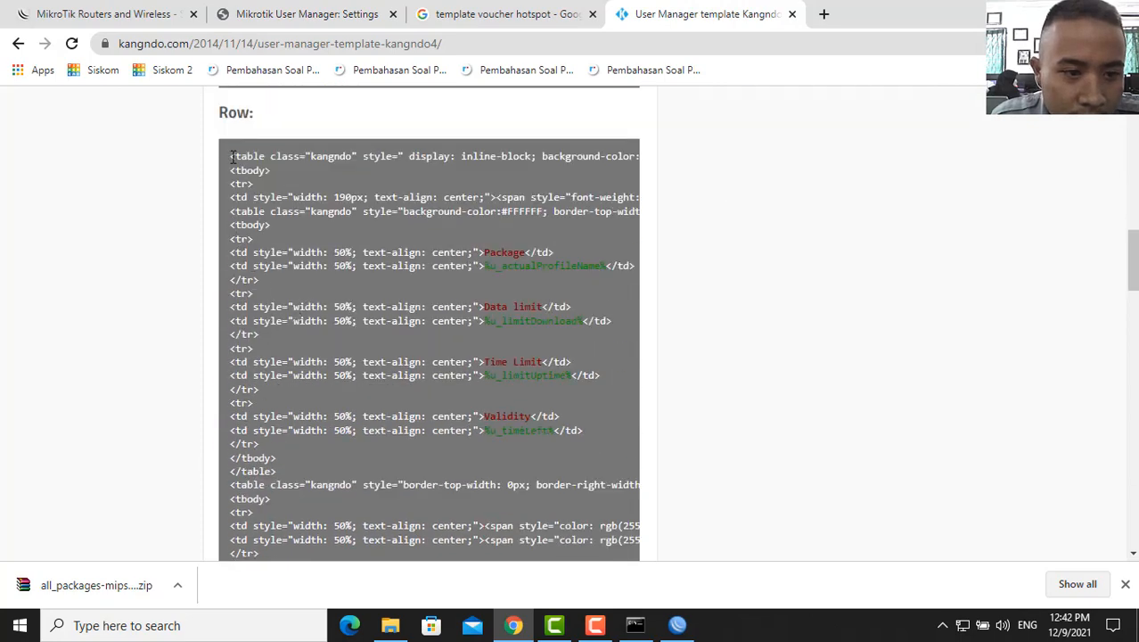
- Copy the Kangndo4 Row and Footer code into the template's Row and Footer fields
left_click_drag(231, 156, 350, 289)
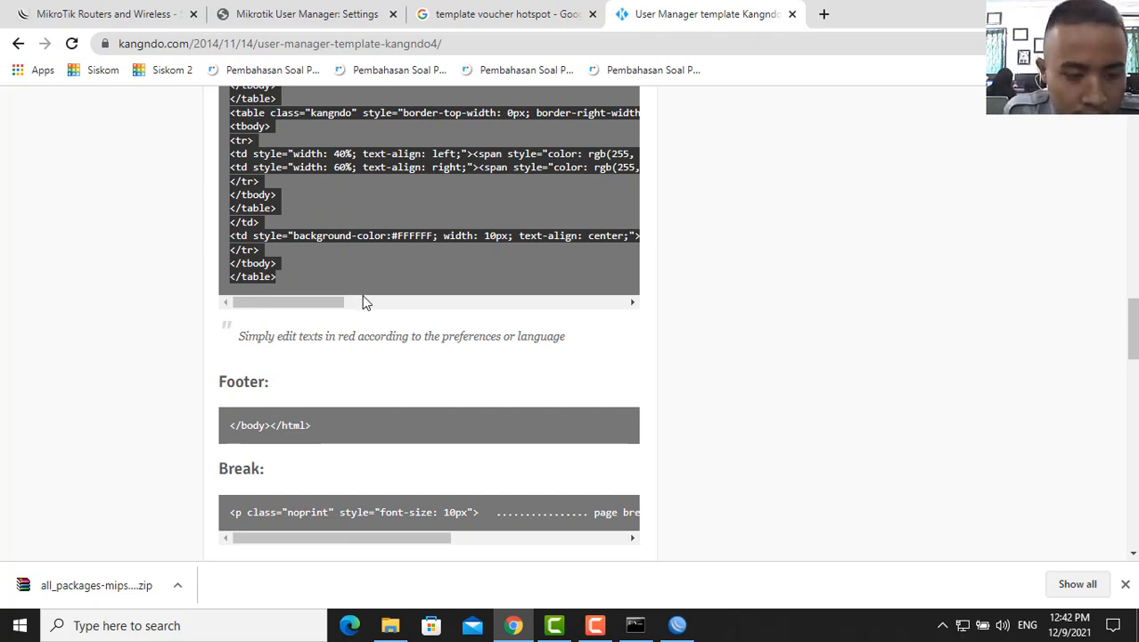
left_click(331, 8)
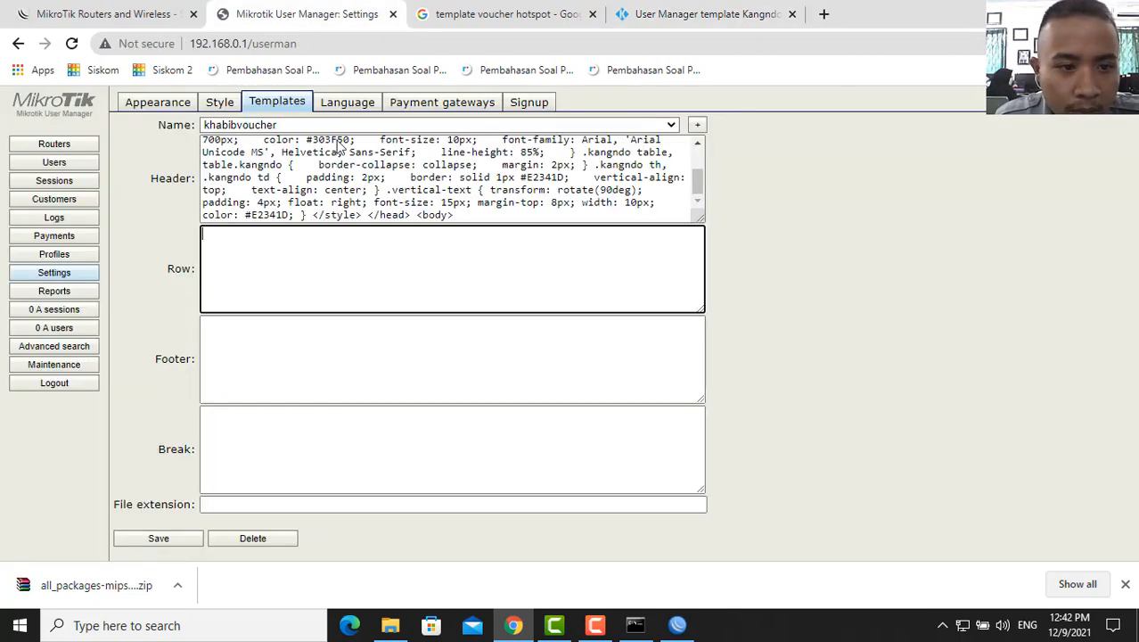
key("ctrl+v")
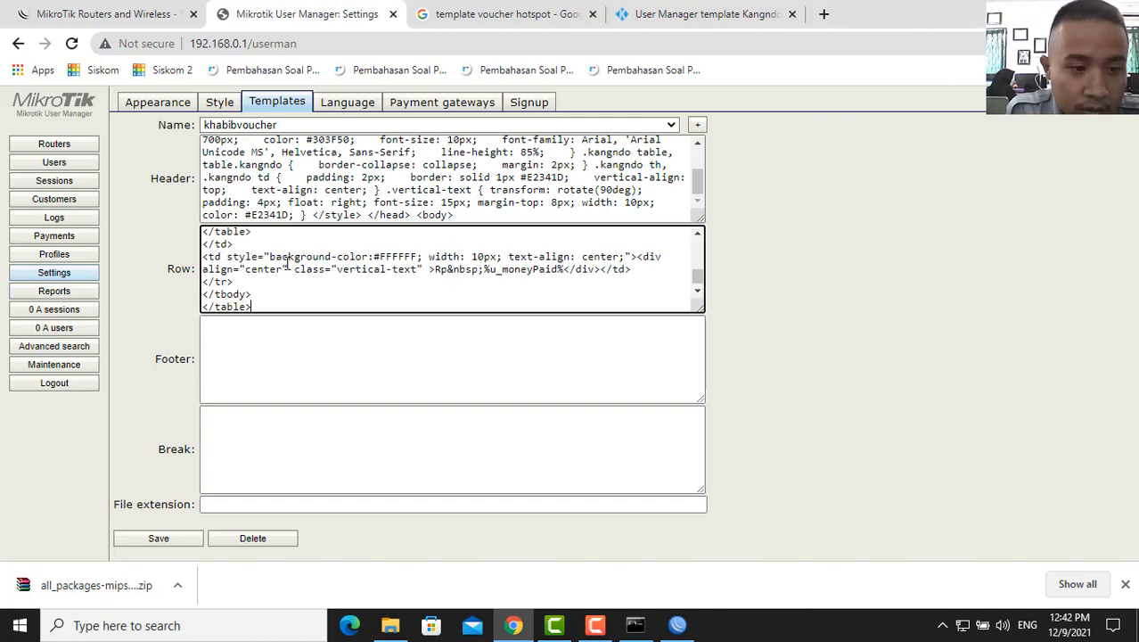
left_click(273, 334)
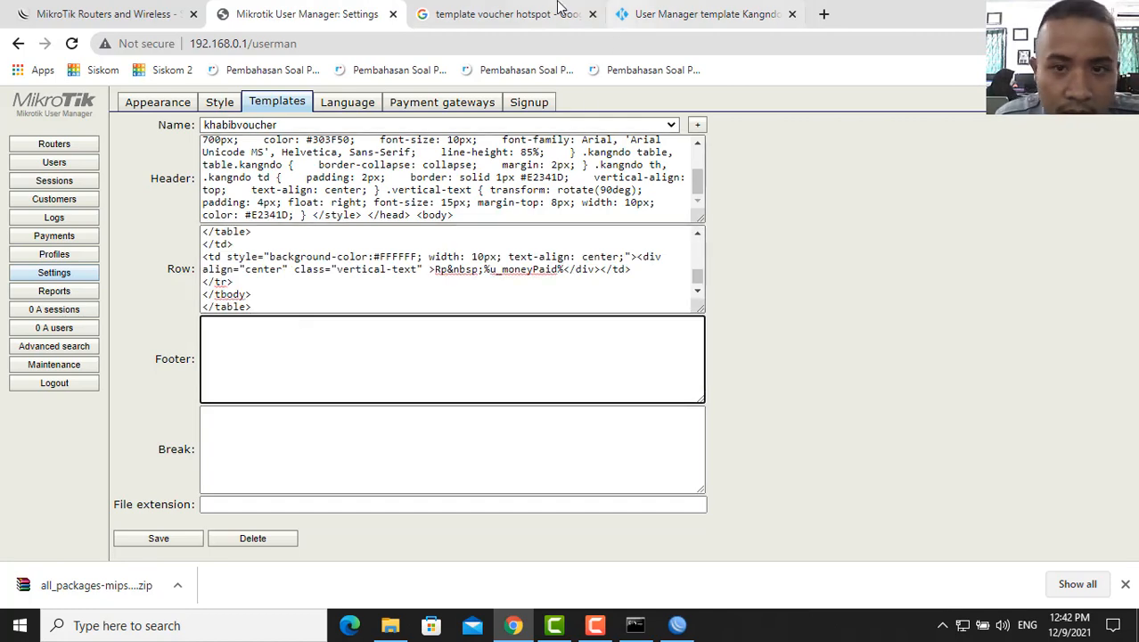
left_click(659, 7)
left_click_drag(320, 423, 230, 406)
key("ctrl+c")
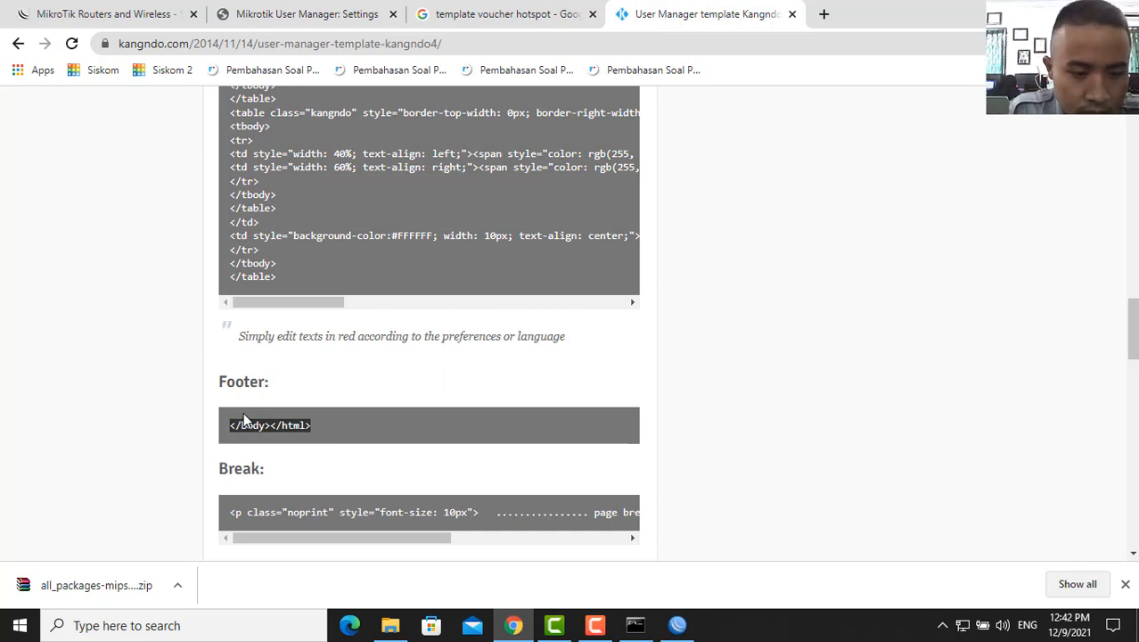
left_click(303, 13)
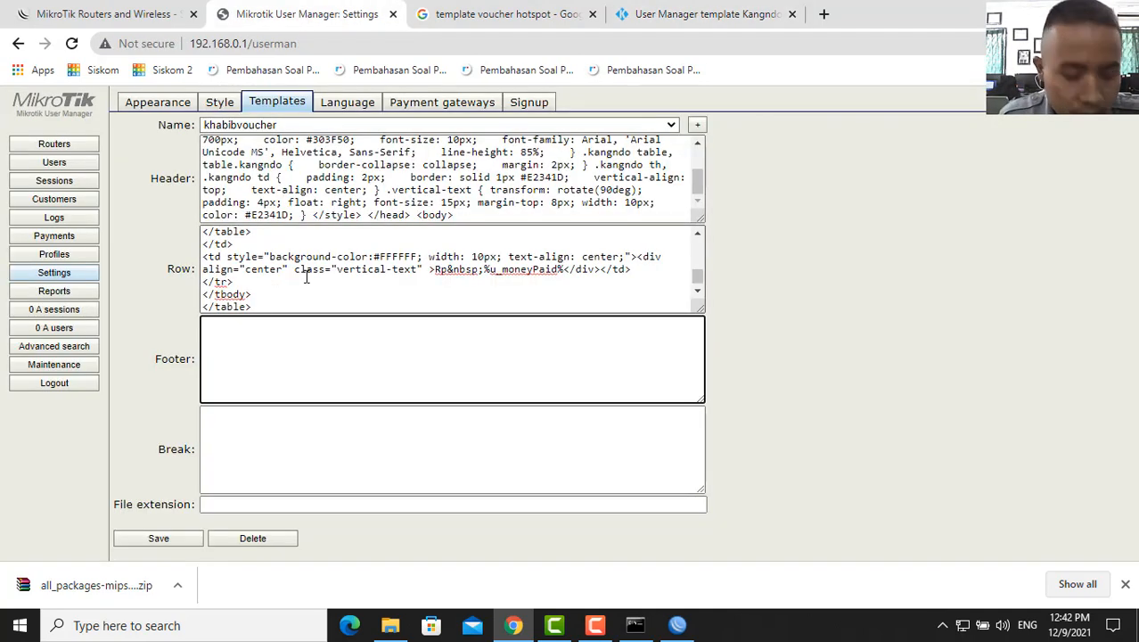
key("ctrl+v")
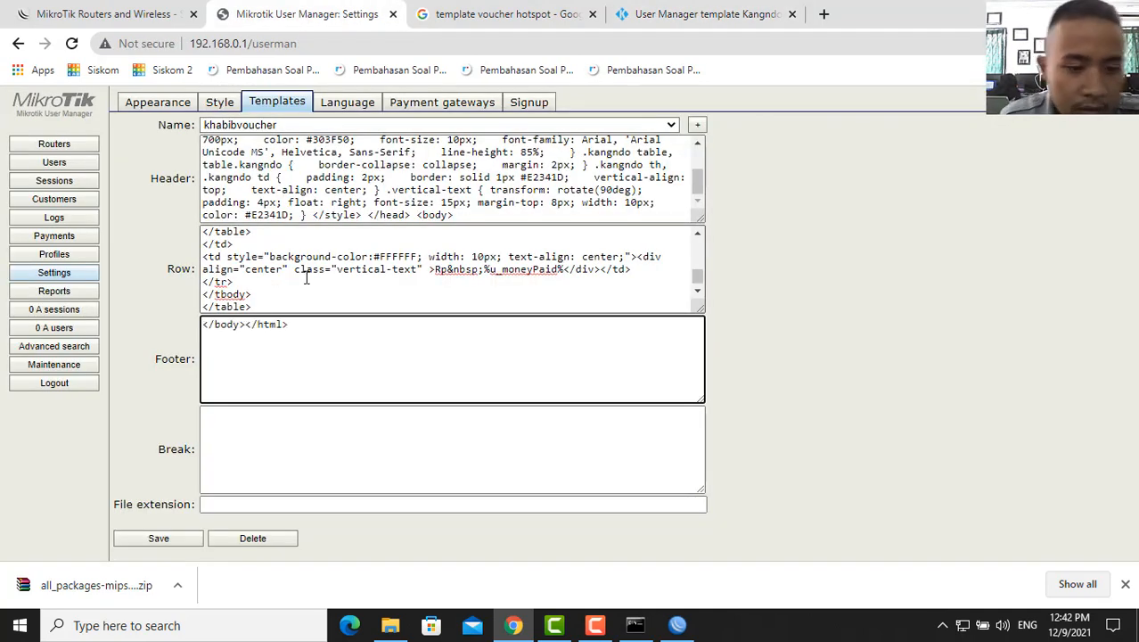
- Paste the page-break snippet into Break and save the khabibvoucher template
left_click(256, 422)
left_click(681, 15)
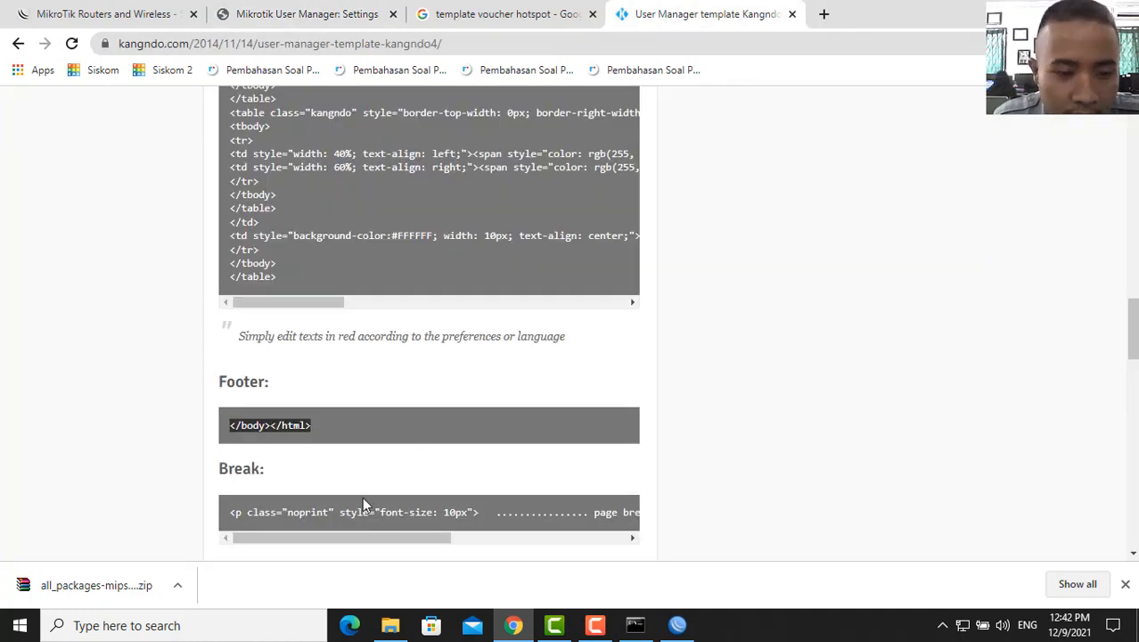
left_click_drag(232, 515, 652, 392)
key("ctrl+c")
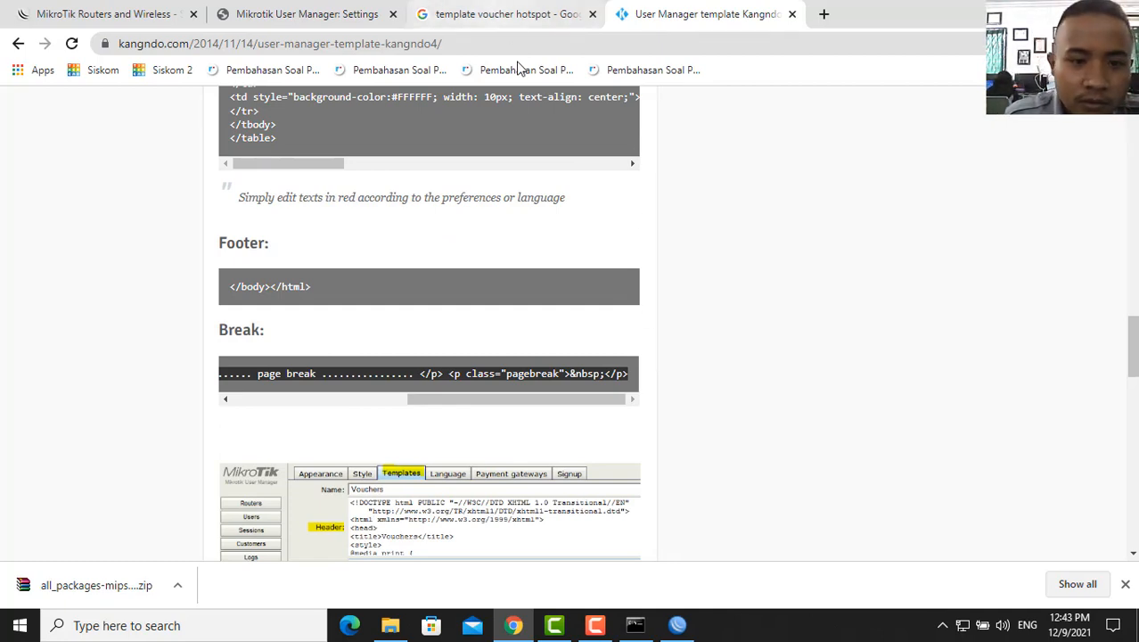
left_click(376, 8)
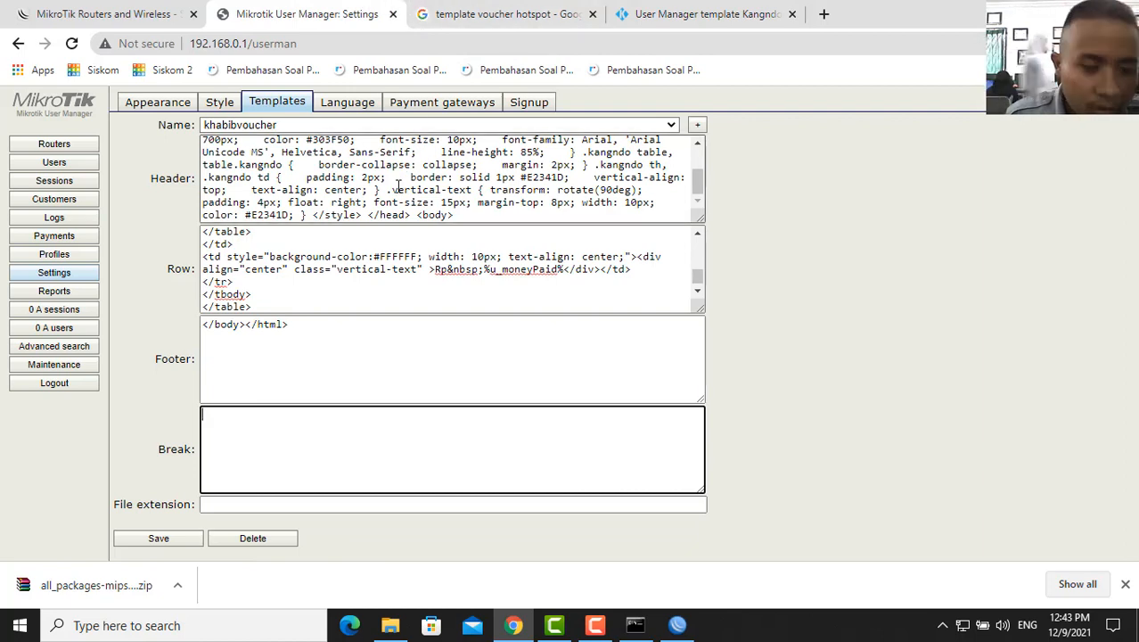
key("ctrl+v")
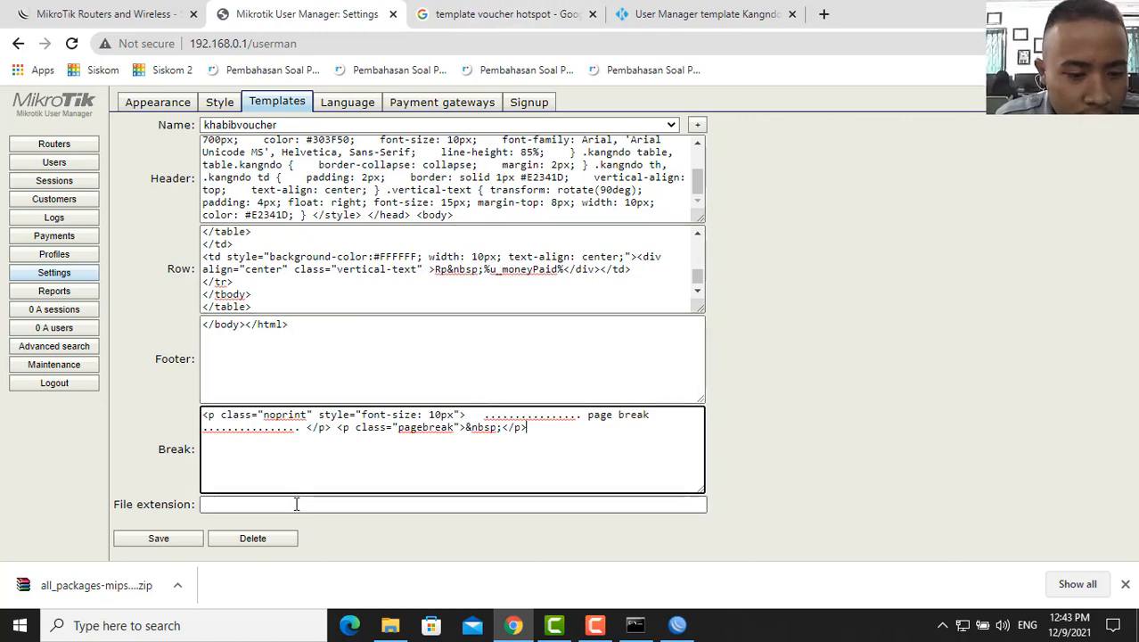
left_click(192, 541)
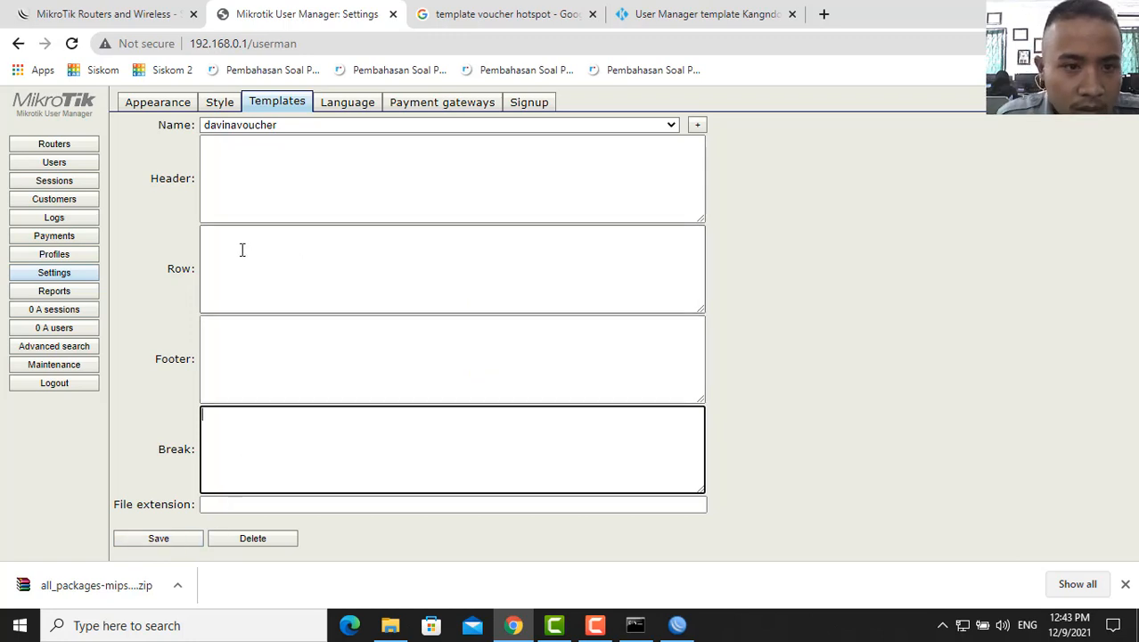
- Go to the Users list and start a batch user addition
left_click(675, 128)
left_click(675, 127)
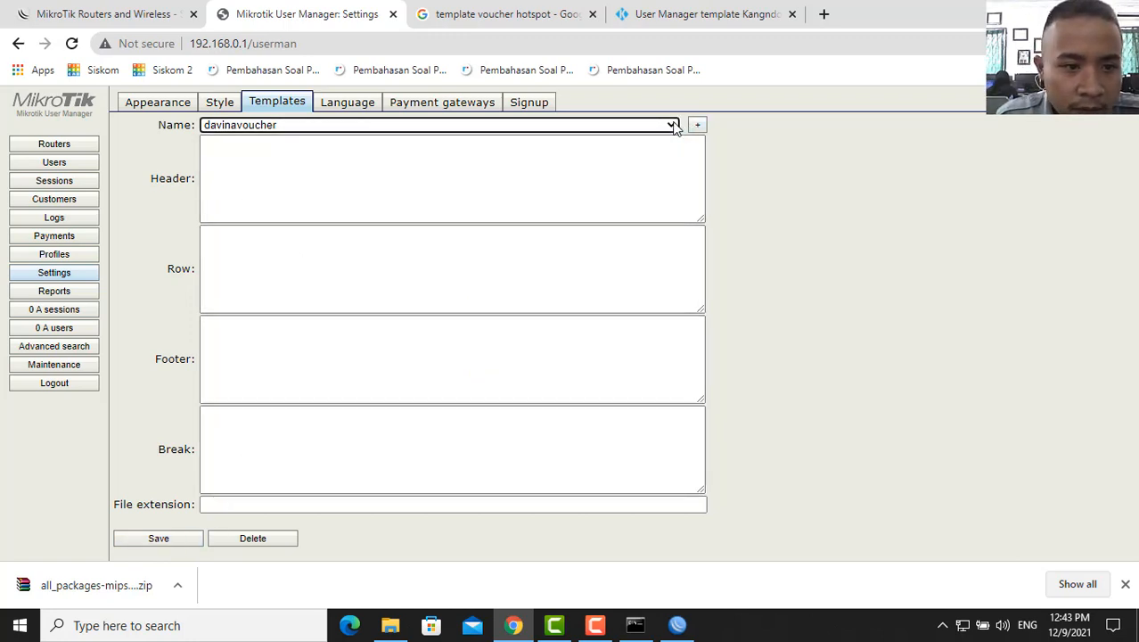
left_click(63, 146)
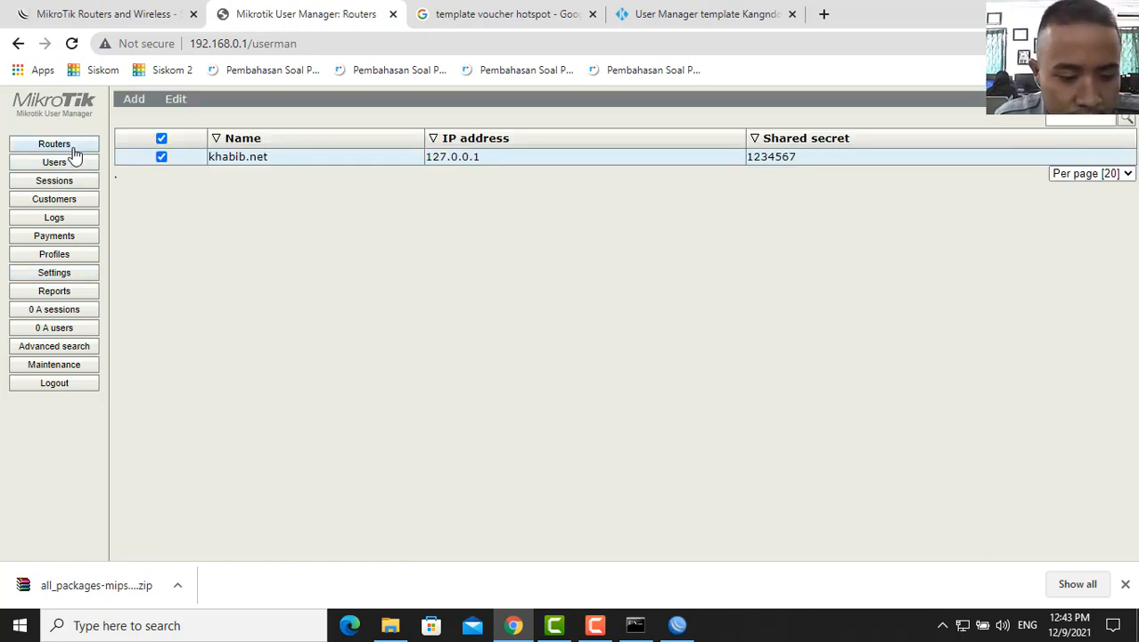
left_click(79, 159)
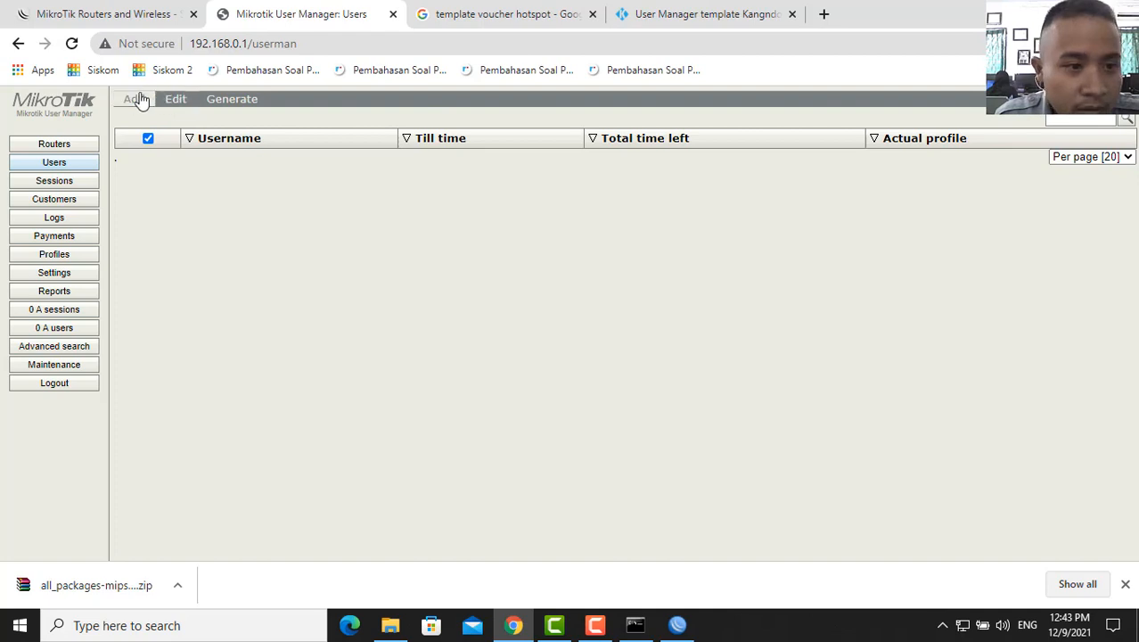
left_click(138, 100)
left_click(155, 133)
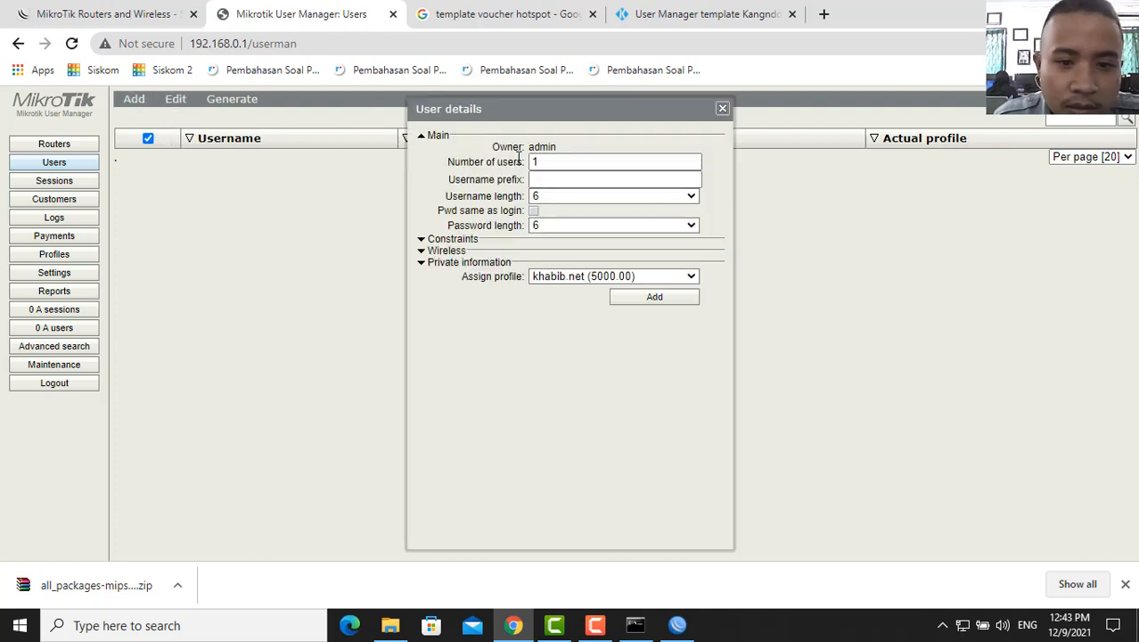
- Generate 10 users with 3-character usernames and passwords same as login
left_click(563, 162)
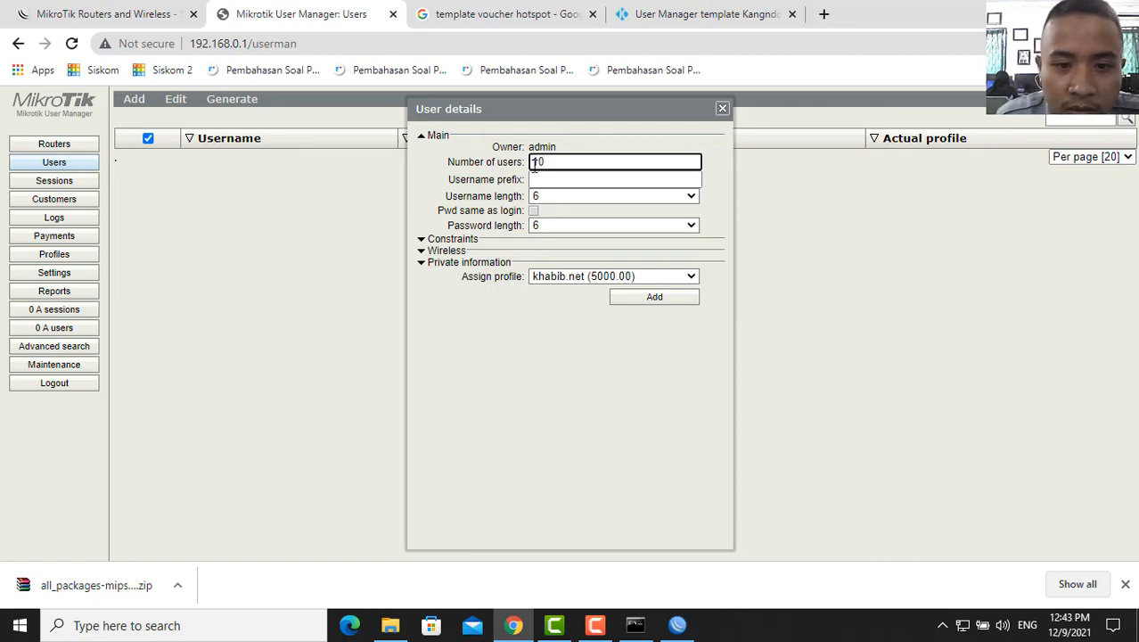
left_click(550, 197)
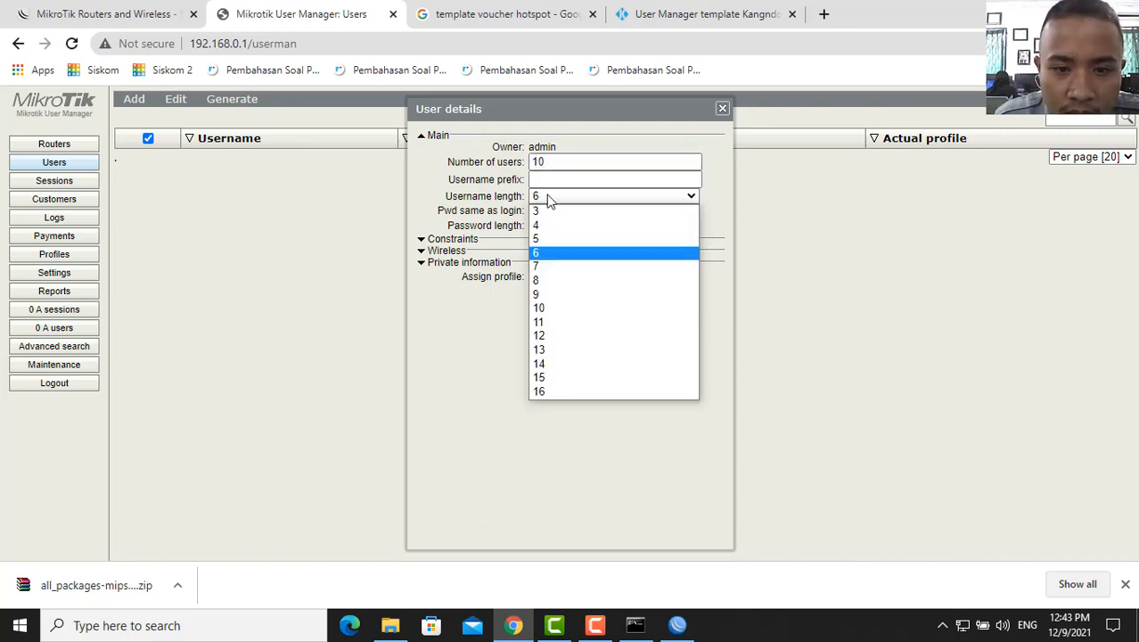
left_click(540, 211)
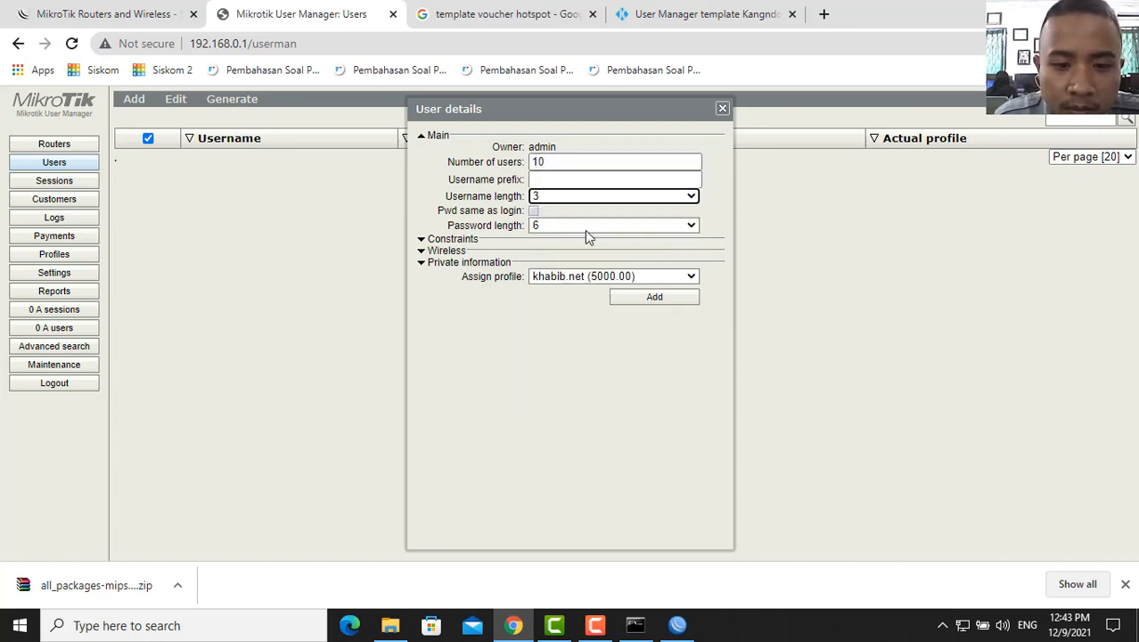
left_click(534, 211)
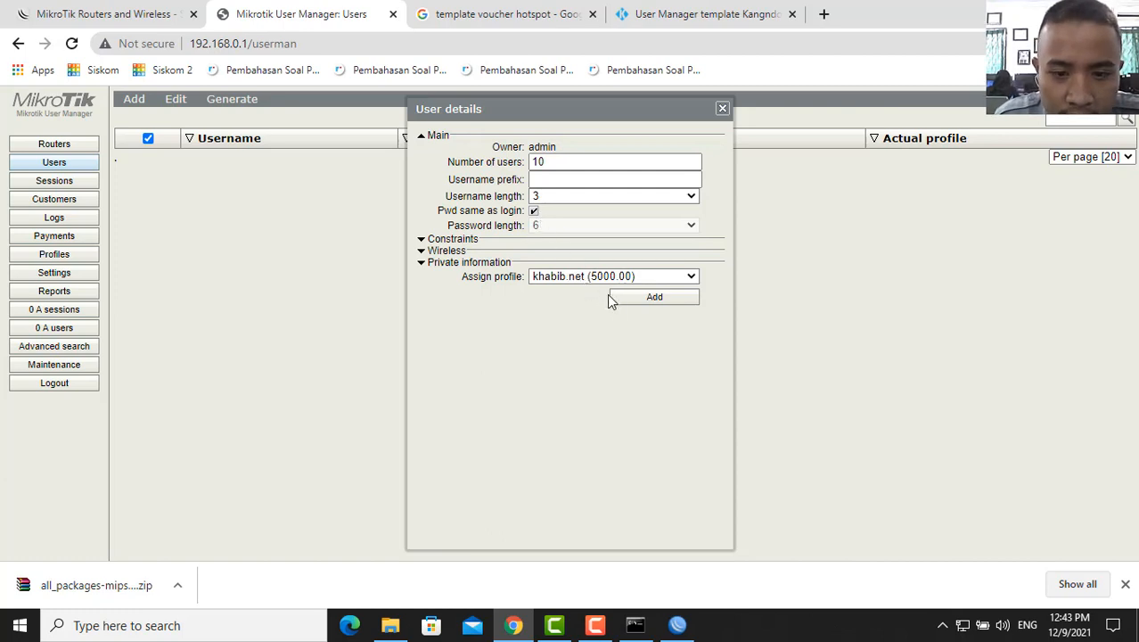
left_click(653, 296)
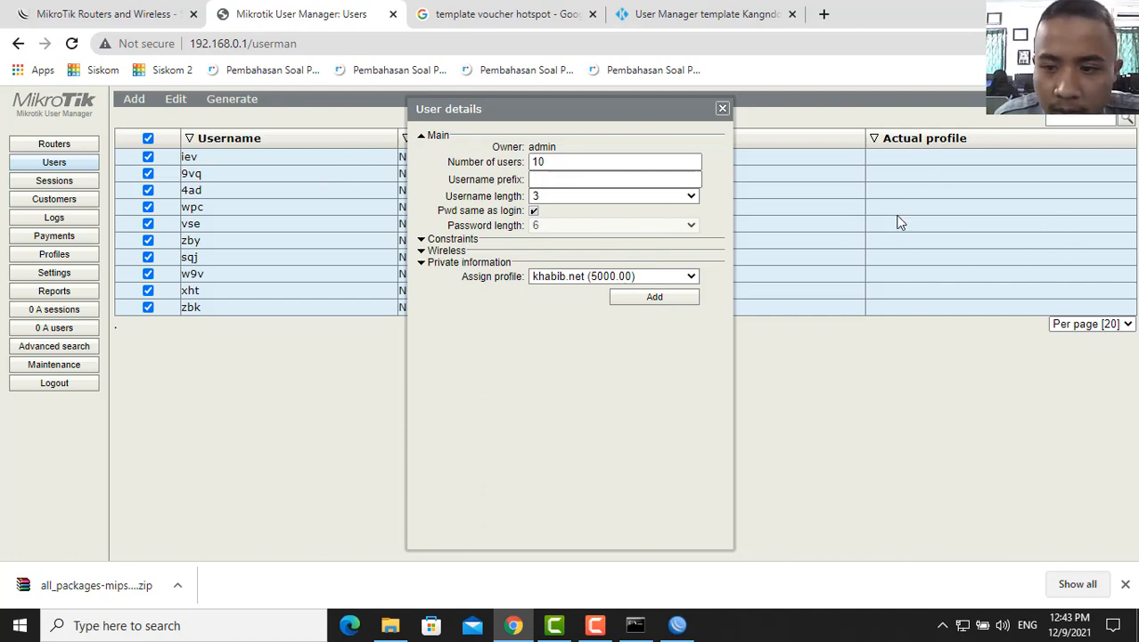
left_click(721, 110)
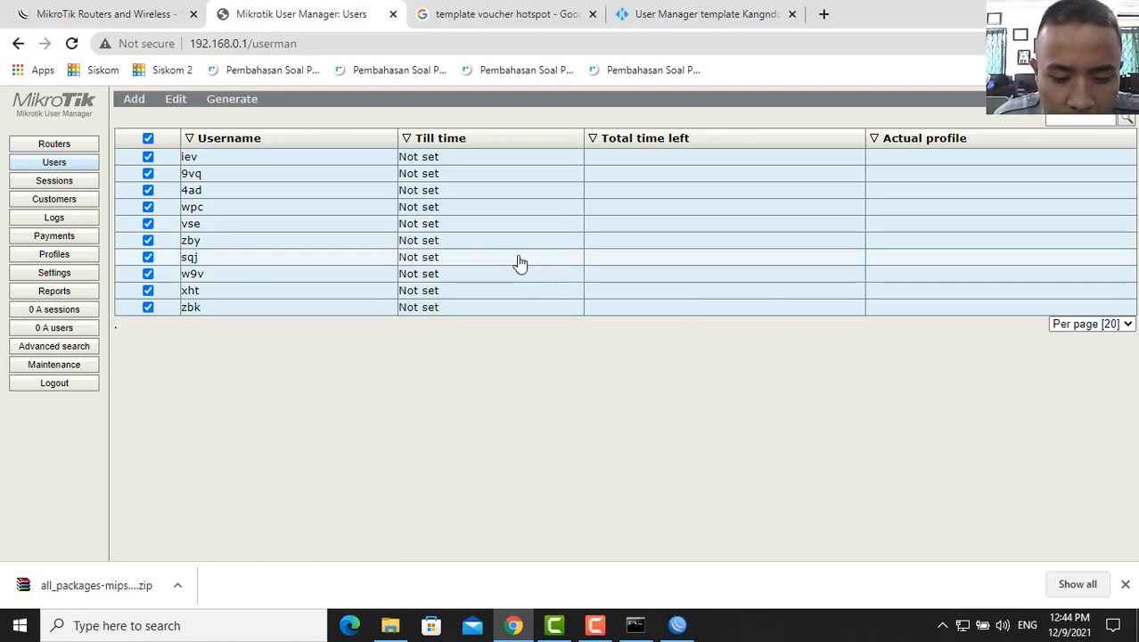
- Enable the ten users and generate their hotspot vouchers with the khabibvoucher template
left_click(181, 101)
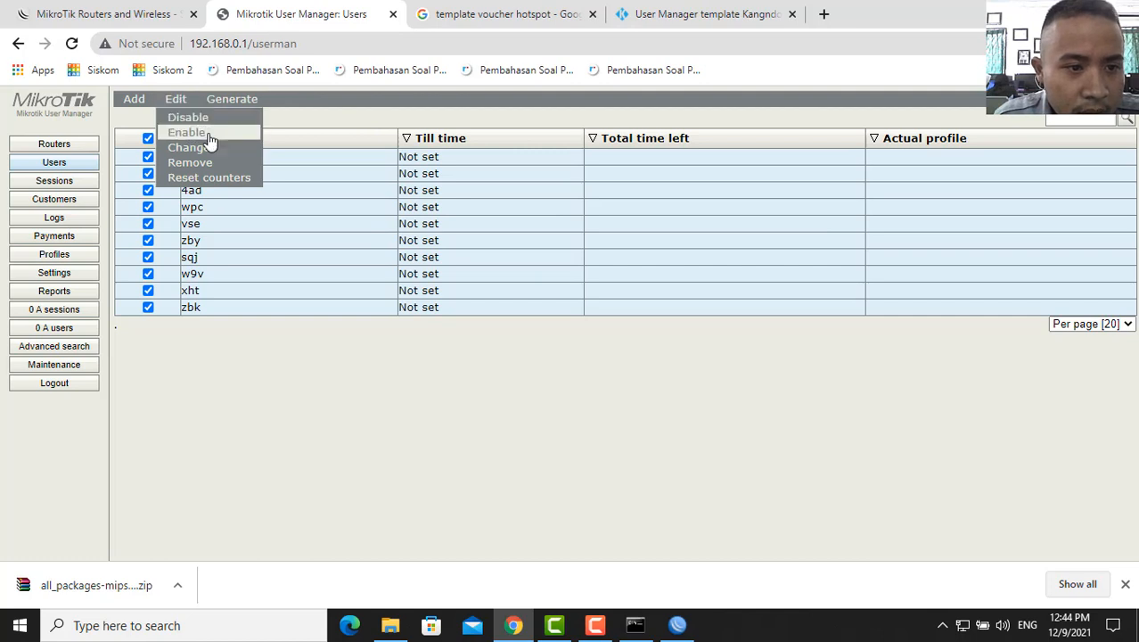
left_click(212, 135)
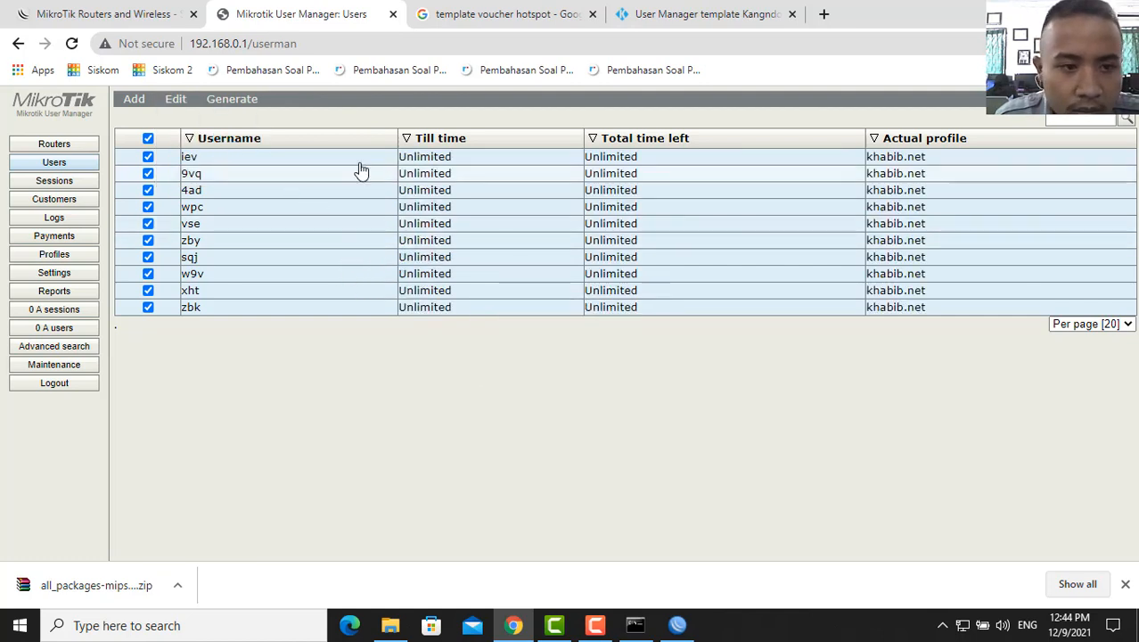
left_click(253, 104)
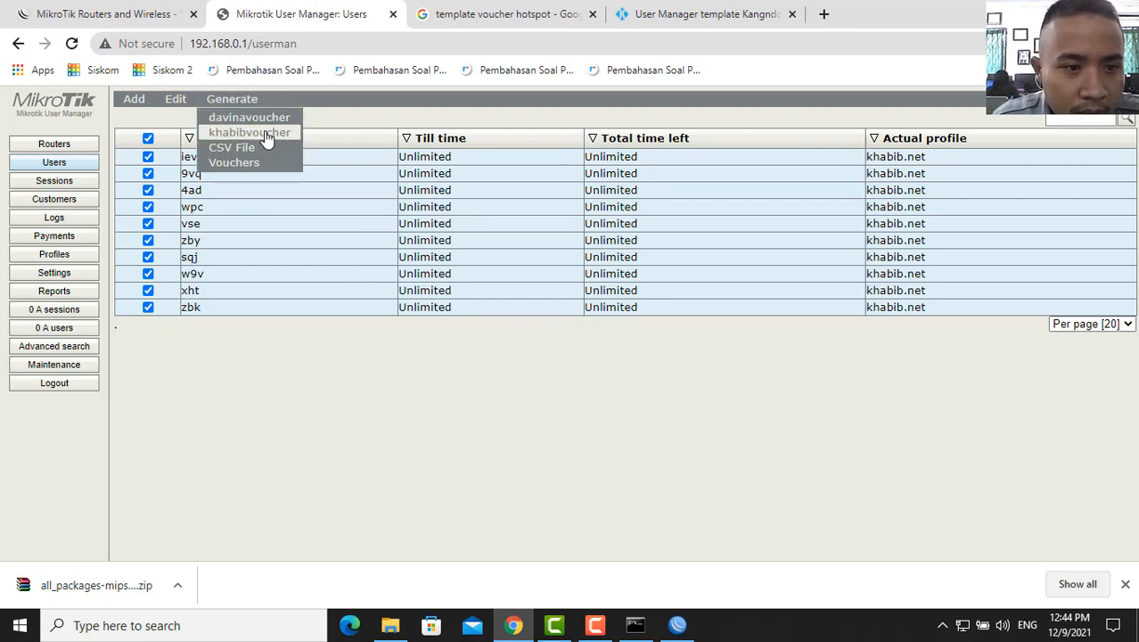
left_click(266, 133)
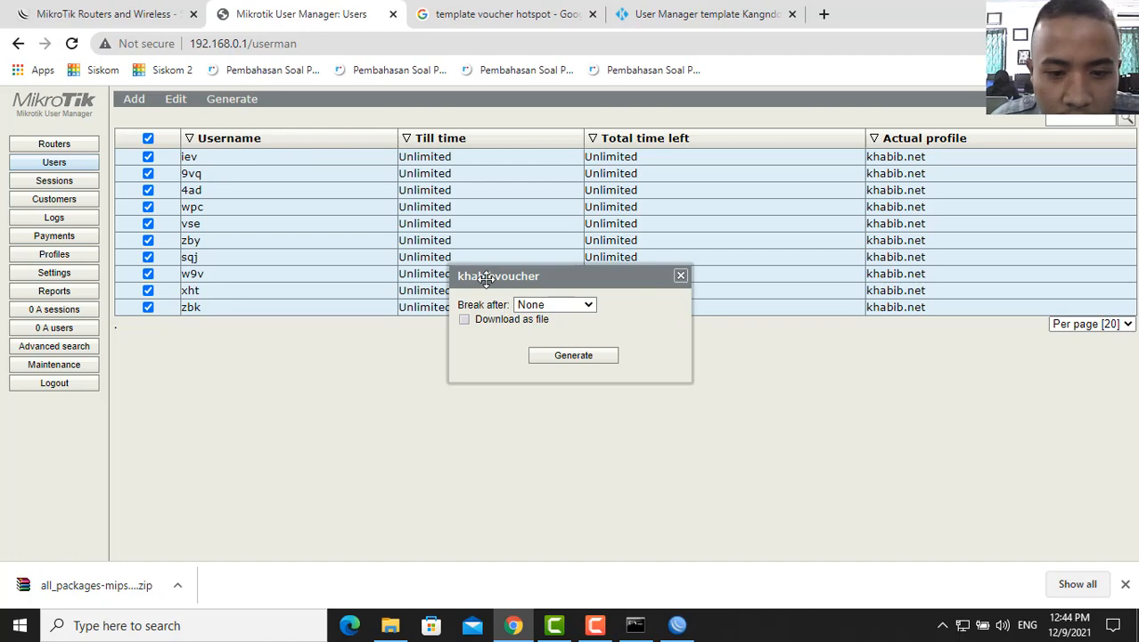
left_click(585, 357)
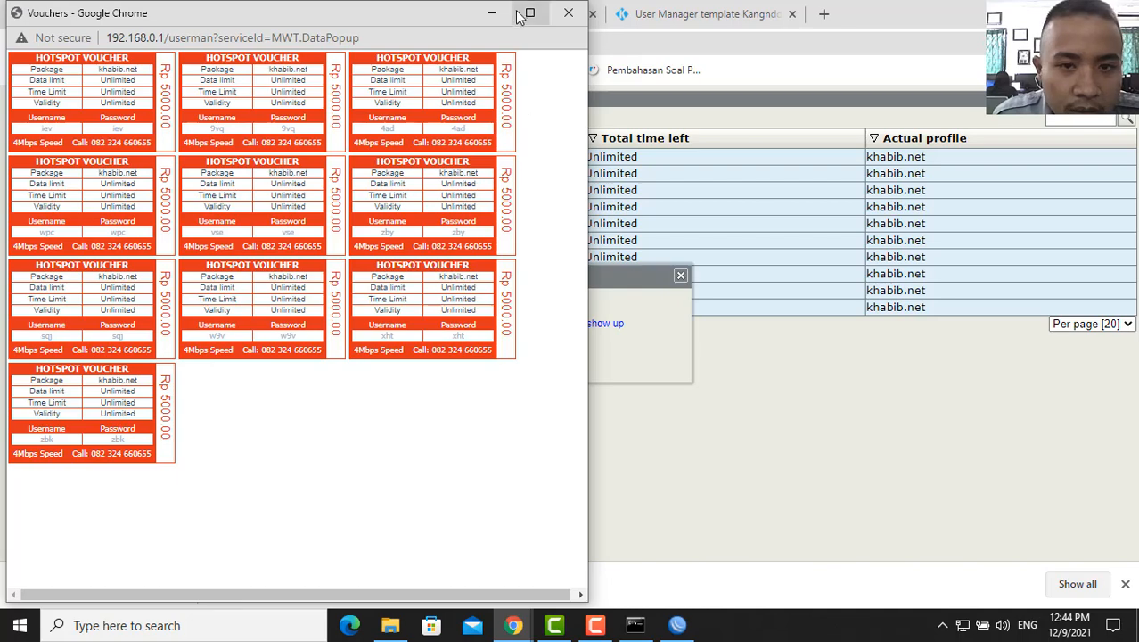
left_click(822, 14)
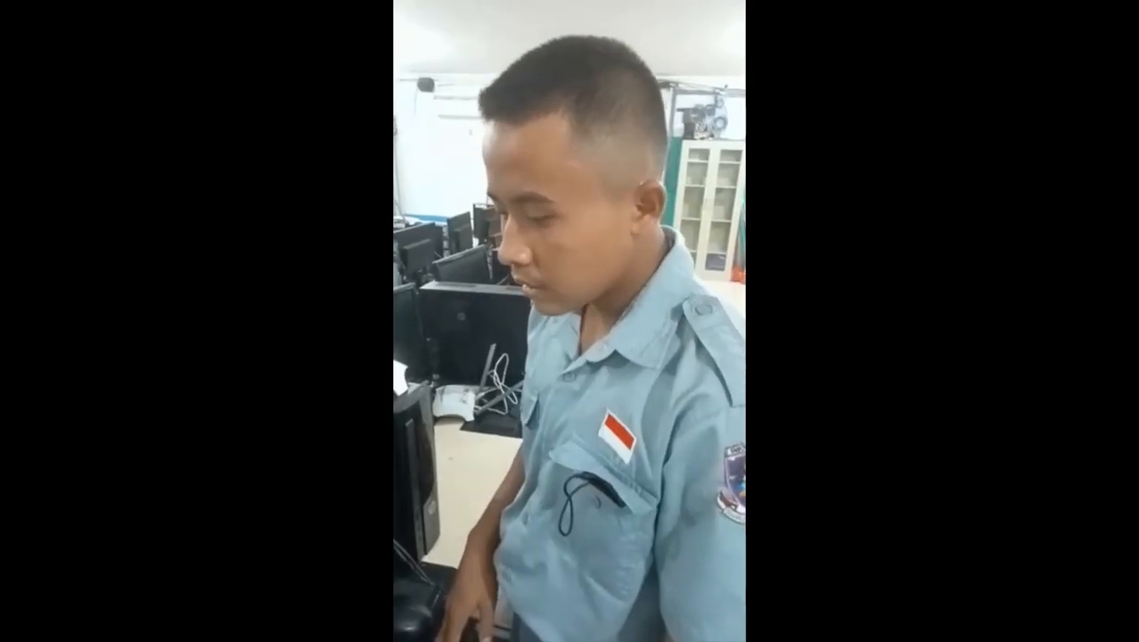
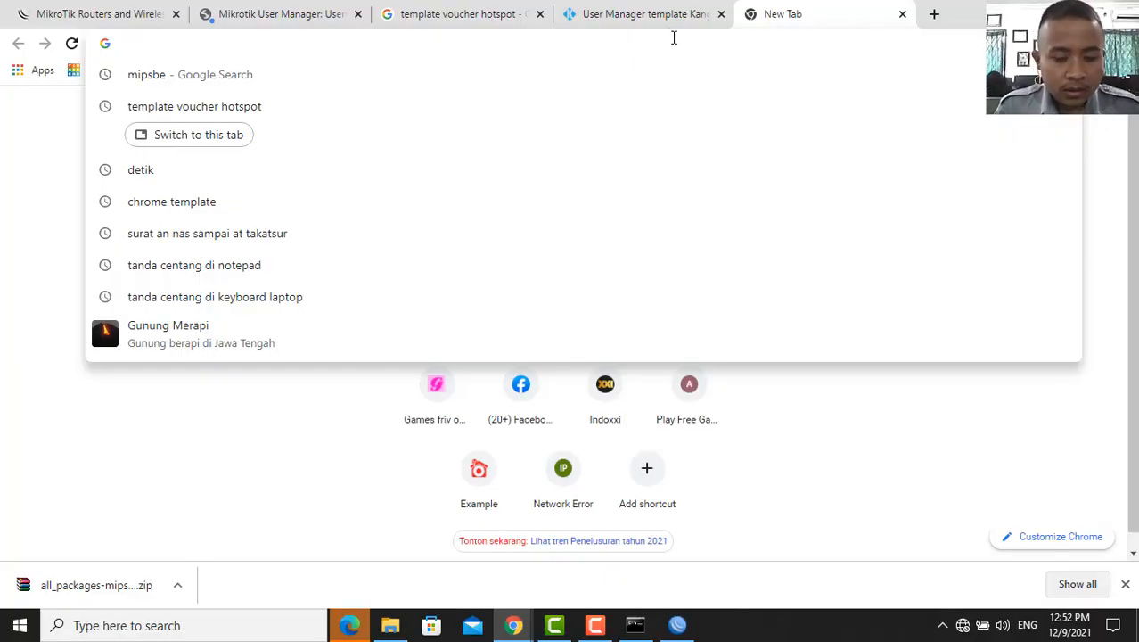
- Load tplinkwifi.net and fill in the router's admin username and password
type("t")
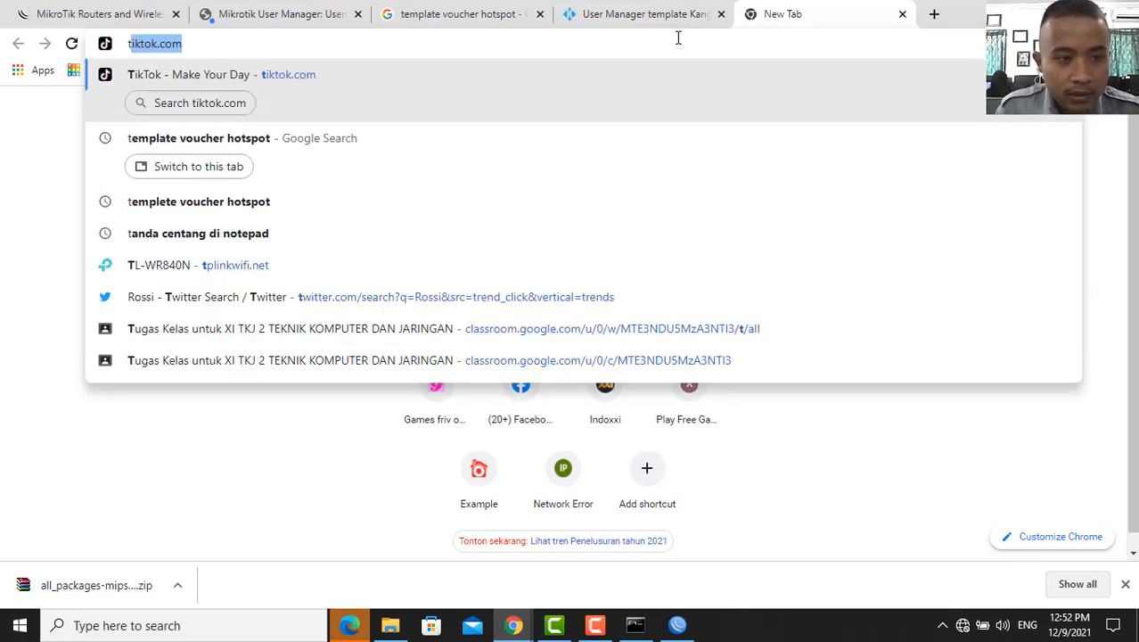
type("p")
key("Return")
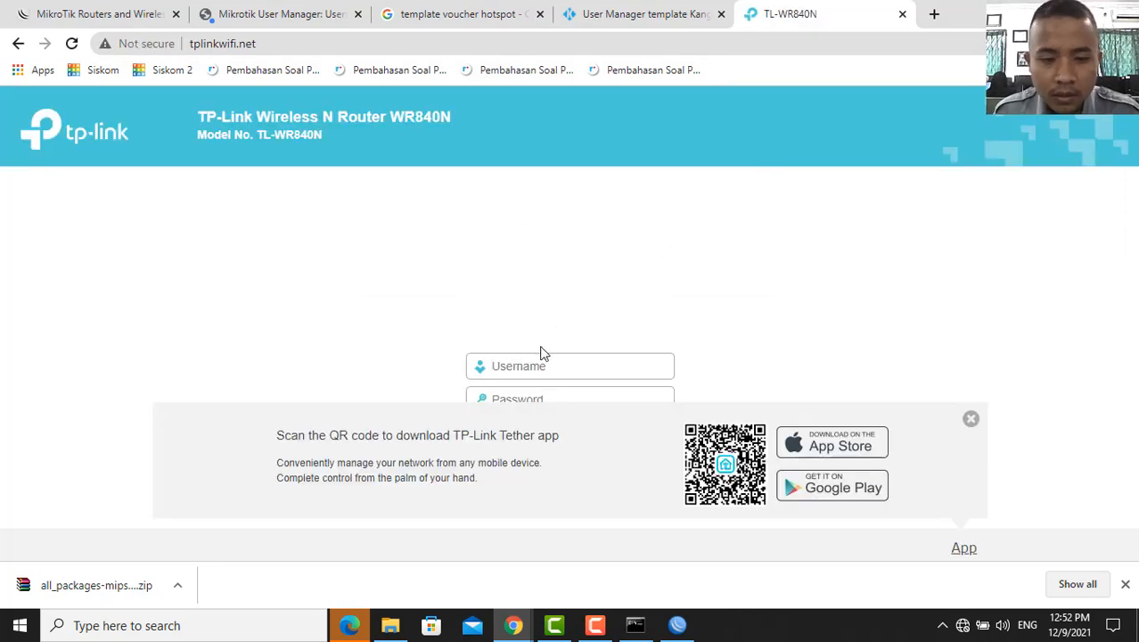
left_click(541, 368)
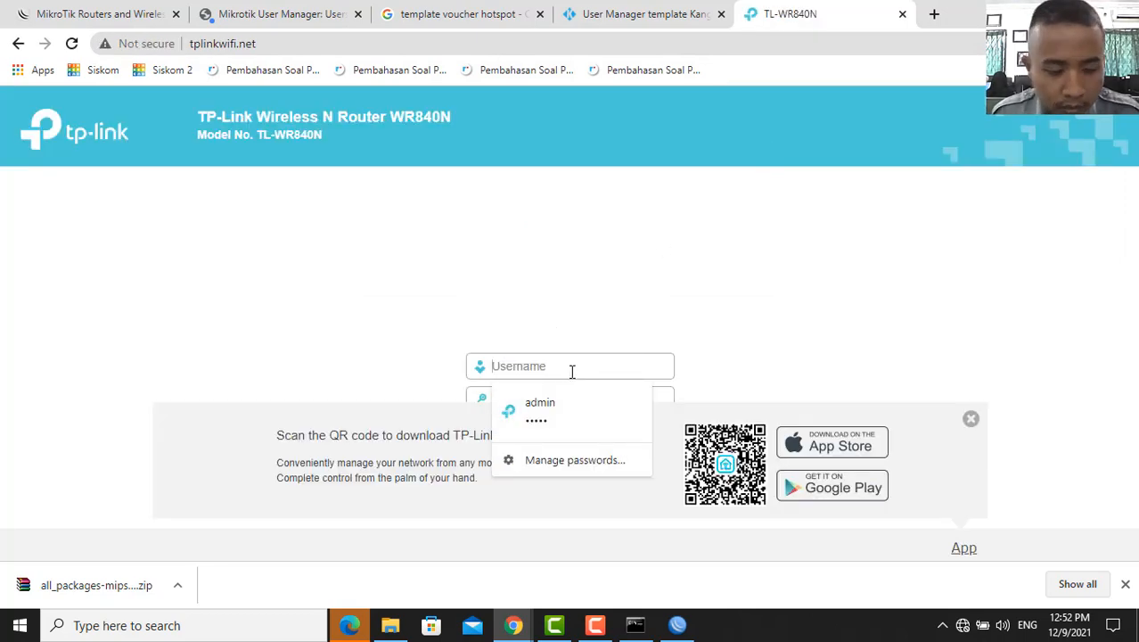
type("admin")
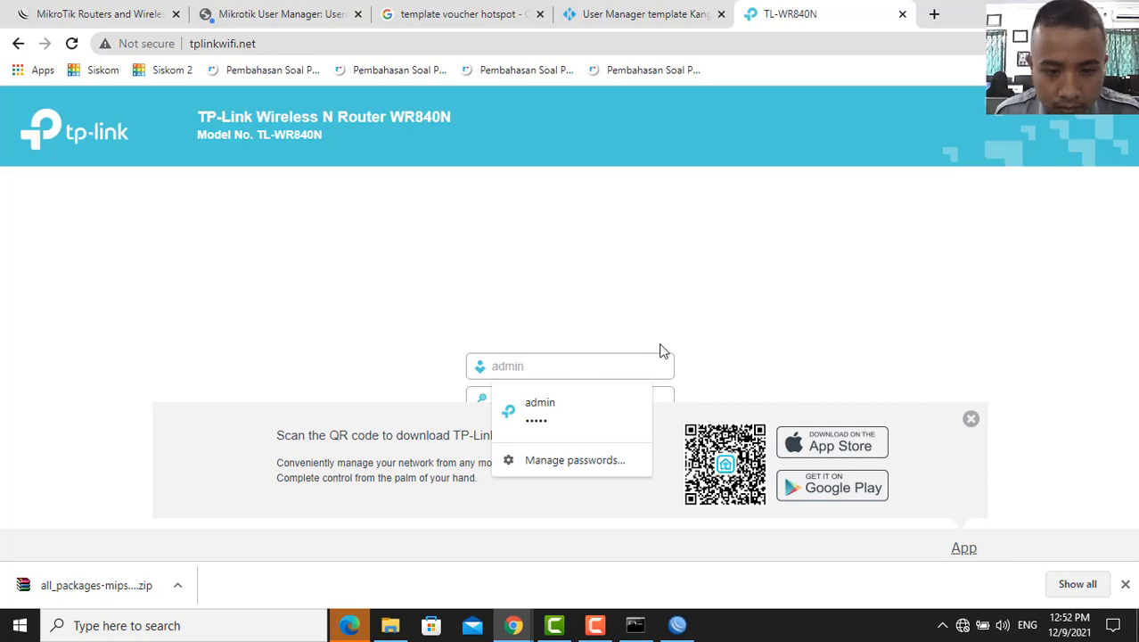
left_click(751, 285)
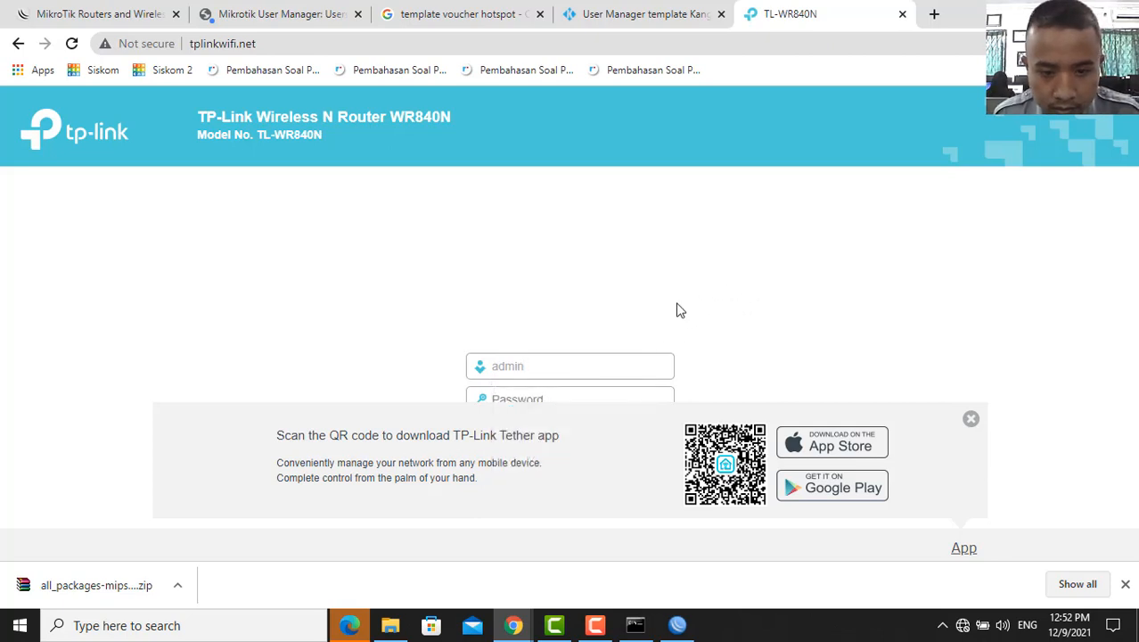
left_click(970, 418)
left_click(598, 402)
type("adm")
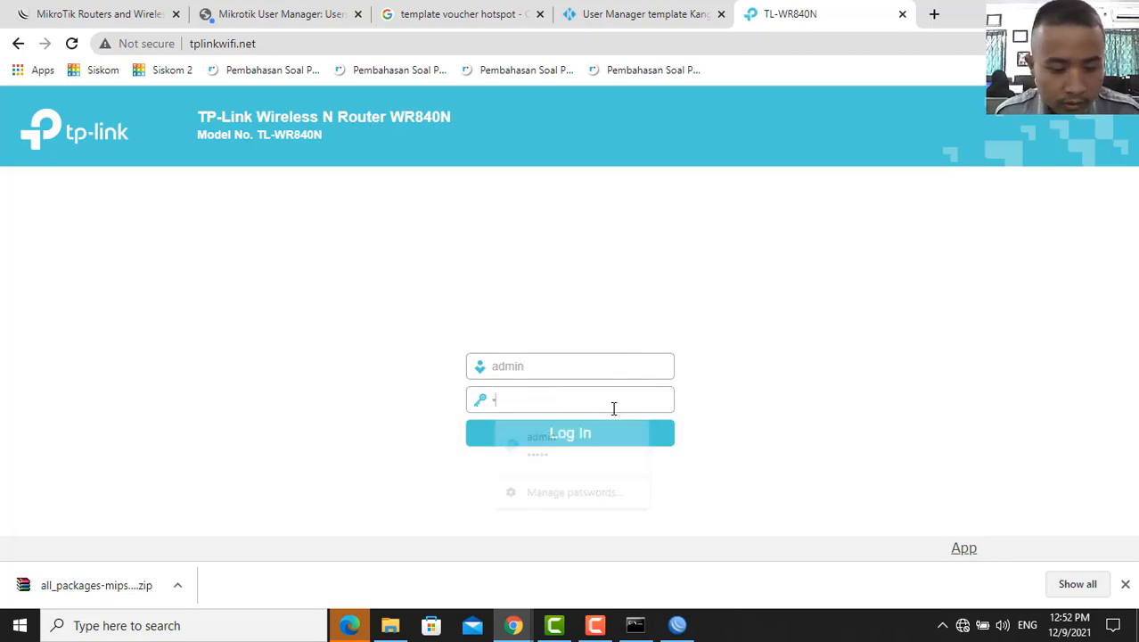
type("in")
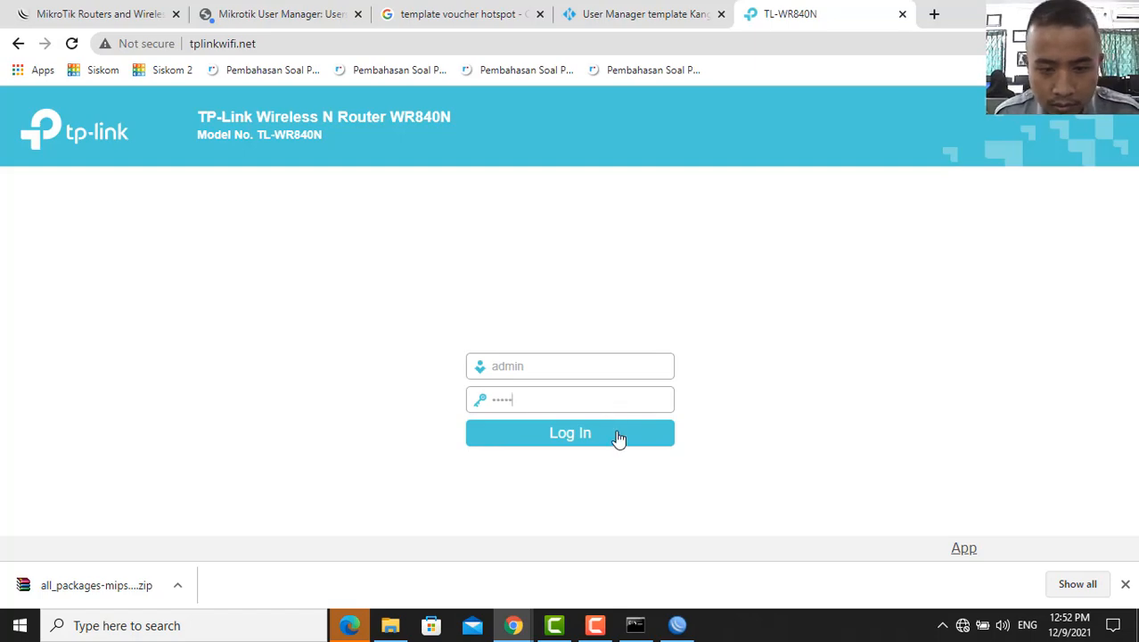
- Log in to the router and choose Access Point mode in Quick Setup
left_click(621, 450)
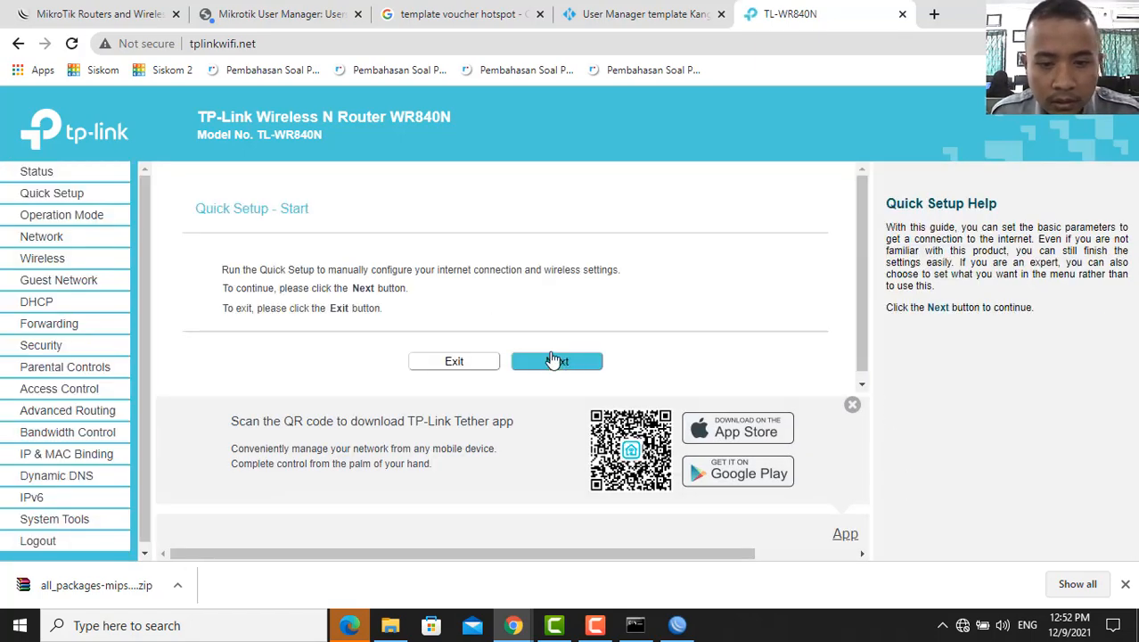
left_click(557, 362)
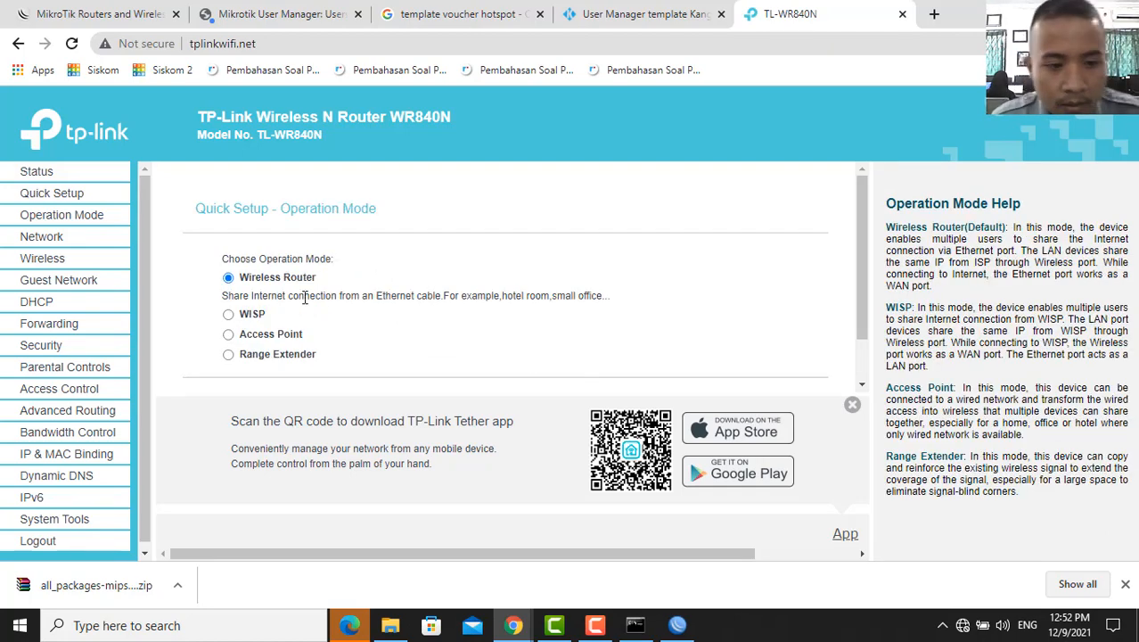
left_click(229, 335)
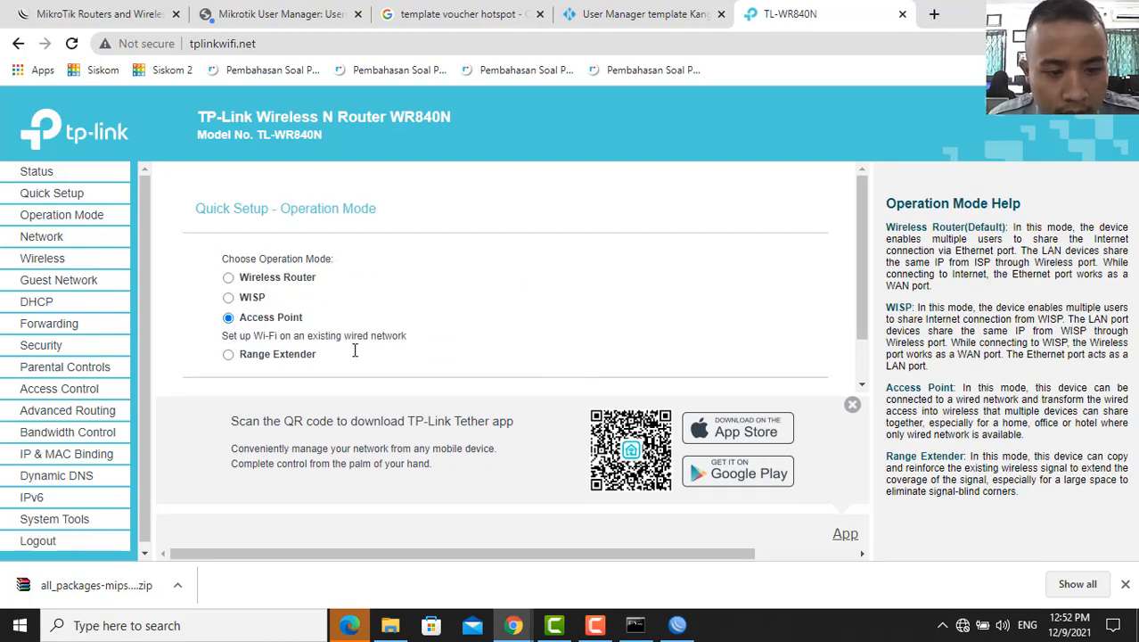
scroll(624, 347, "down", 1)
left_click(552, 353)
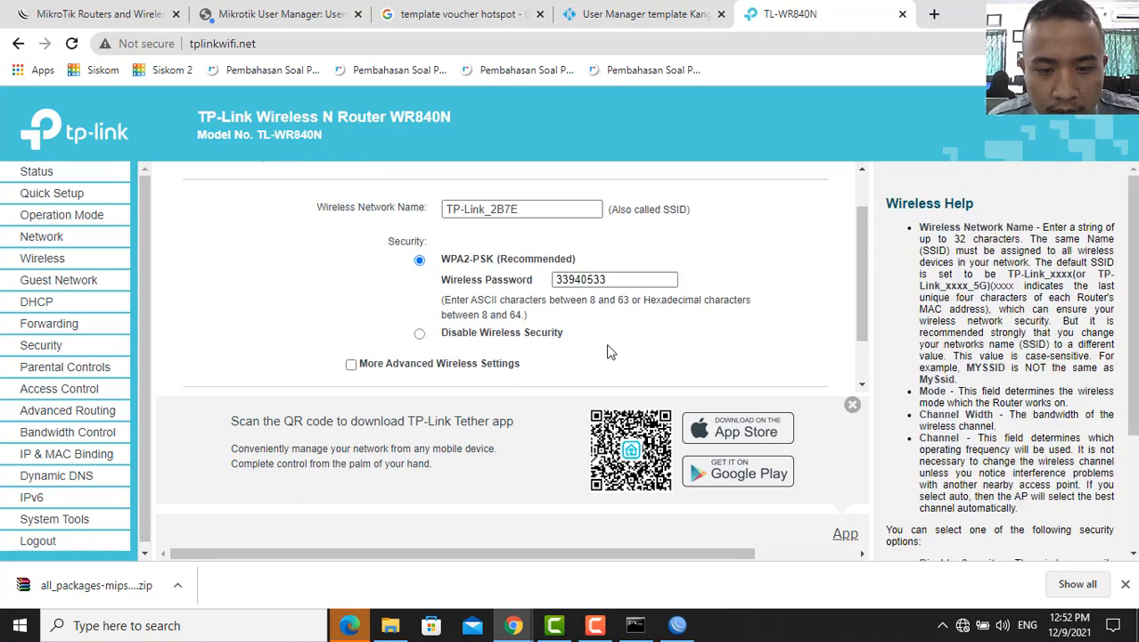
- Name the wireless network yoga and disable wireless security
scroll(588, 348, "down", 1)
scroll(538, 221, "up", 2)
scroll(532, 263, "down", 2)
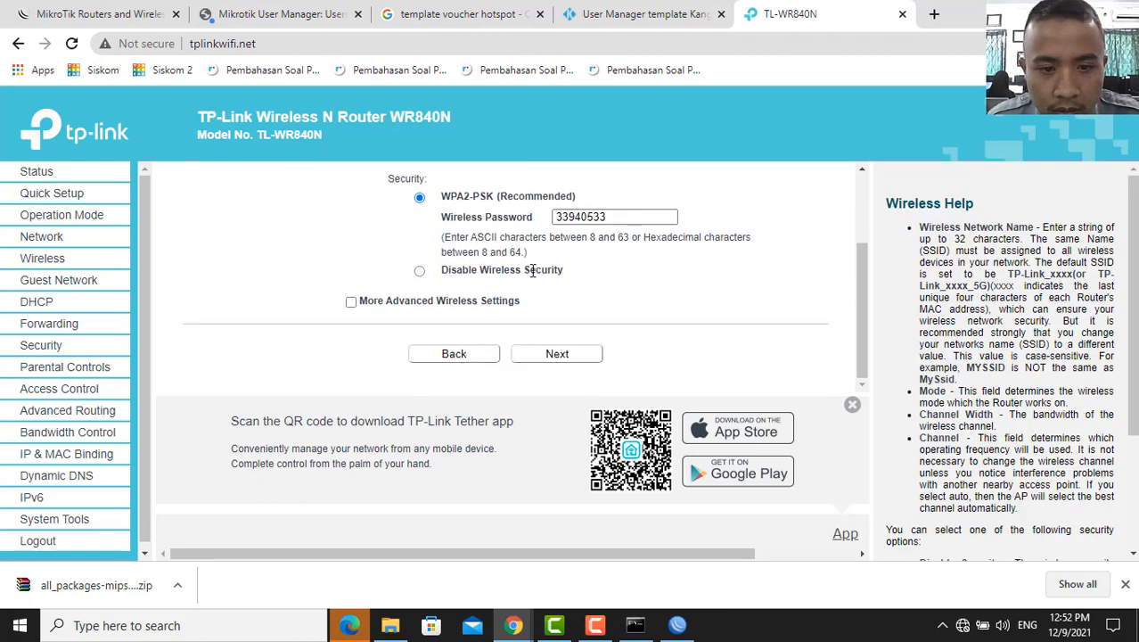
scroll(532, 271, "up", 2)
triple_click(456, 264)
type("y")
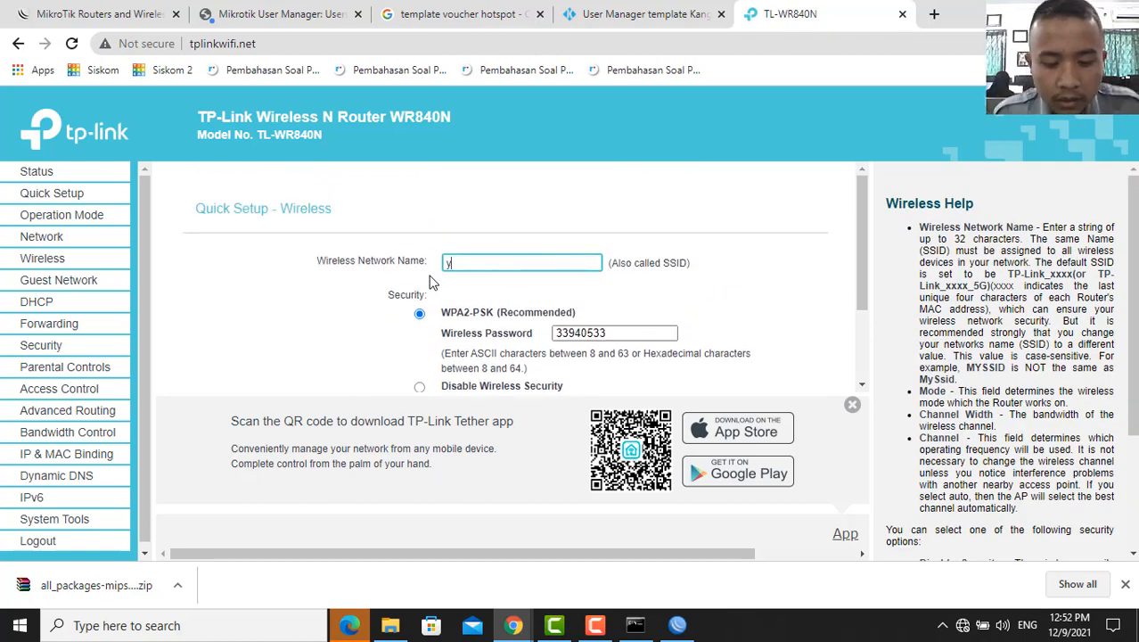
type("oga")
scroll(437, 278, "down", 2)
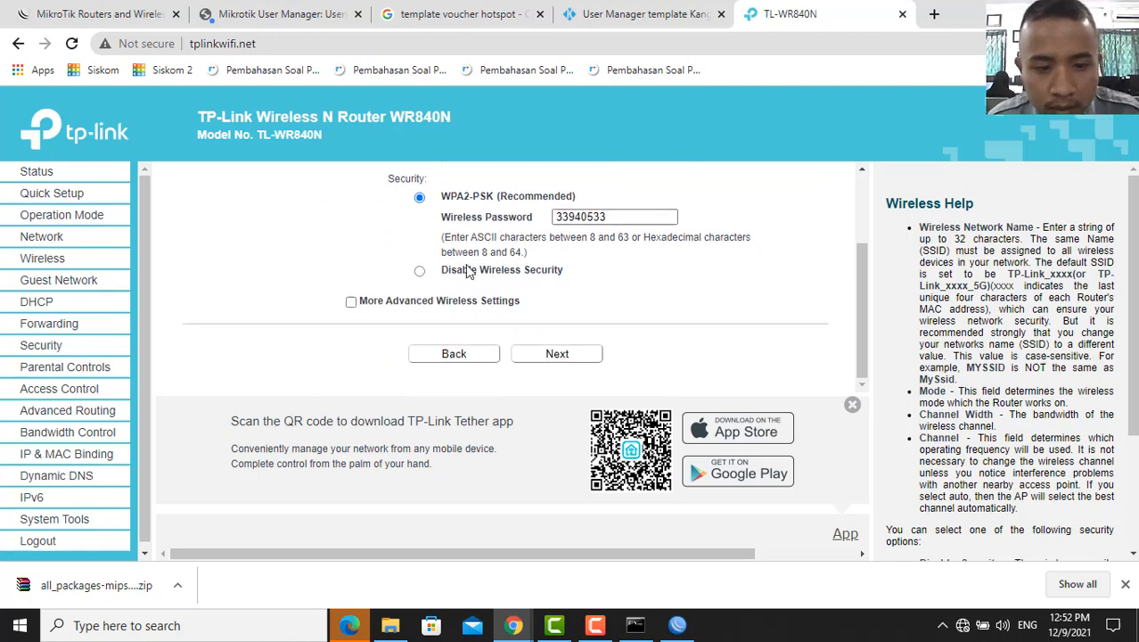
left_click(420, 270)
scroll(439, 259, "up", 2)
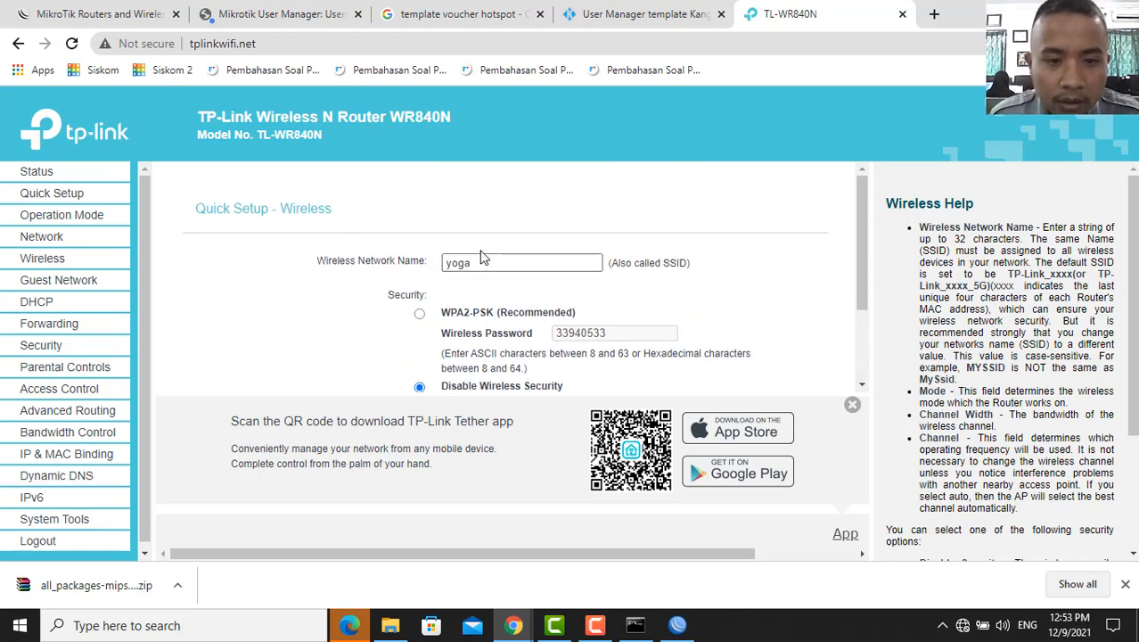
scroll(553, 330, "down", 2)
- Continue past the network settings and summary, then finish so the router reboots
left_click(560, 354)
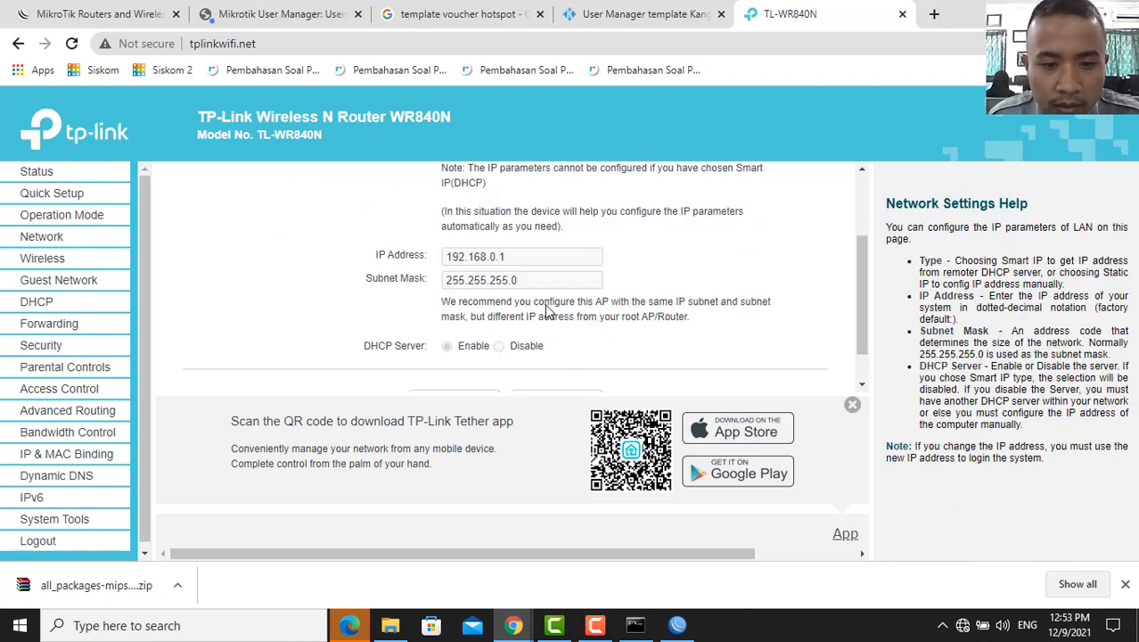
scroll(550, 314, "up", 3)
scroll(548, 311, "down", 2)
scroll(541, 254, "up", 2)
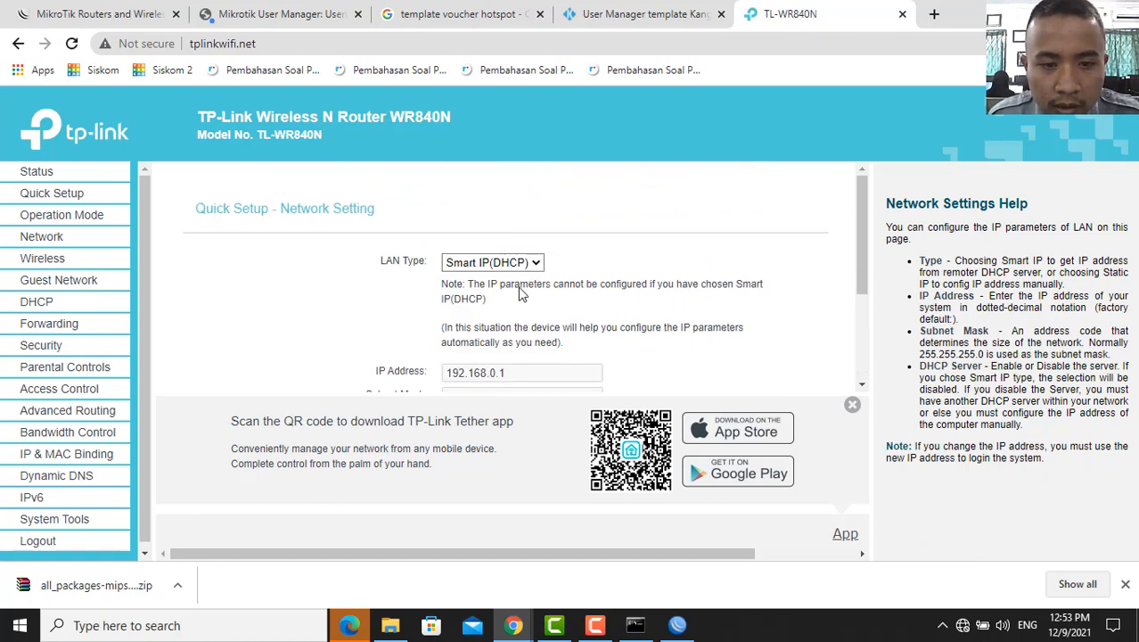
scroll(545, 291, "down", 2)
left_click(571, 353)
scroll(569, 349, "down", 3)
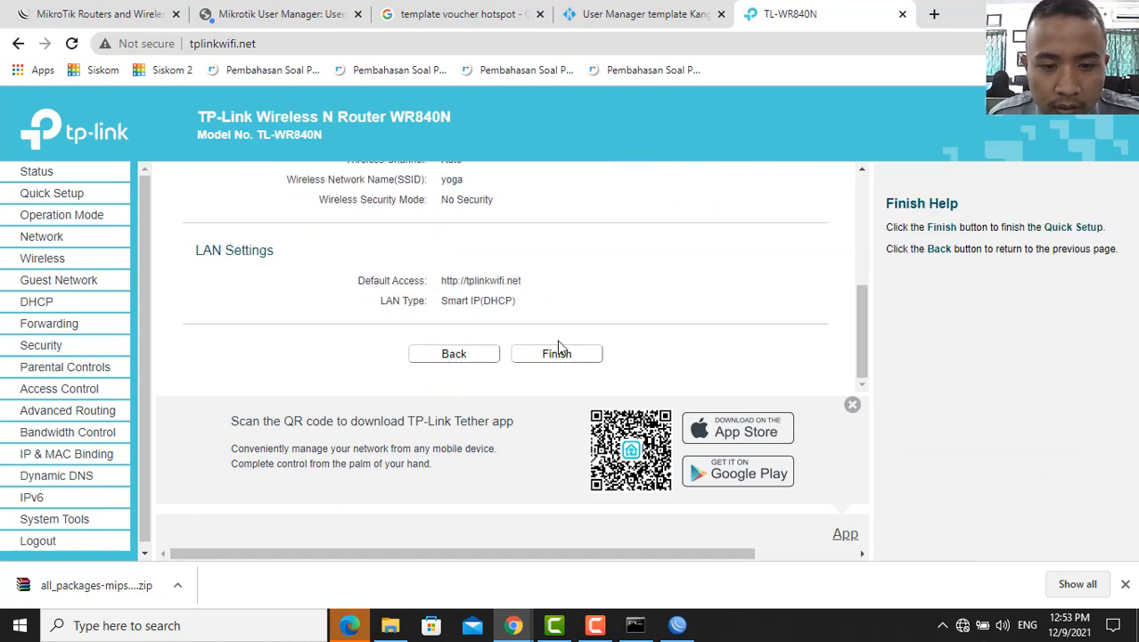
left_click(561, 357)
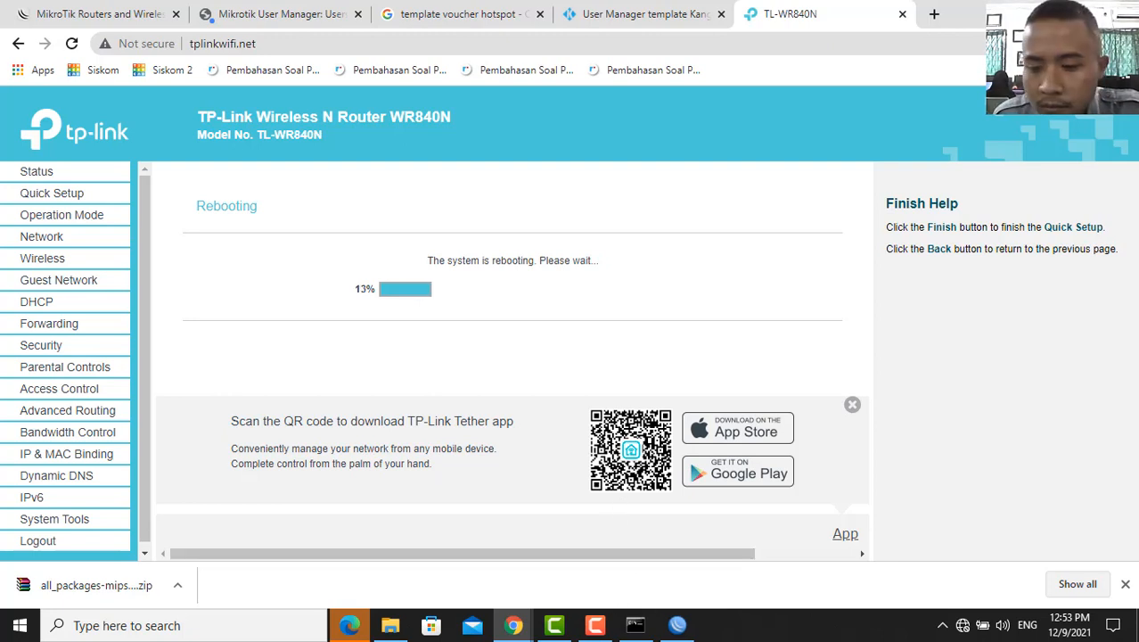
- Wait for the reboot to reach 100% until tplinkwifi.net becomes unreachable
left_click(595, 625)
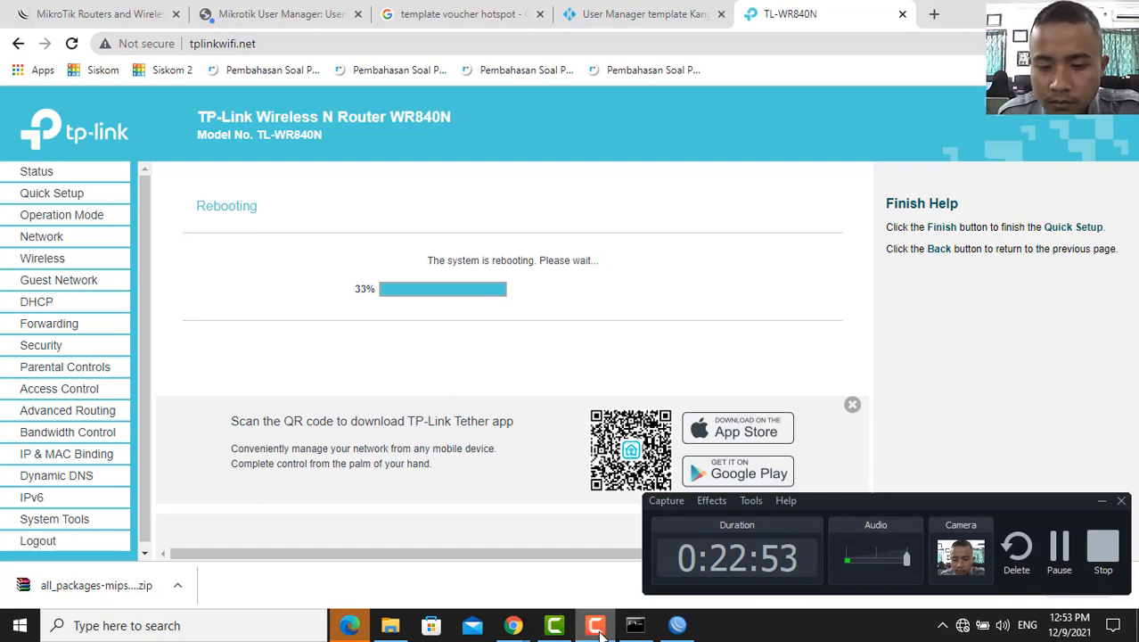
left_click(601, 631)
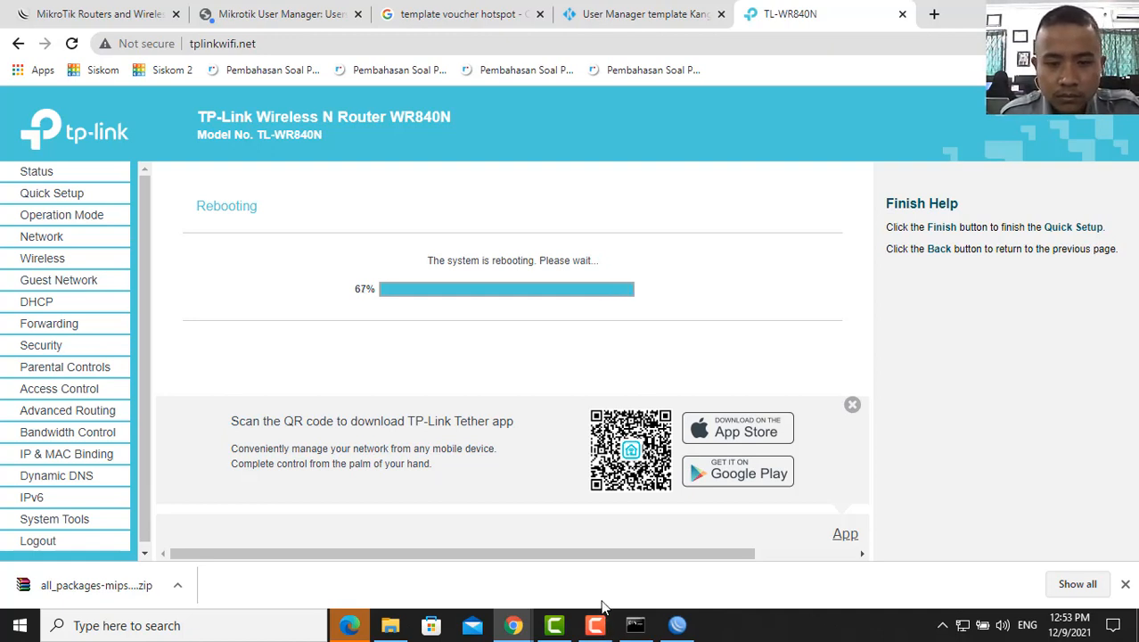
mouse_move(606, 626)
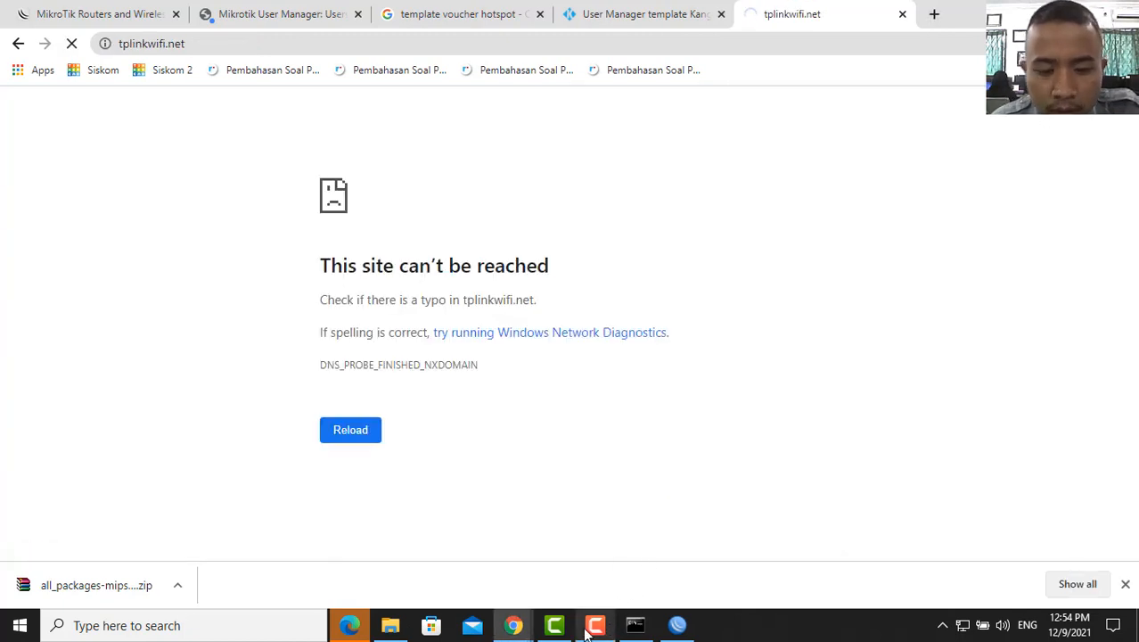
- Move from the Chrome error page to the khabib.net Hotspot Gateway login page
mouse_move(598, 630)
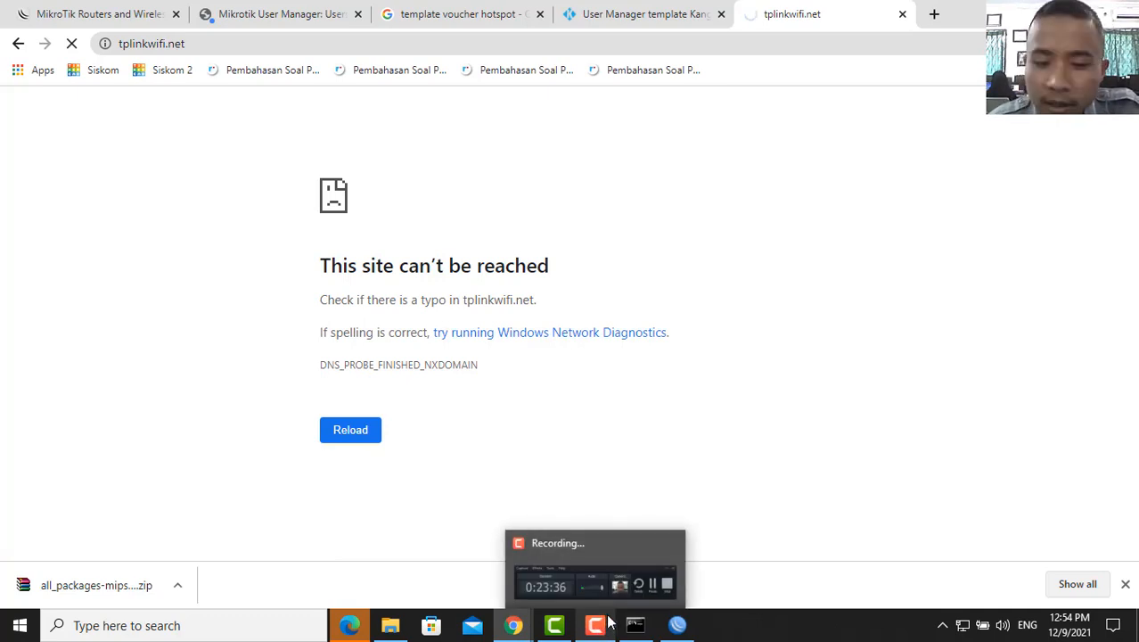
left_click(606, 628)
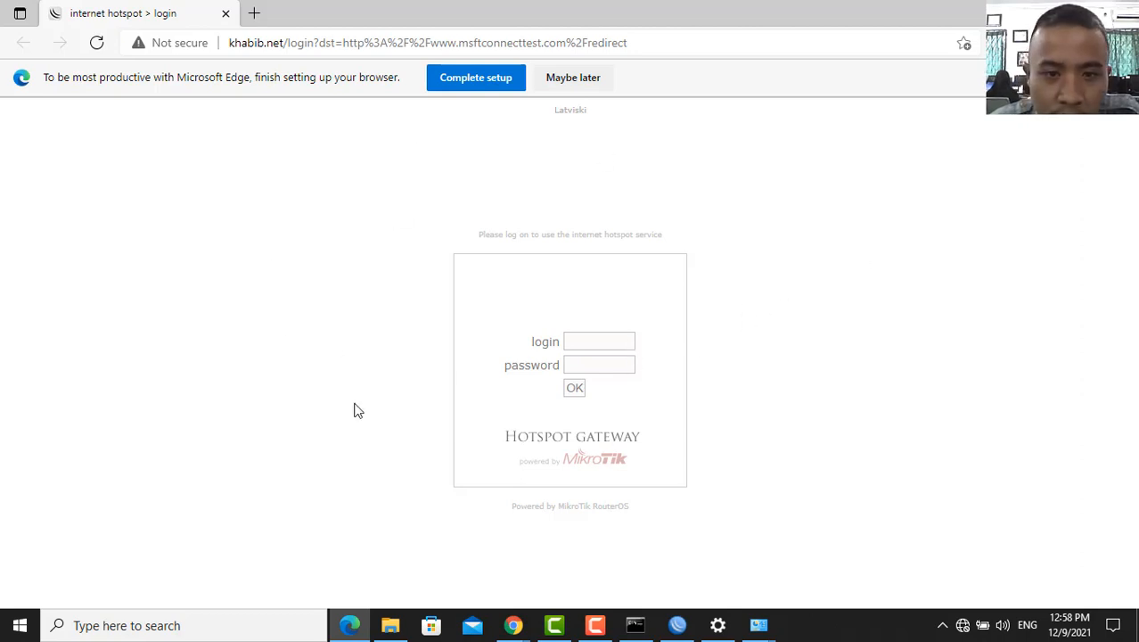
- Look up the first voucher's credentials in the printed vouchers window
left_click(594, 344)
left_click(513, 625)
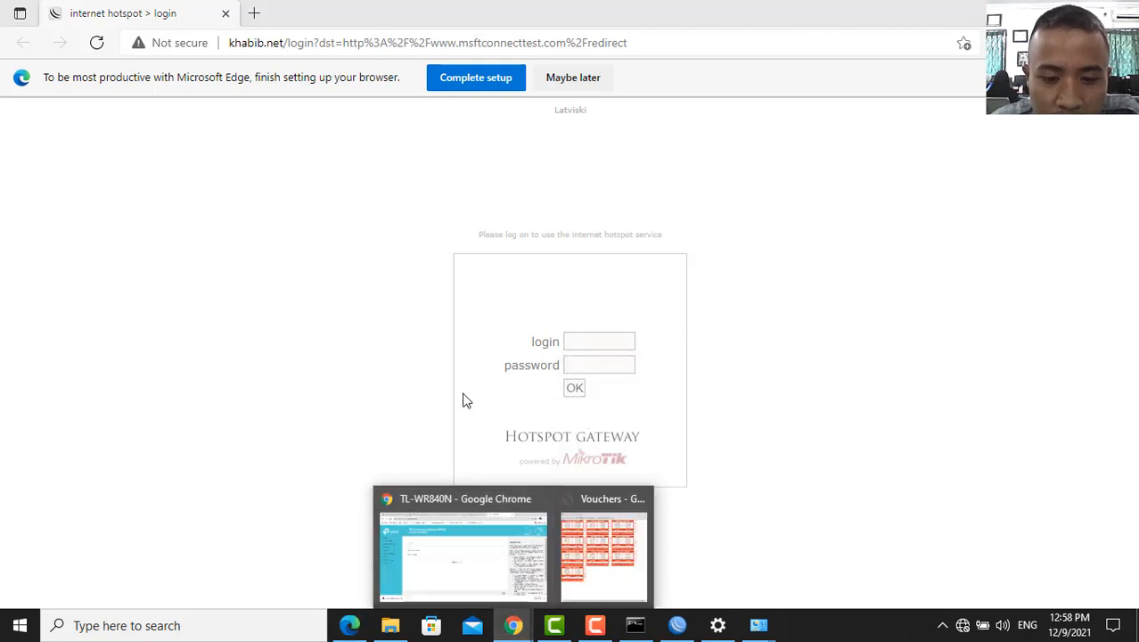
left_click(601, 545)
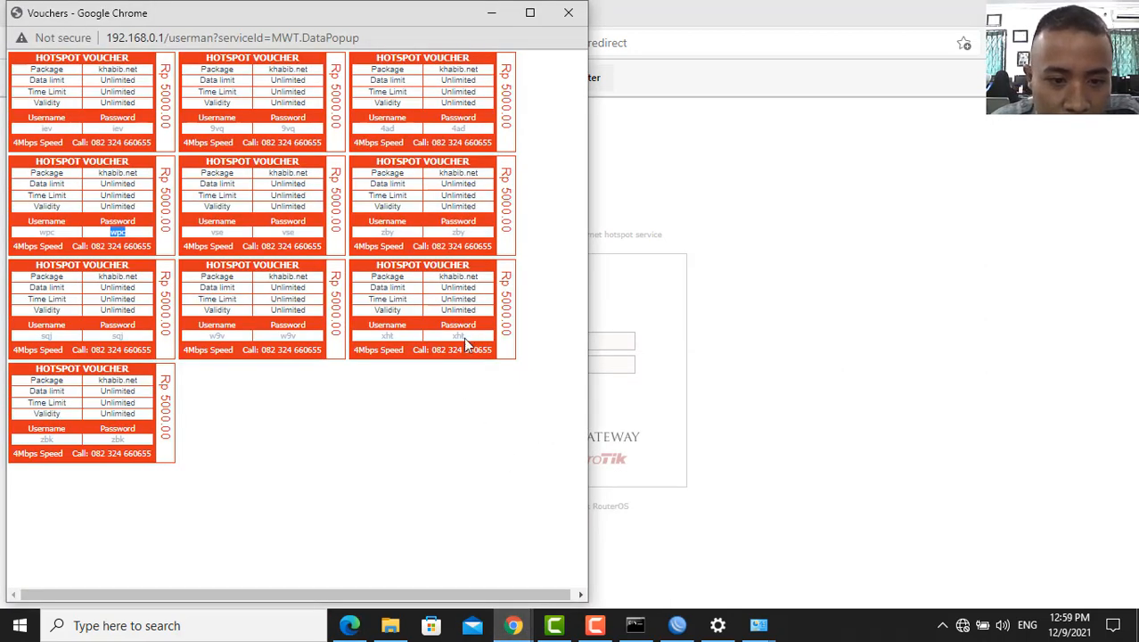
double_click(116, 129)
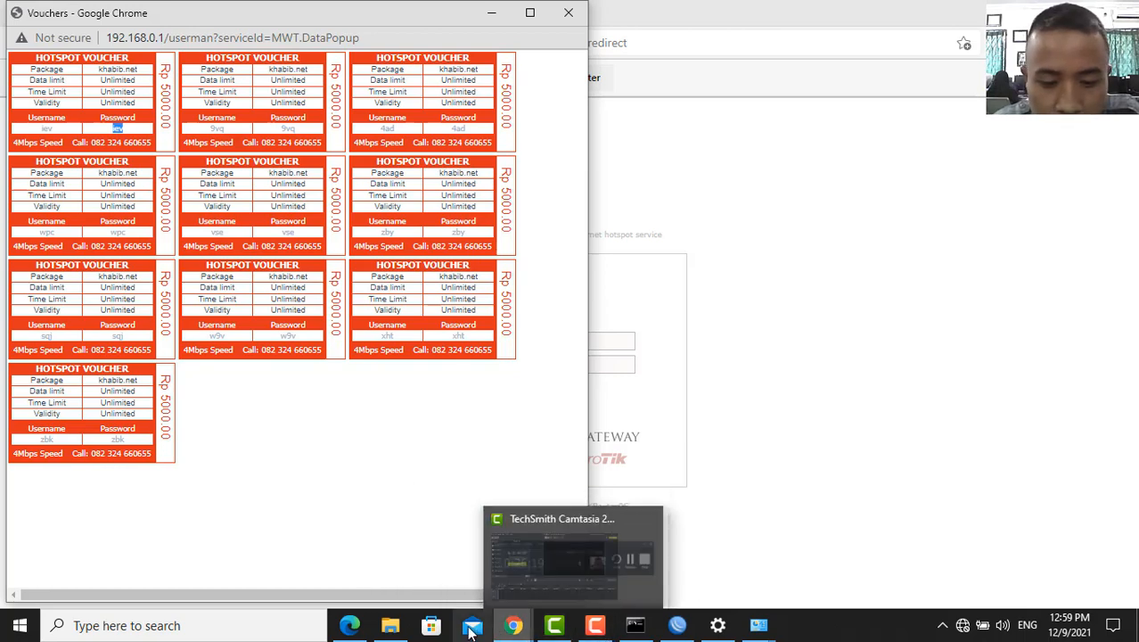
- Sign in to the hotspot with the first voucher's username and password
left_click(349, 625)
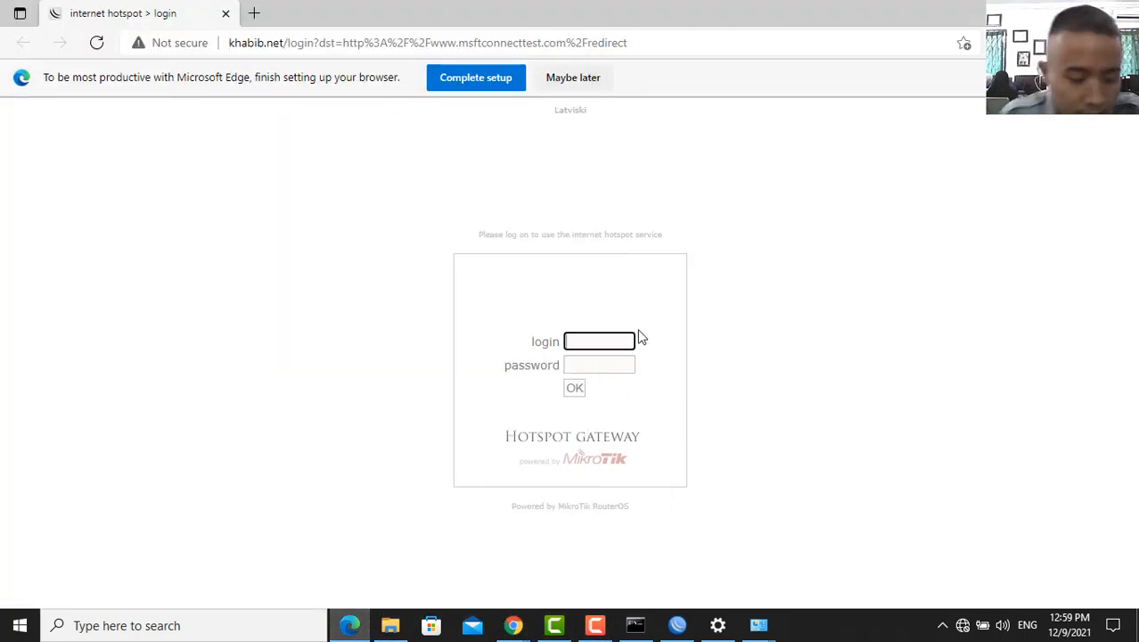
type("iev")
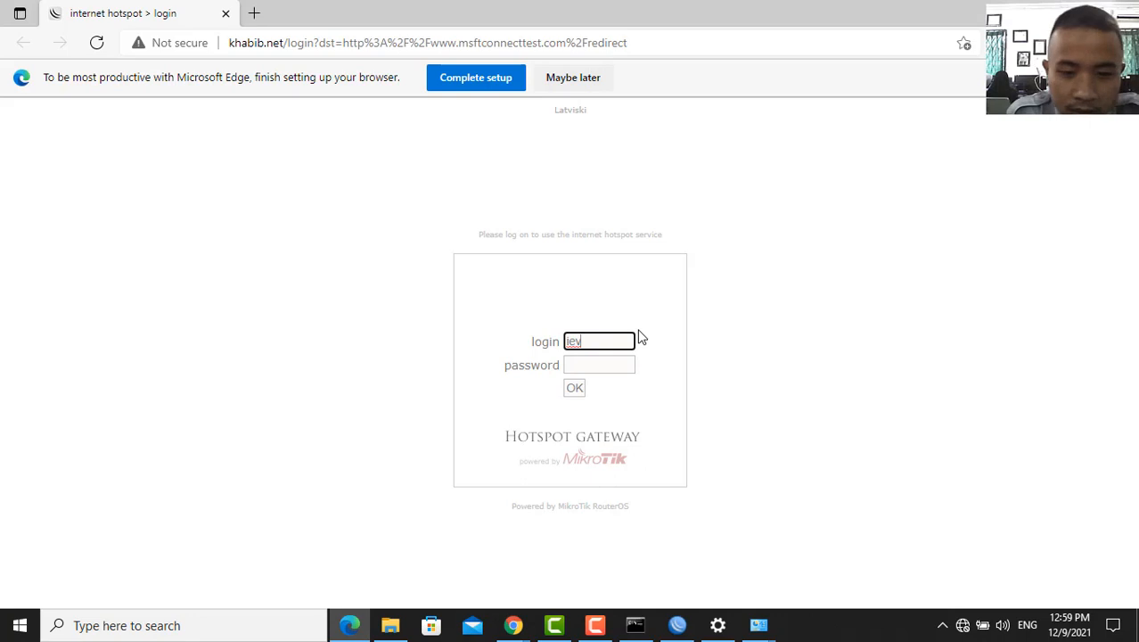
left_click(605, 363)
type("iev")
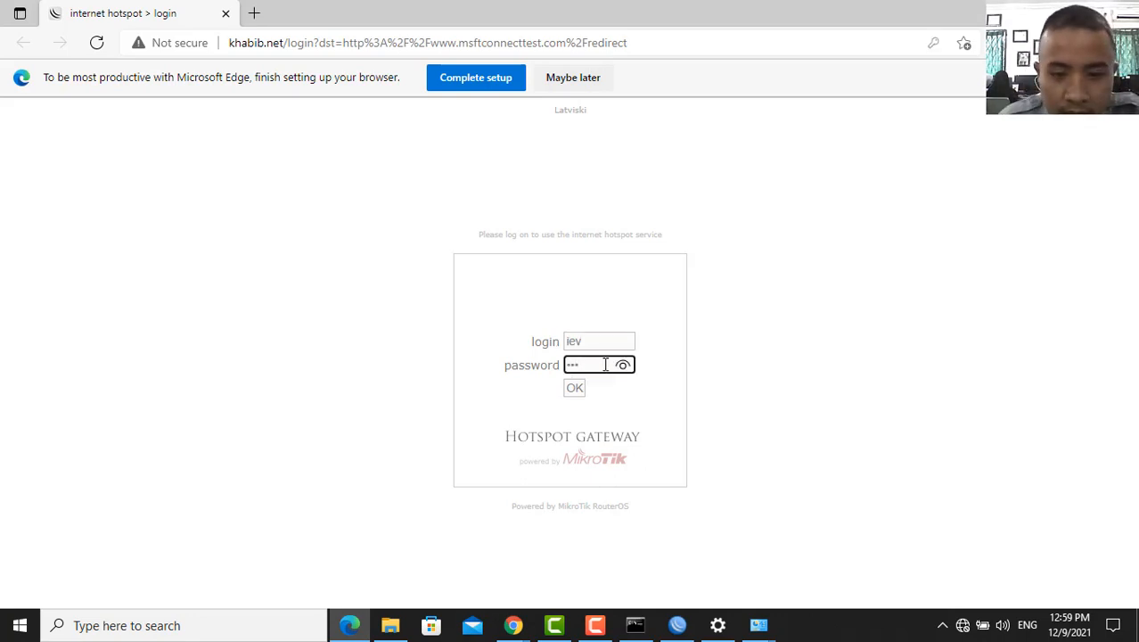
left_click(621, 365)
left_click(621, 365)
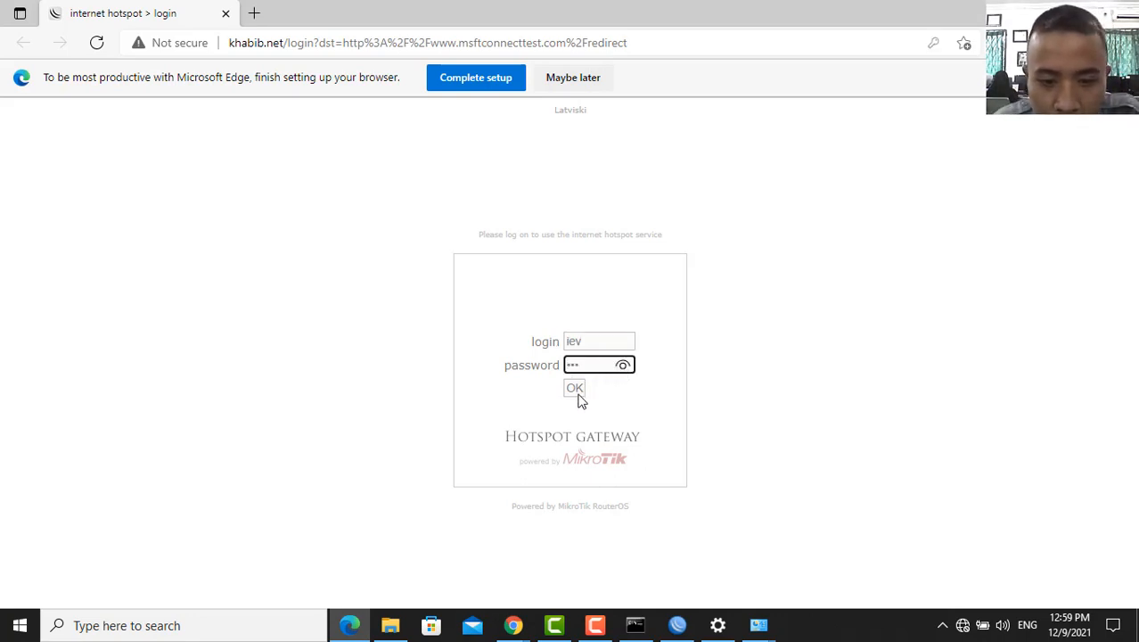
left_click(576, 391)
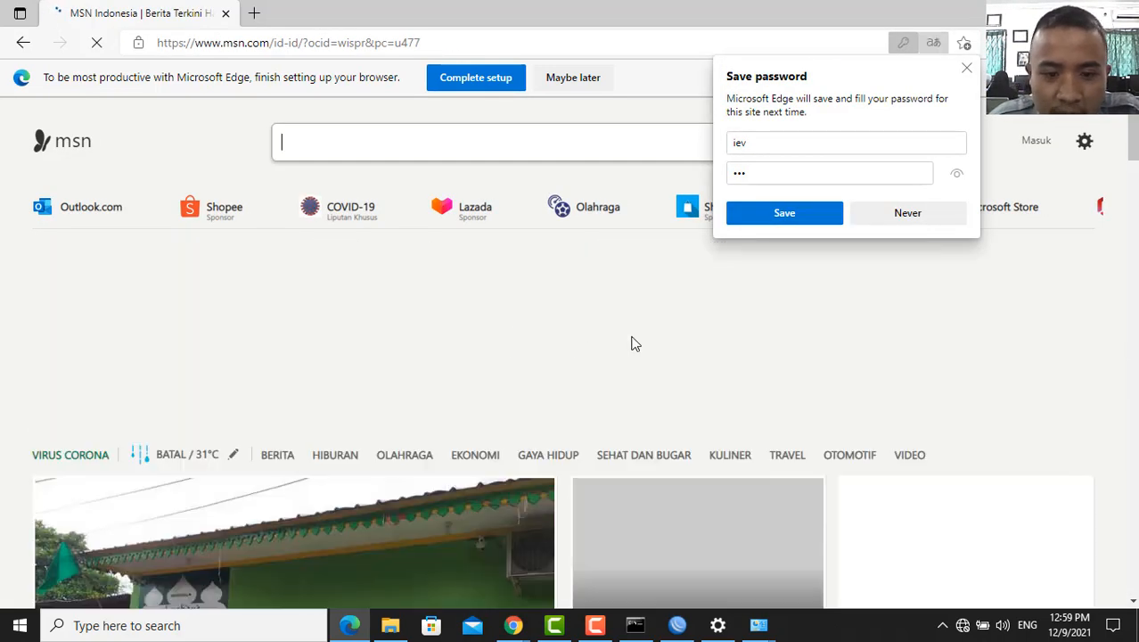
- Dismiss the save-password prompt, confirm Wi-Fi yoga 2 shows Connected, and return to WinBox
left_click(972, 75)
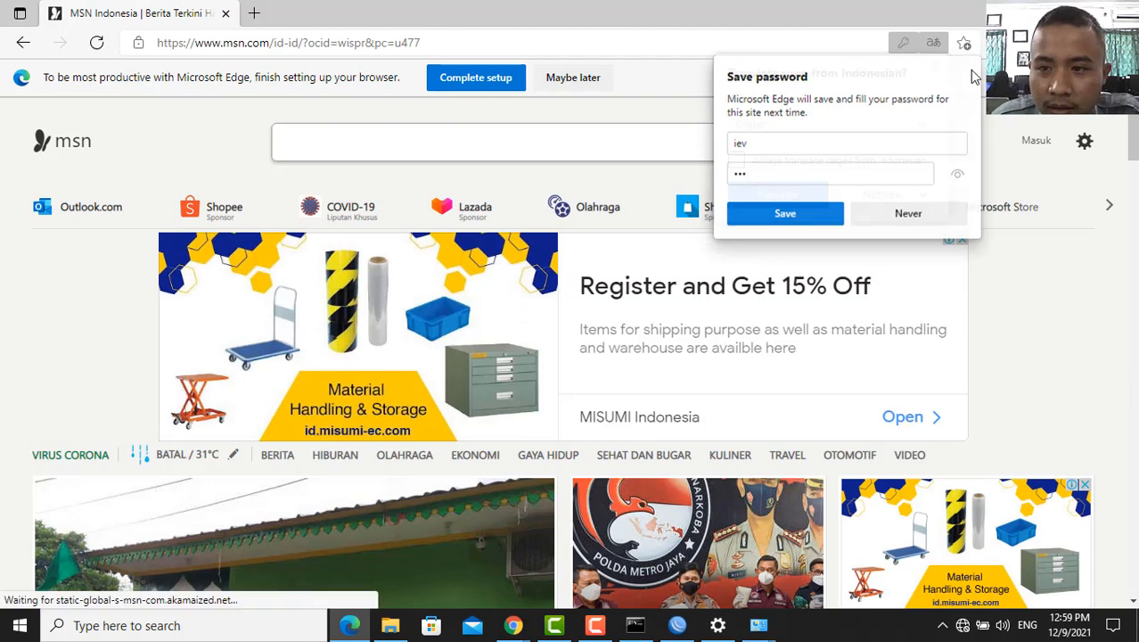
left_click(964, 626)
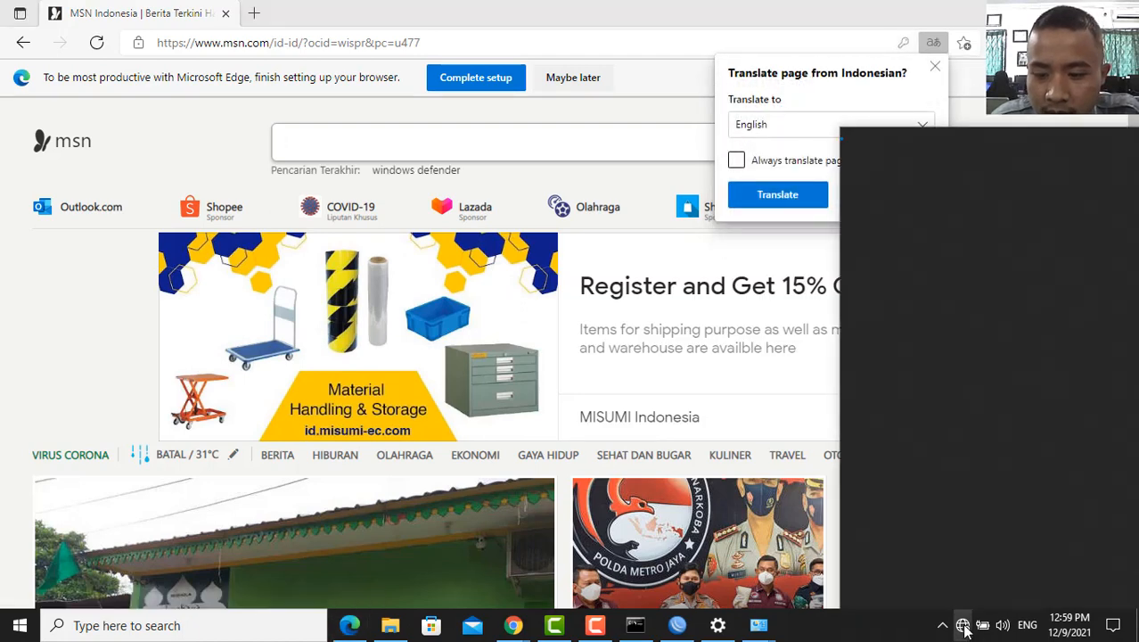
left_click(964, 628)
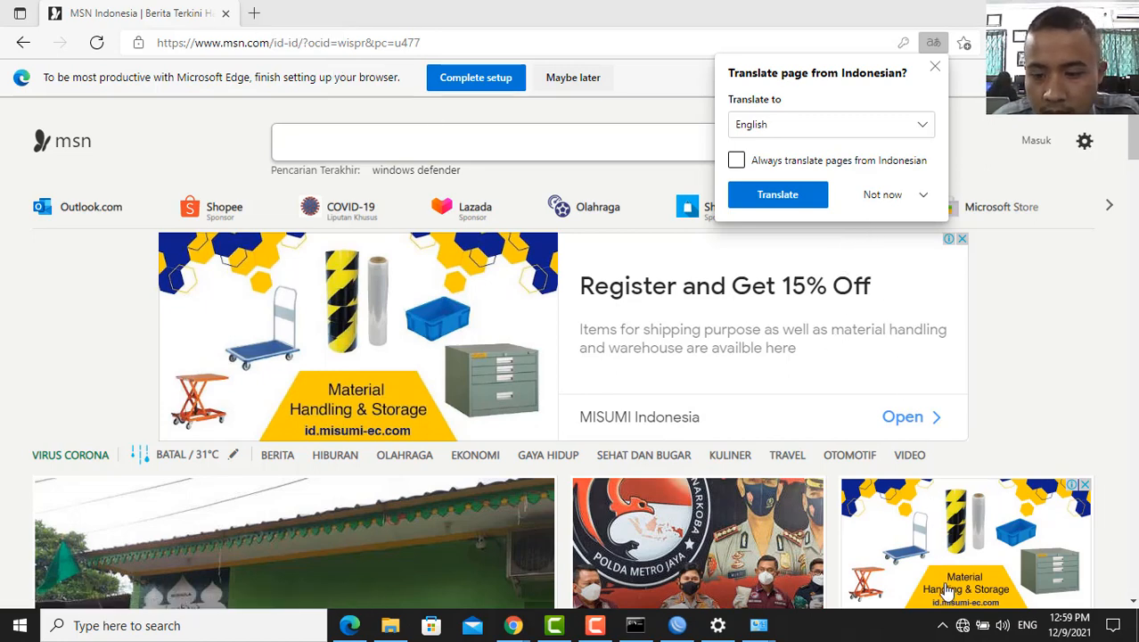
left_click(962, 625)
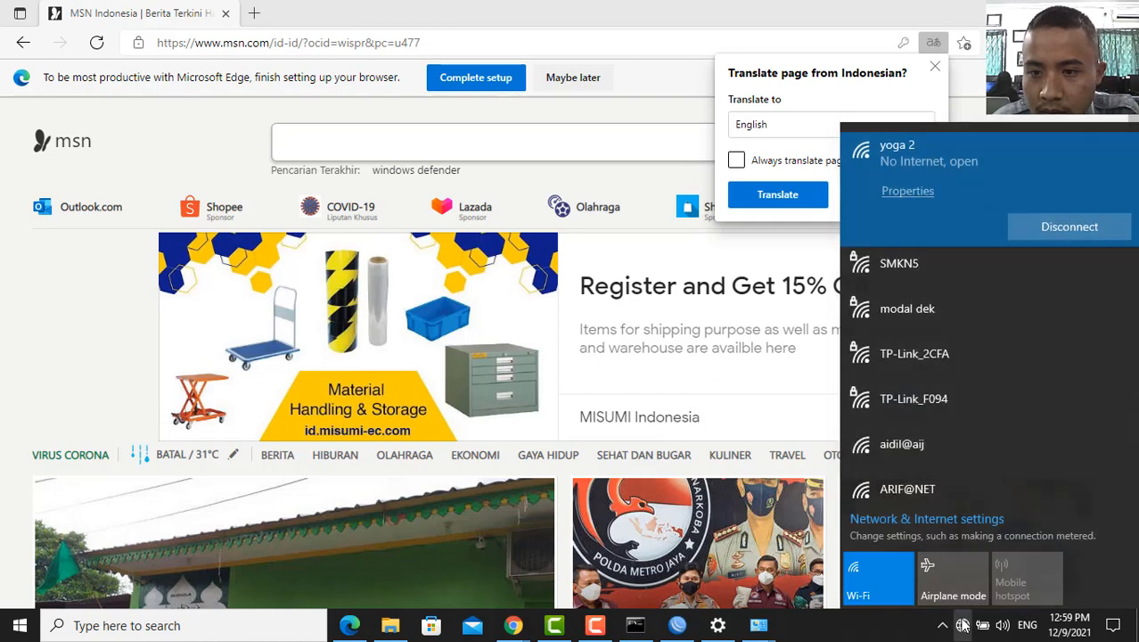
left_click(962, 624)
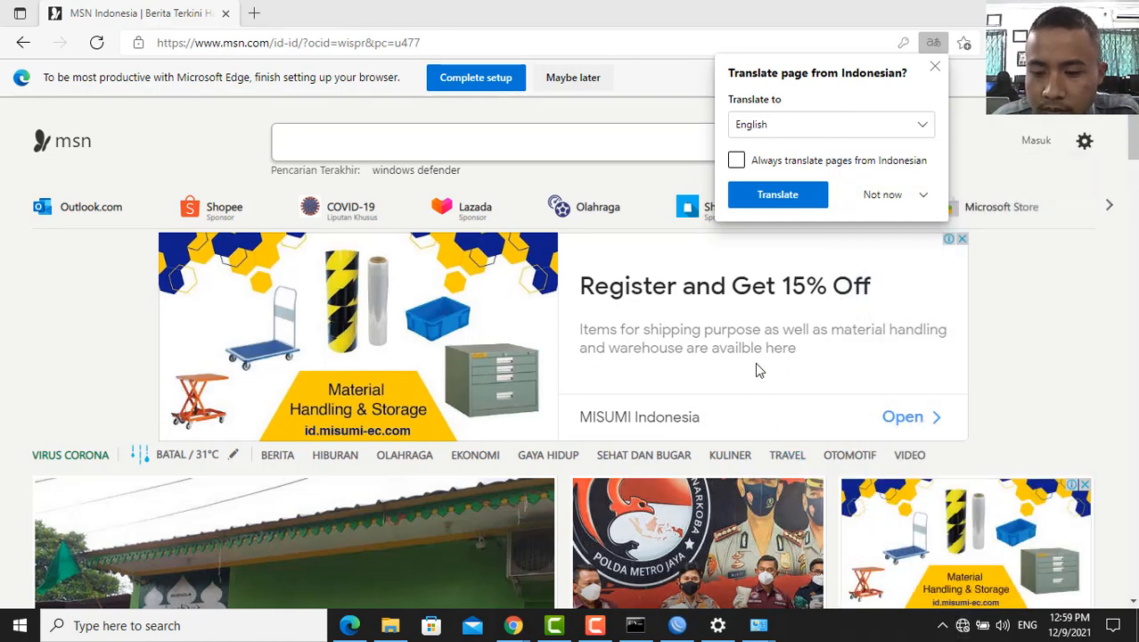
left_click(967, 629)
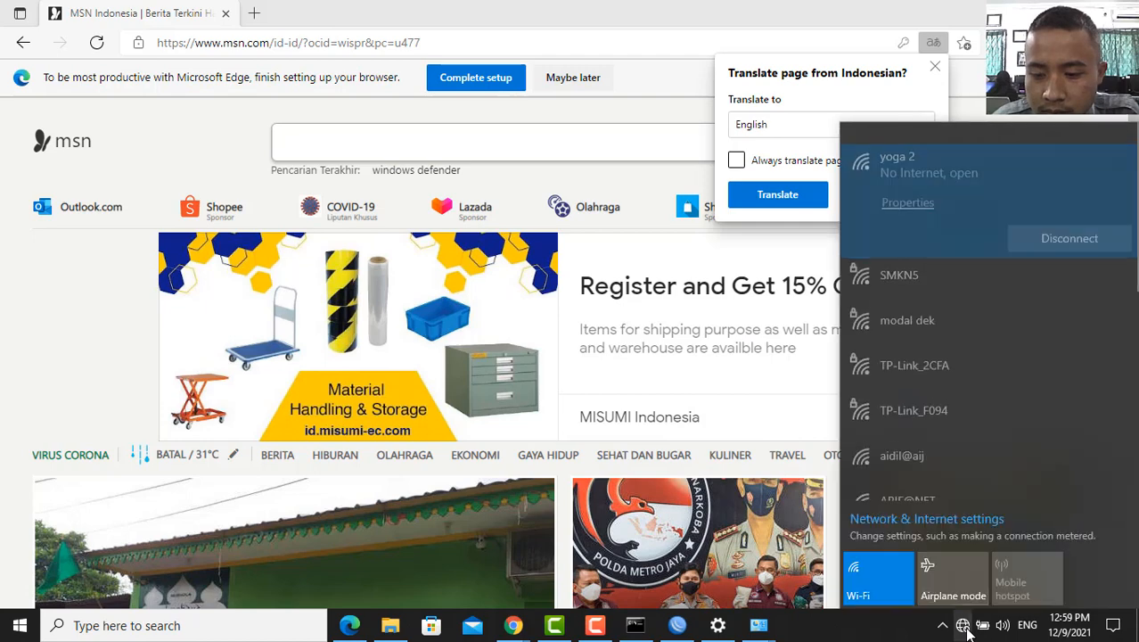
left_click(967, 629)
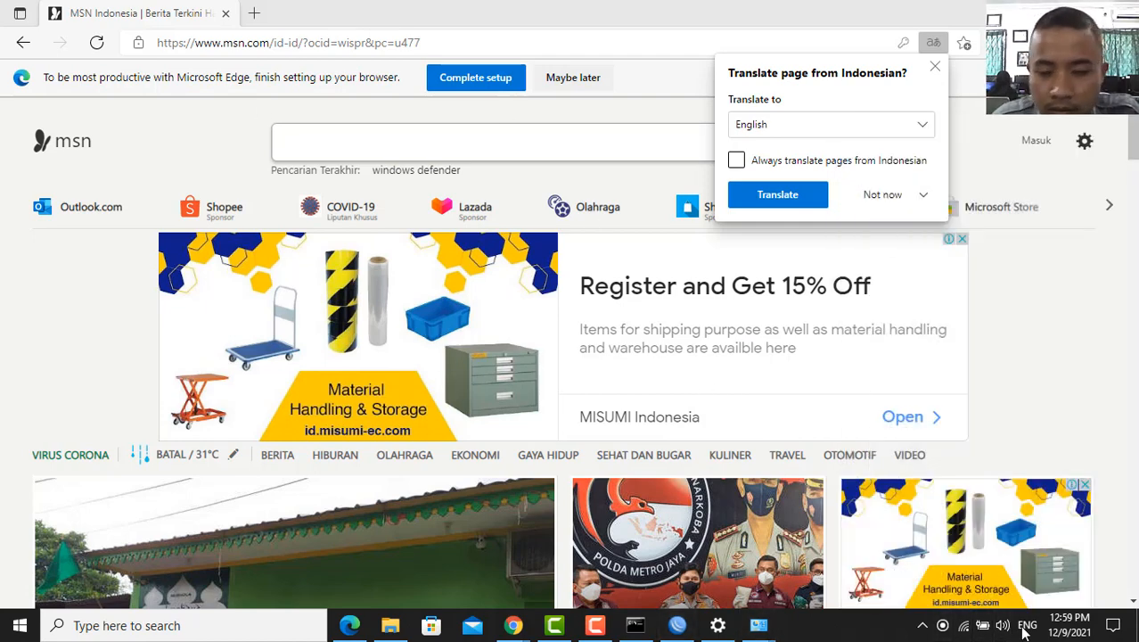
left_click(963, 629)
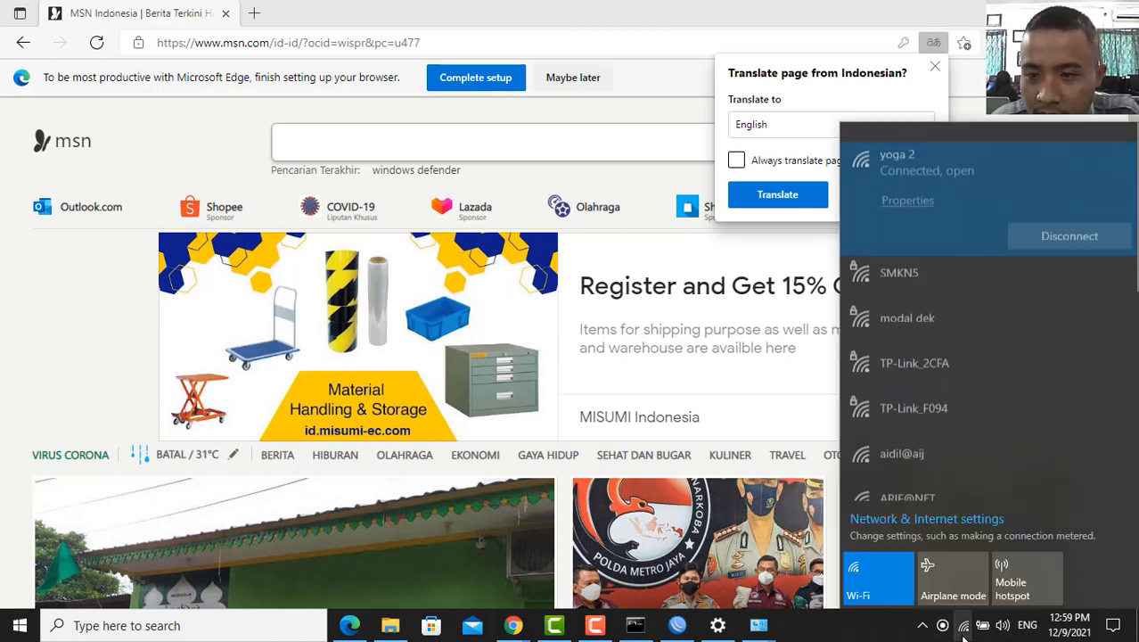
left_click(963, 629)
left_click(963, 629)
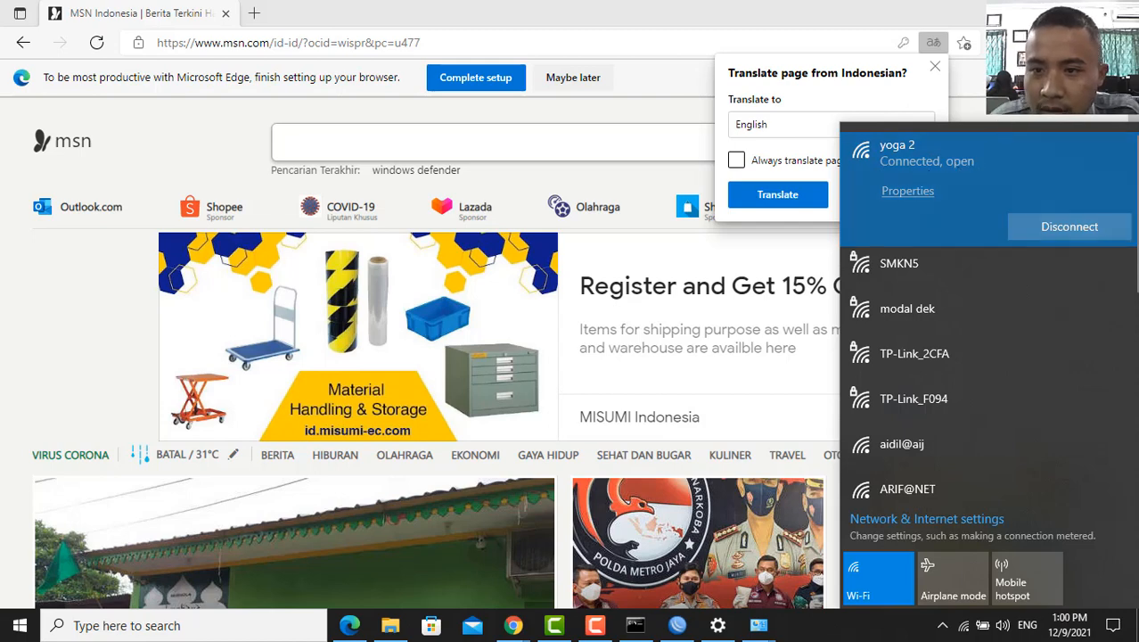
left_click(964, 630)
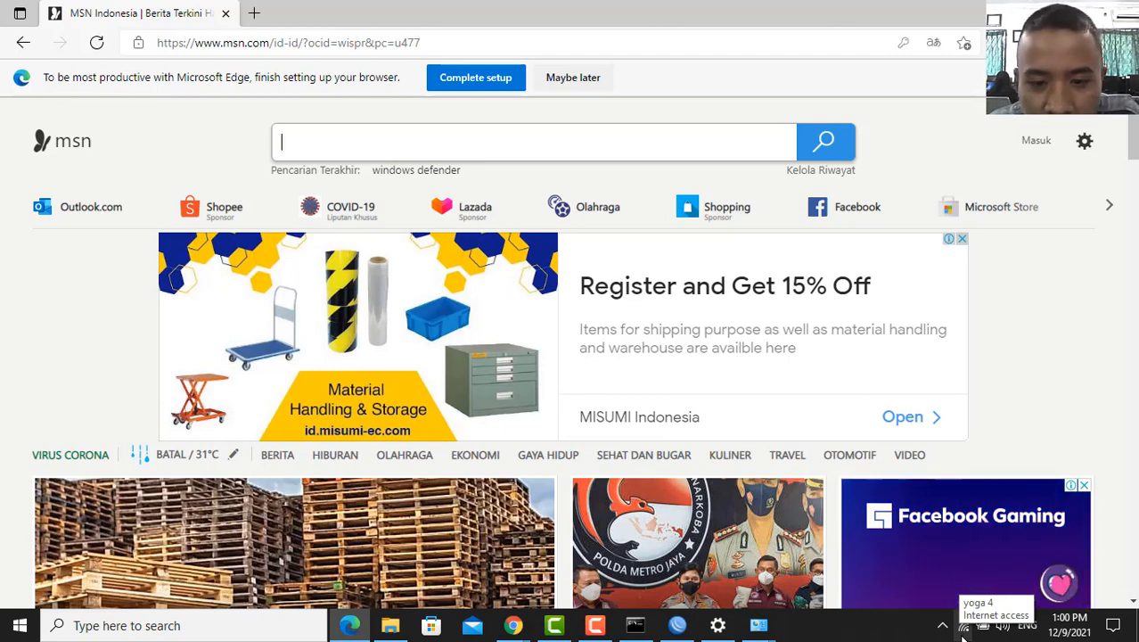
left_click(678, 625)
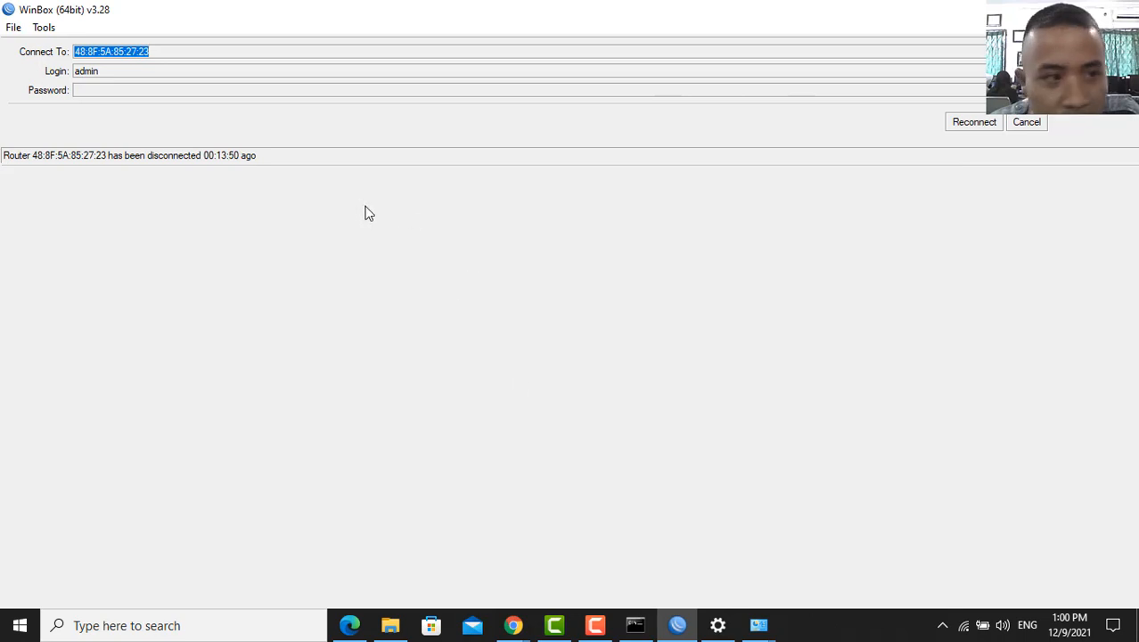
- Reconnect WinBox to the hEX lite router and open the Firewall's Layer7 Protocols list
left_click(594, 625)
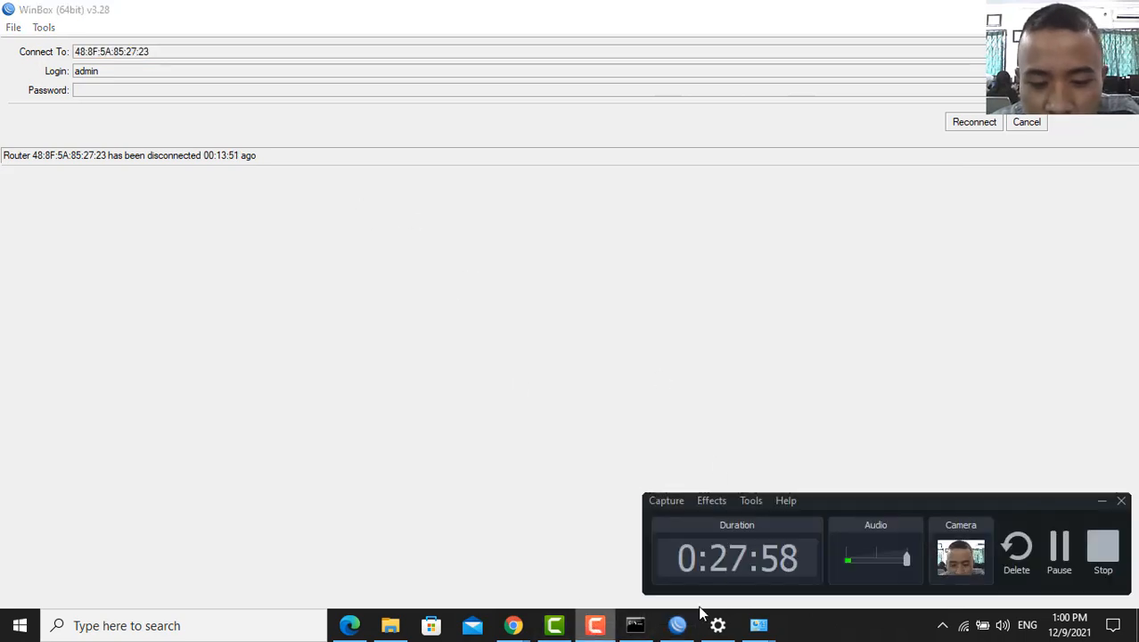
left_click(1069, 547)
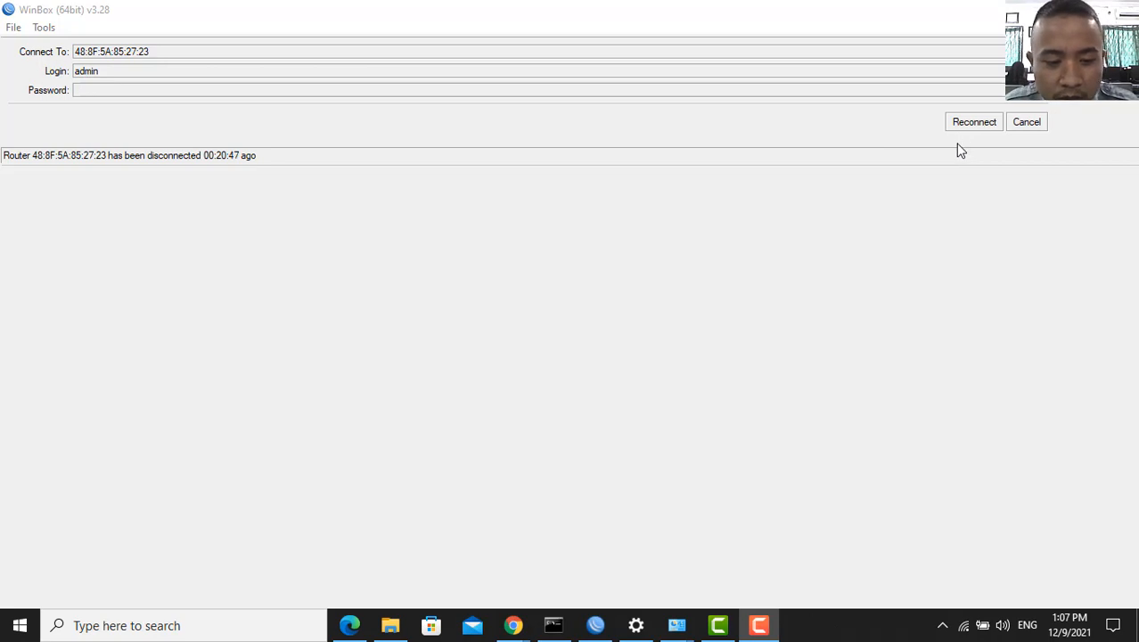
left_click(977, 127)
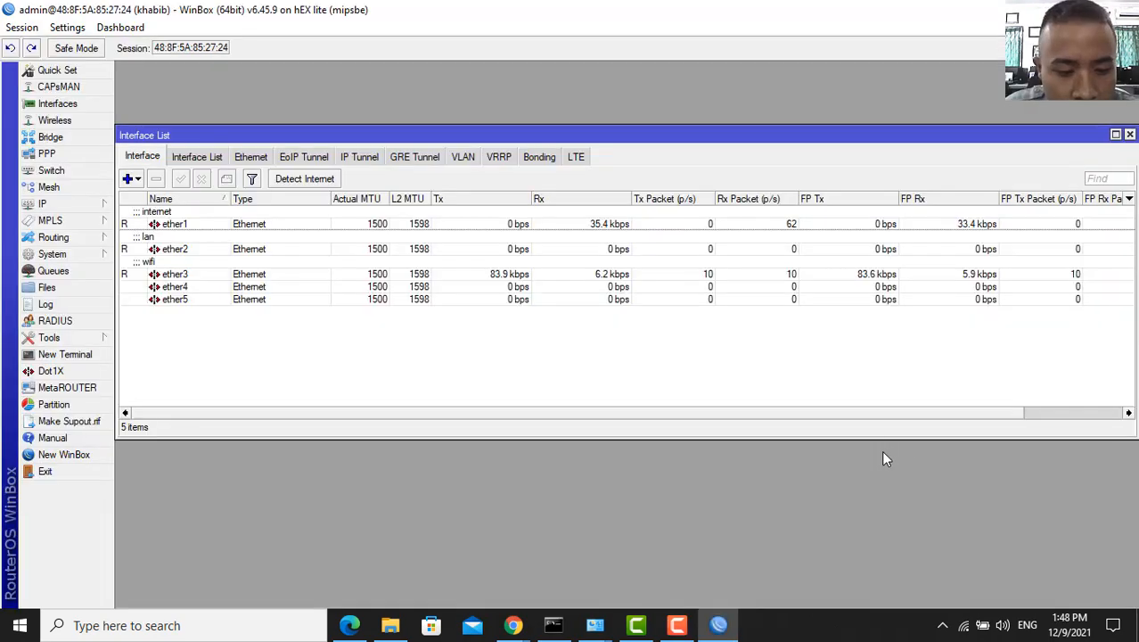
left_click(72, 204)
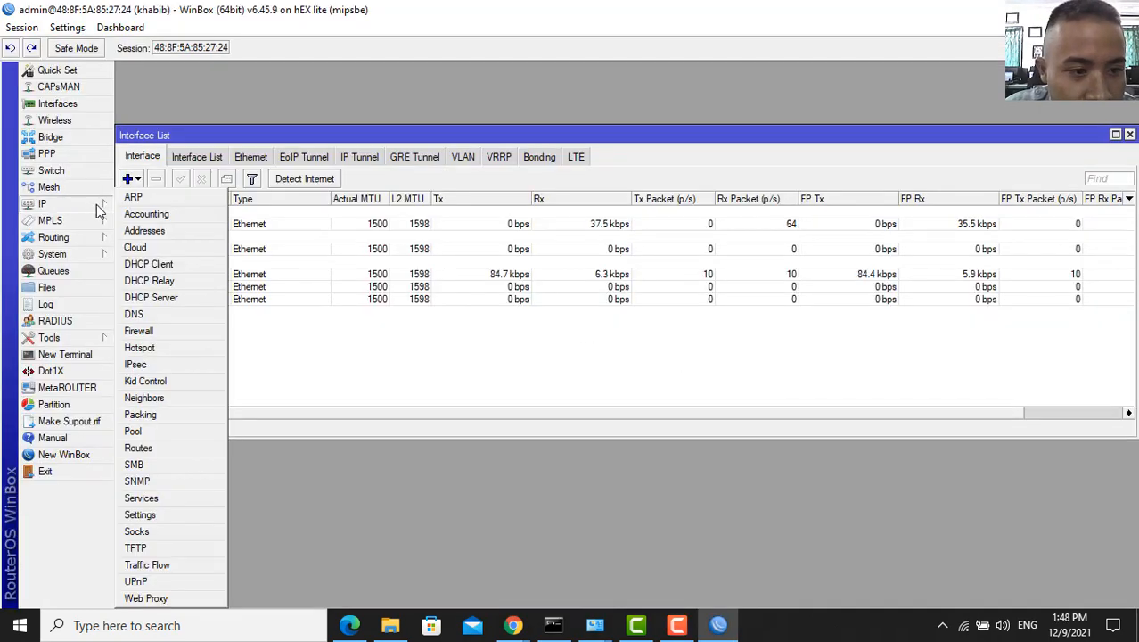
left_click(166, 330)
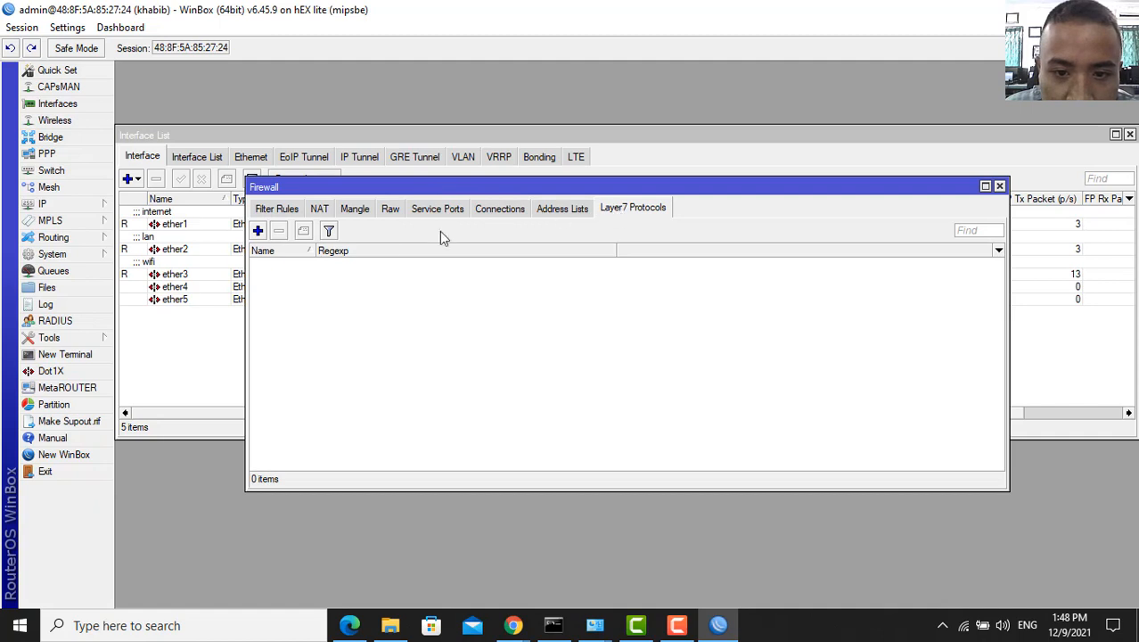
- Add a Layer7 protocol named BLOCK YOUTUBE with comment BLOCK YOUTUBE
left_click(260, 231)
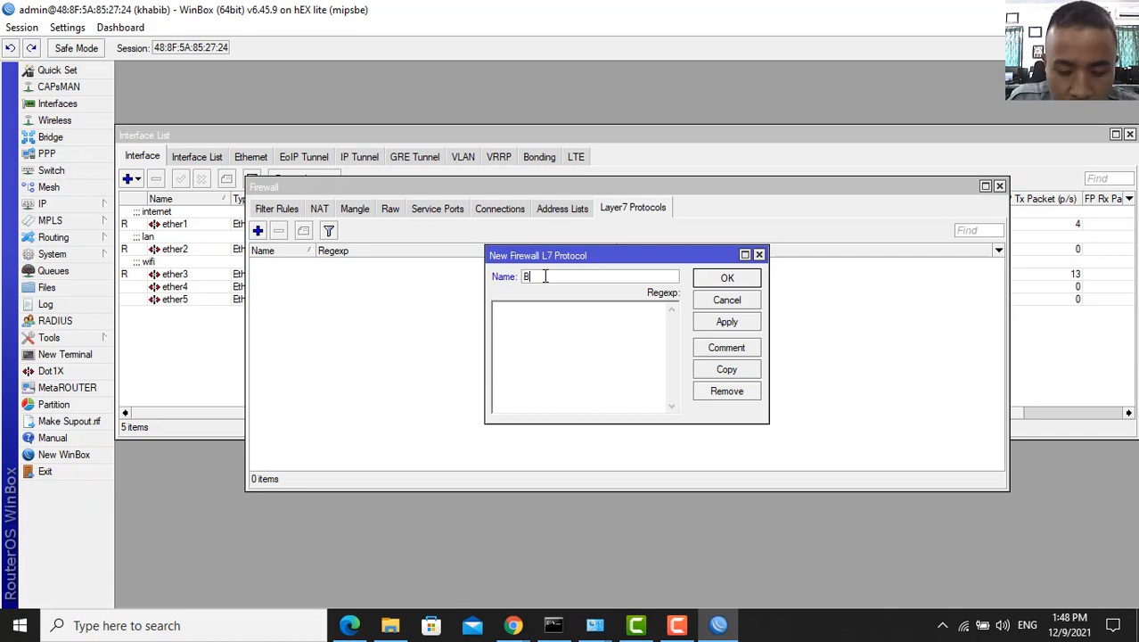
type("BLOCK Y")
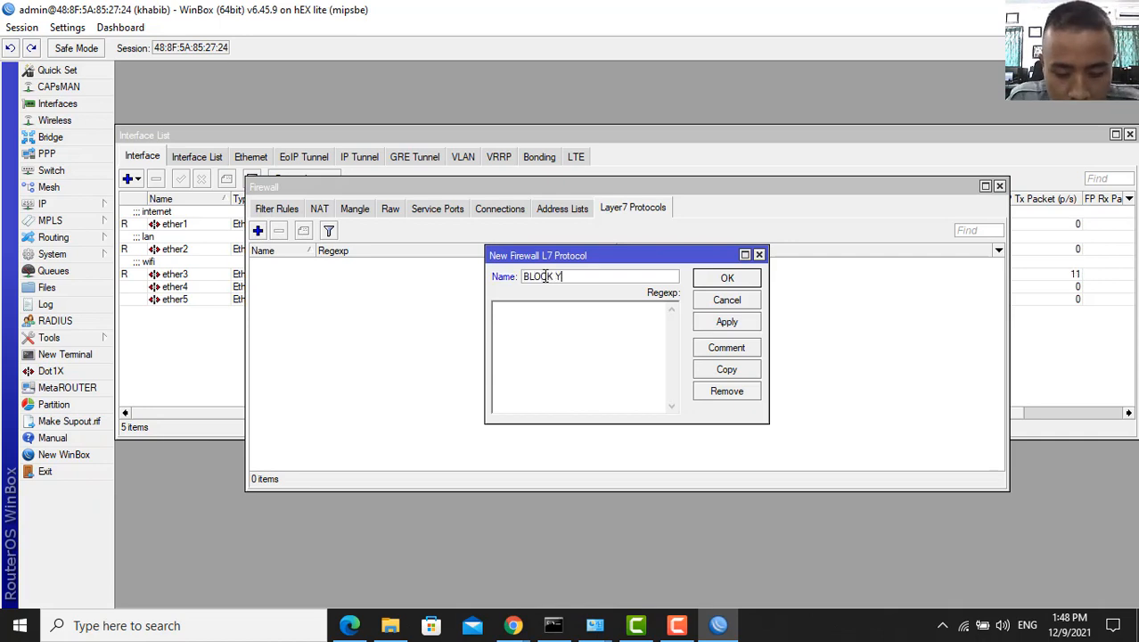
type("OUTUBE")
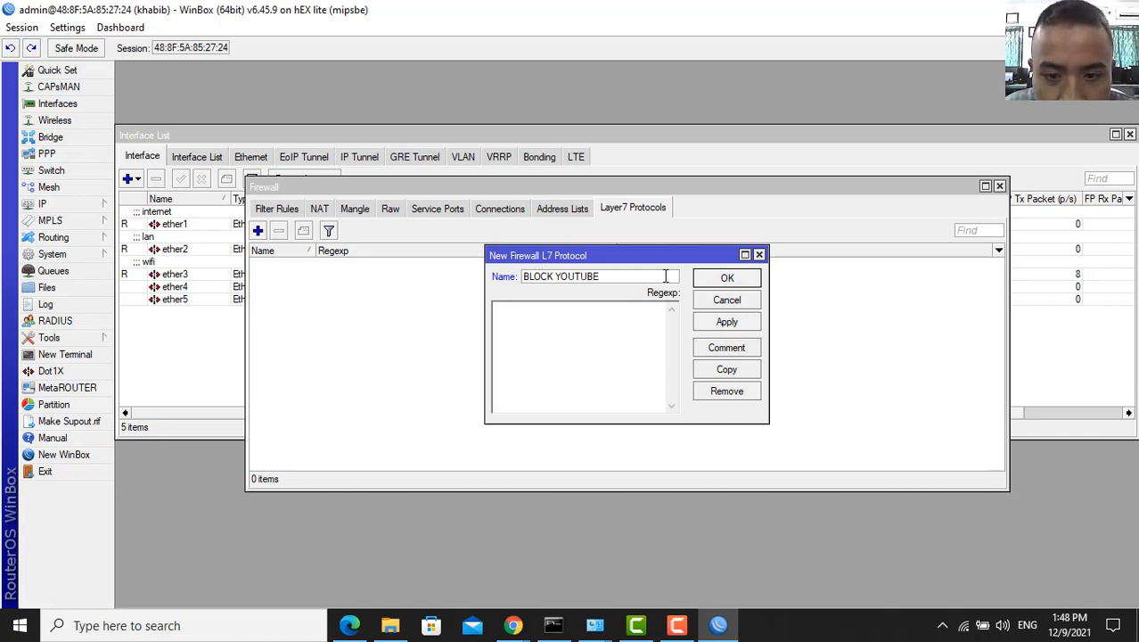
left_click(713, 349)
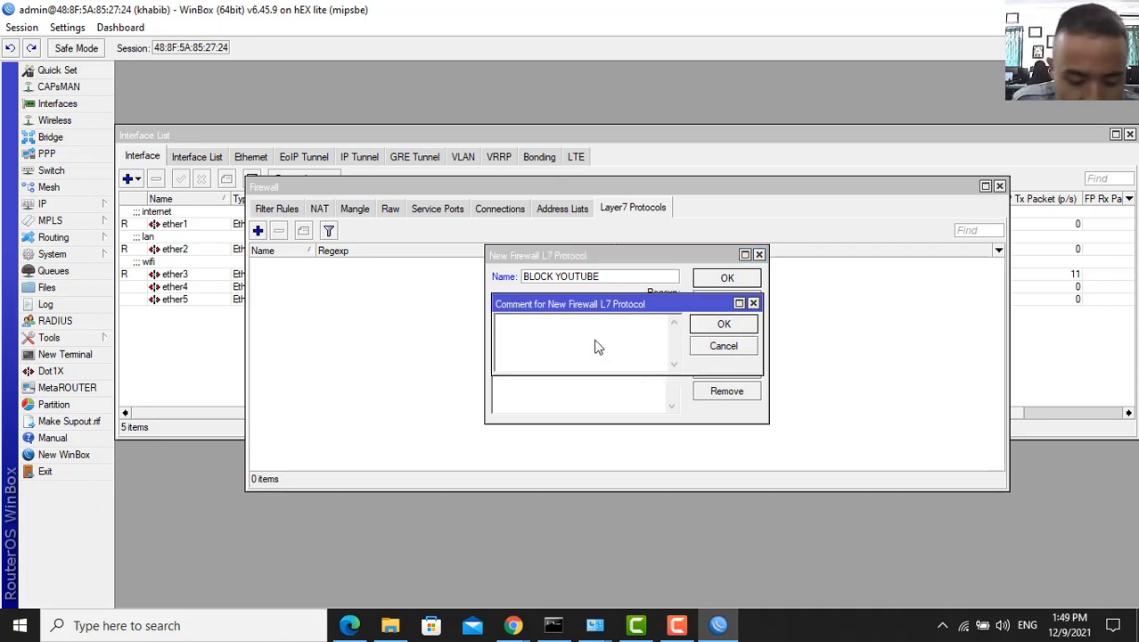
type("BLOCK YOUT")
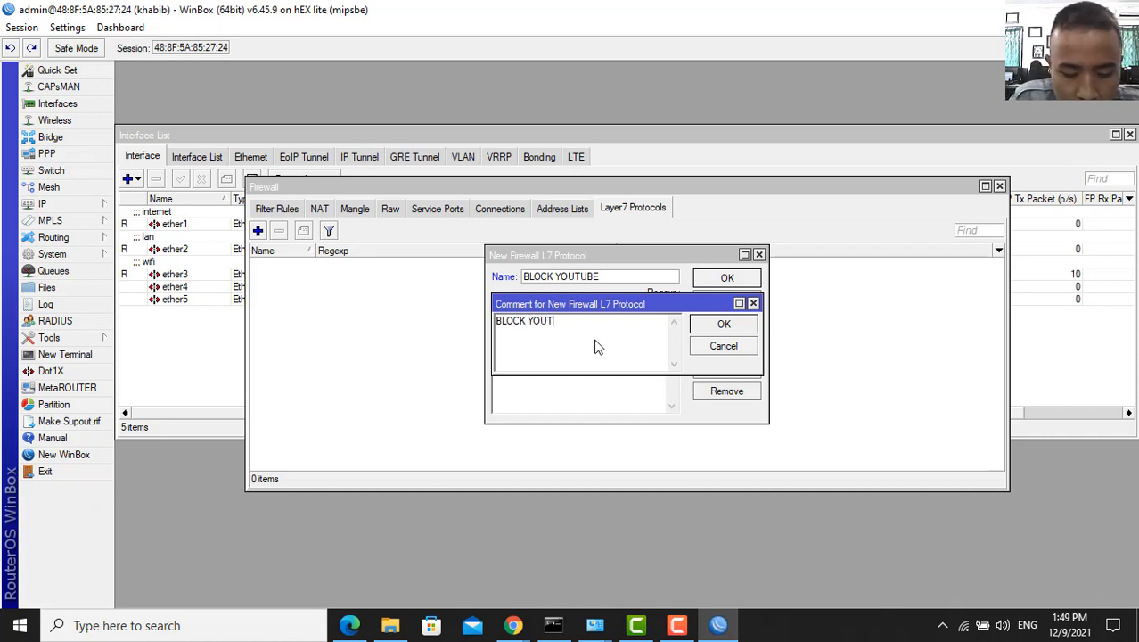
type("UBE")
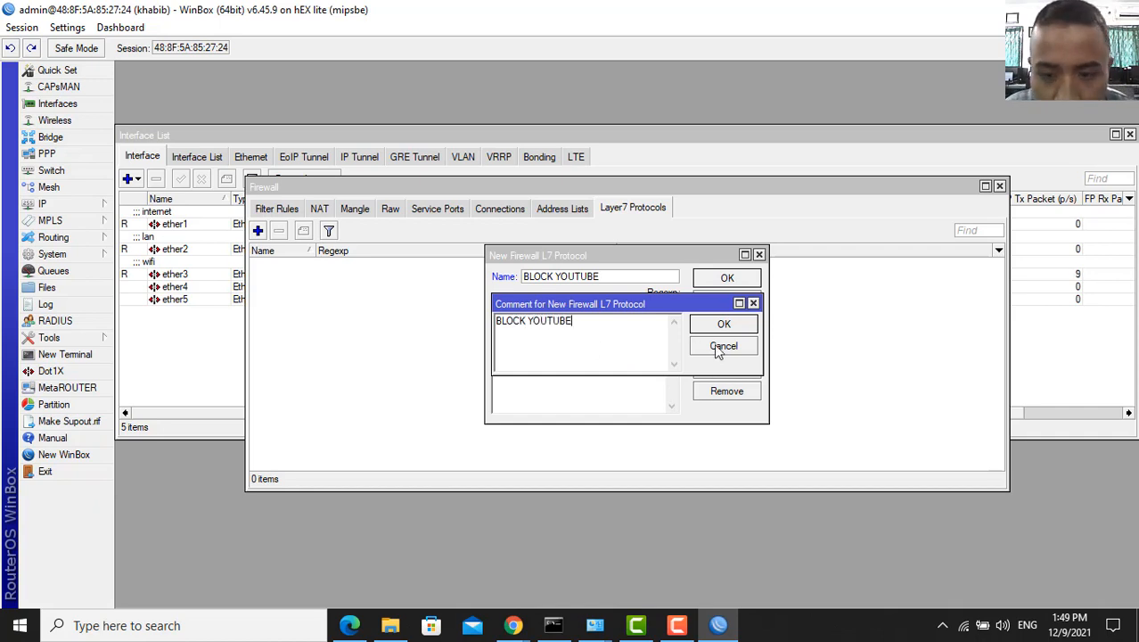
left_click(724, 325)
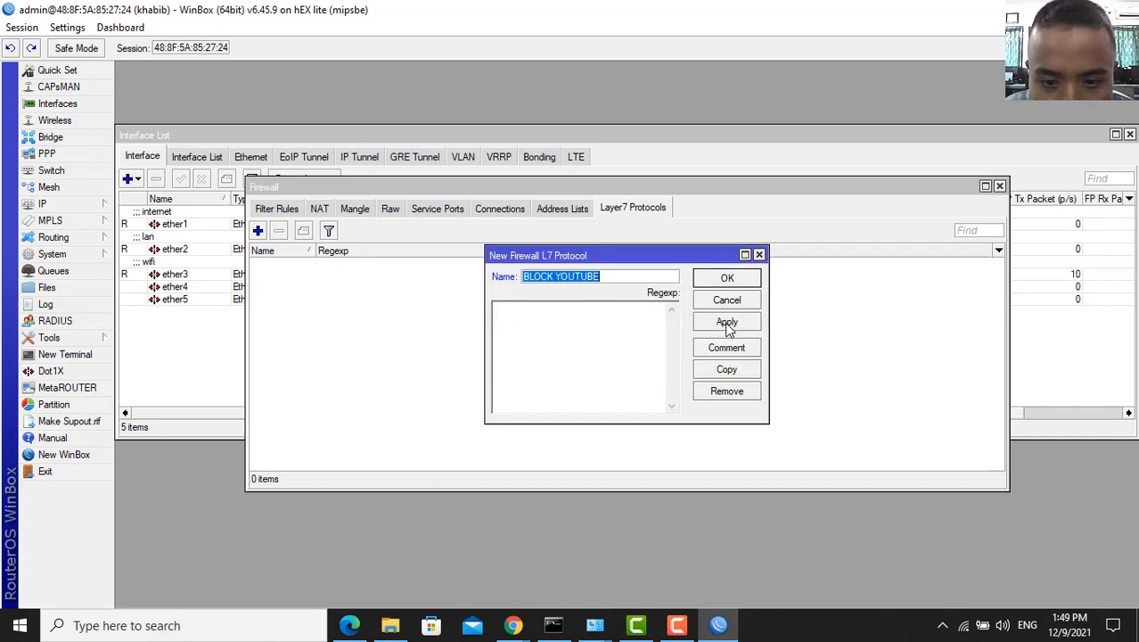
- Give it the regexp ^.+(youtube.com).*$ and save the entry
left_click(595, 323)
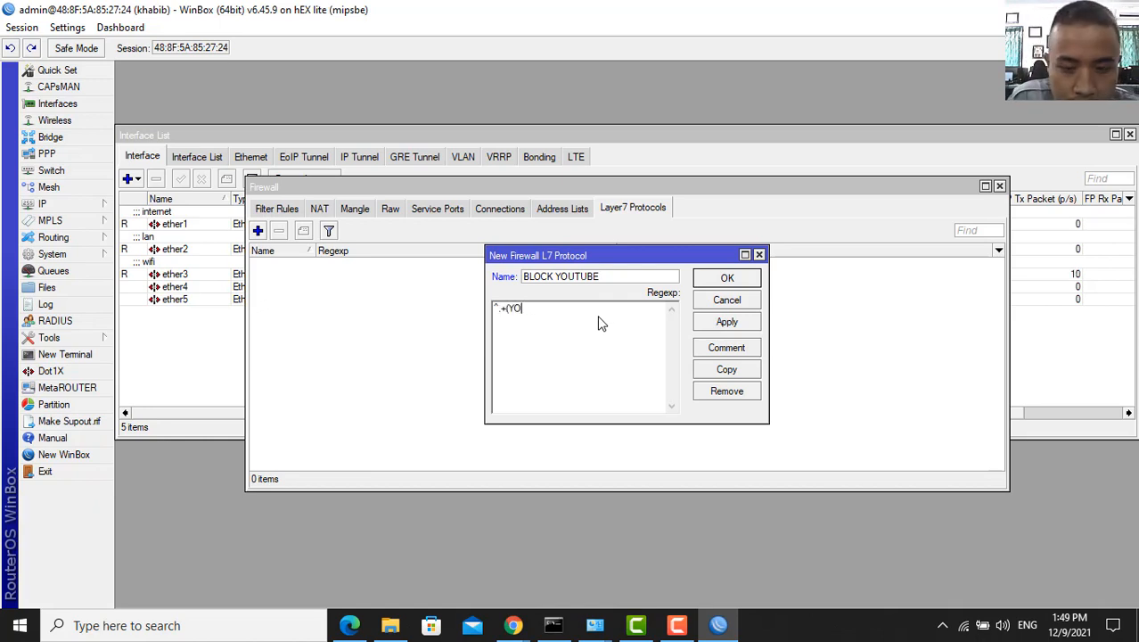
key("BackSpace")
key("BackSpace")
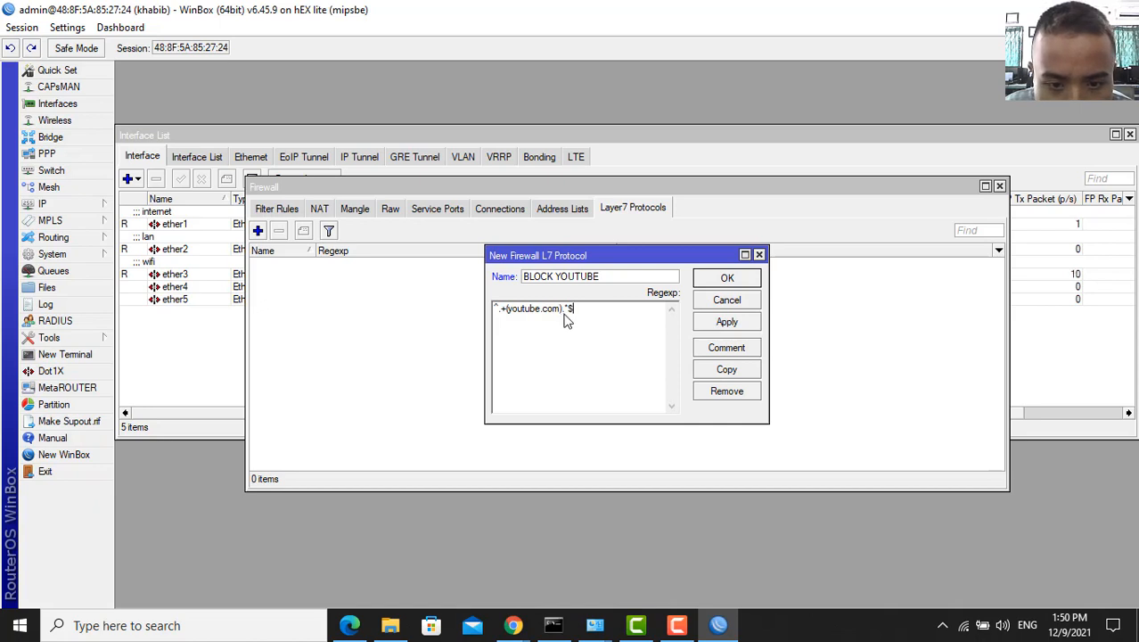
left_click_drag(576, 309, 491, 308)
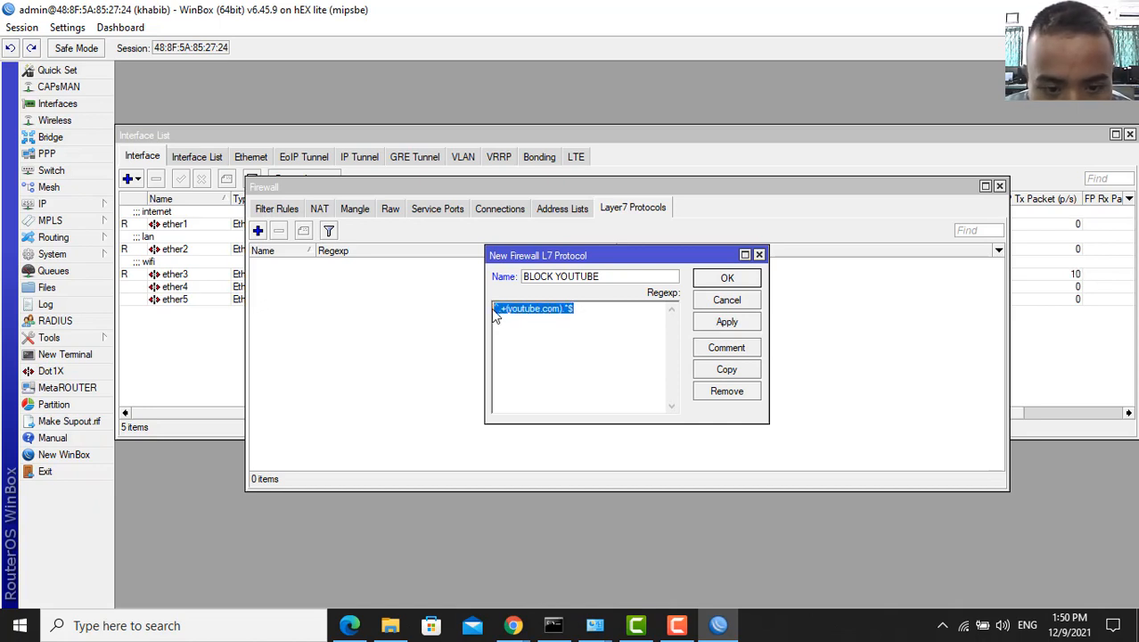
left_click(592, 323)
left_click_drag(574, 309, 491, 307)
left_click(511, 340)
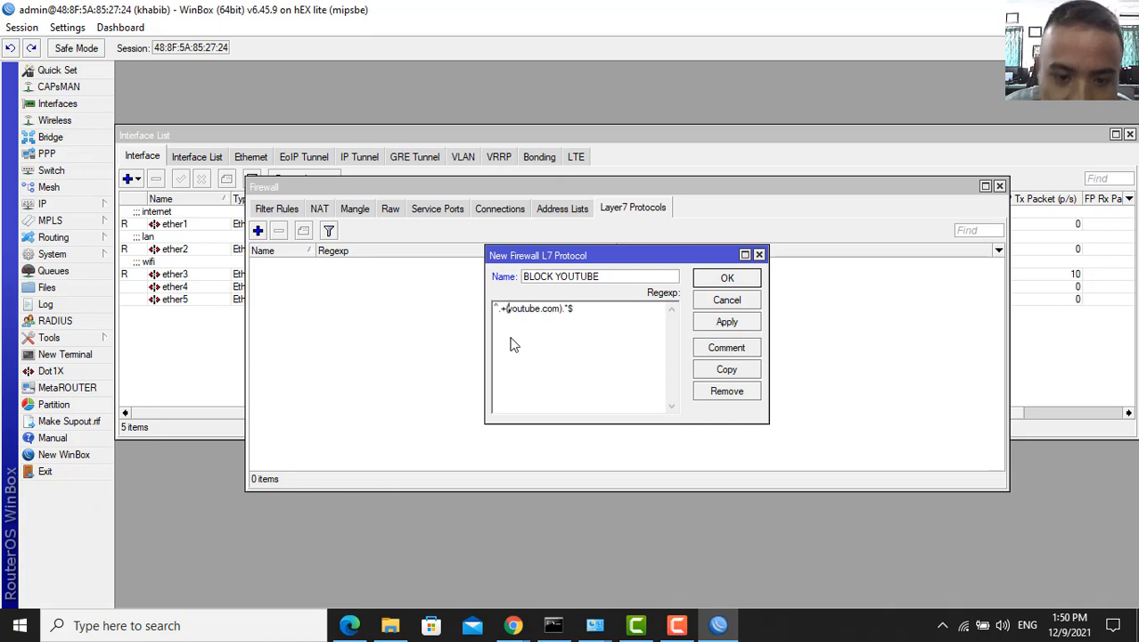
left_click(724, 323)
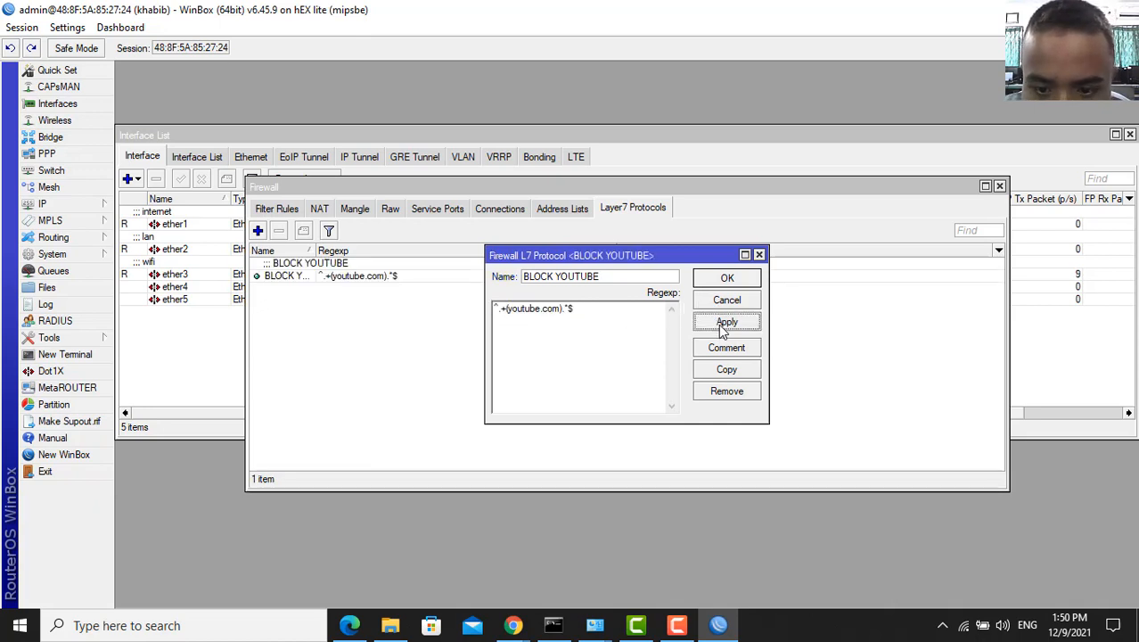
left_click(725, 279)
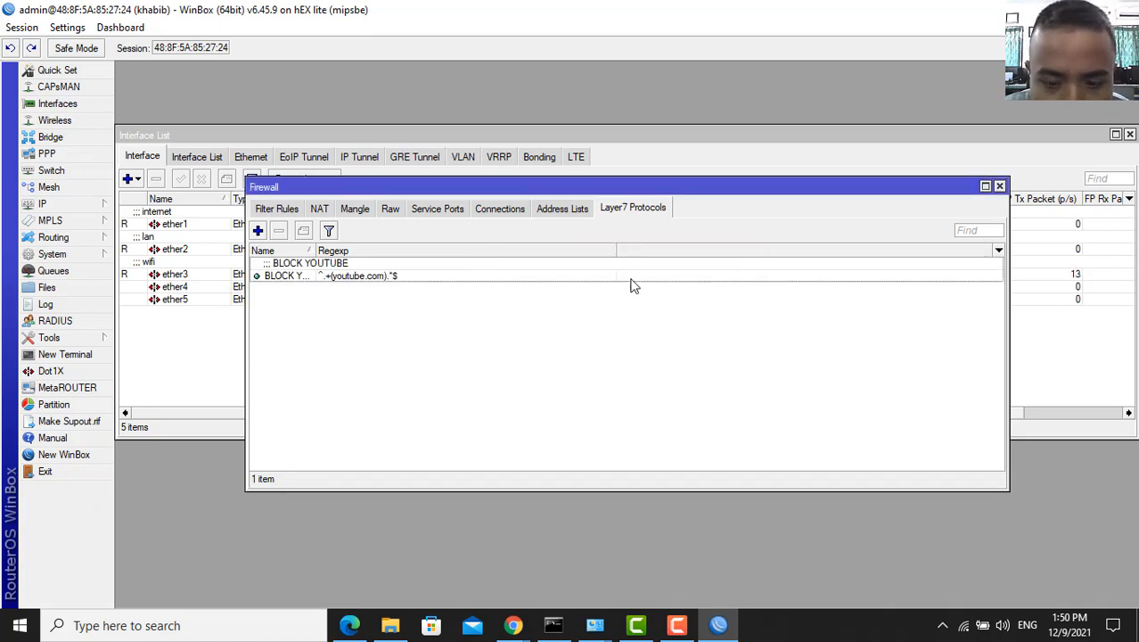
- Add a new tcp filter rule commented BLOCK YOUTUBE
left_click(284, 208)
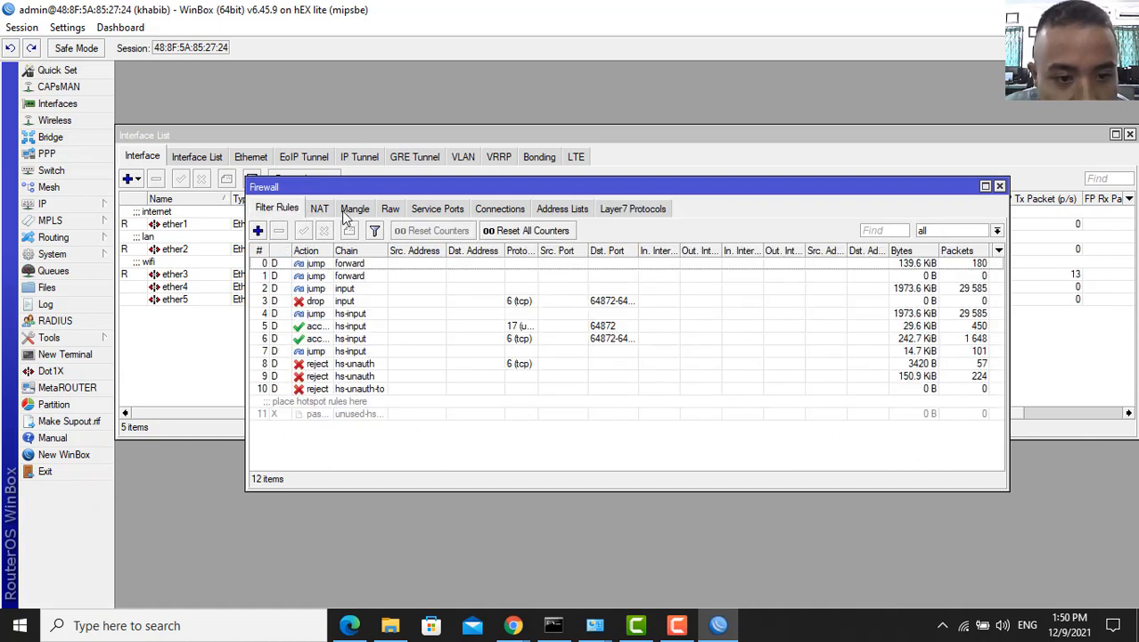
left_click(258, 232)
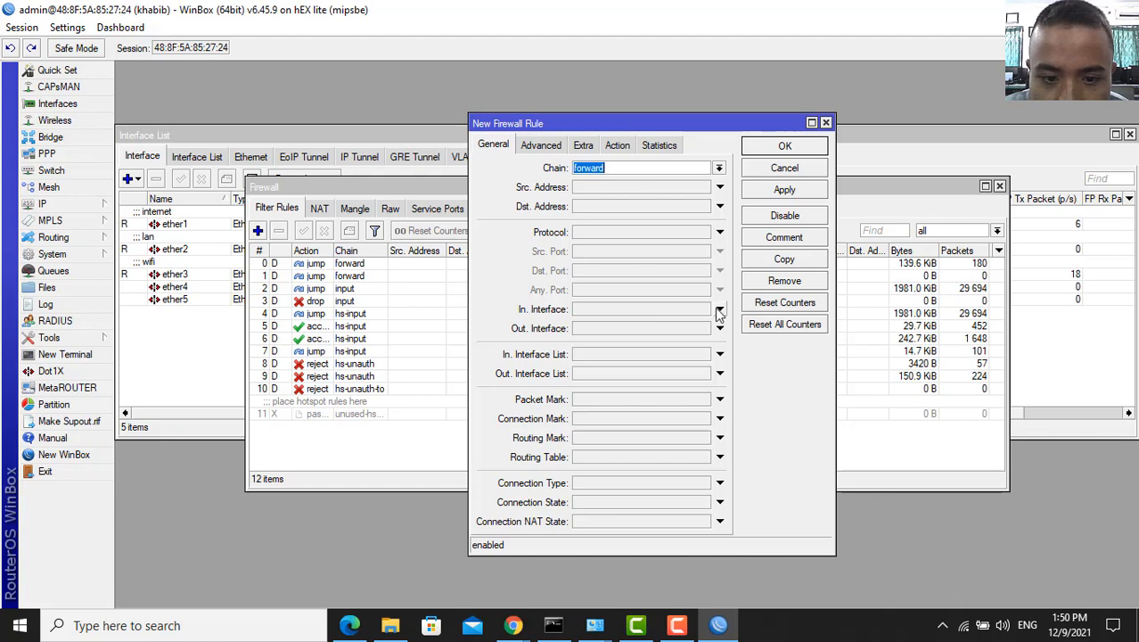
left_click(720, 234)
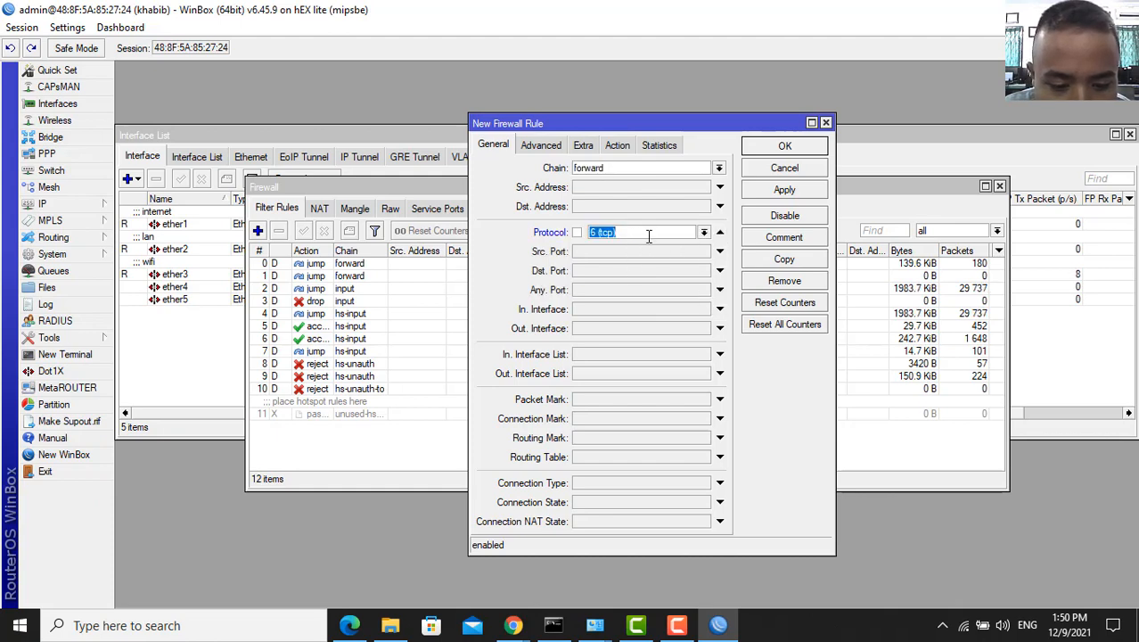
left_click(773, 239)
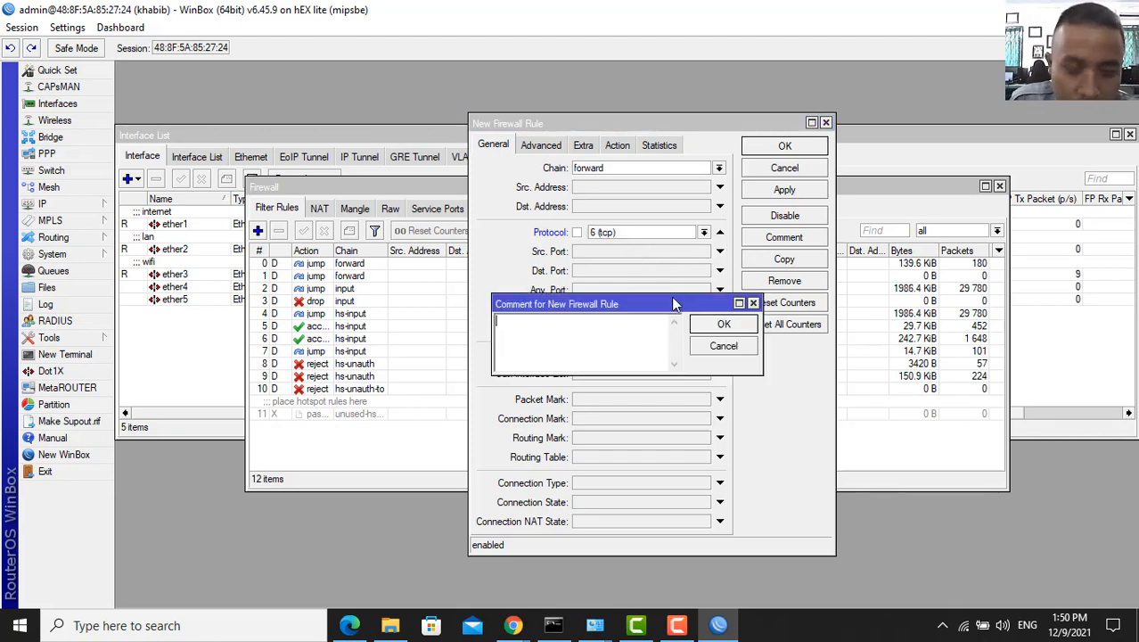
type("BLOCK C")
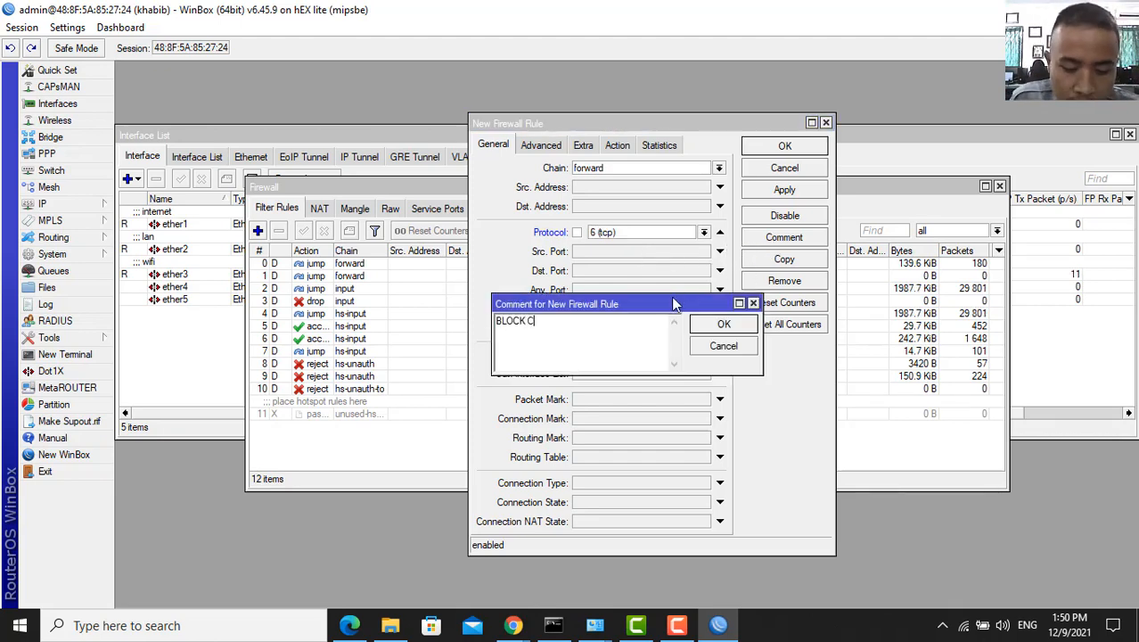
type("ONTENT")
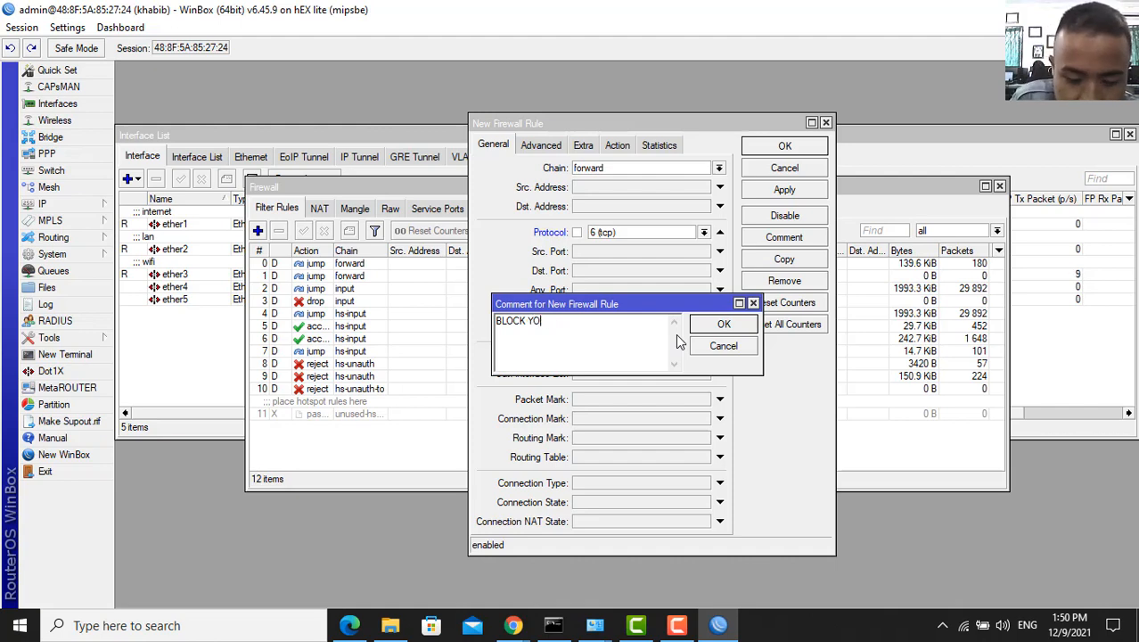
type("UBE")
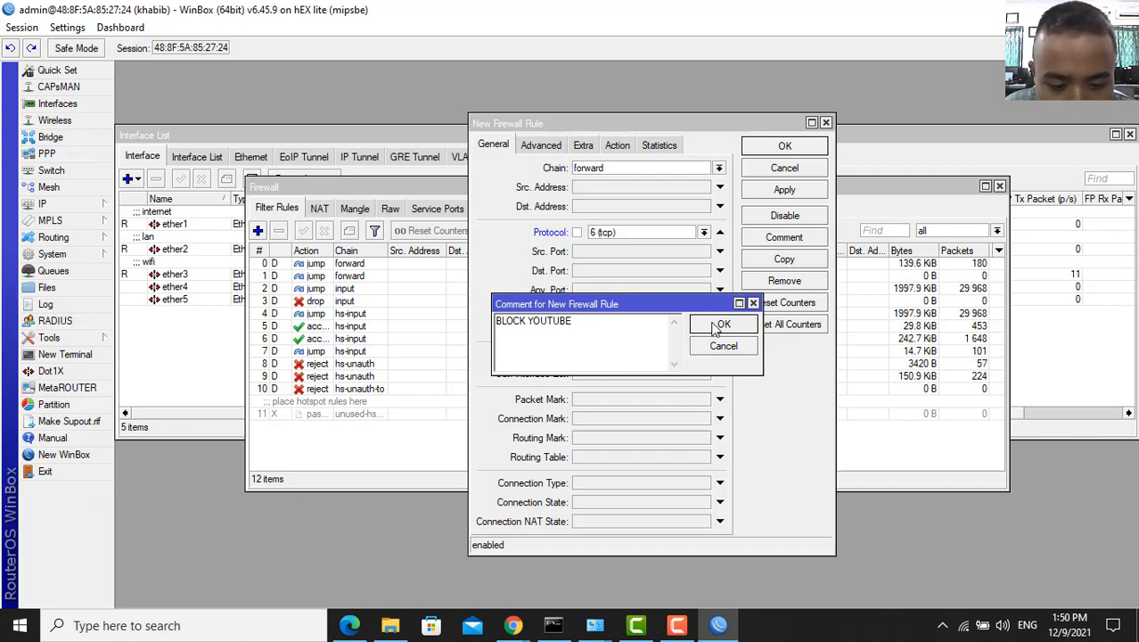
left_click(720, 325)
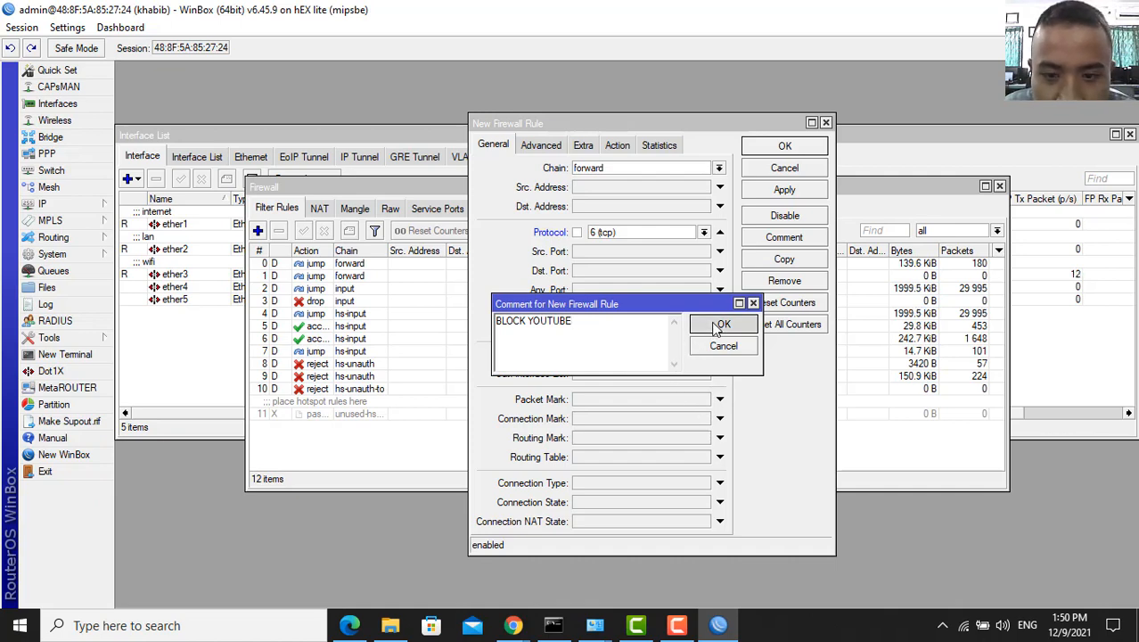
- Match the BLOCK YOUTUBE Layer7 protocol, set the action to drop, and save the rule
left_click(541, 145)
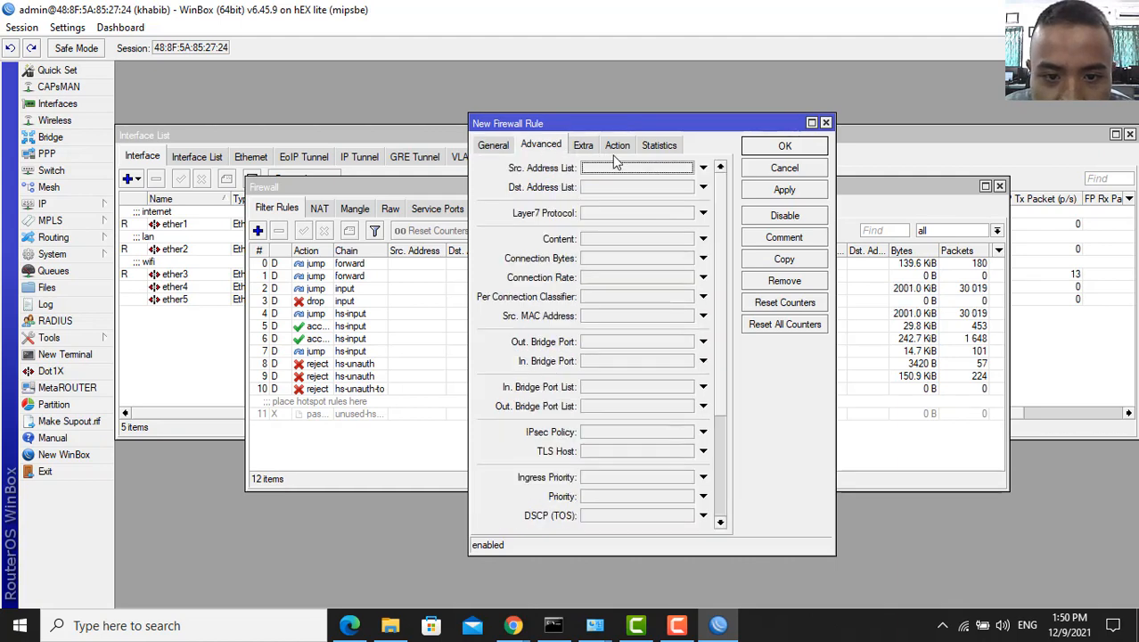
left_click(702, 213)
left_click(634, 227)
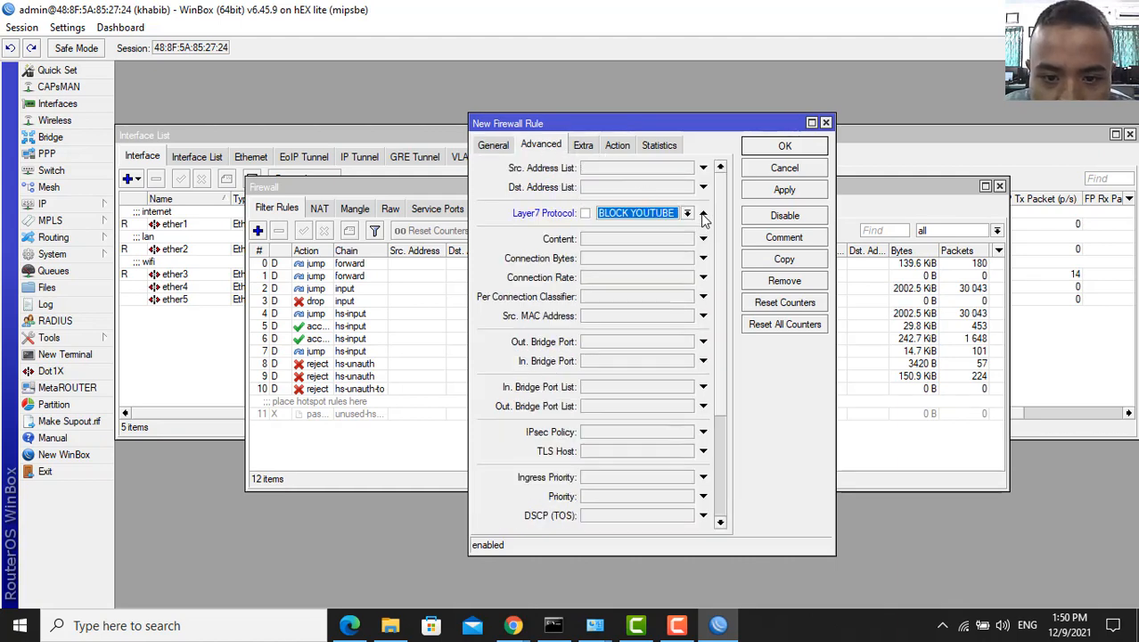
left_click(617, 145)
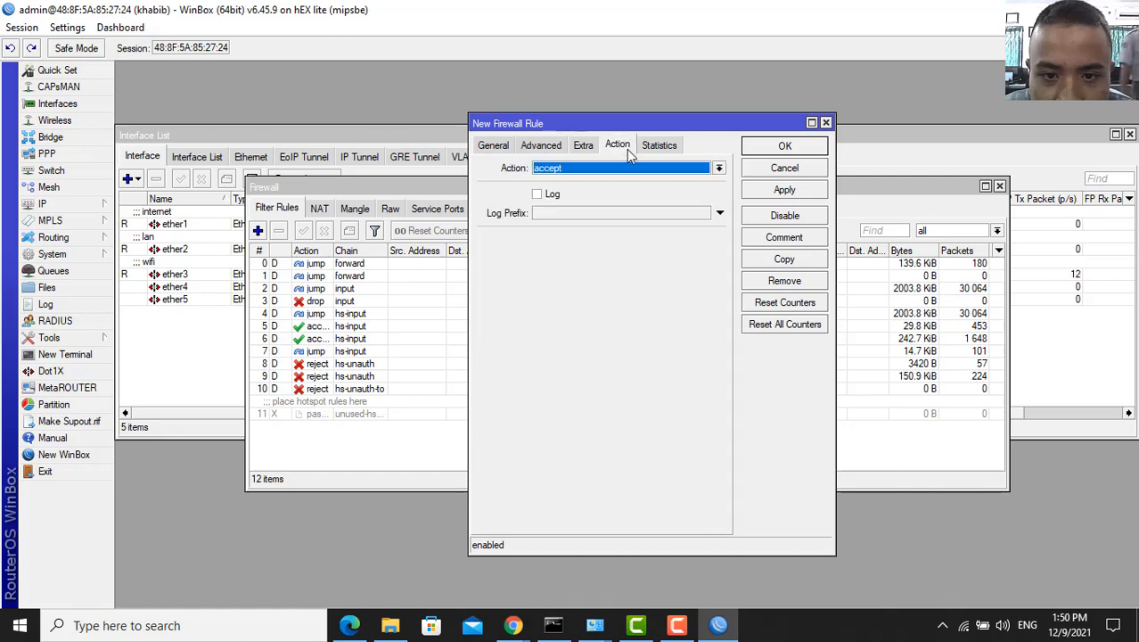
left_click(718, 168)
left_click(651, 225)
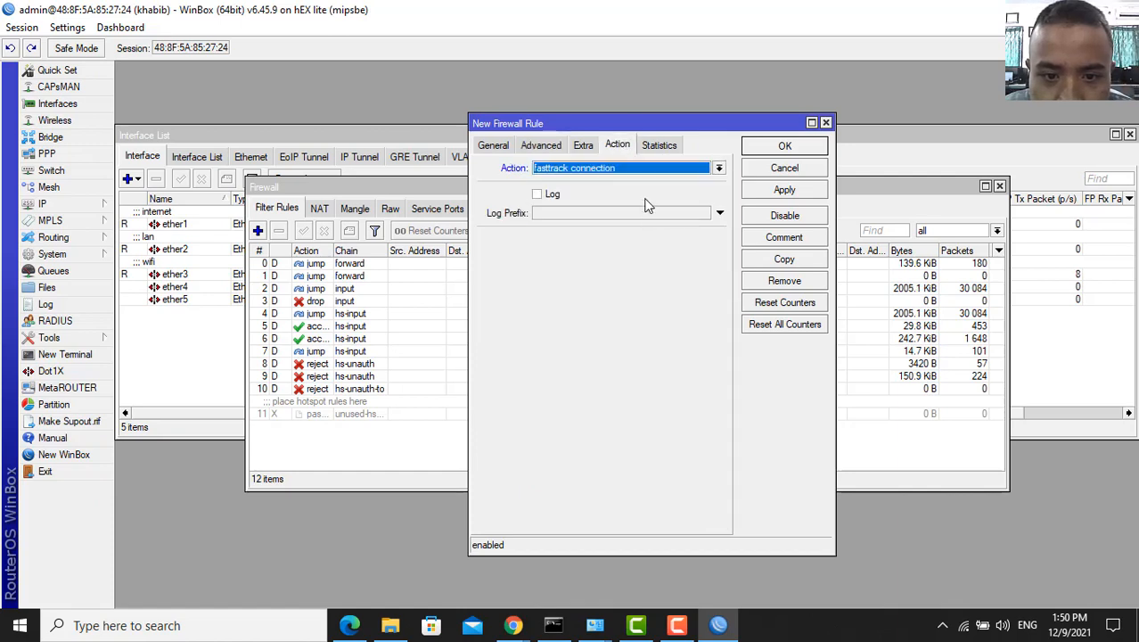
left_click(718, 169)
left_click(657, 215)
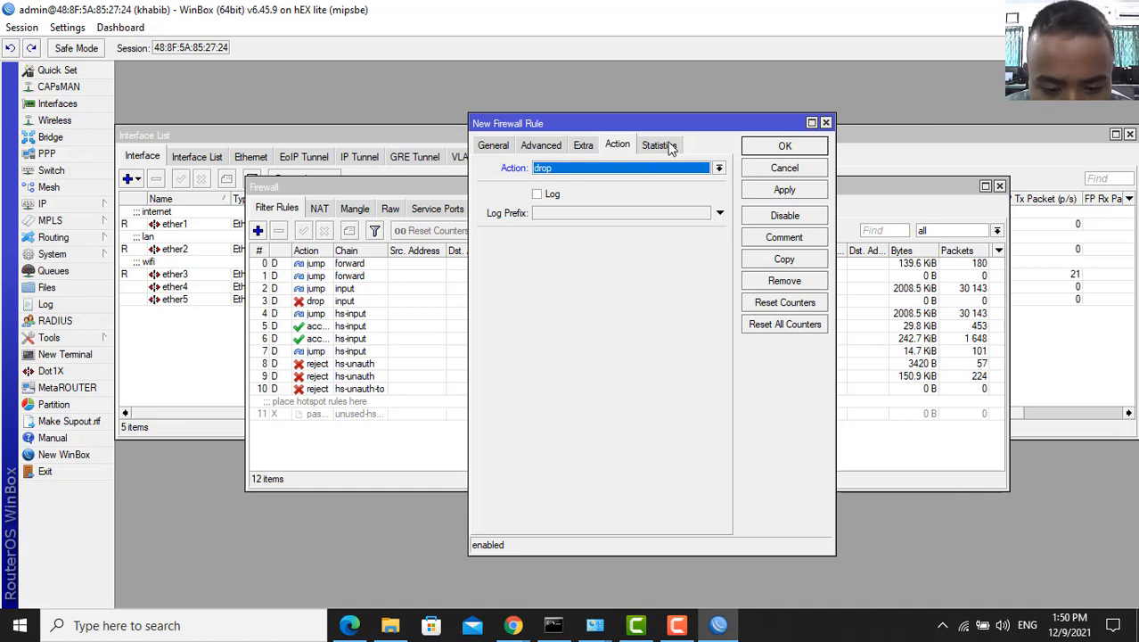
left_click(785, 190)
left_click(784, 148)
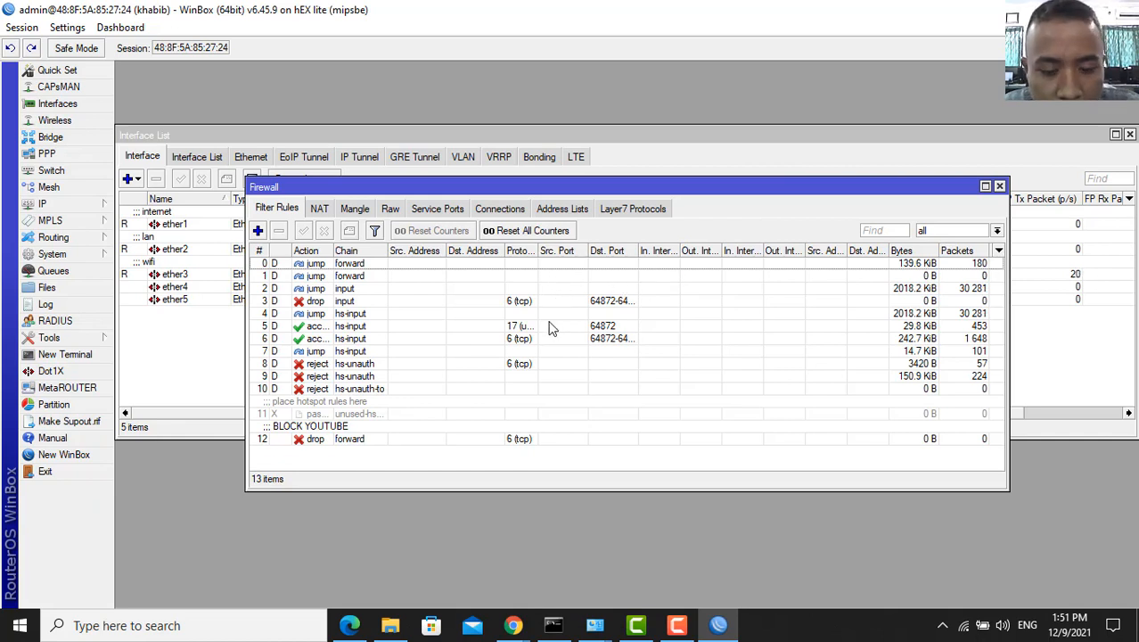
mouse_move(514, 626)
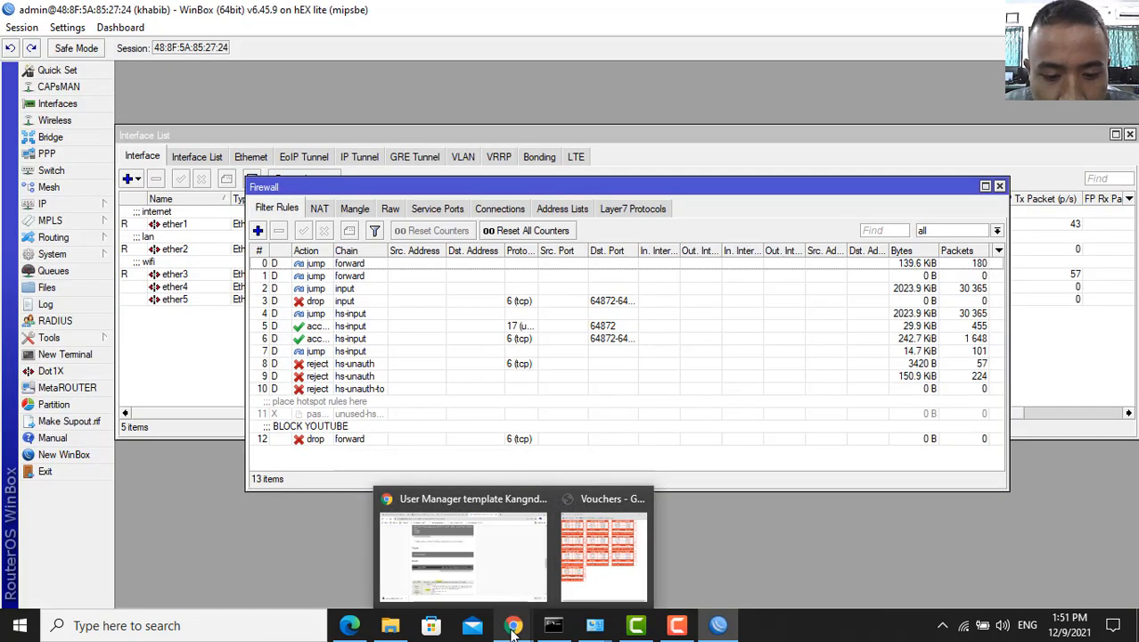
- Test the block by loading youtube.com in a new Chrome tab, then close that tab
left_click(527, 603)
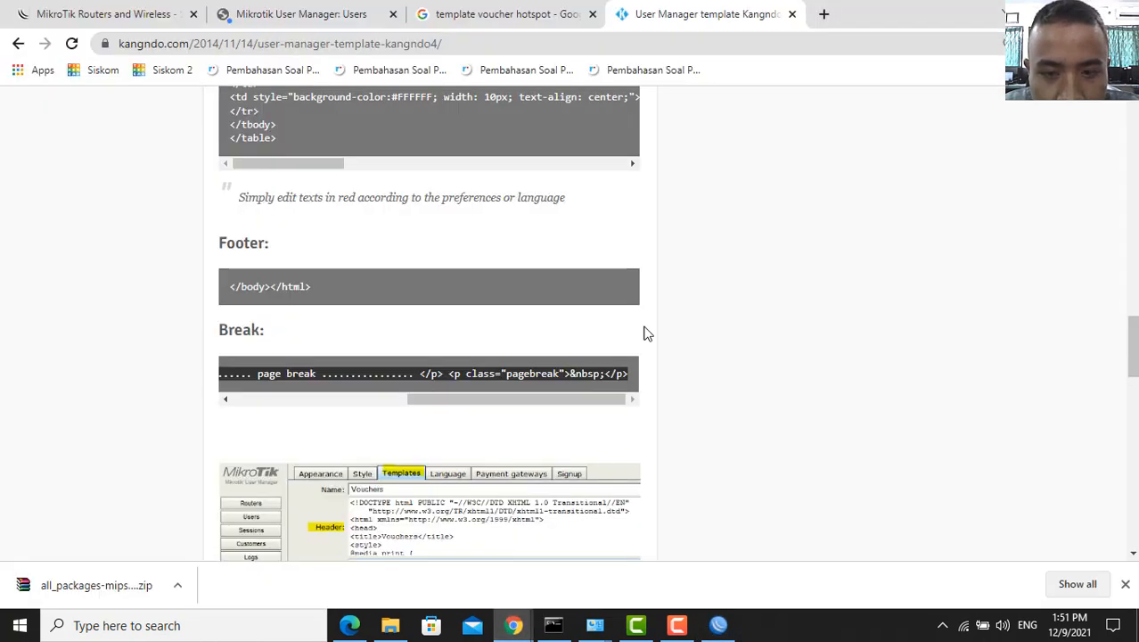
left_click(821, 16)
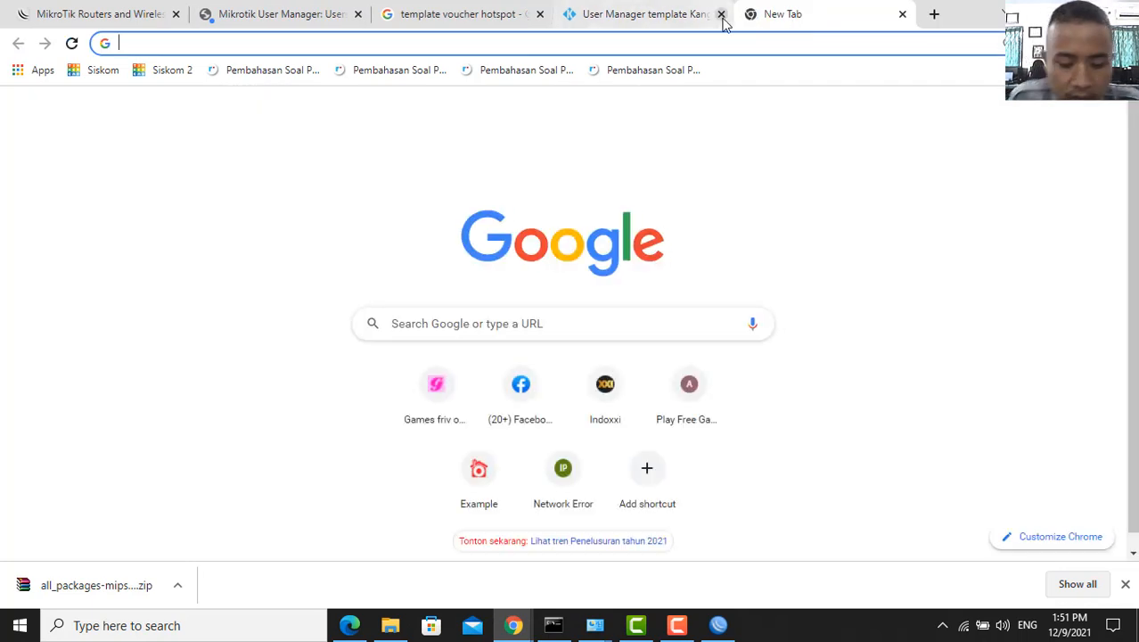
type("YO")
key("Return")
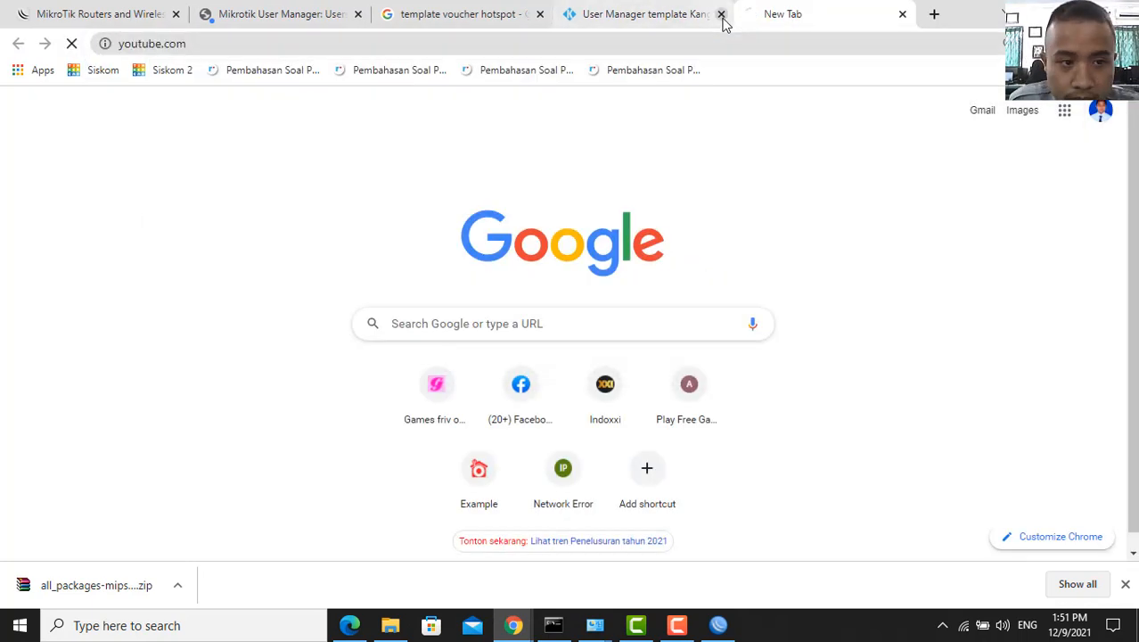
left_click(901, 15)
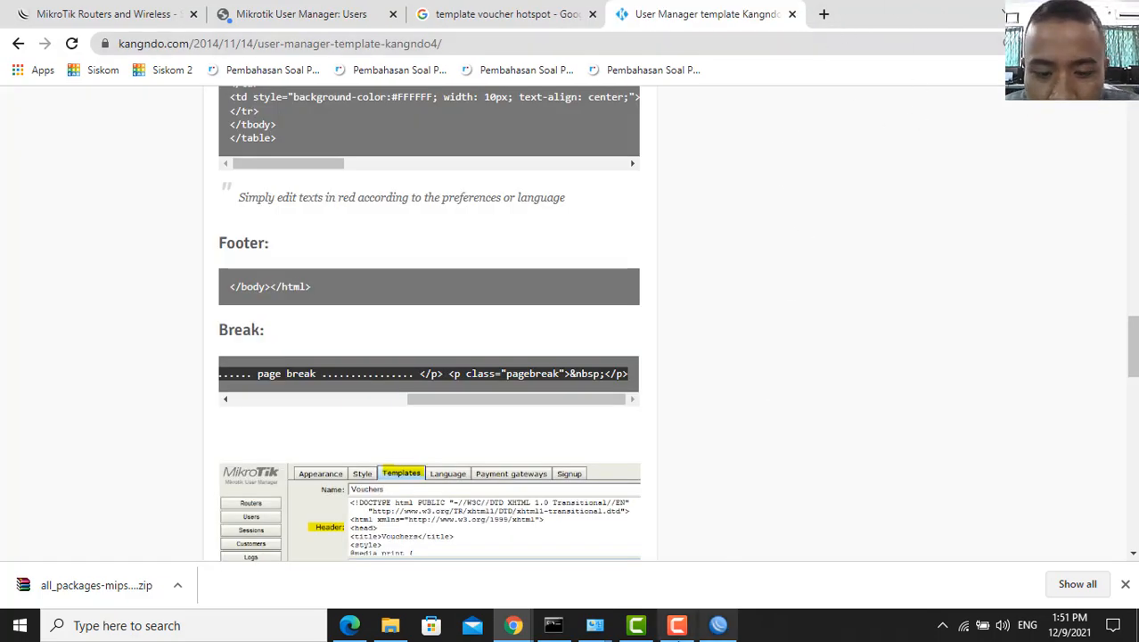
- Back in WinBox, add a new firewall filter rule on the forward chain
left_click(718, 626)
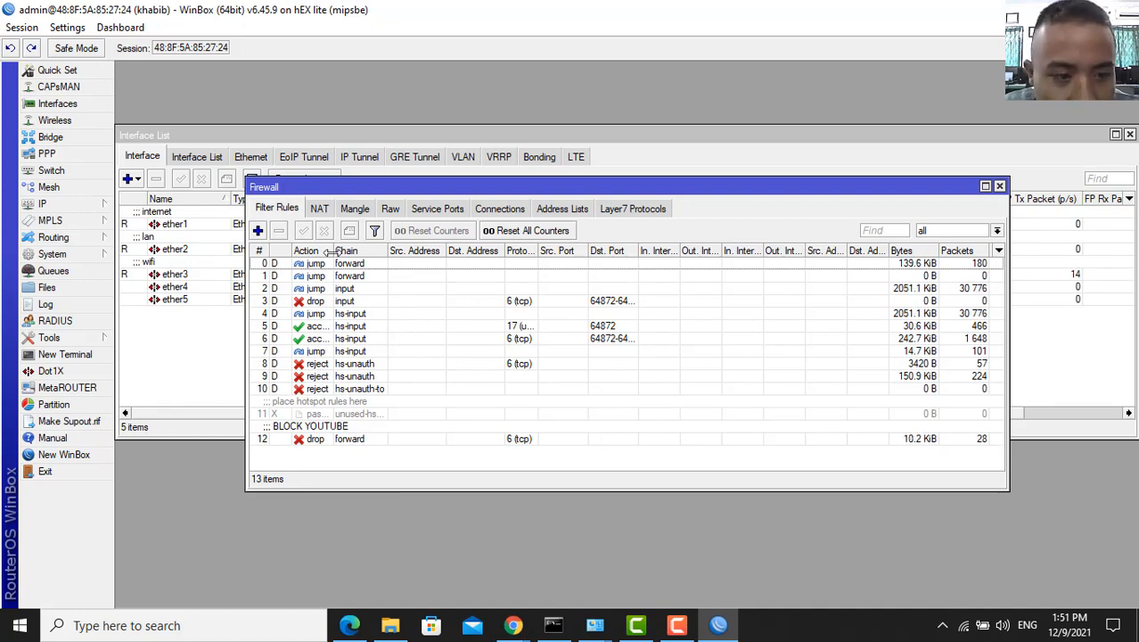
left_click(259, 231)
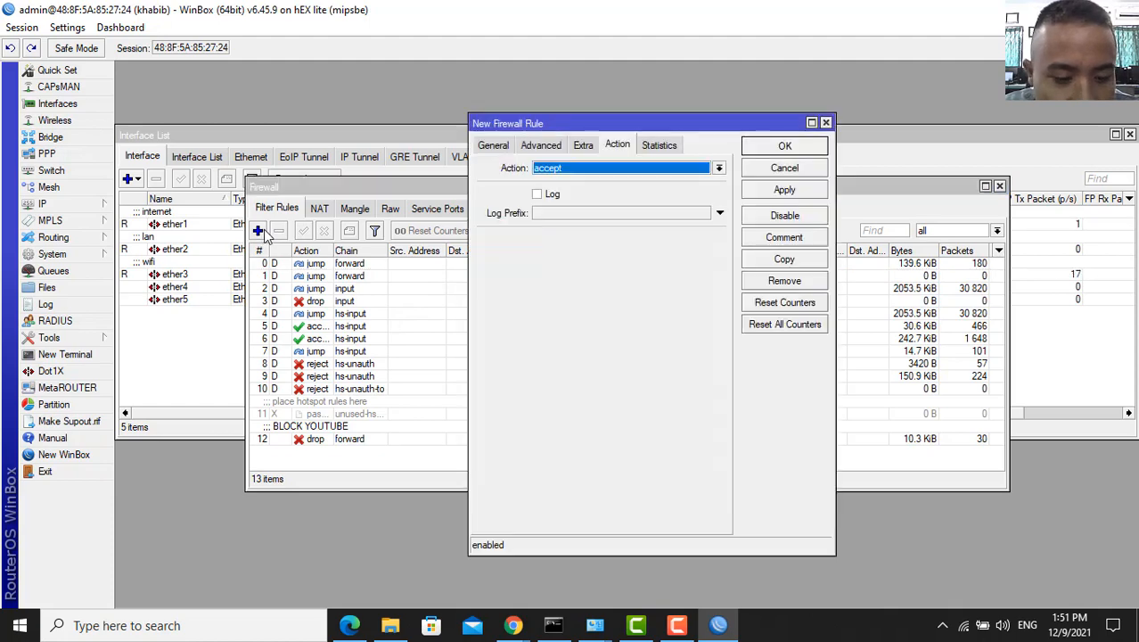
left_click(493, 146)
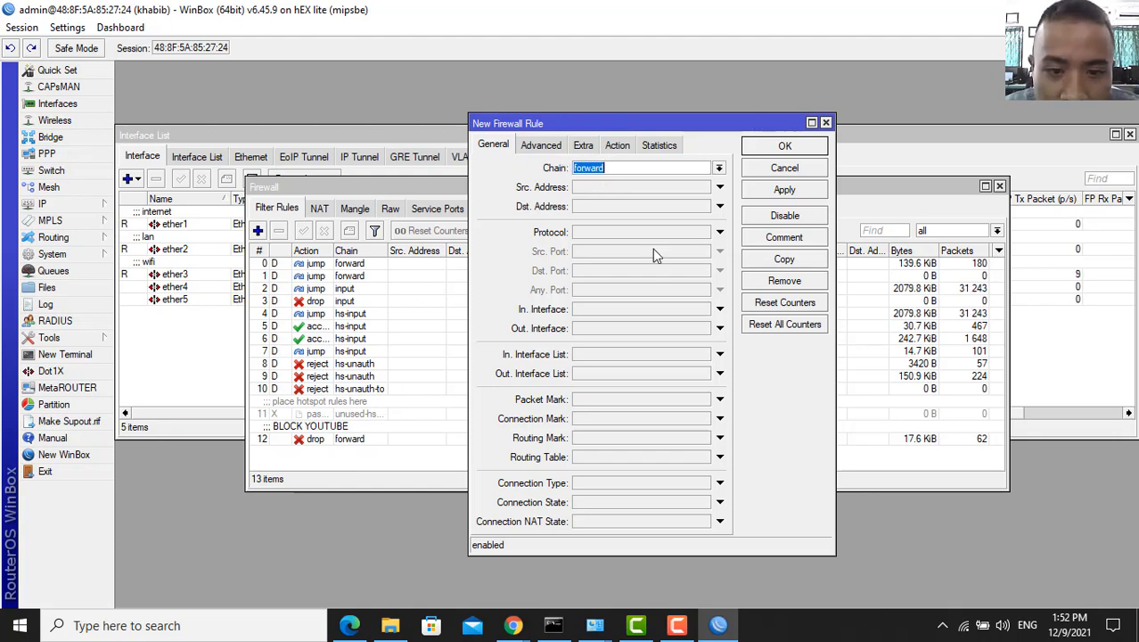
- Make the rule match TCP (protocol 6) traffic whose content contains detik.com
left_click(719, 232)
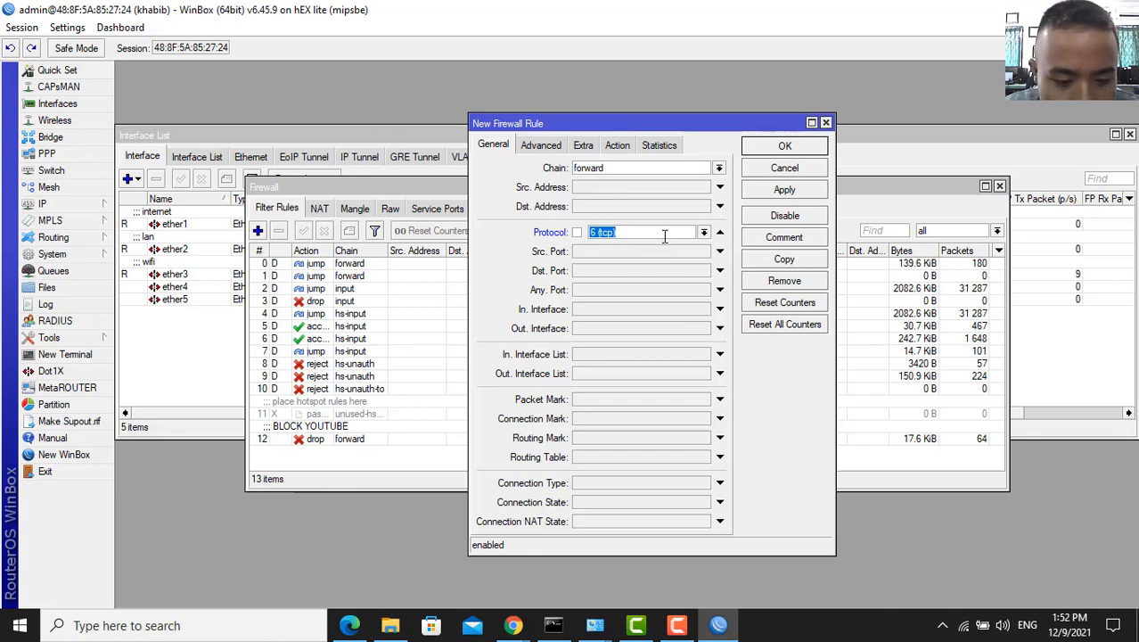
left_click(543, 145)
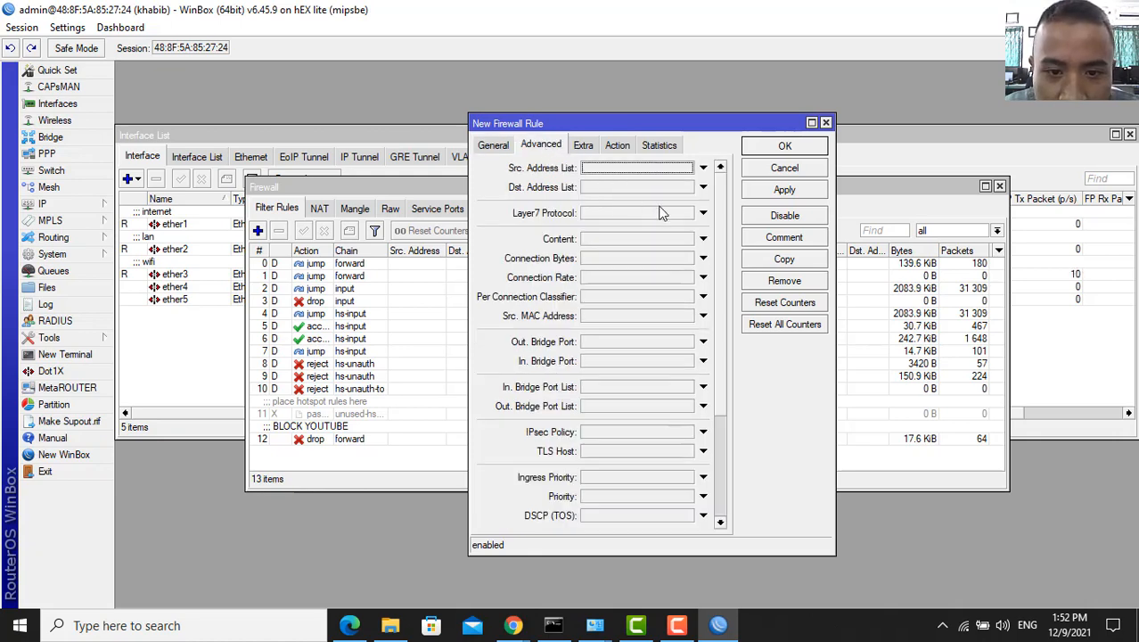
left_click(703, 238)
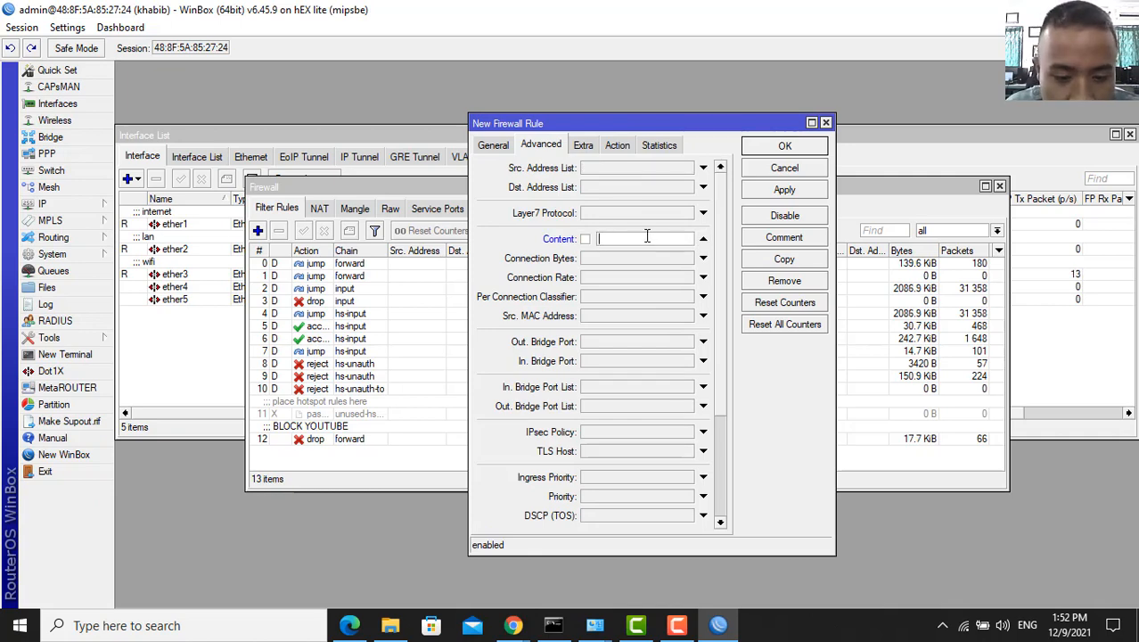
type("detik")
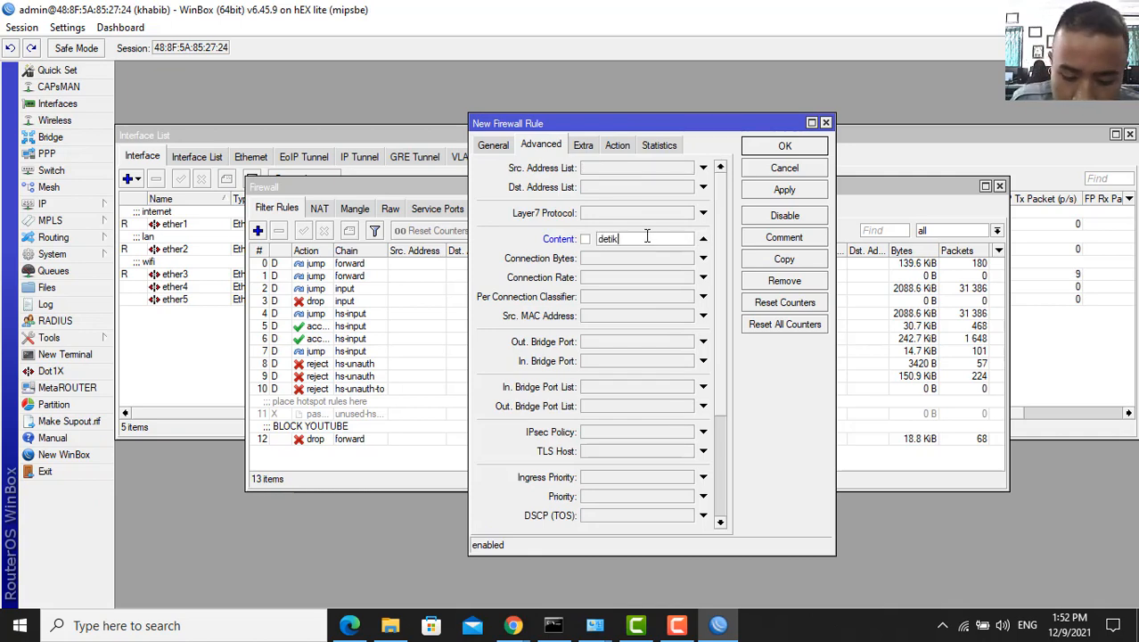
type(".com")
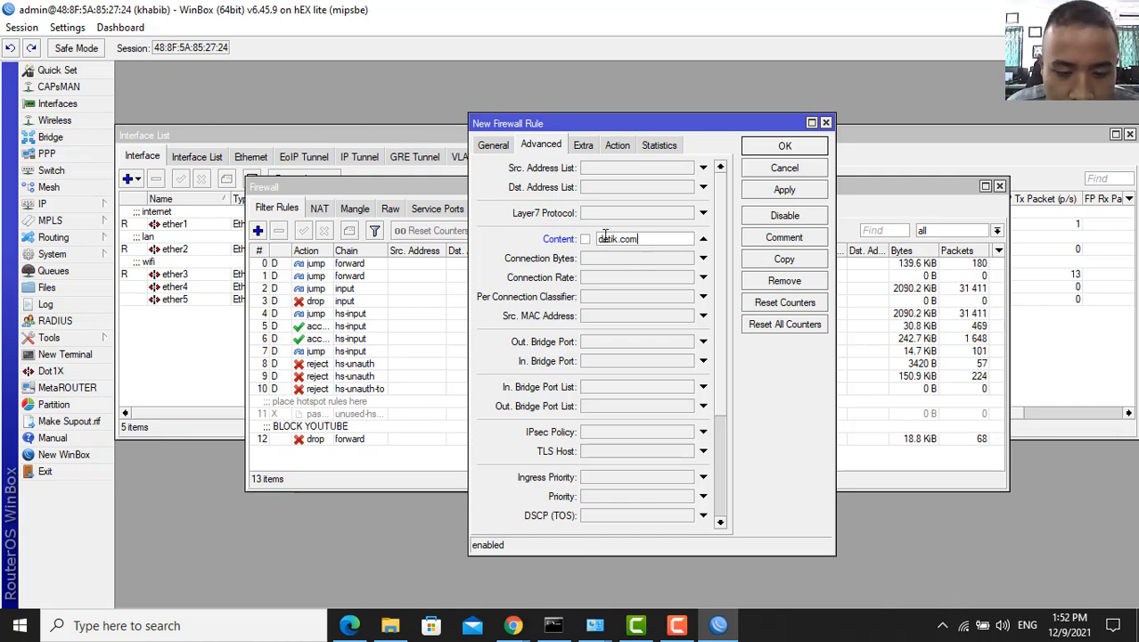
- Set the rule's action to drop
left_click(626, 145)
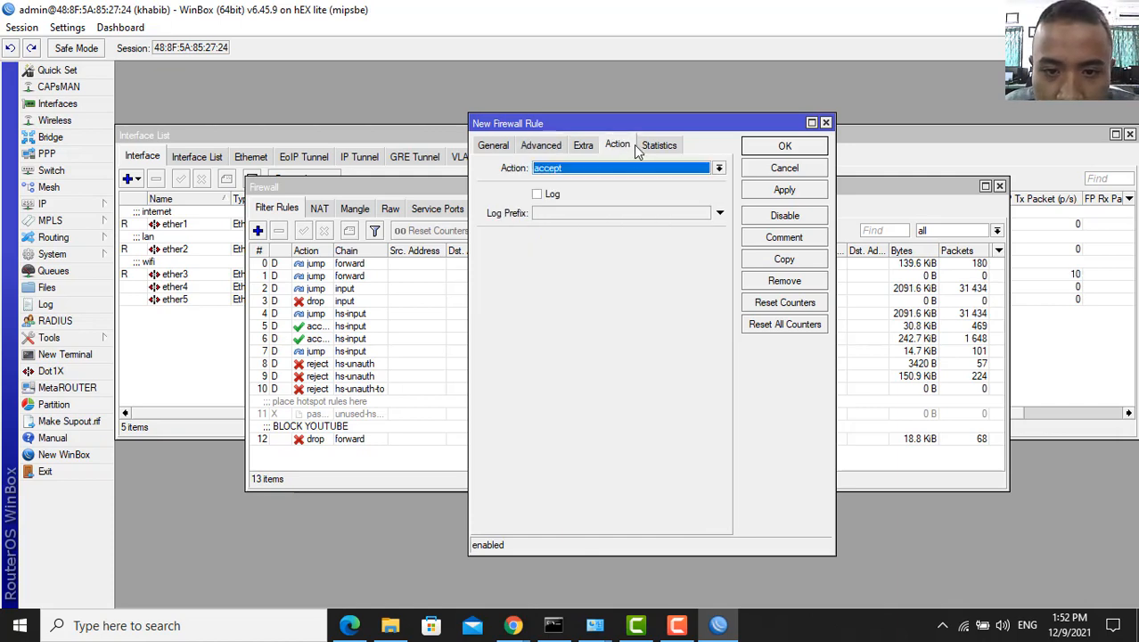
left_click(560, 145)
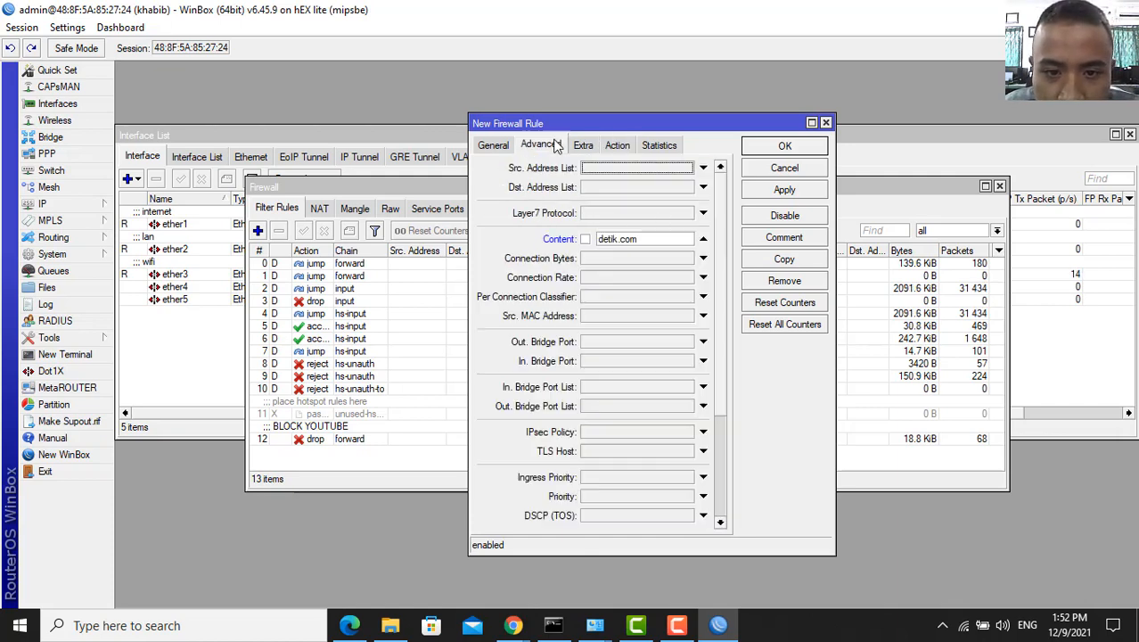
left_click(626, 146)
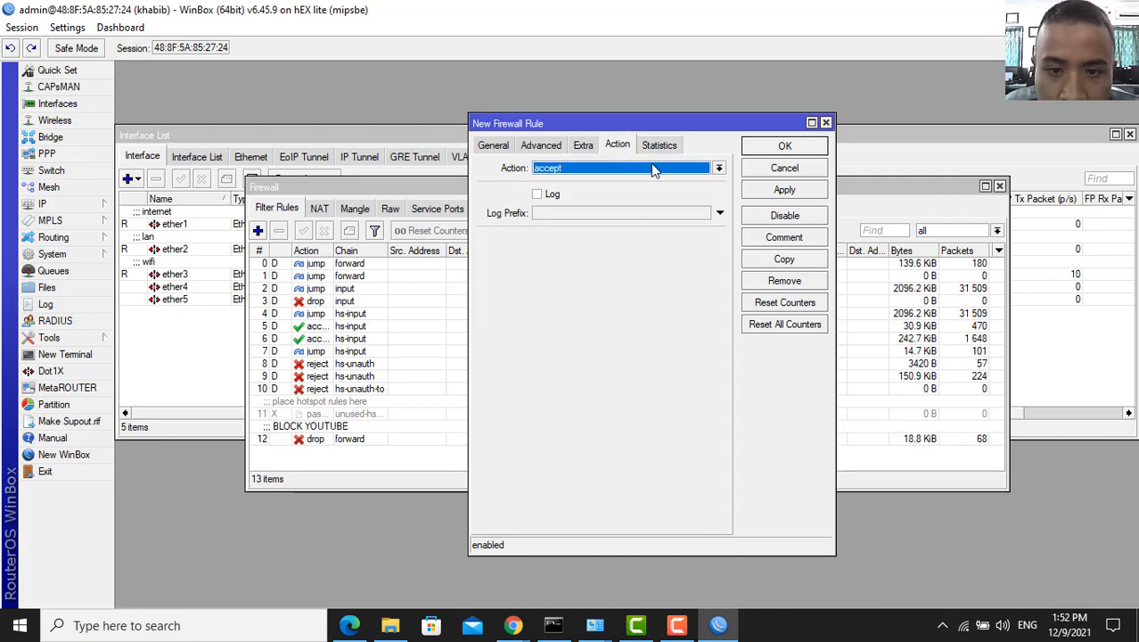
left_click(651, 168)
left_click(610, 217)
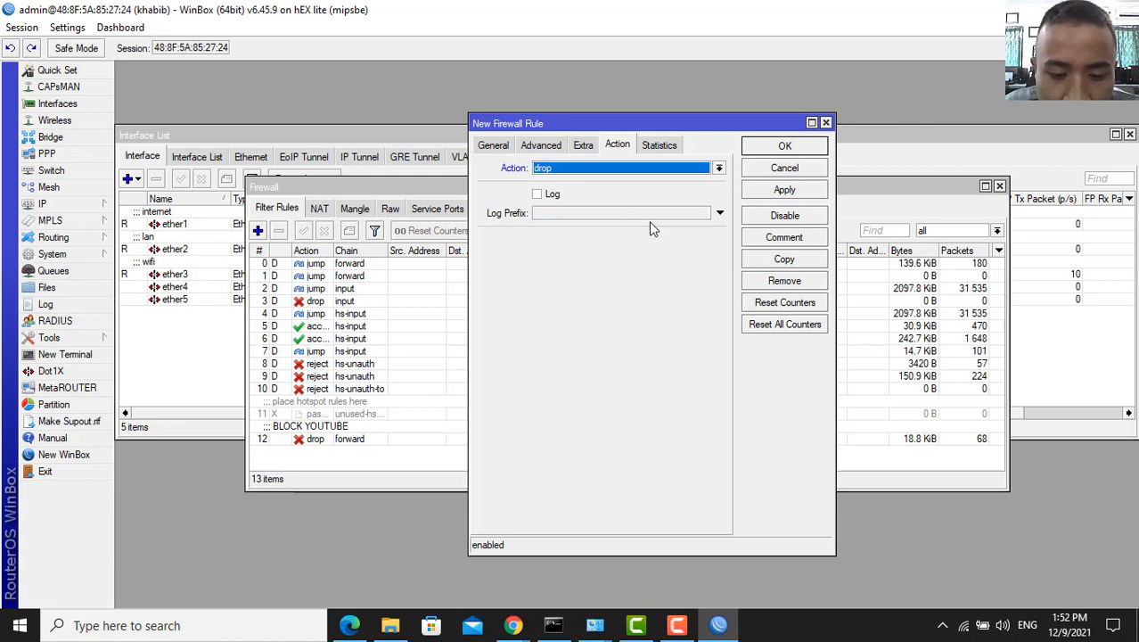
left_click(770, 241)
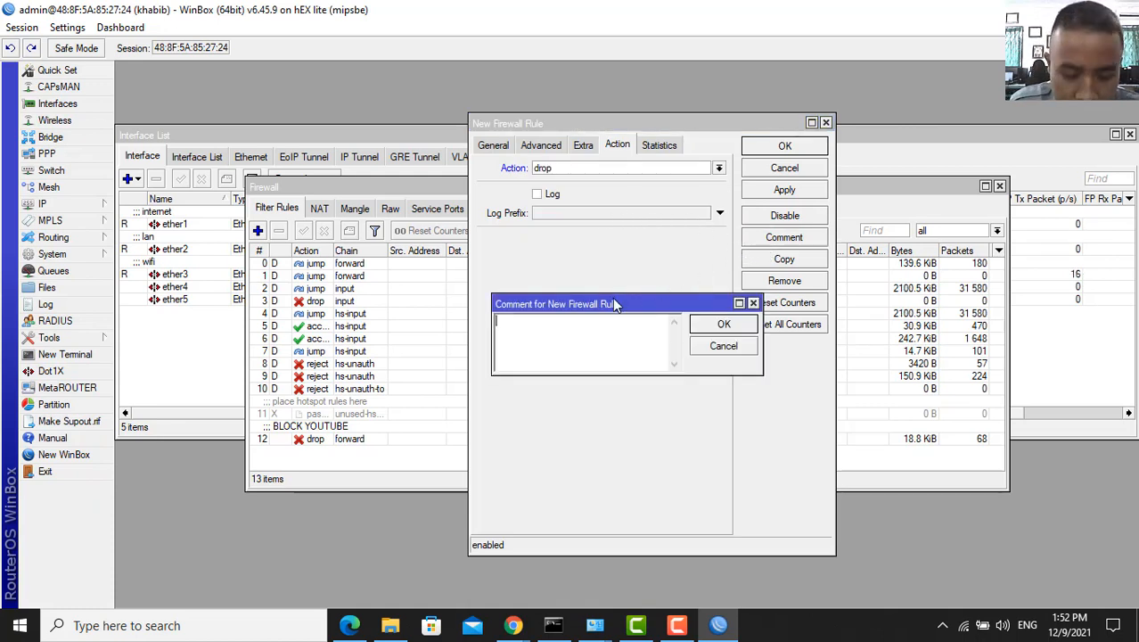
- Comment the rule 'BLOCK WEBSITE DETIK.COM' and save it, so it appears as rule 13
key("BackSpace")
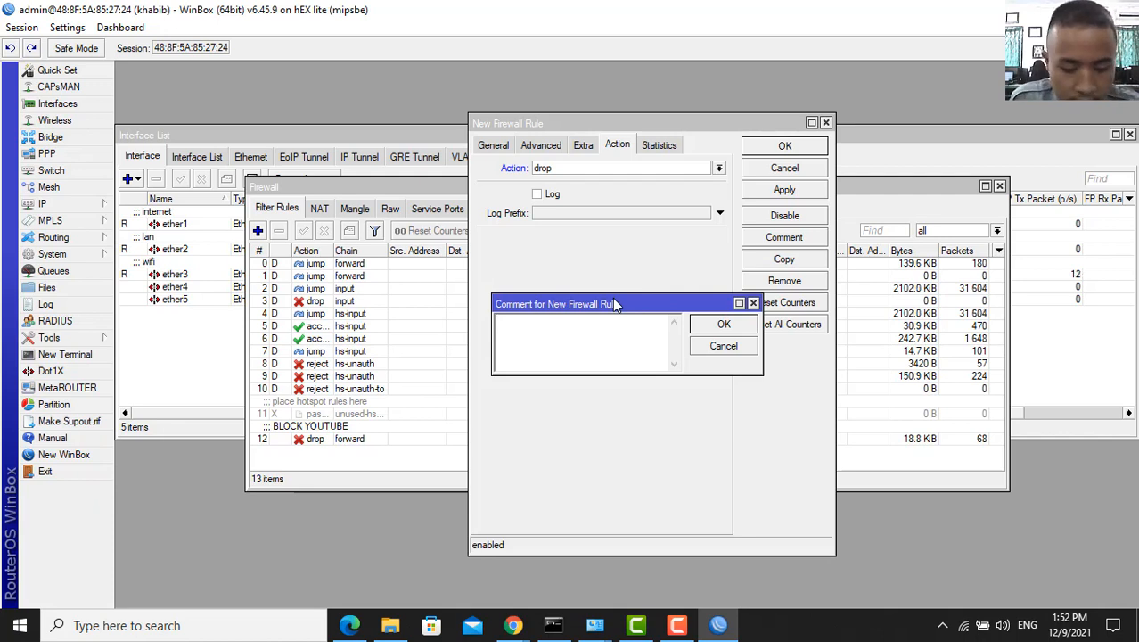
type("BLOCK ")
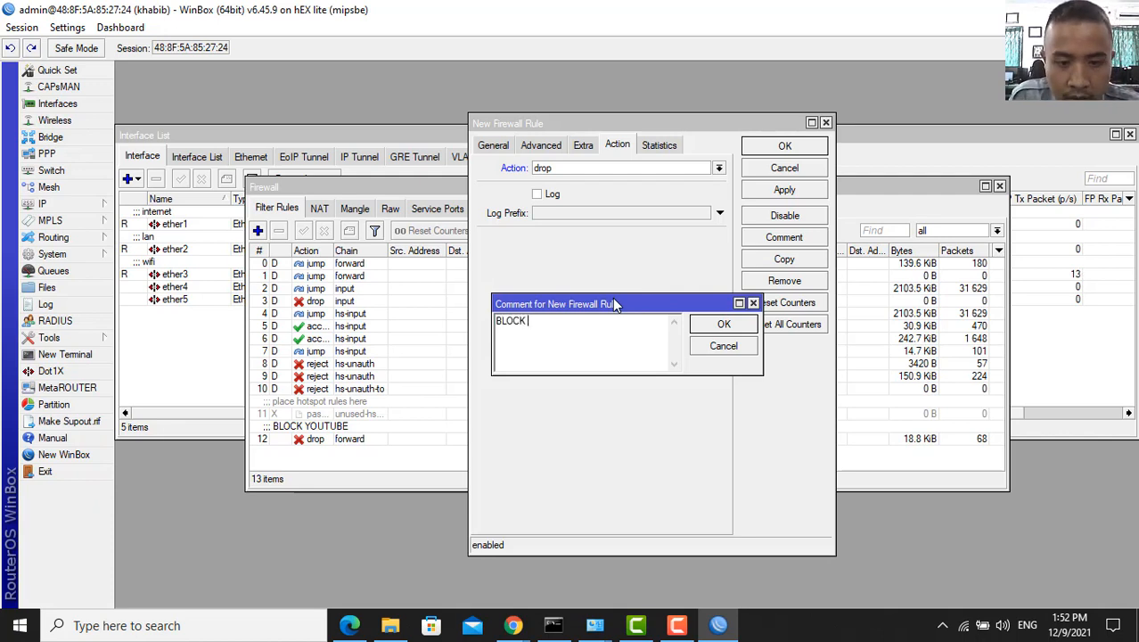
type("WEBSITE")
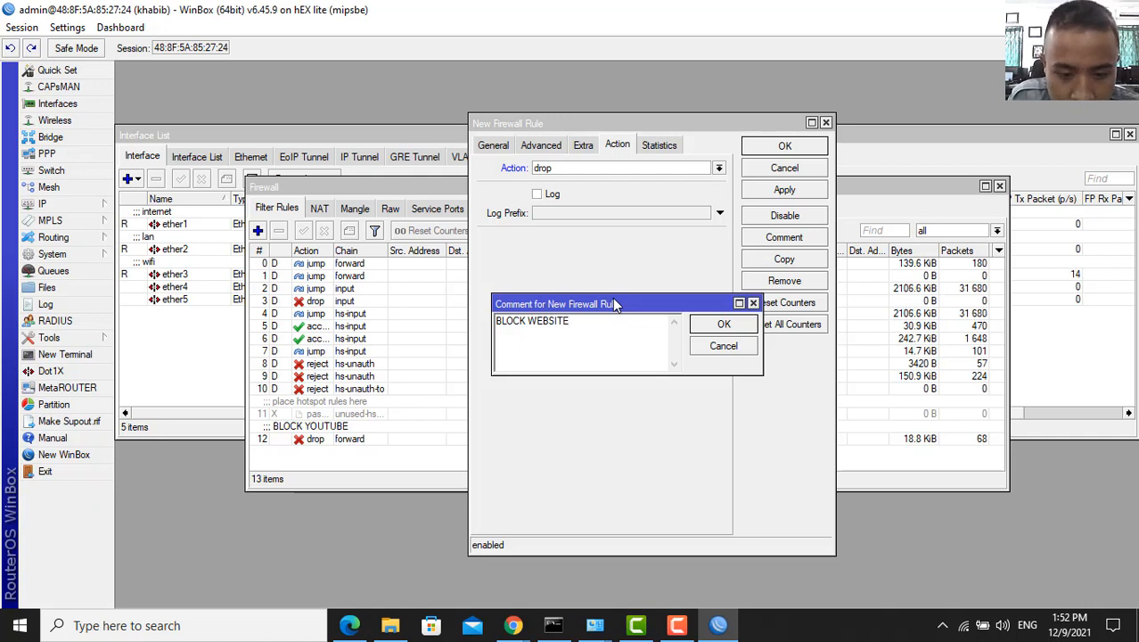
type(" DETIK")
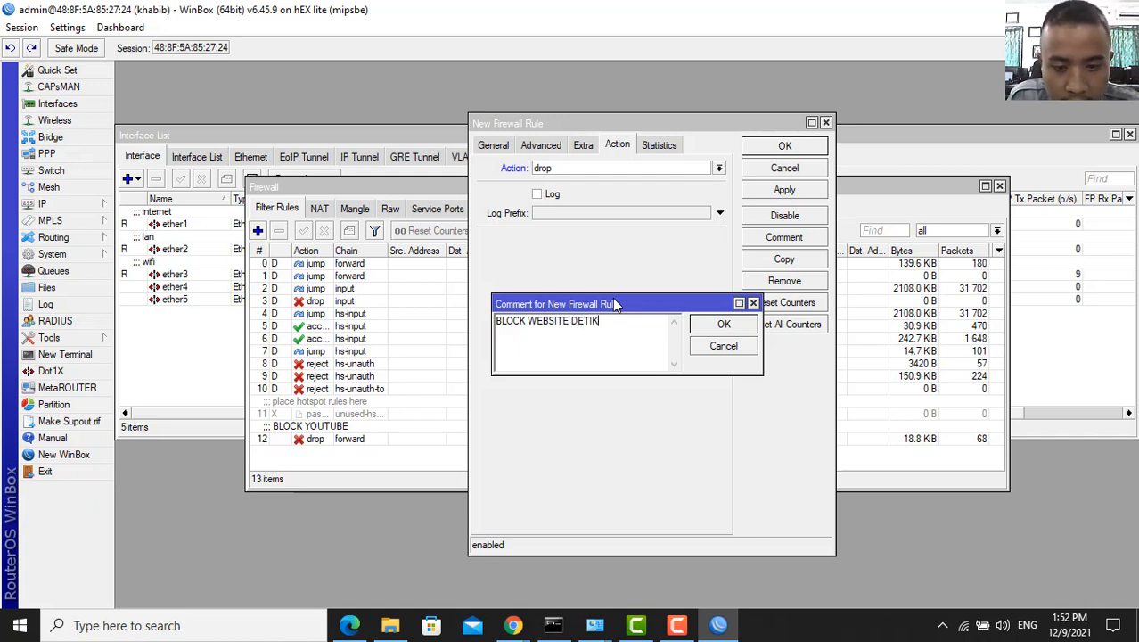
type(".COM")
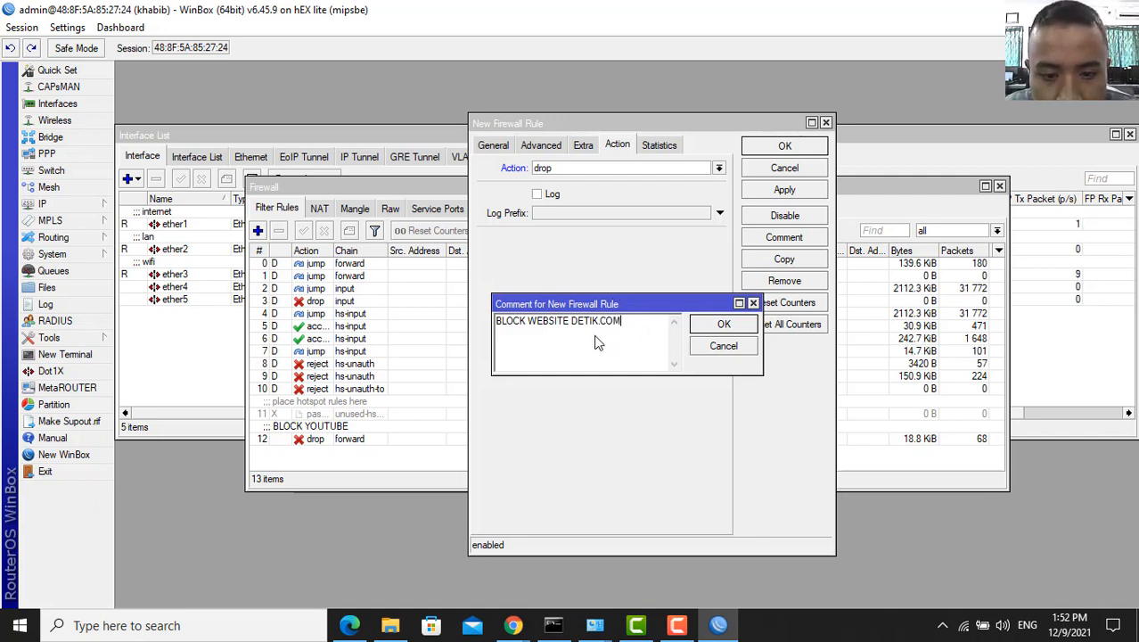
left_click(722, 326)
left_click(781, 191)
left_click(785, 146)
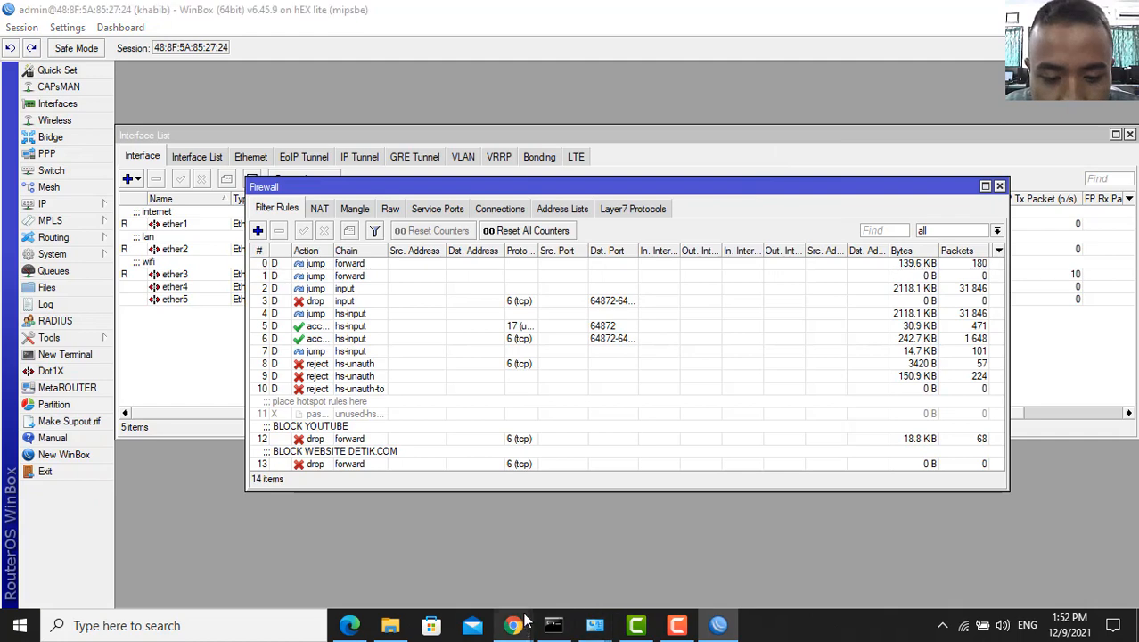
- In a new Chrome tab, search DETIK and open the detik.com result
mouse_move(513, 624)
left_click(531, 551)
left_click(824, 15)
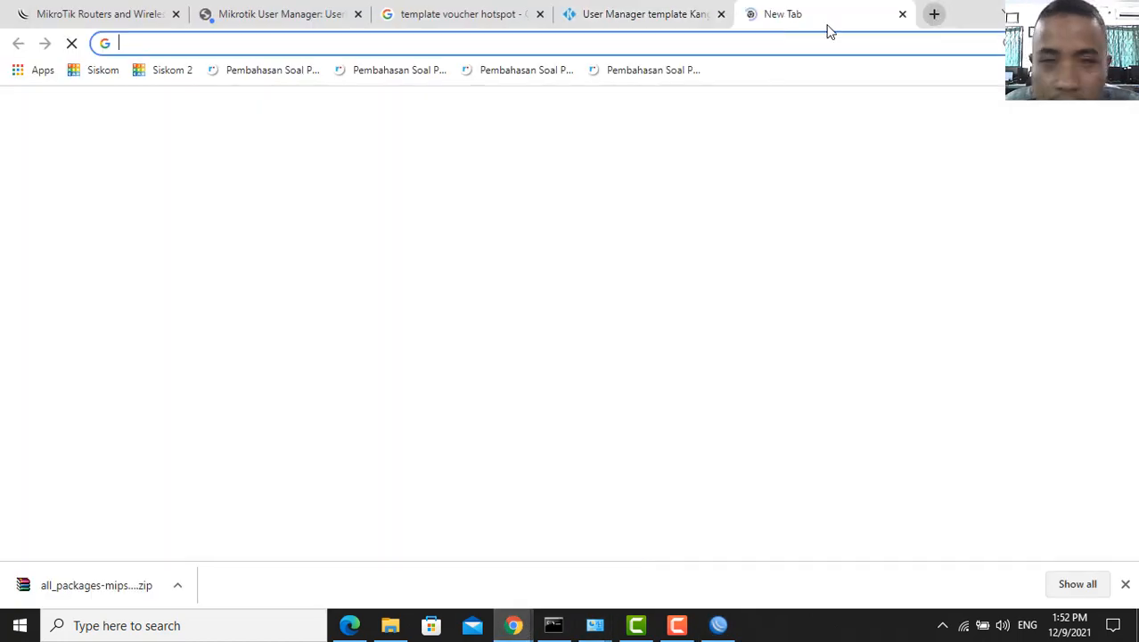
type("DE")
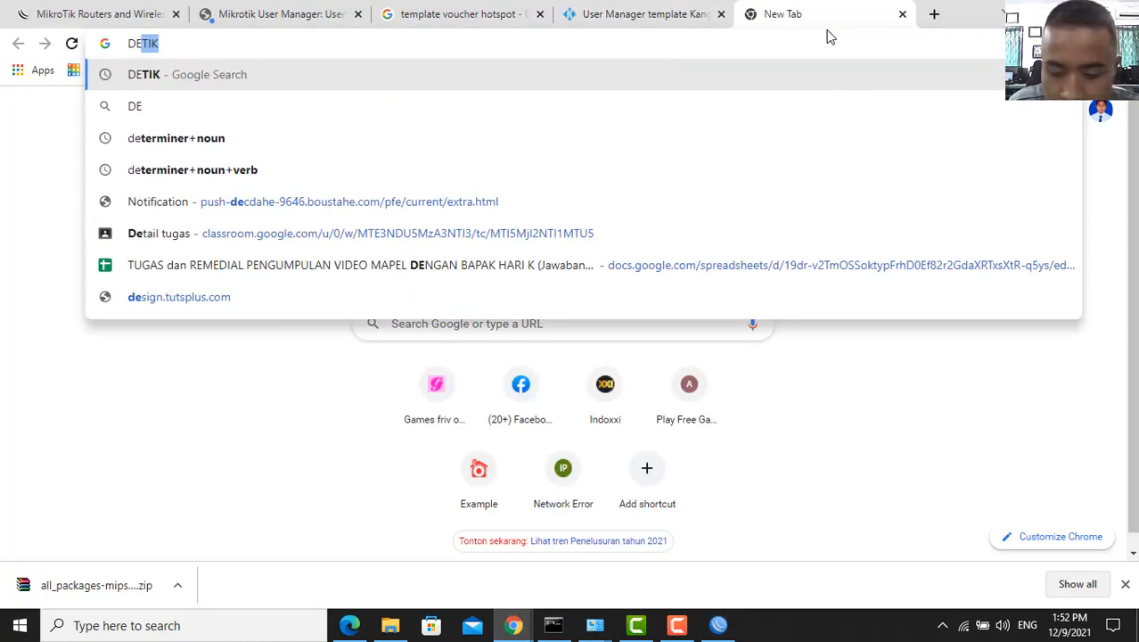
key("Return")
left_click(346, 282)
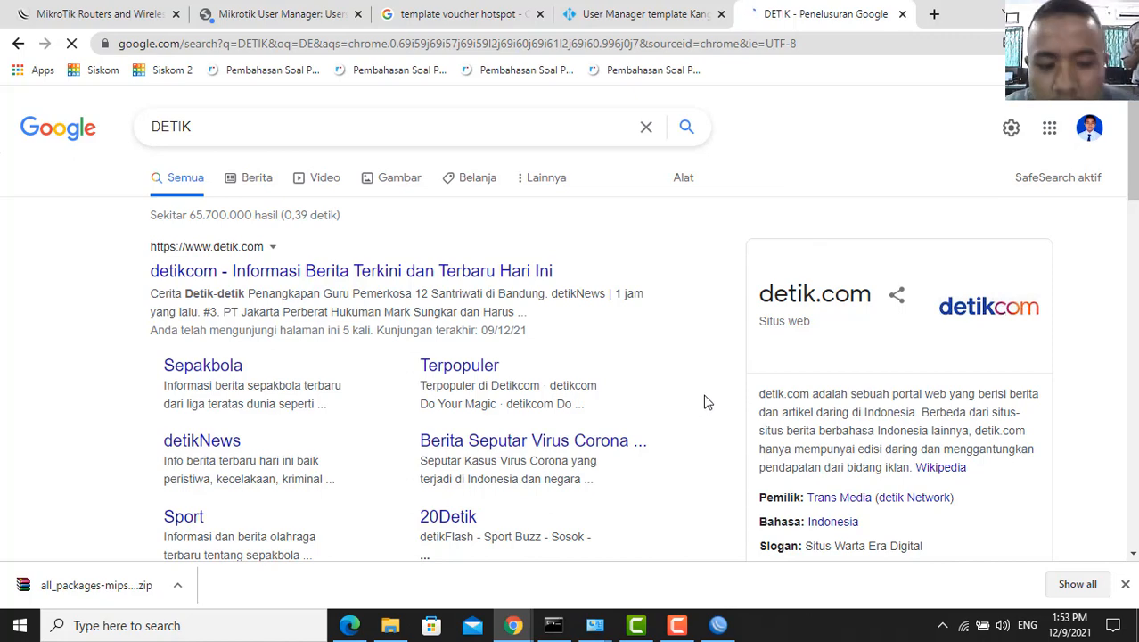
- Confirm detik.com times out and the detik rule counts 77 dropped packets (41.9 KiB)
left_click(718, 624)
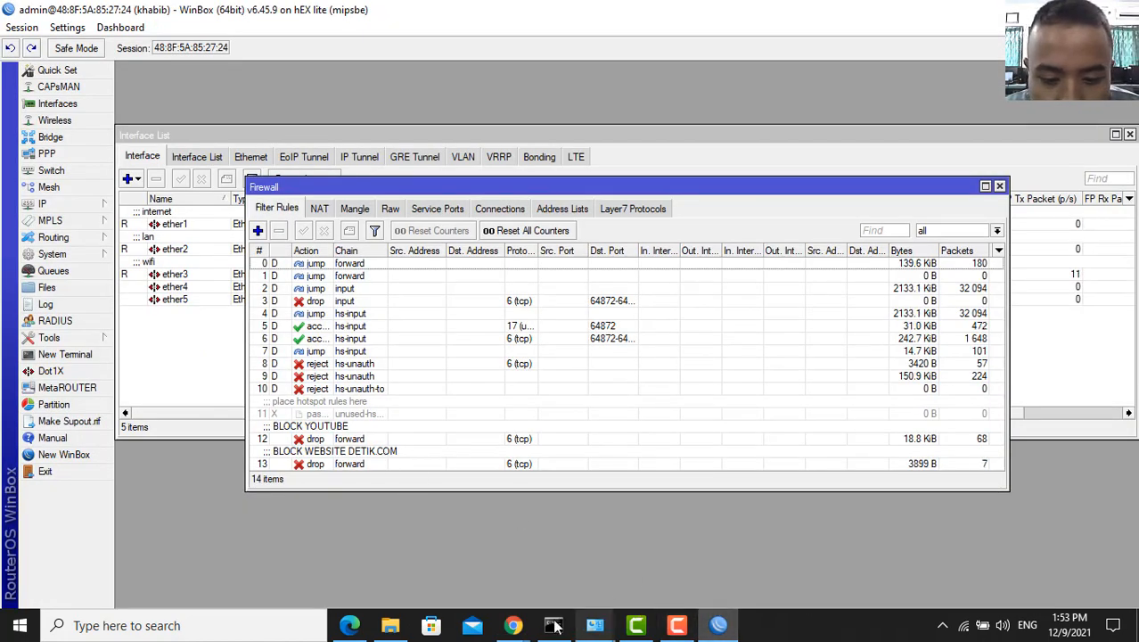
mouse_move(522, 629)
left_click(504, 536)
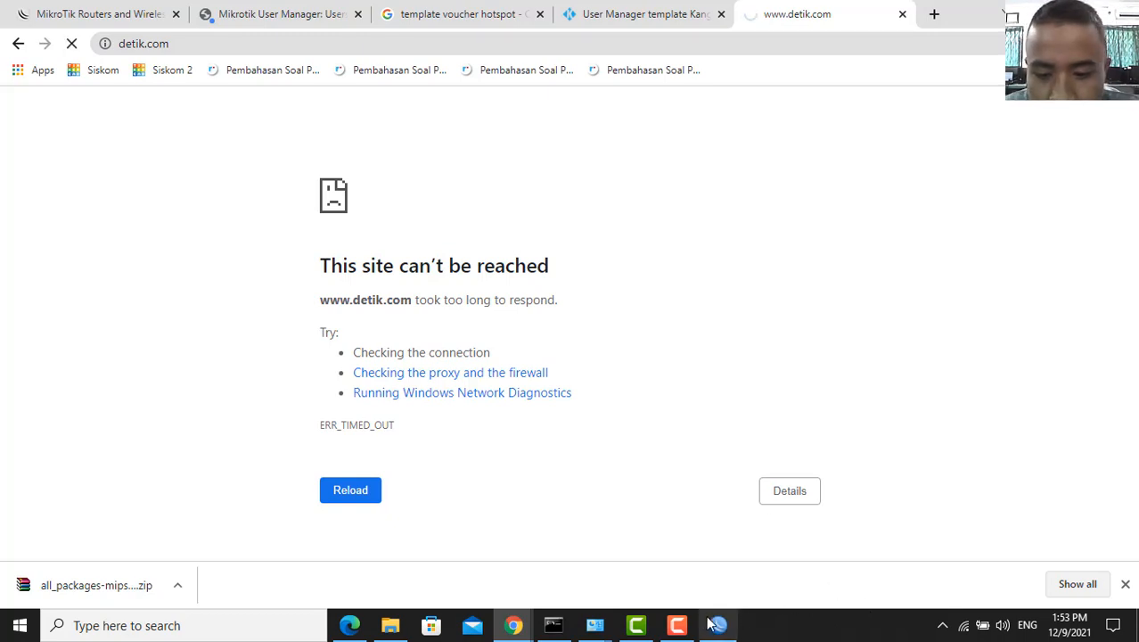
mouse_move(695, 615)
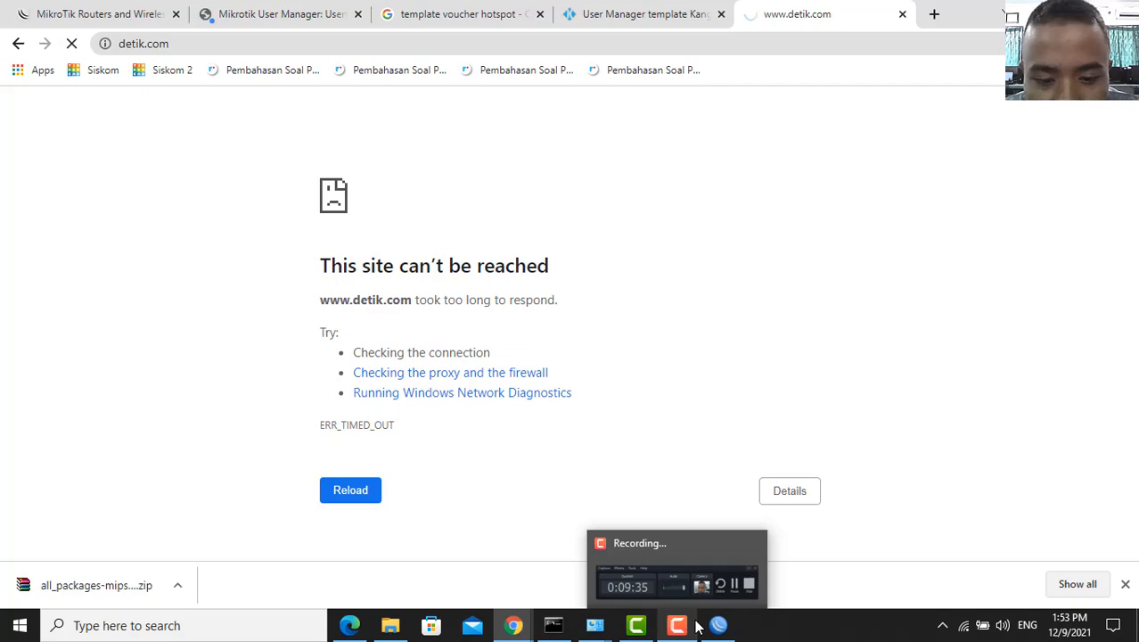
left_click(698, 631)
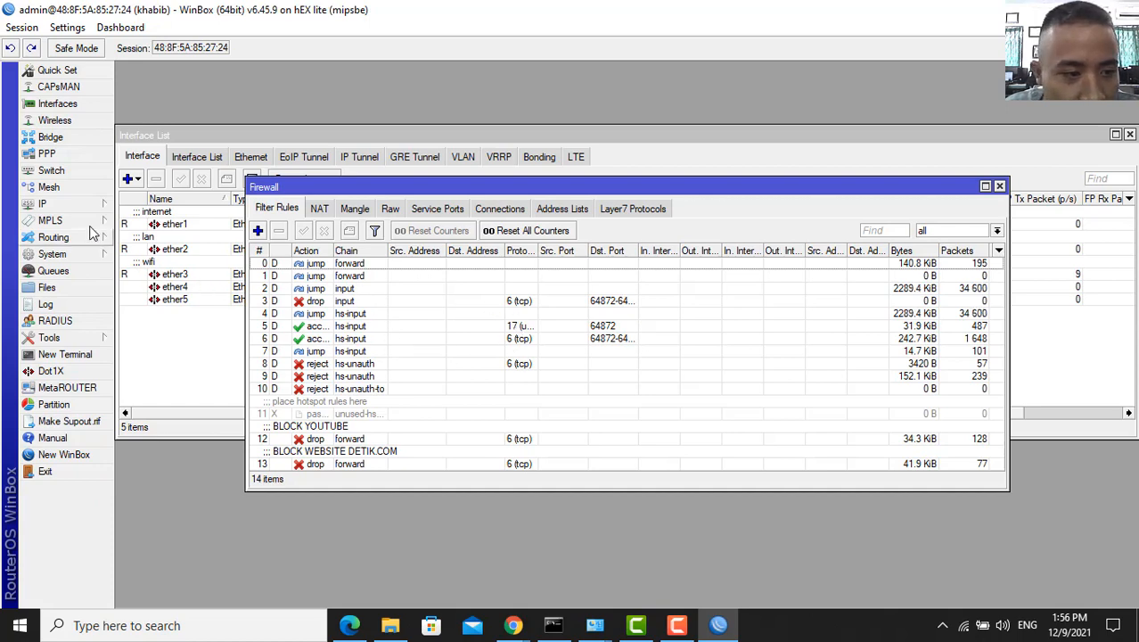
- From Files, create a named configuration backup with Don't Encrypt ticked
left_click(89, 290)
left_click(523, 221)
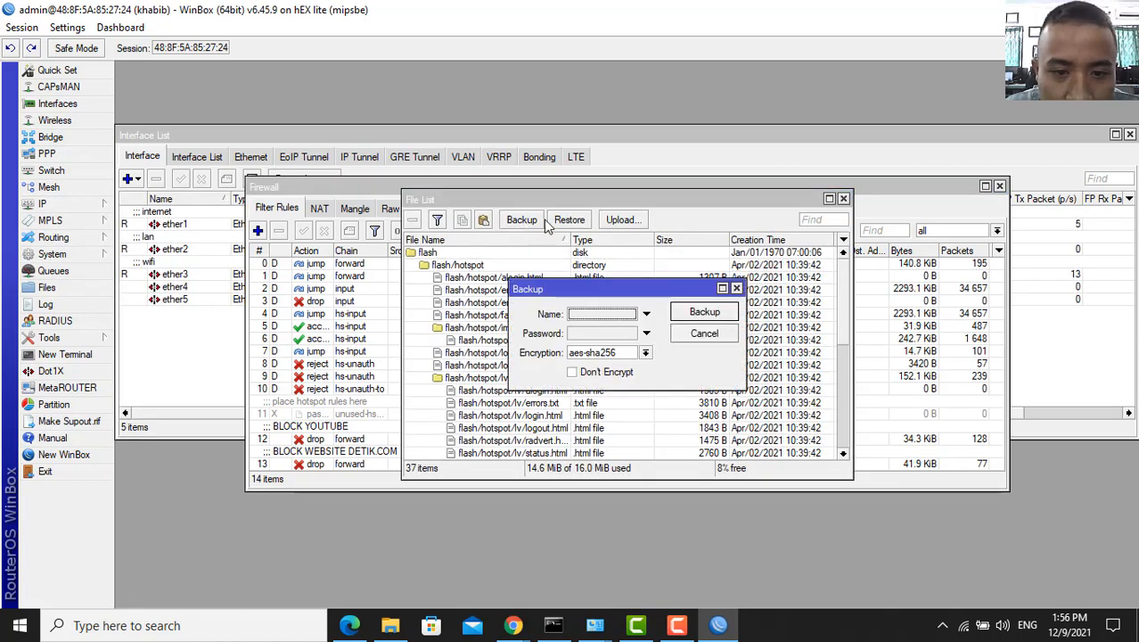
left_click(587, 314)
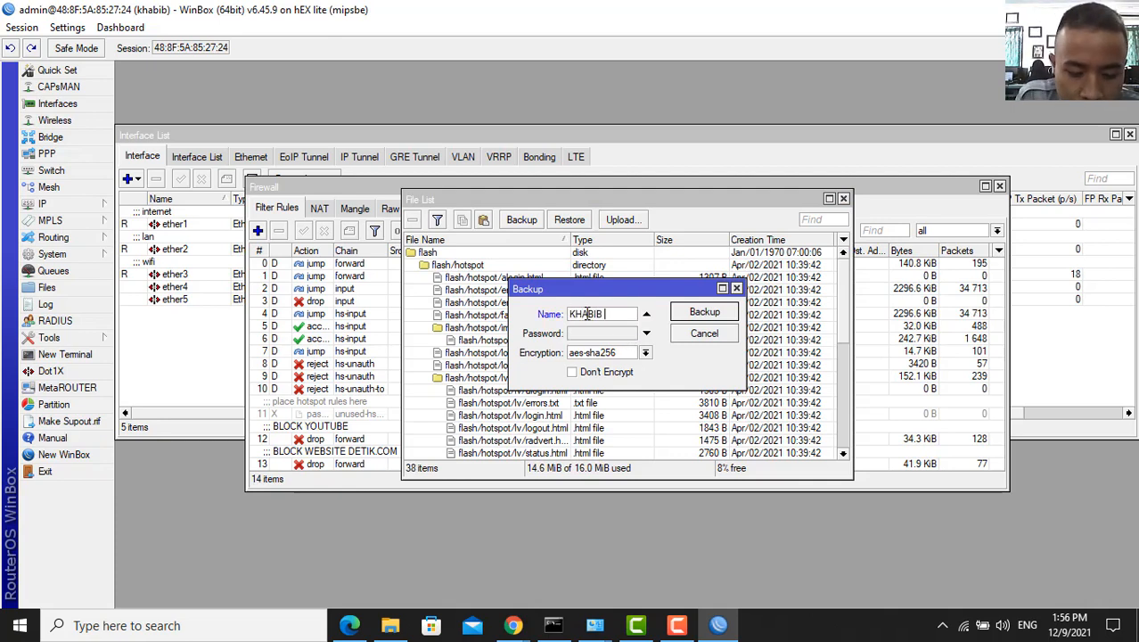
type("USE")
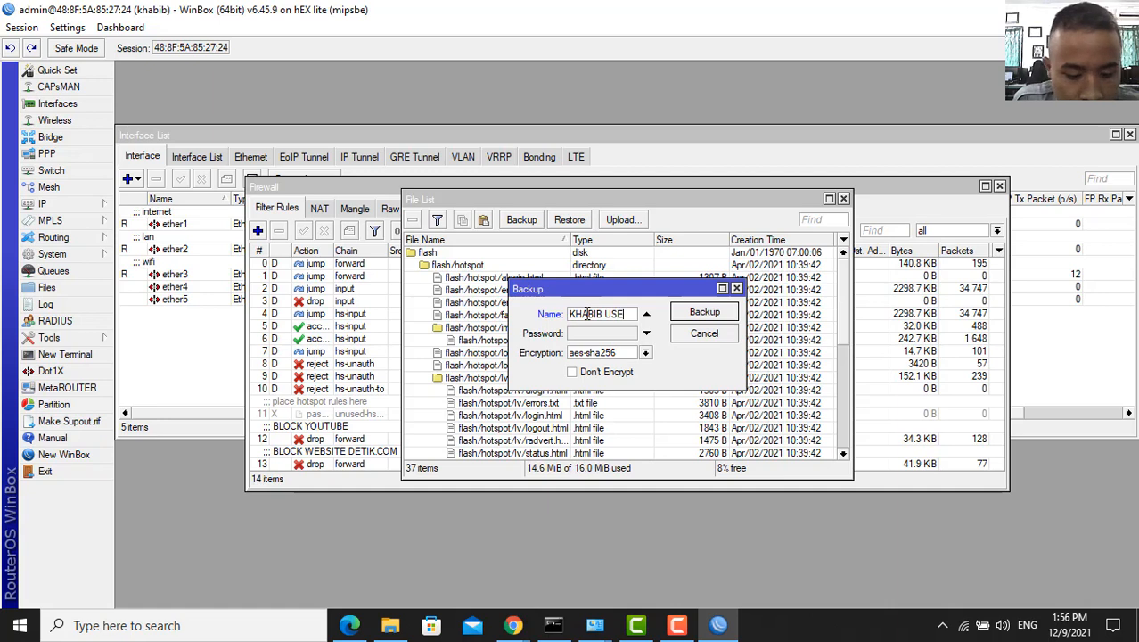
type("RNAME")
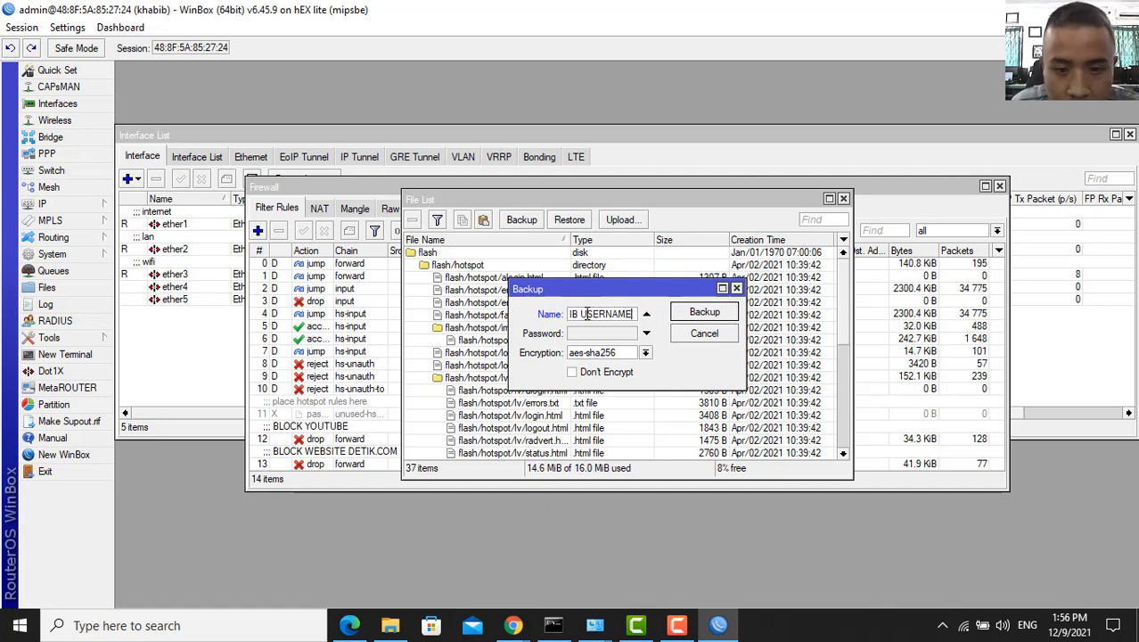
key("BackSpace")
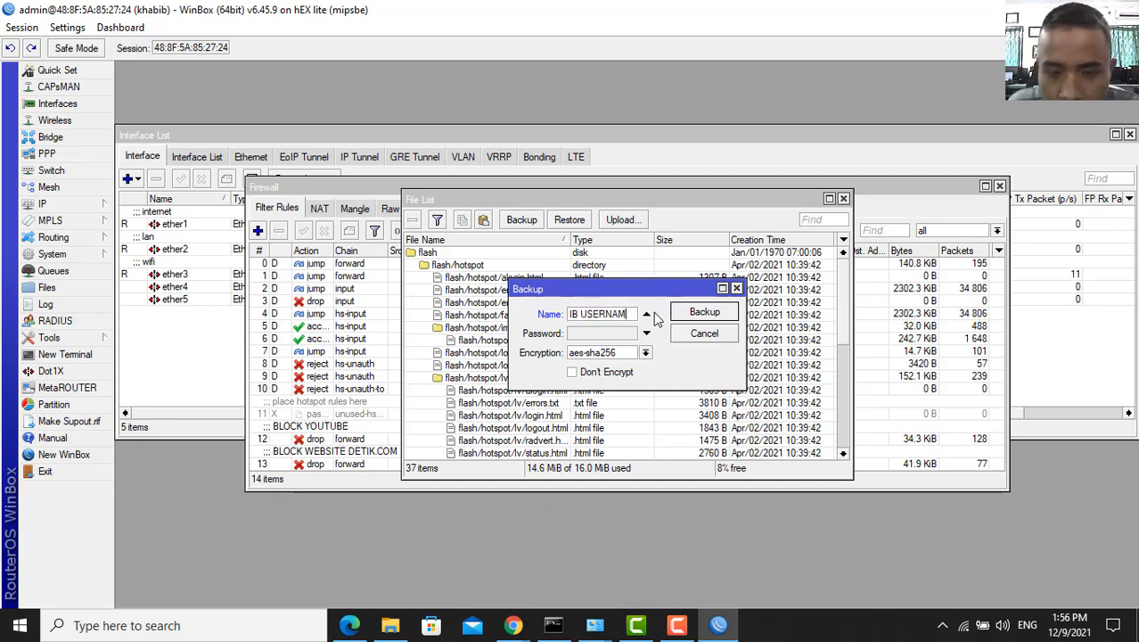
type("MAN")
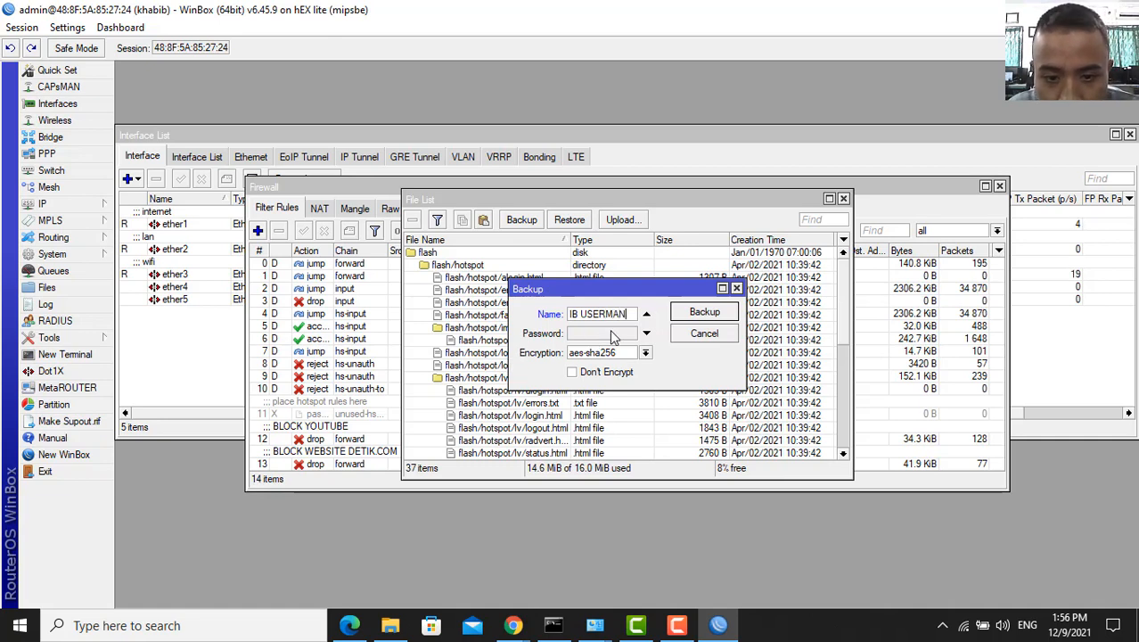
left_click(575, 375)
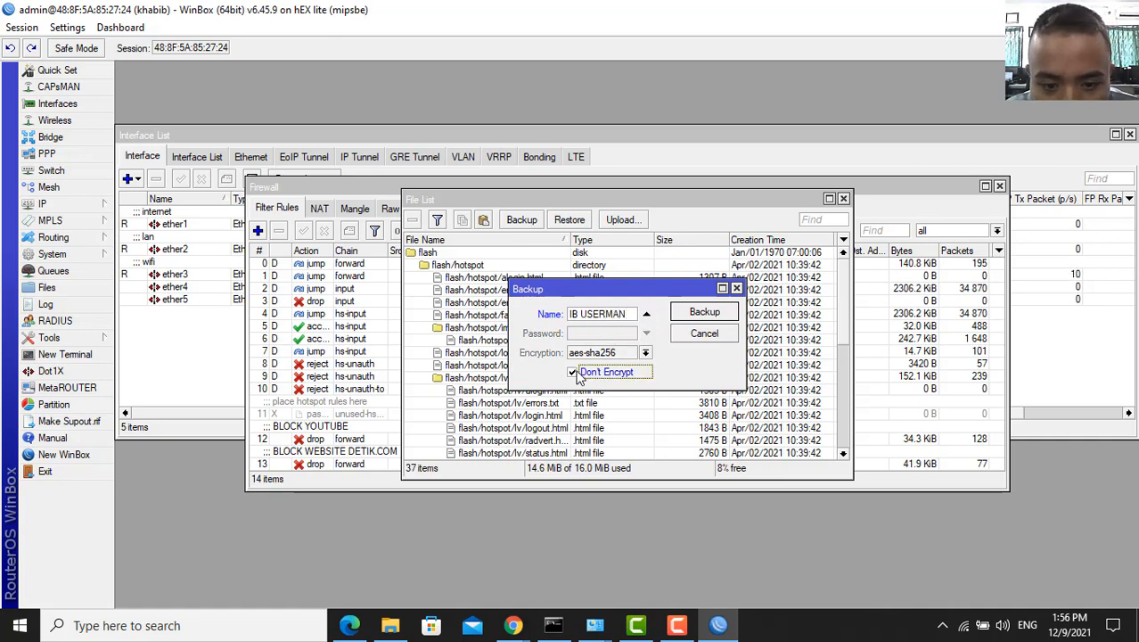
left_click(704, 313)
- Check the new 26.4 KiB .backup file in the File List, then minimize WinBox
scroll(646, 359, "down", 1)
scroll(646, 359, "down", 5)
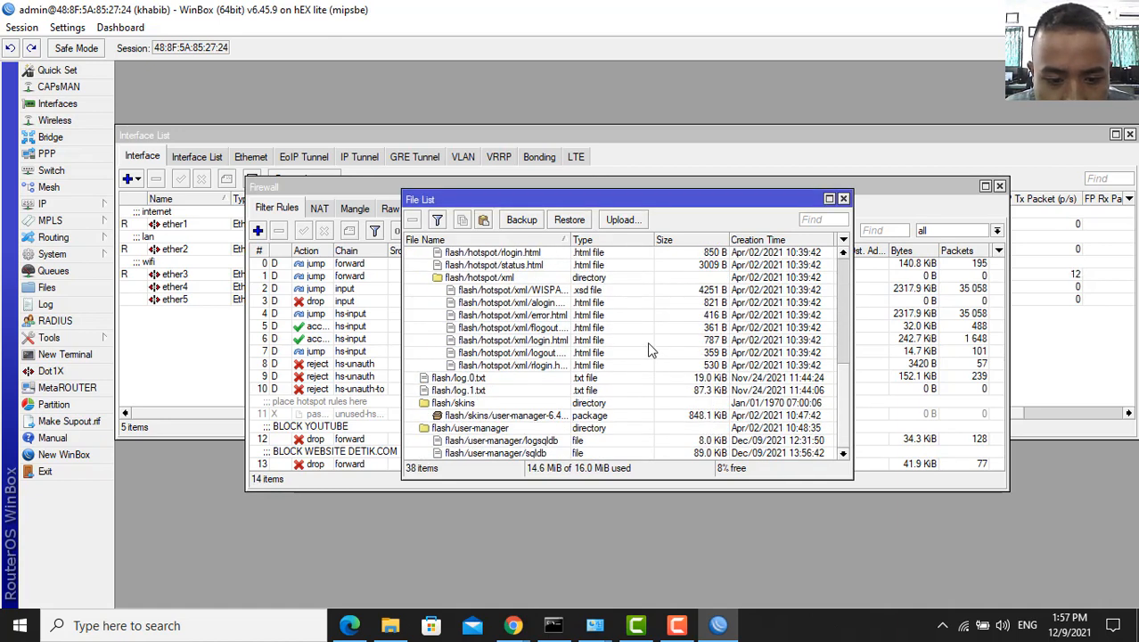
scroll(650, 350, "up", 6)
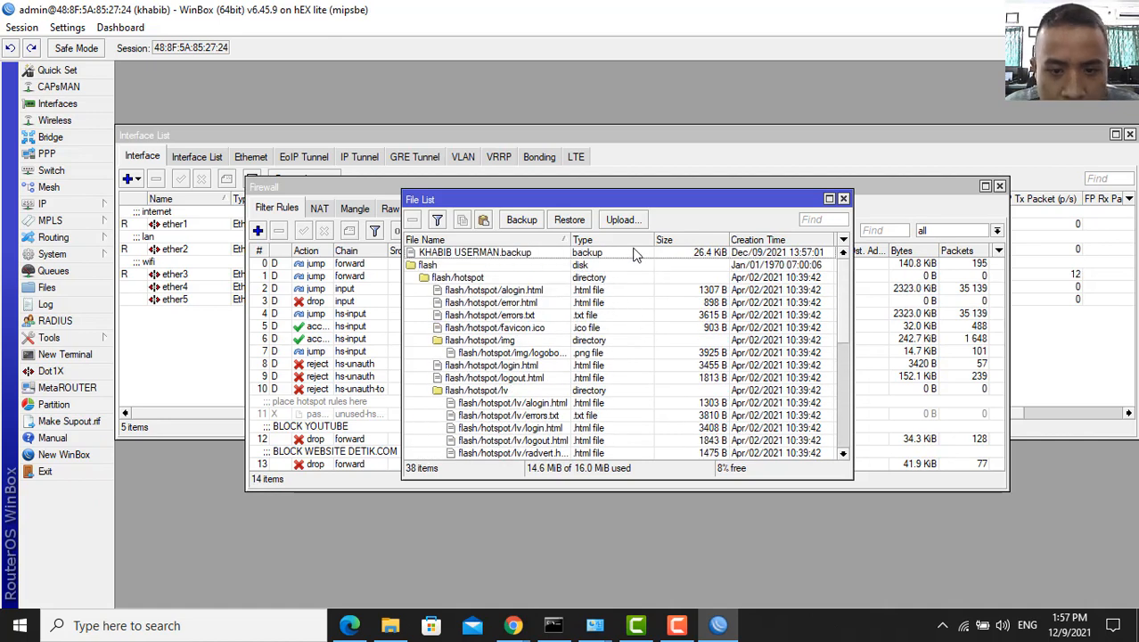
left_click(1081, 10)
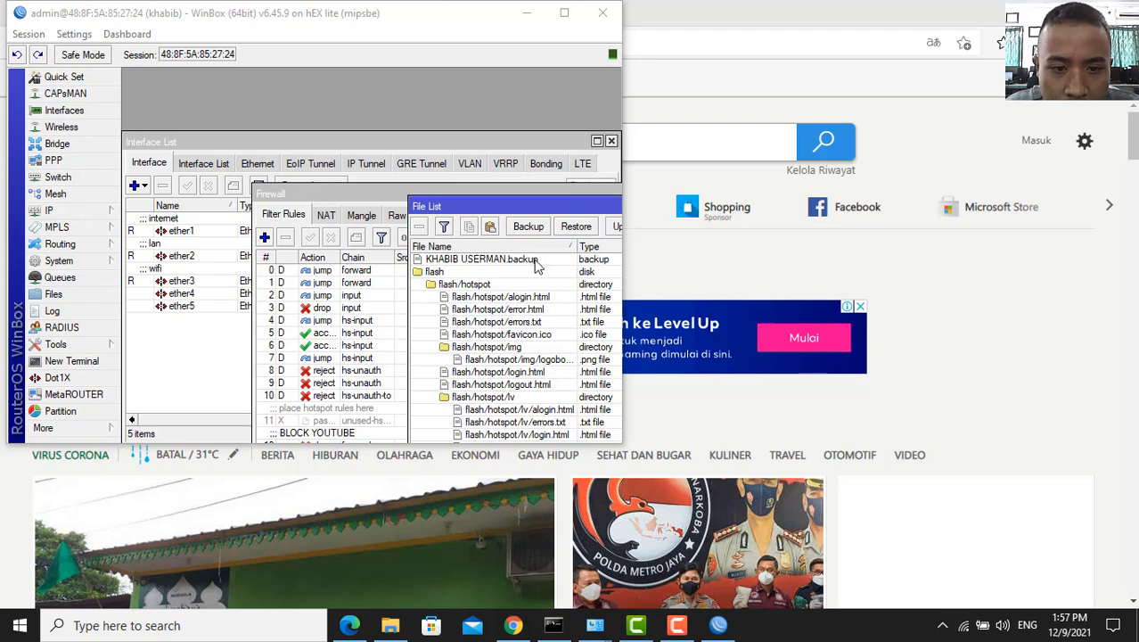
- Drag the .backup file from the File List onto the desktop, then maximize WinBox and open System
left_click(1043, 12)
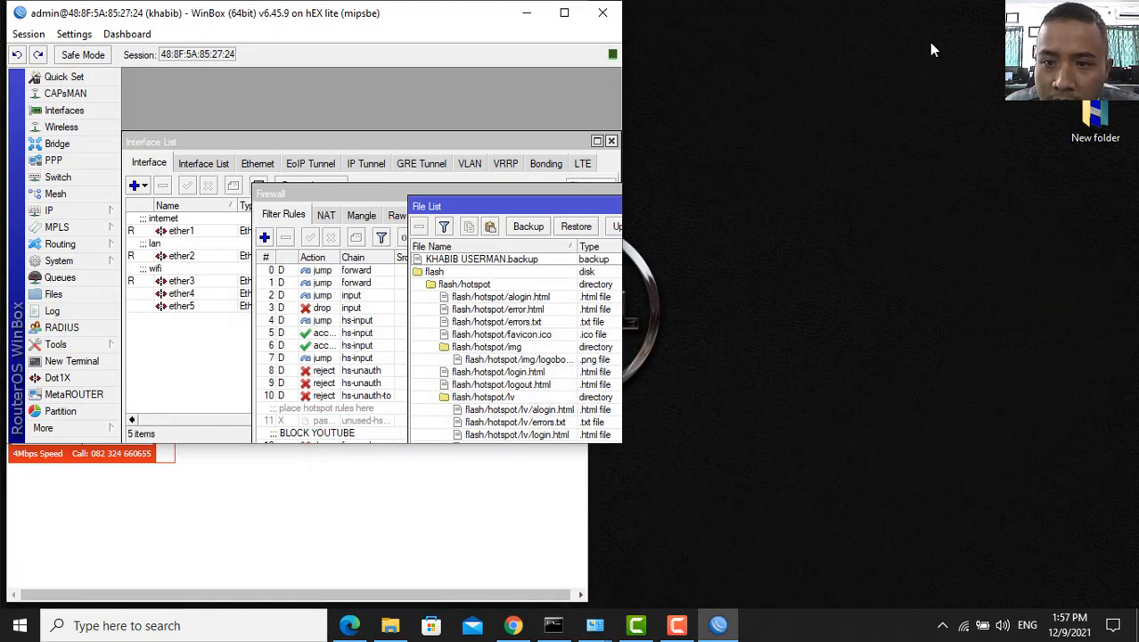
left_click(527, 506)
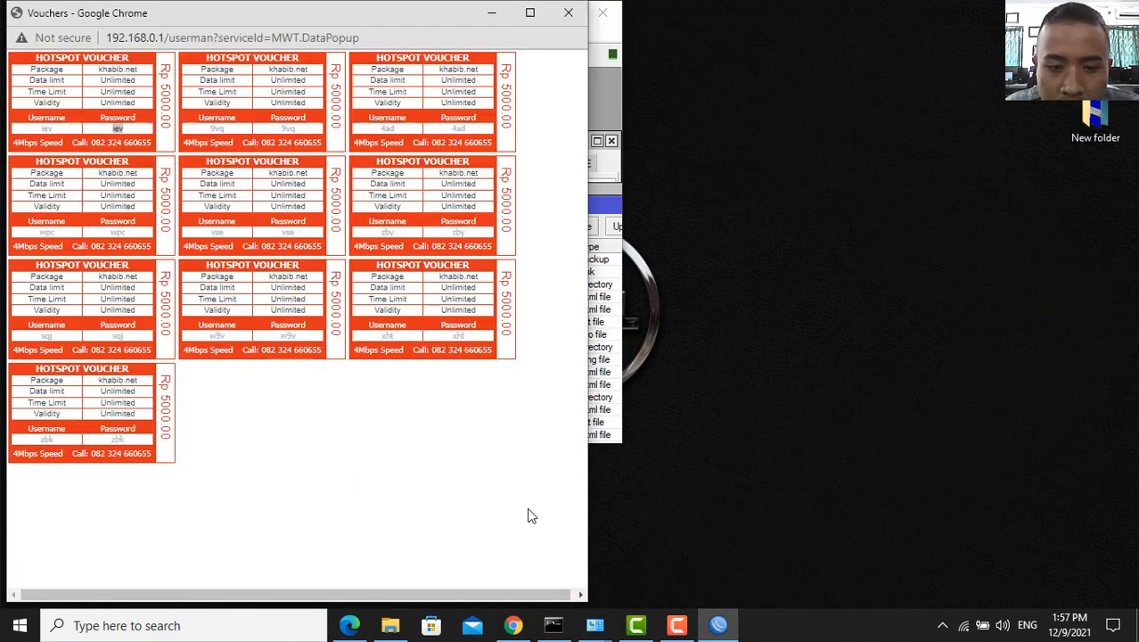
left_click(499, 17)
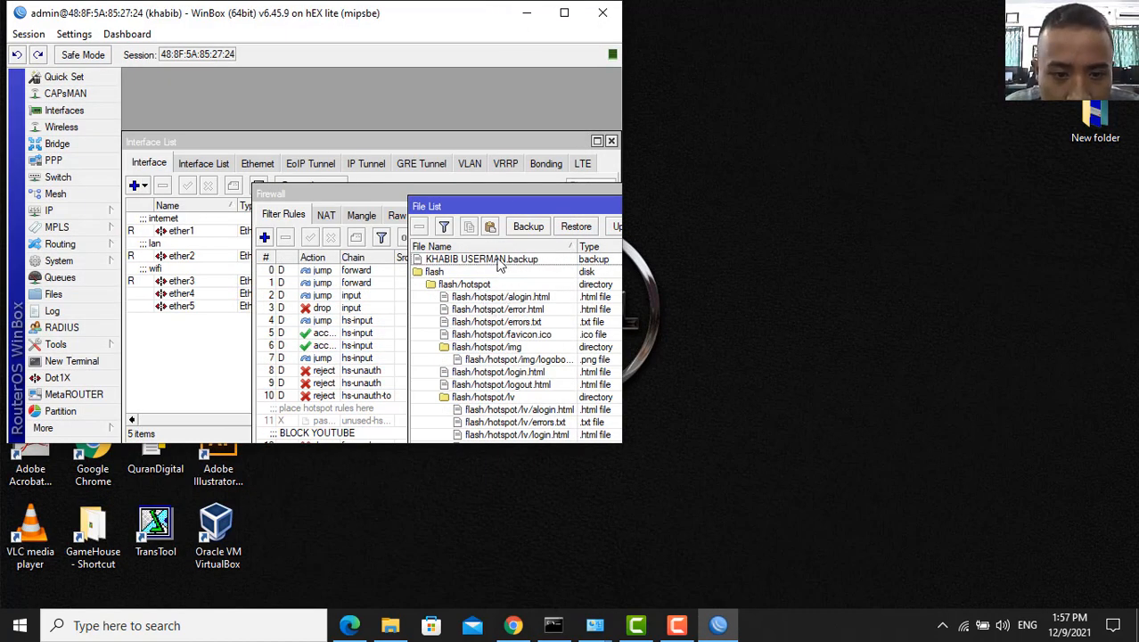
left_click_drag(501, 260, 1049, 236)
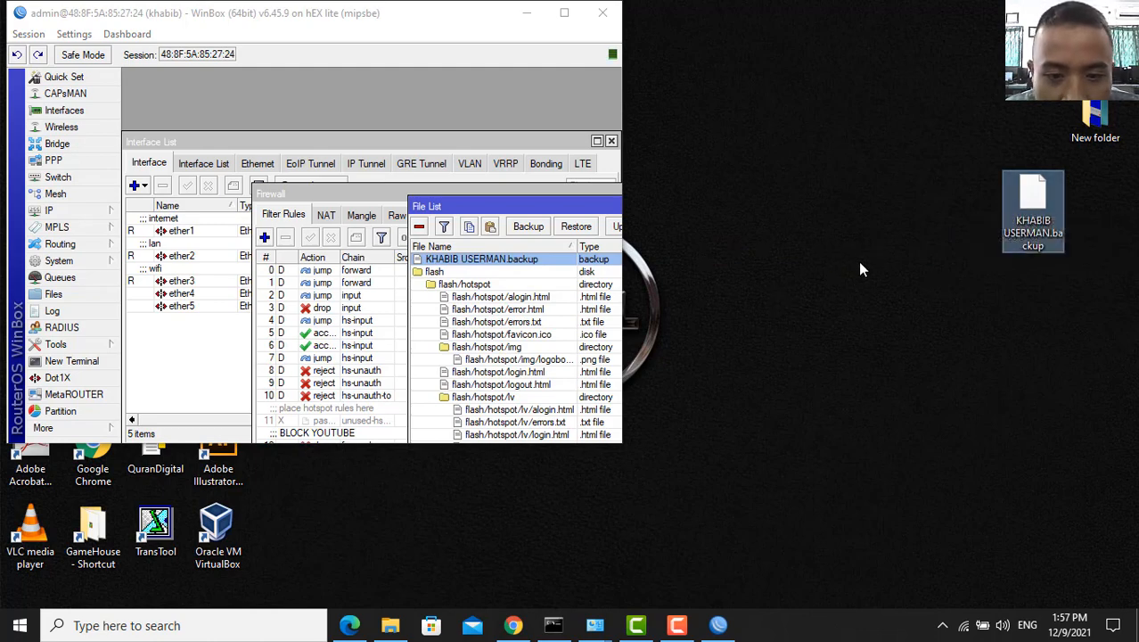
left_click(567, 15)
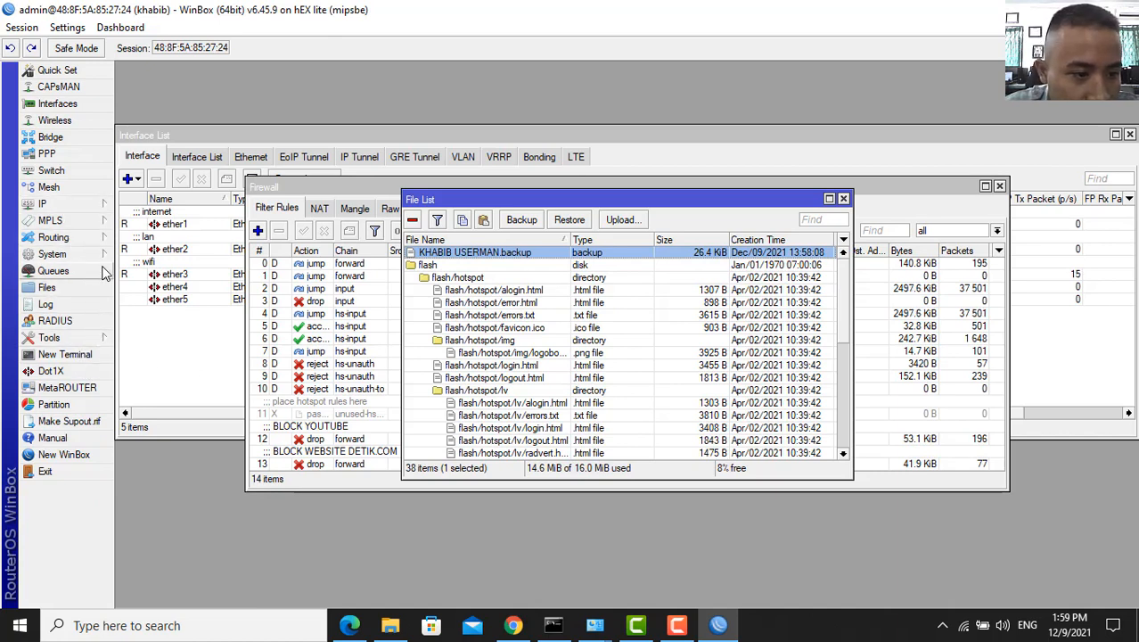
left_click(76, 254)
- Reset the router configuration with Do Not Backup ticked and confirm the reboot
left_click(163, 450)
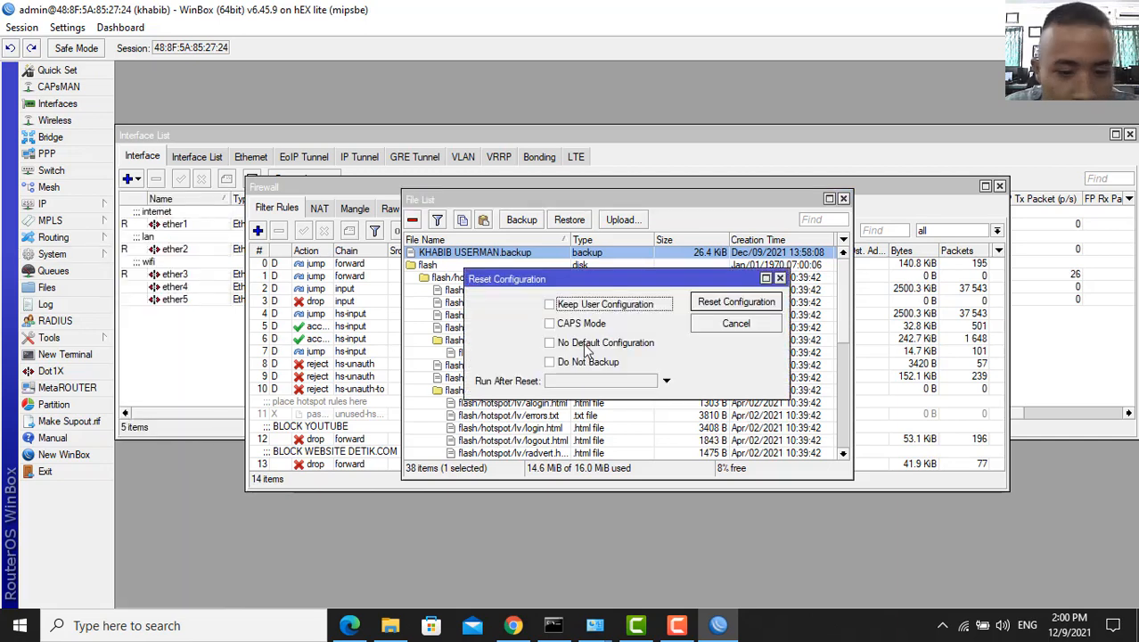
left_click(570, 362)
left_click(729, 303)
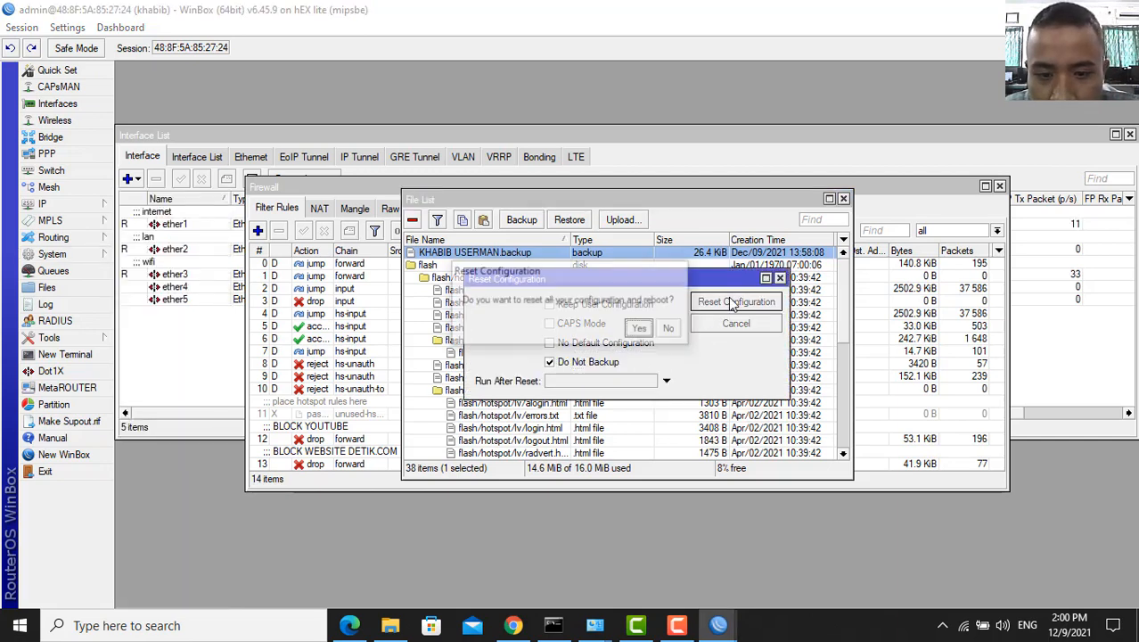
left_click(640, 328)
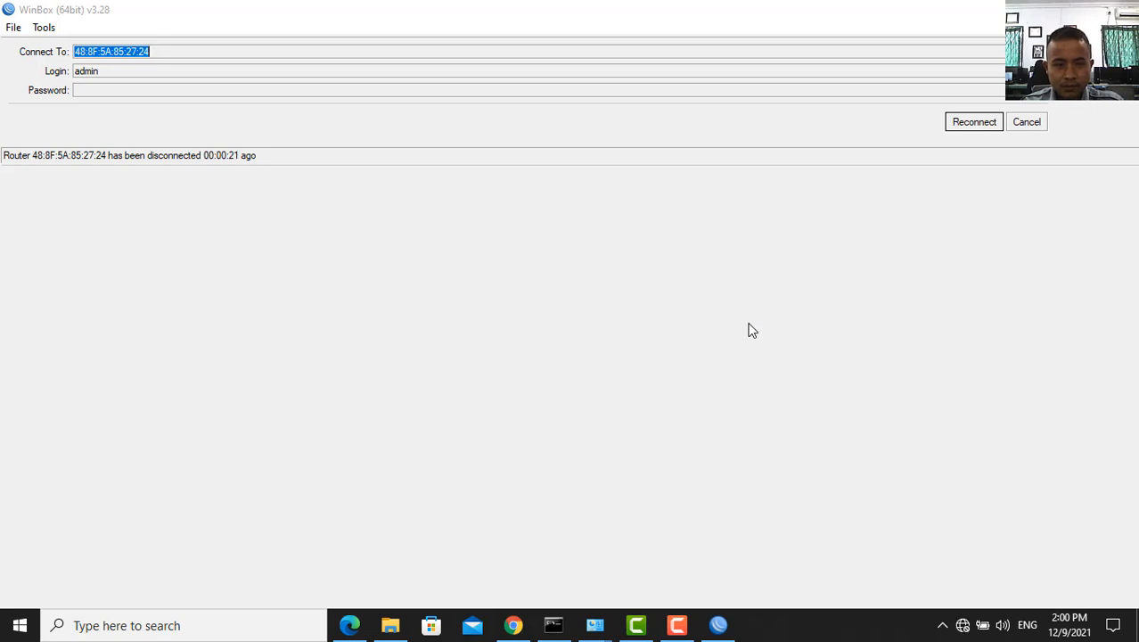
- Refresh Neighbors, select the router 48:8F:5A:85:27:23 at 192.168.88.1, and connect as admin
mouse_move(962, 630)
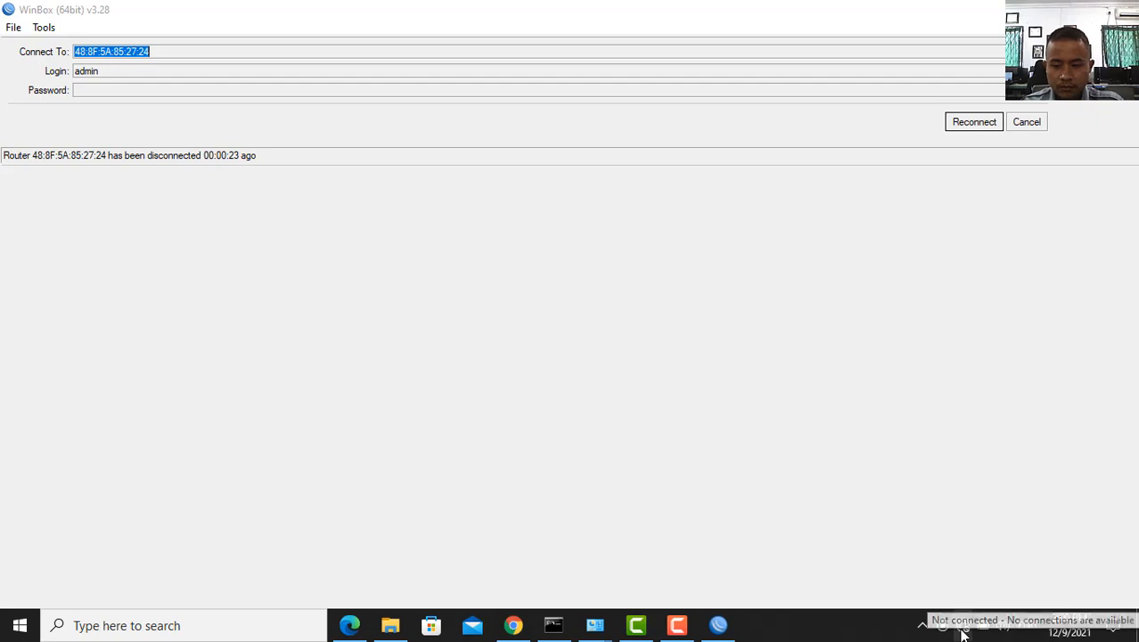
left_click(965, 507)
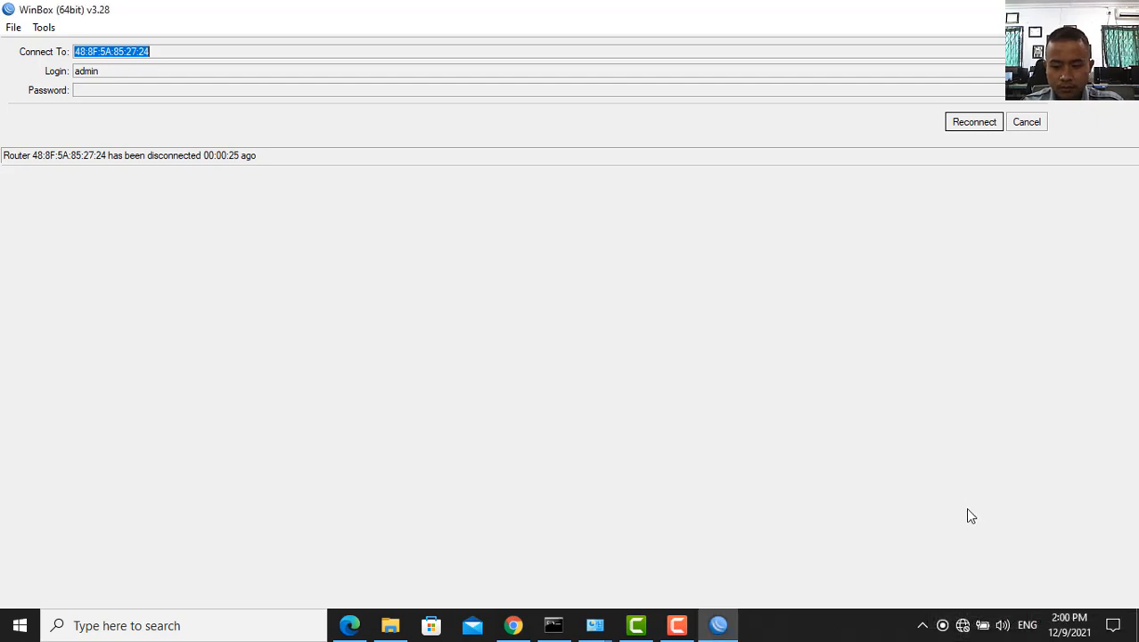
mouse_move(965, 629)
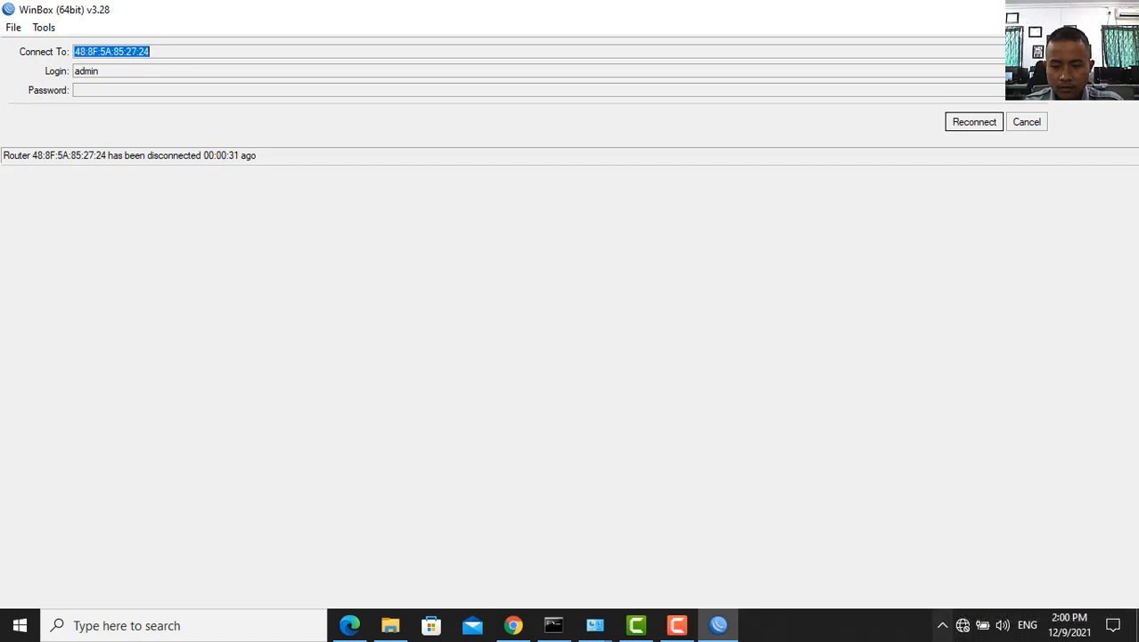
left_click(978, 127)
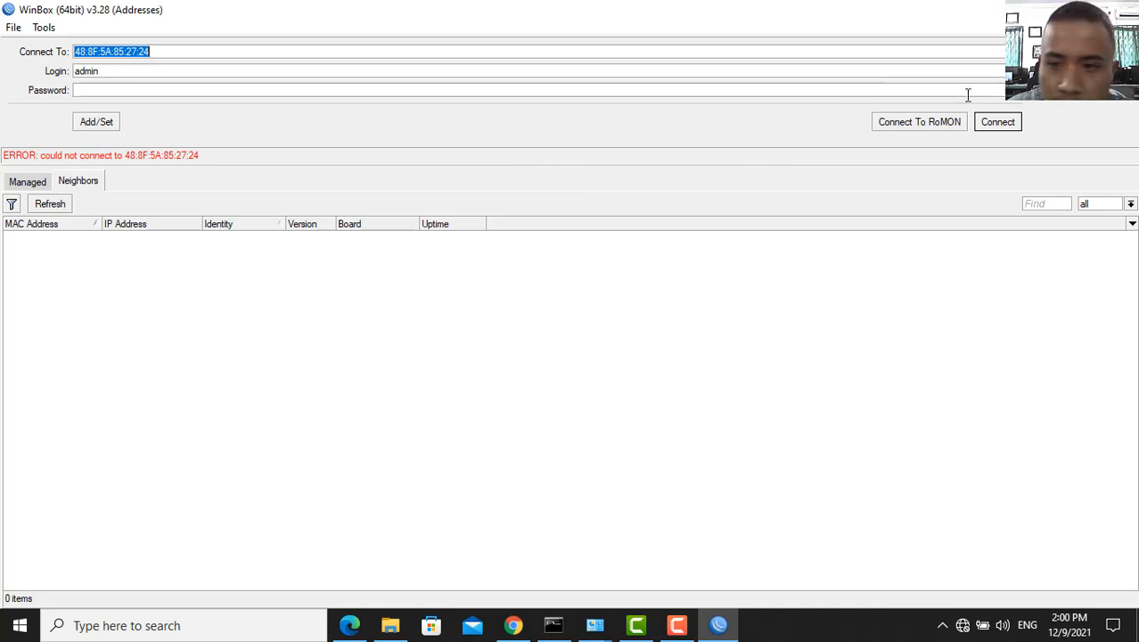
left_click(68, 202)
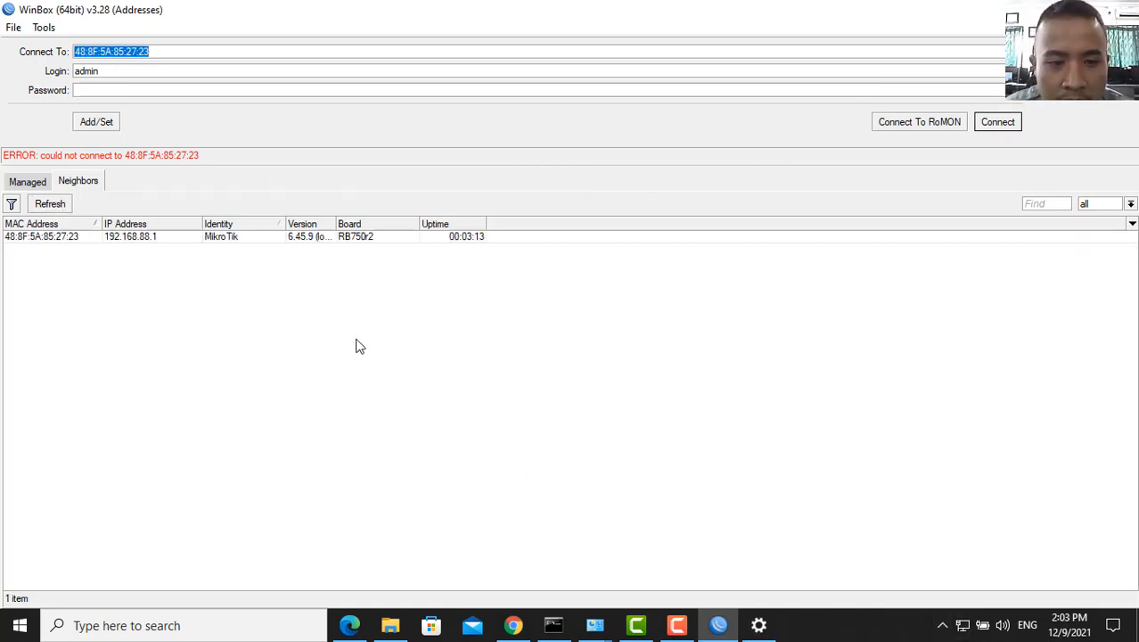
left_click(252, 236)
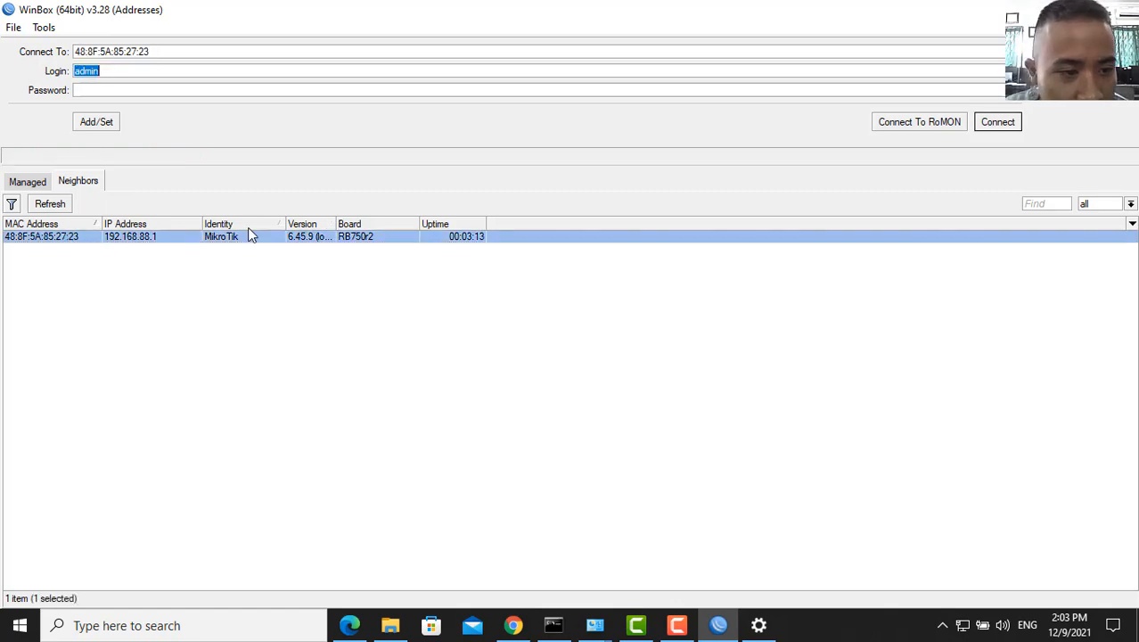
left_click(996, 125)
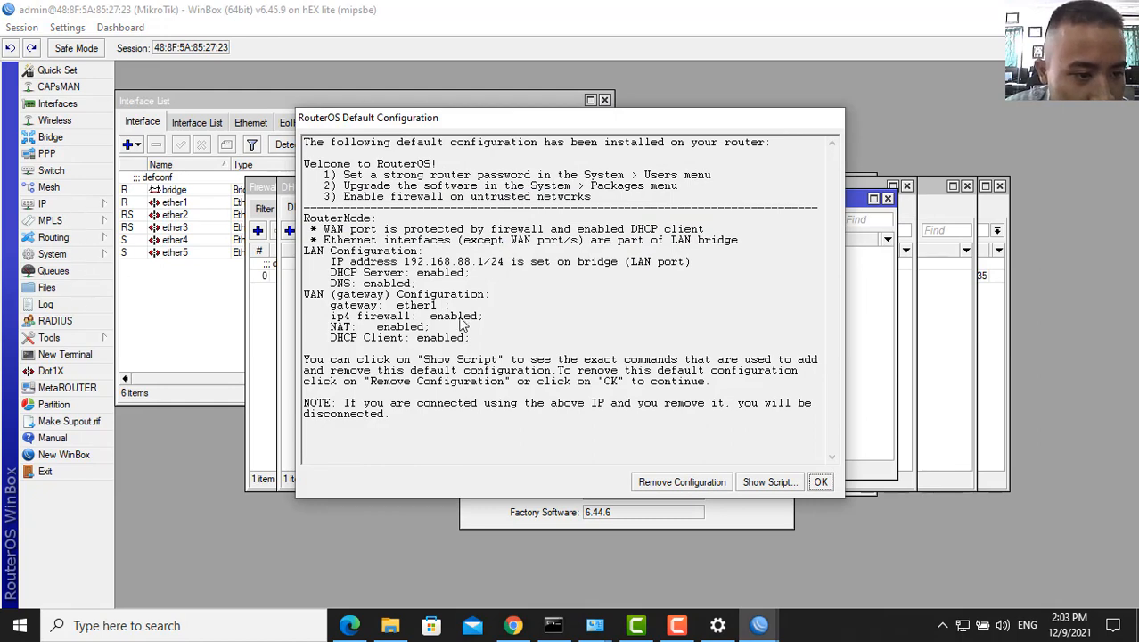
- Choose Remove Configuration in the RouterOS Default Configuration dialog, then reconnect
left_click(691, 482)
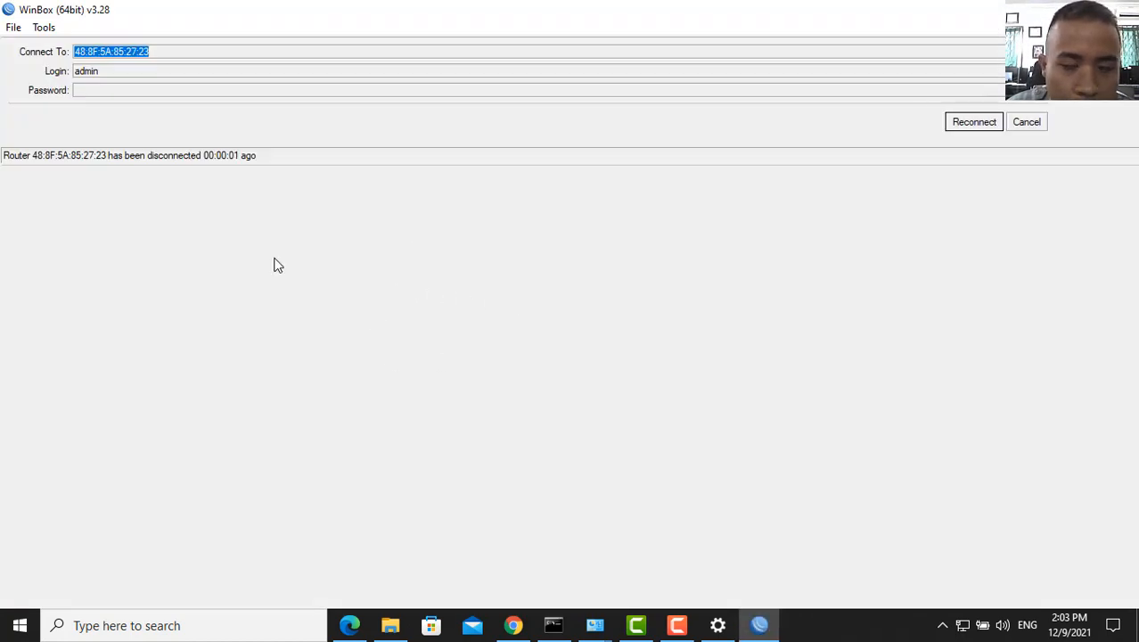
left_click(979, 121)
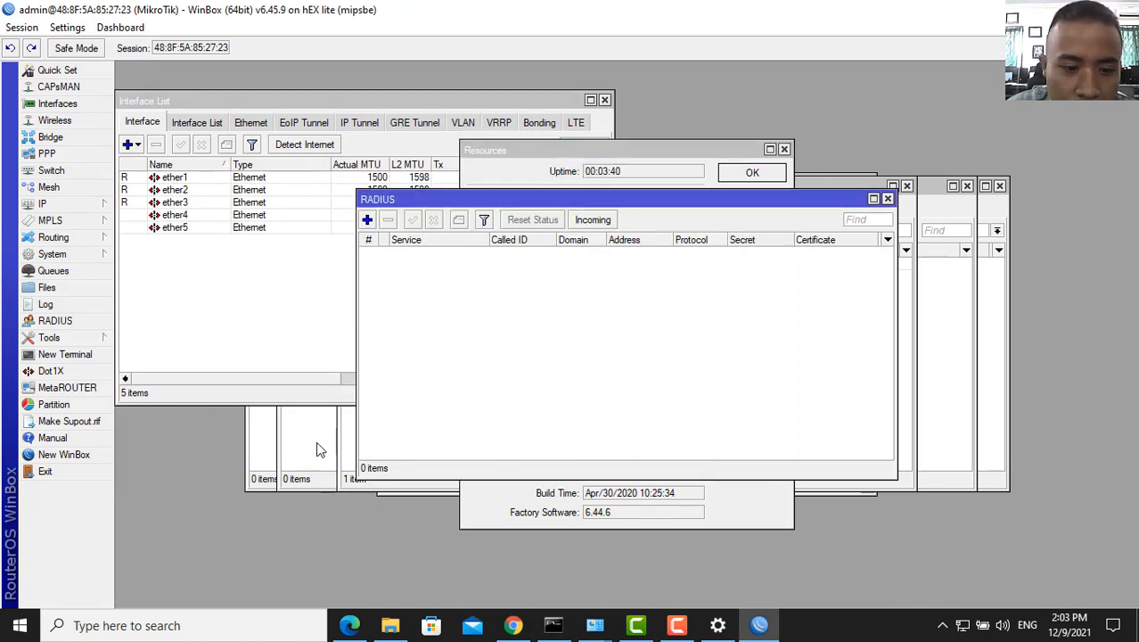
- Close the leftover Firewall, Resources, Terminal, Address List and DHCP Client windows, then reopen Interfaces
left_click(262, 424)
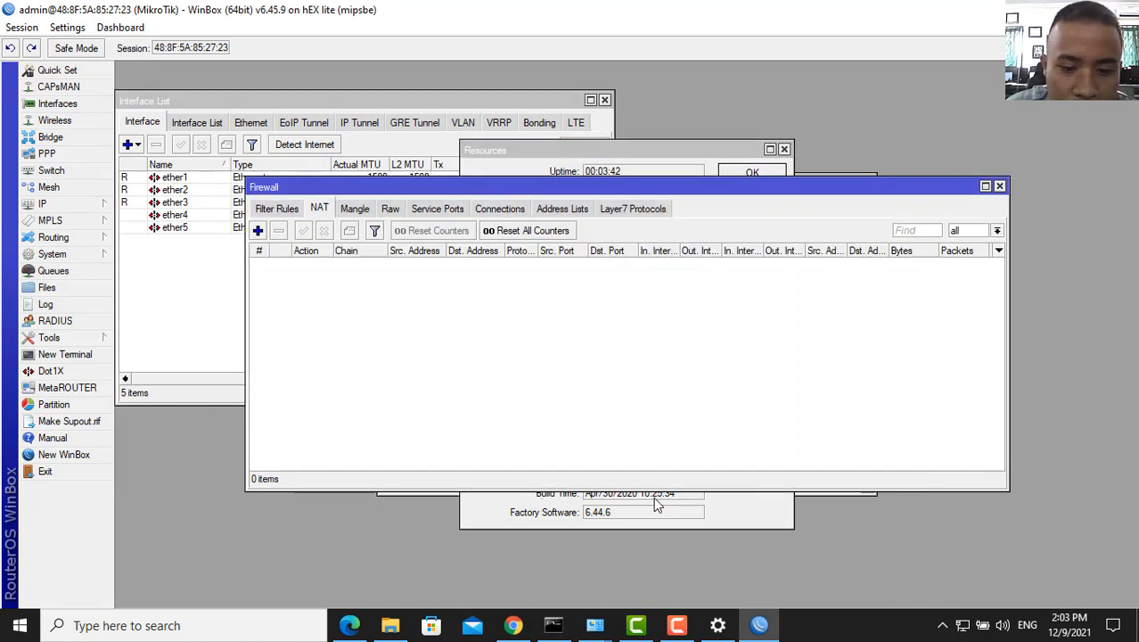
left_click(725, 504)
left_click(394, 349)
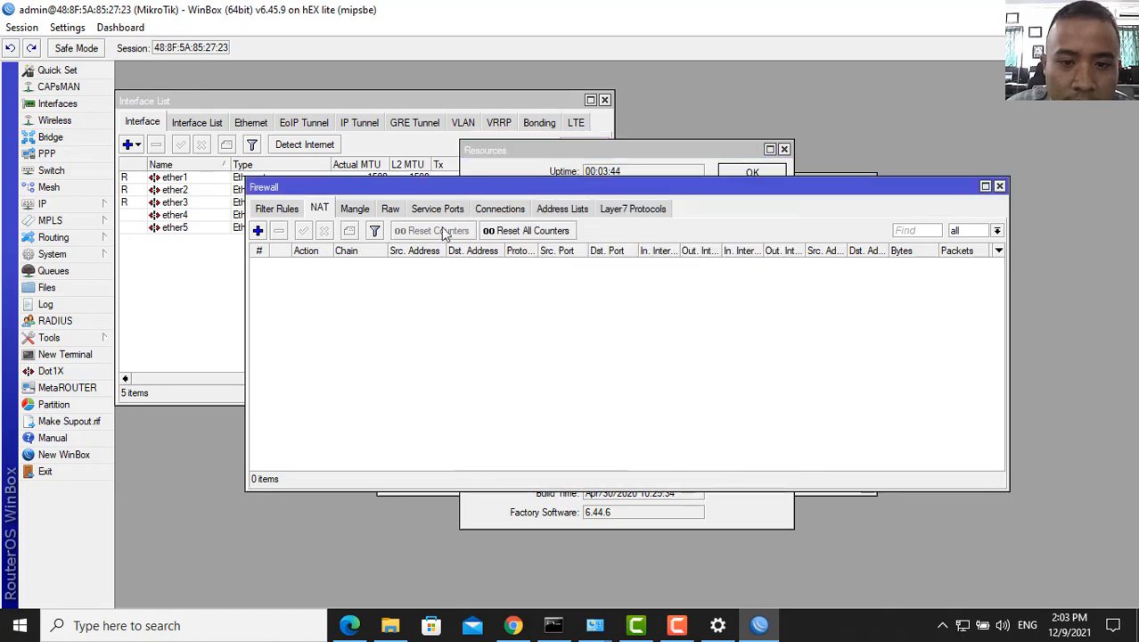
left_click(605, 101)
left_click(605, 101)
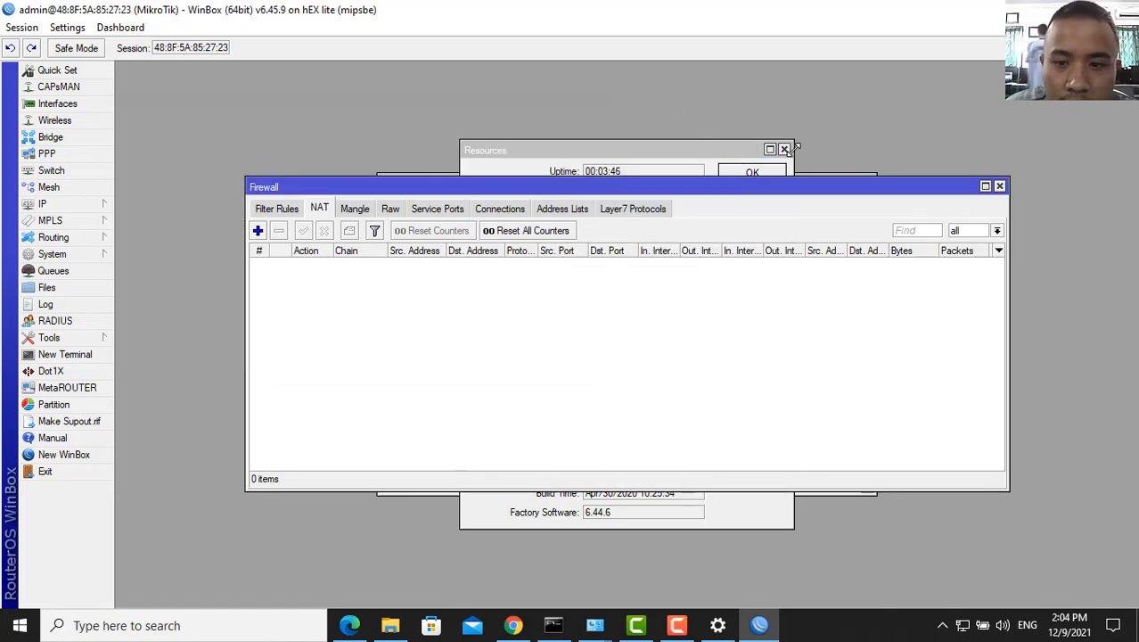
key("Escape")
key("Escape")
key("Escape")
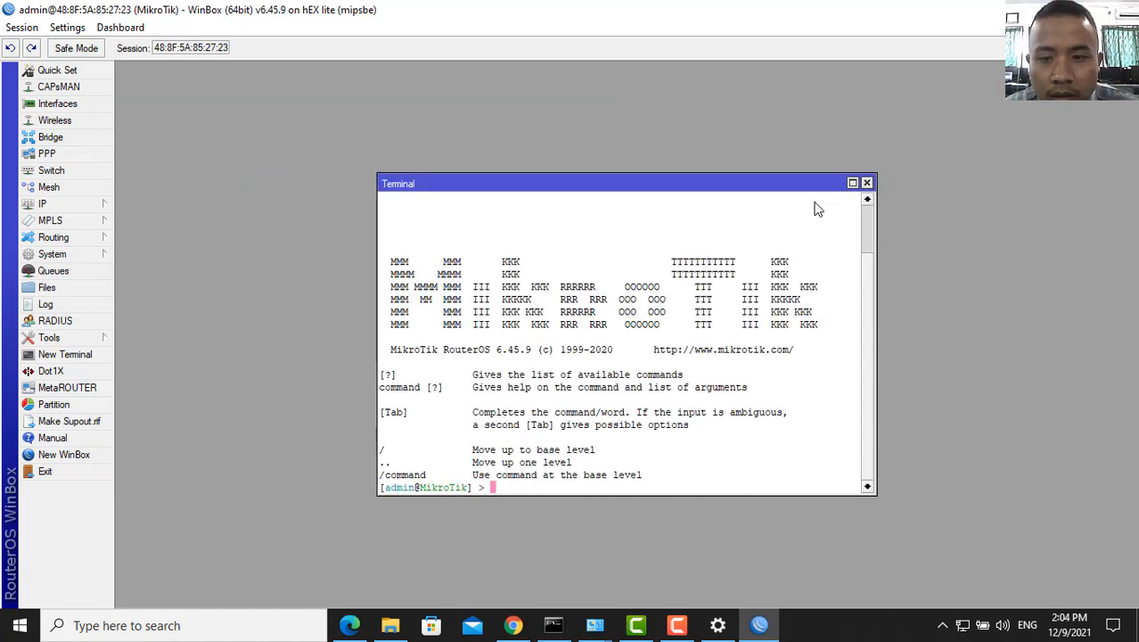
left_click(867, 184)
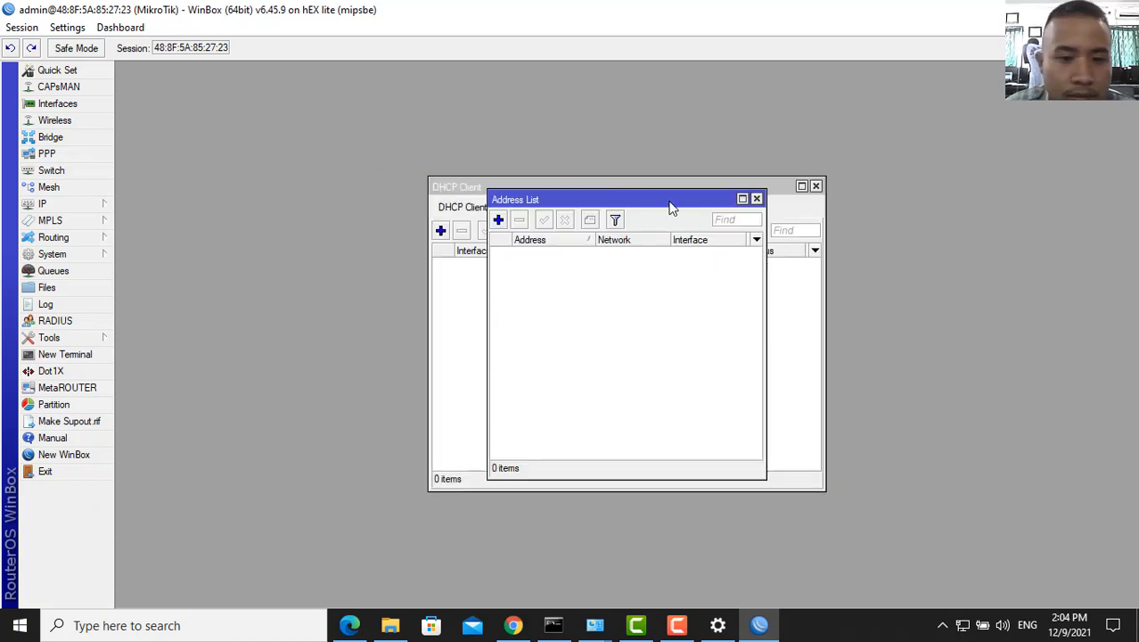
left_click(756, 199)
key("Escape")
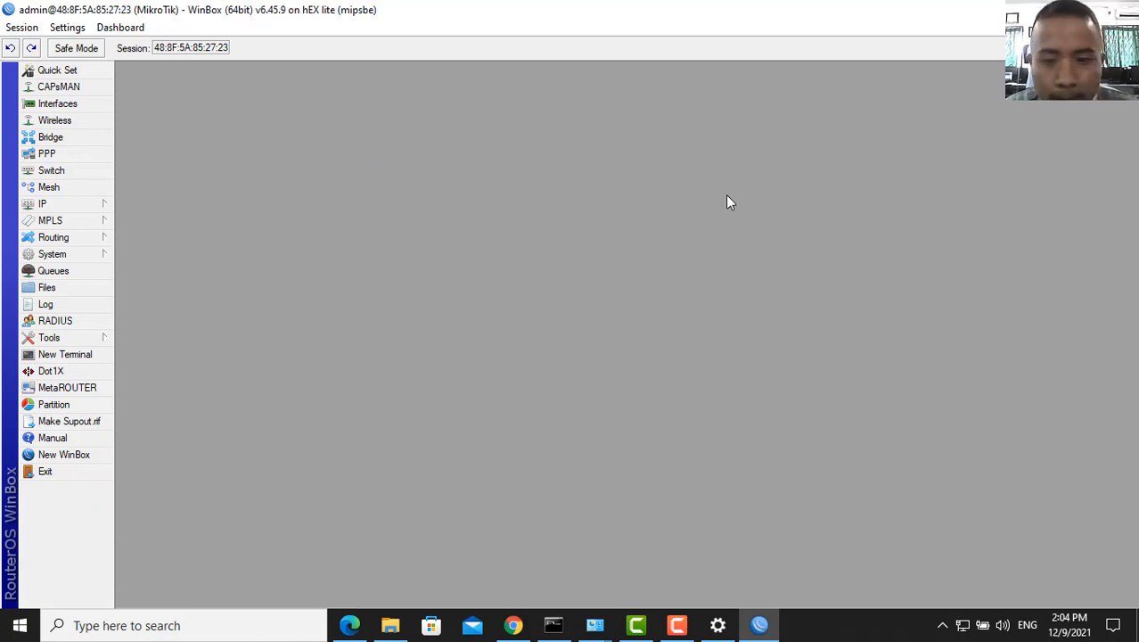
left_click(57, 103)
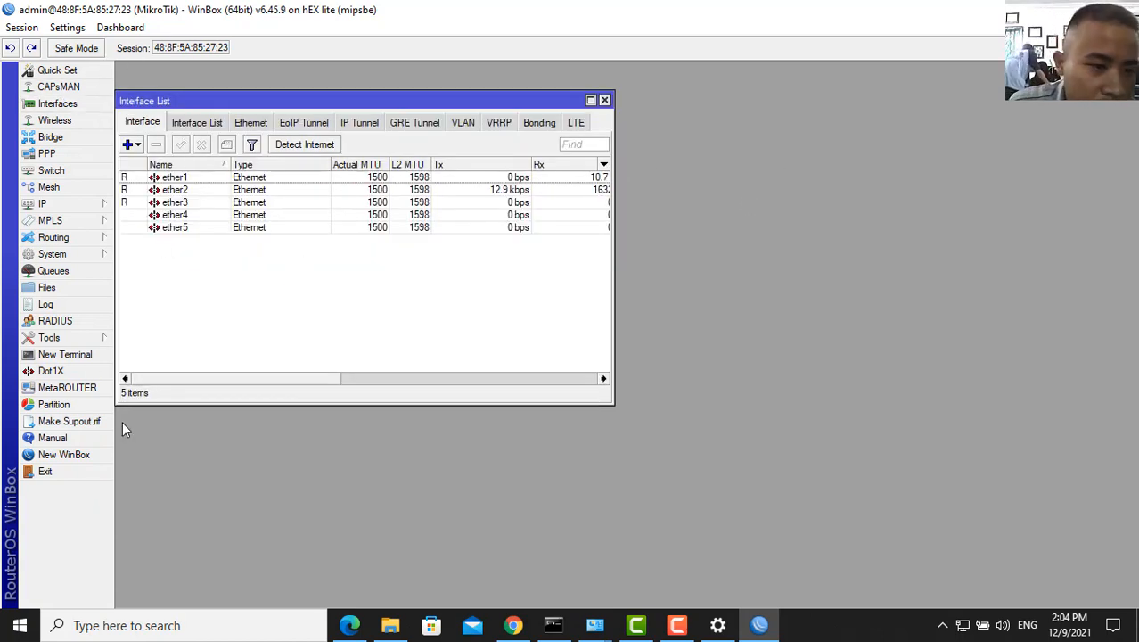
- Upload the saved .backup file from the Desktop to the router's File List
left_click(78, 290)
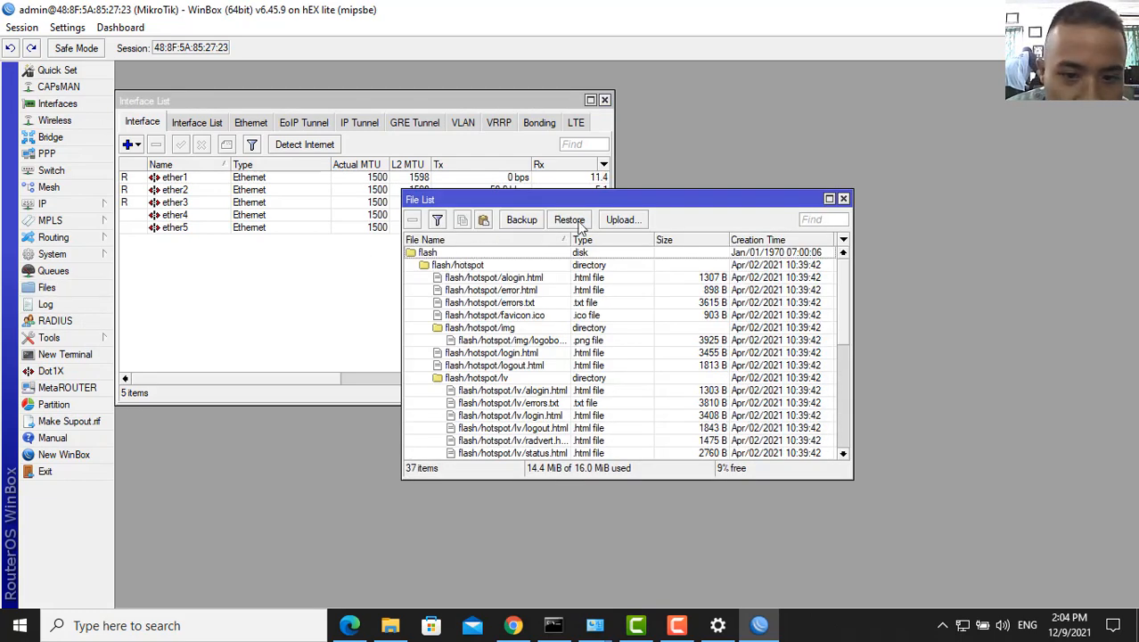
left_click(627, 223)
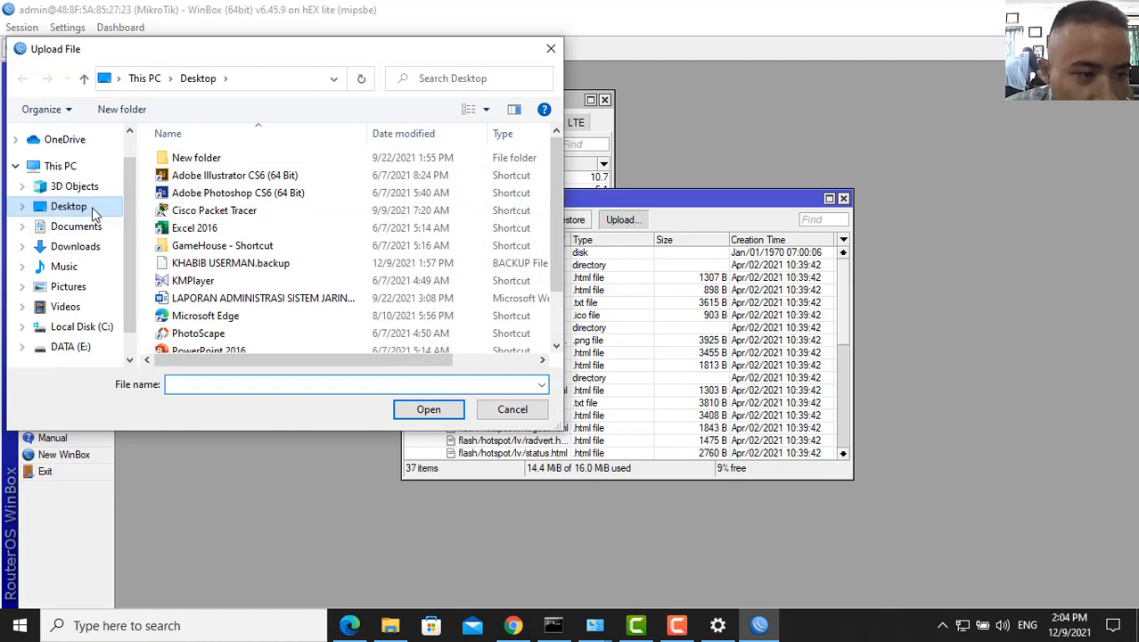
scroll(339, 232, "down", 1)
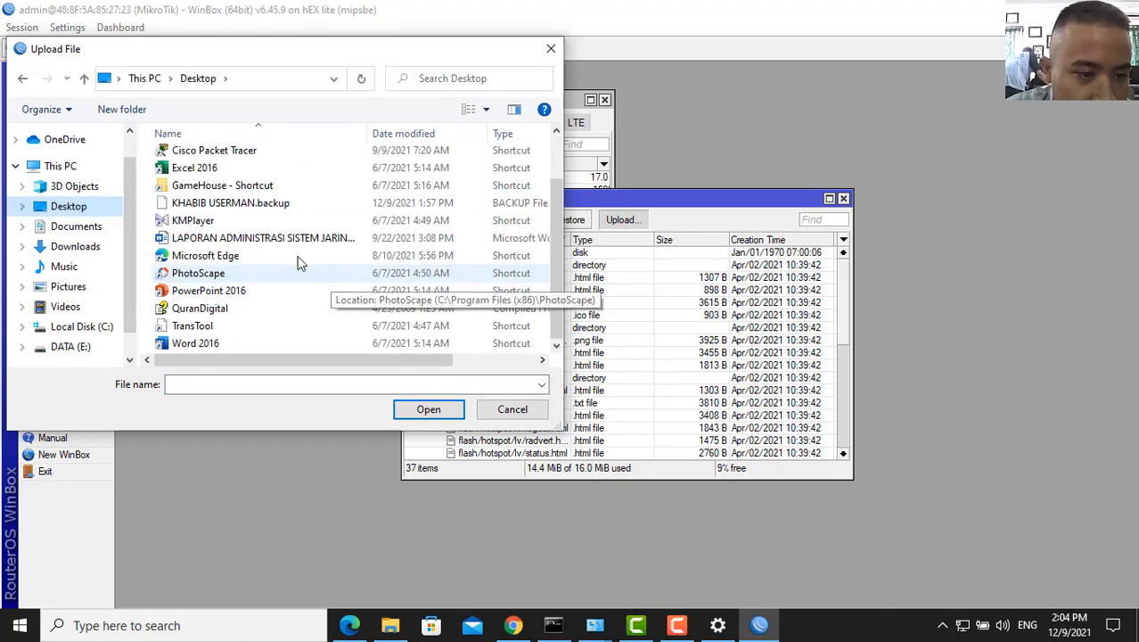
scroll(250, 245, "up", 1)
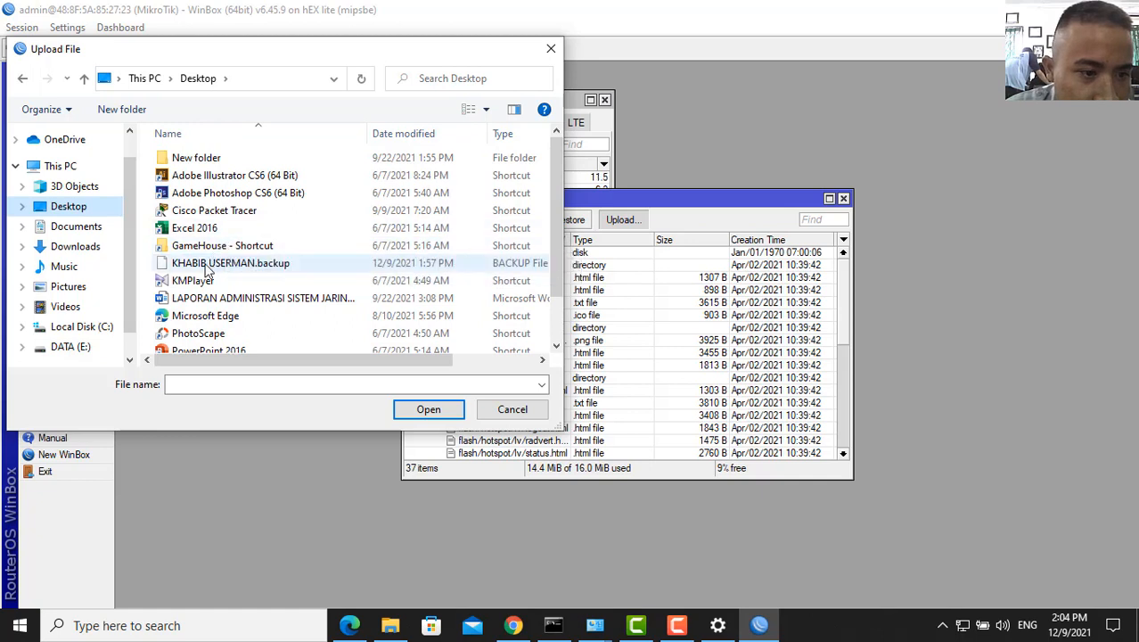
left_click(220, 266)
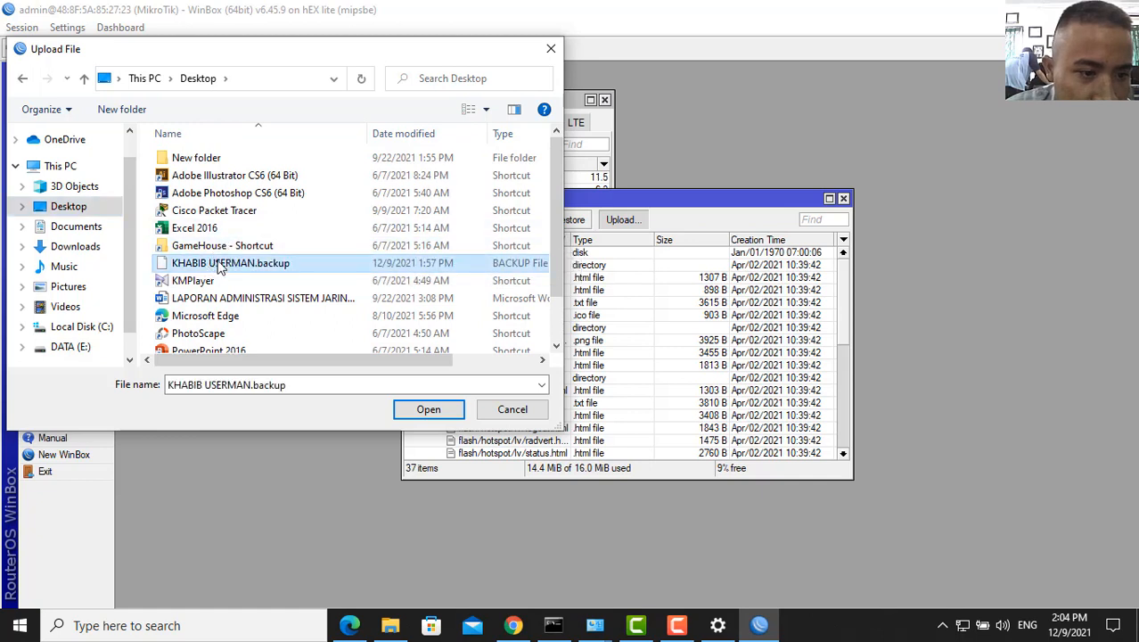
left_click(437, 414)
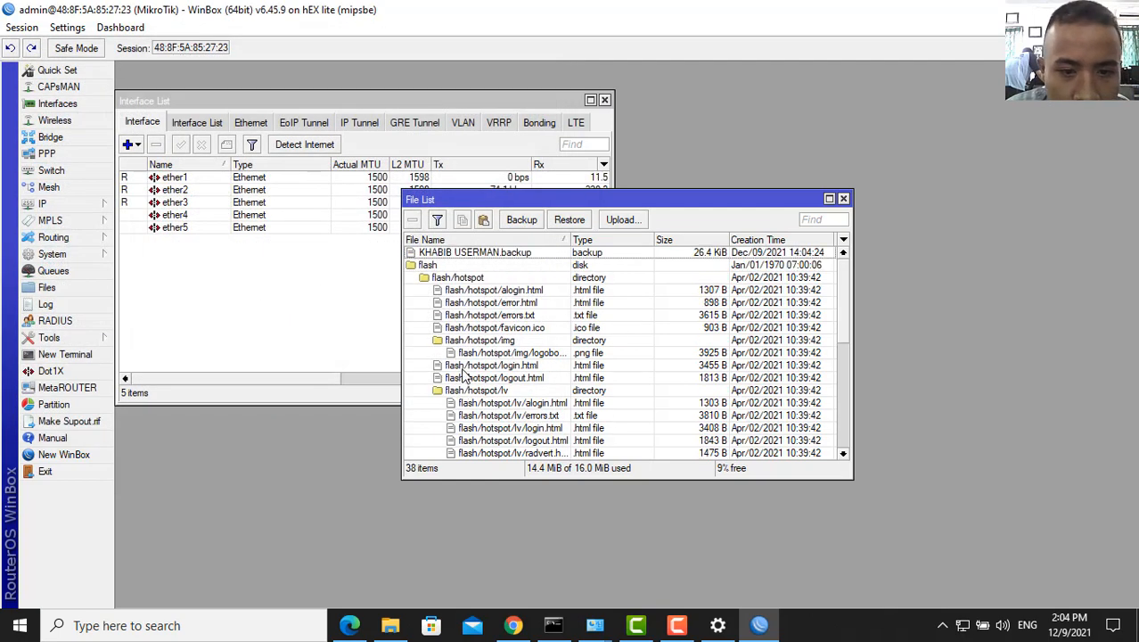
- Start restoring the router's configuration from the uploaded 26.4 KiB backup file
left_click(569, 255)
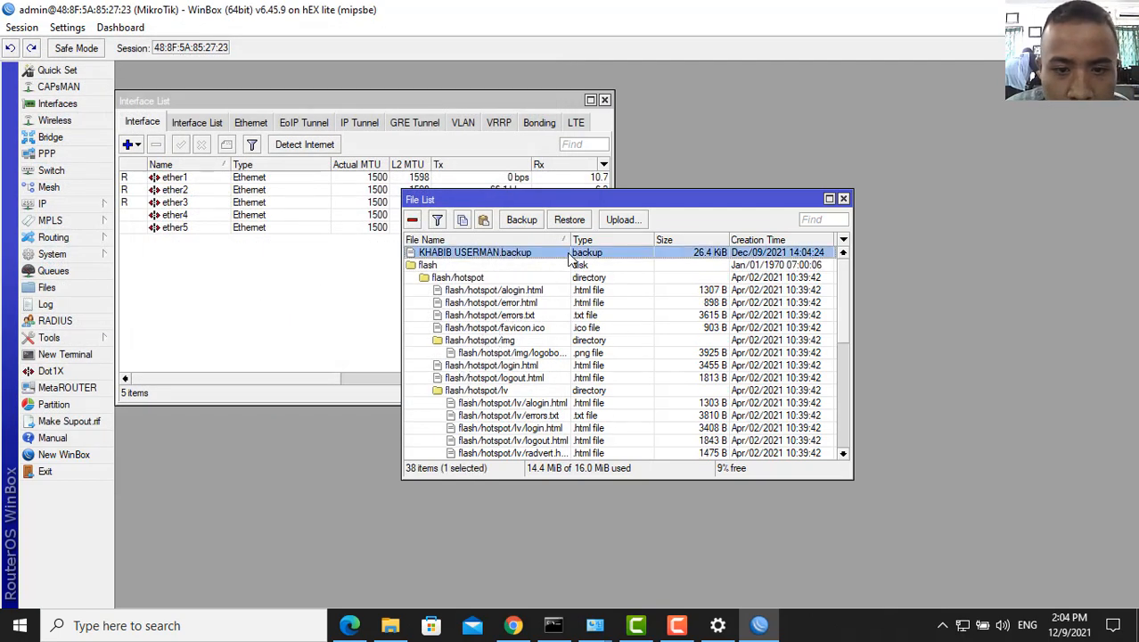
left_click(569, 220)
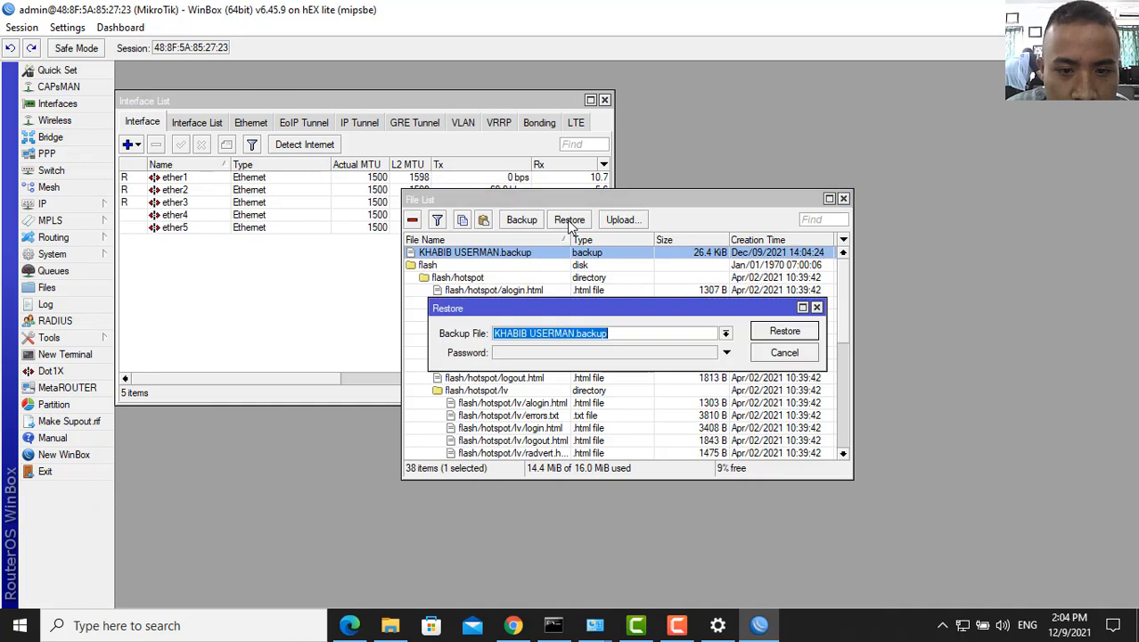
left_click(781, 333)
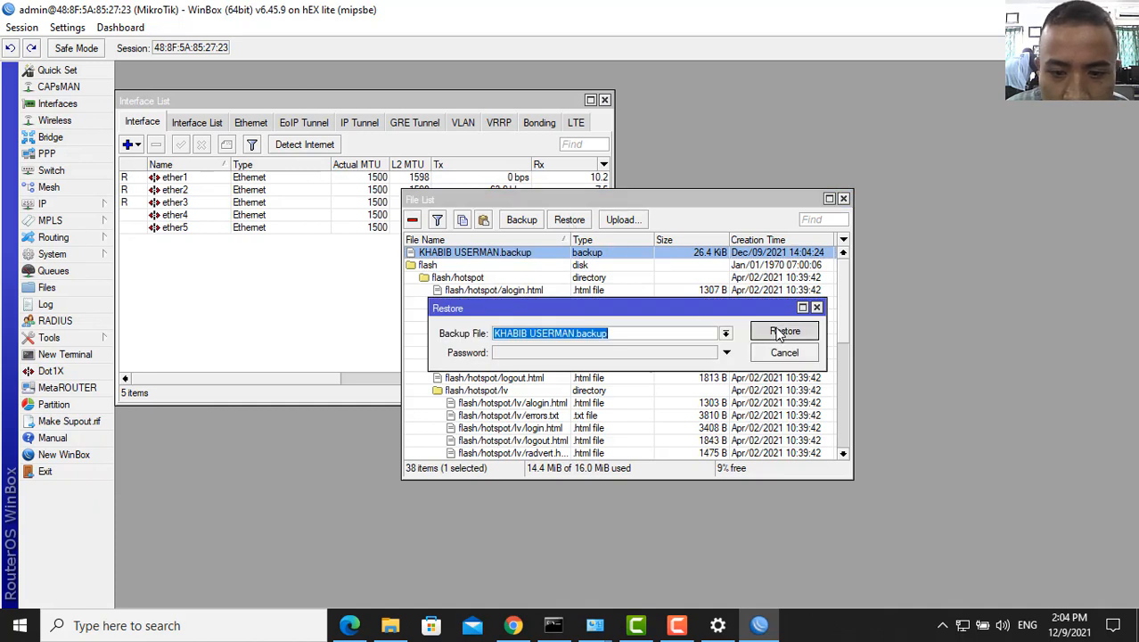
- Confirm the restore and reboot, then reconnect WinBox to the router at 192.168.0.1
left_click(628, 330)
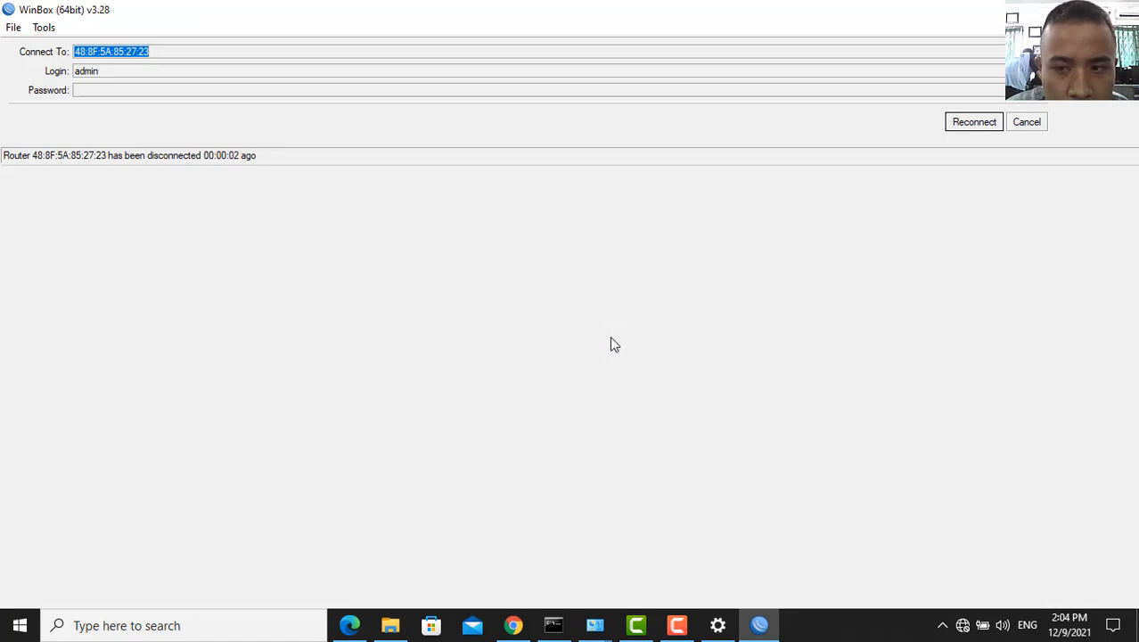
left_click(987, 127)
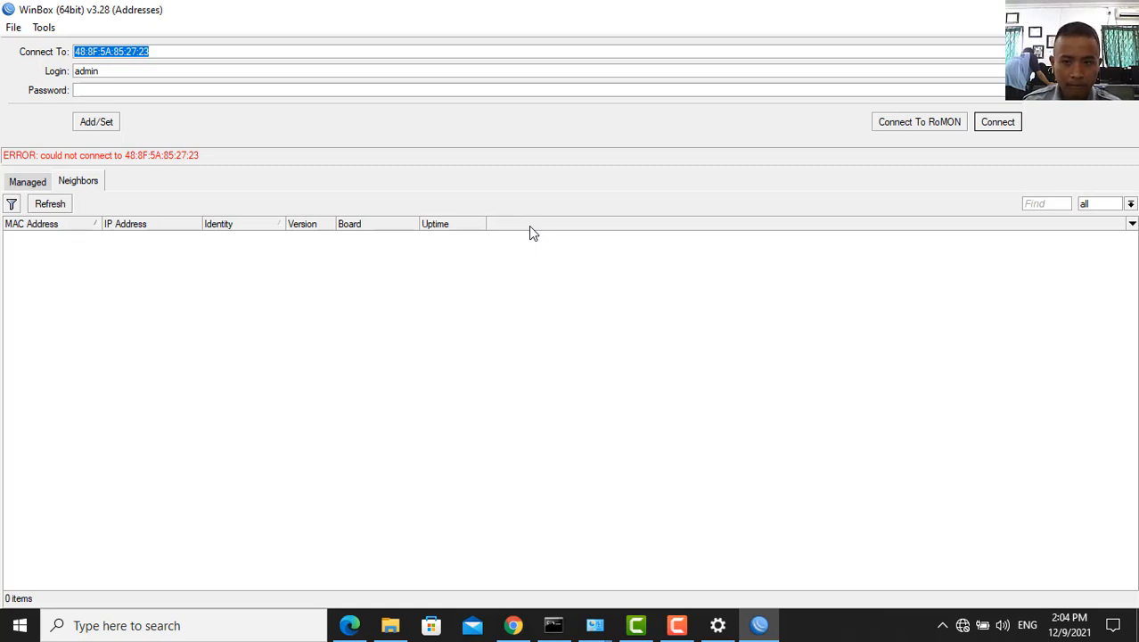
left_click(63, 206)
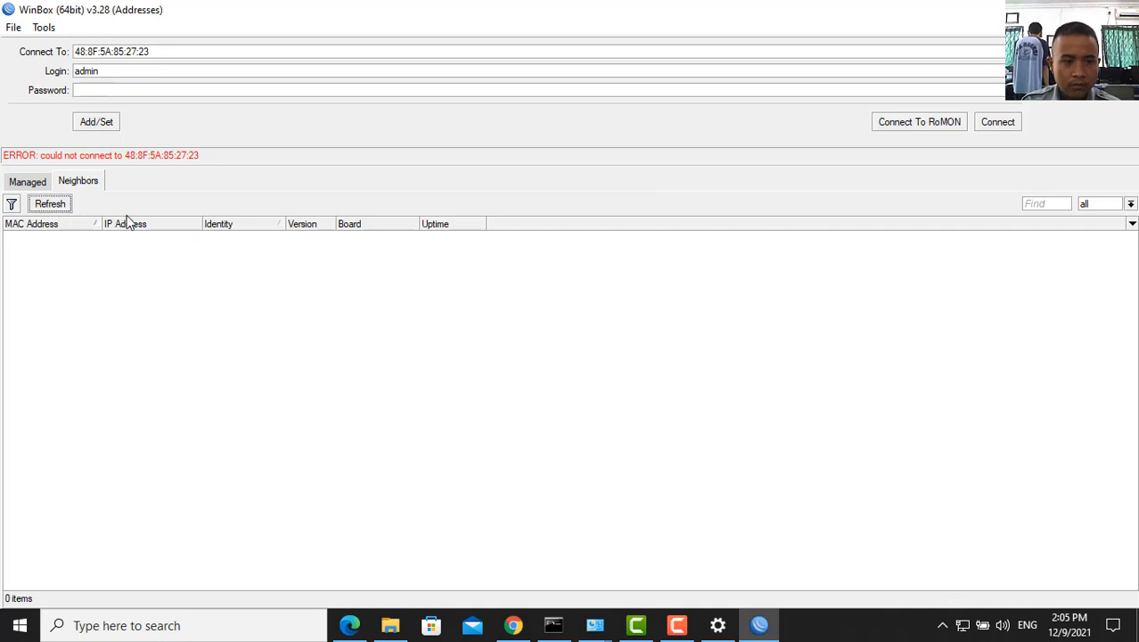
left_click(67, 237)
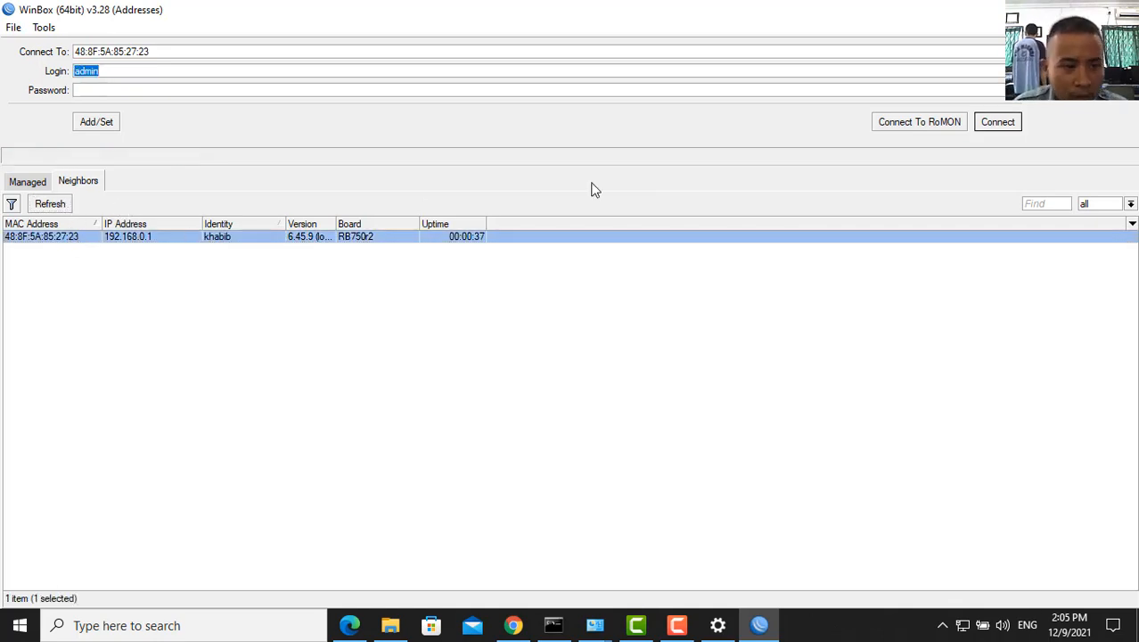
left_click(997, 122)
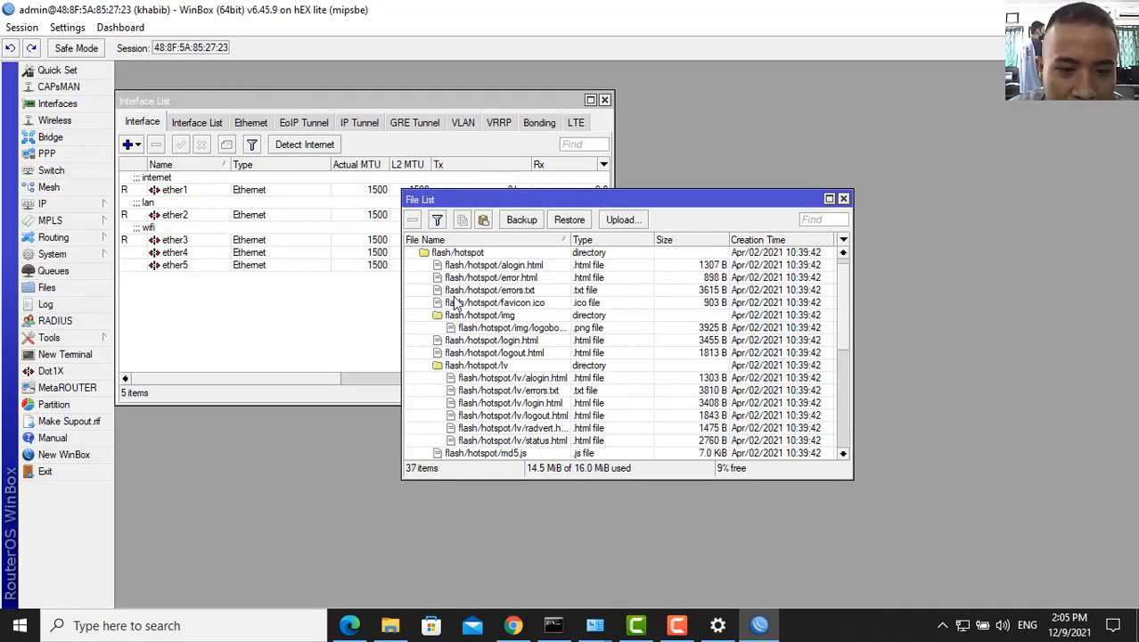
- Check ether1's restored interface comments and confirm the three IP addresses are back
scroll(455, 303, "down", 1)
left_click(172, 192)
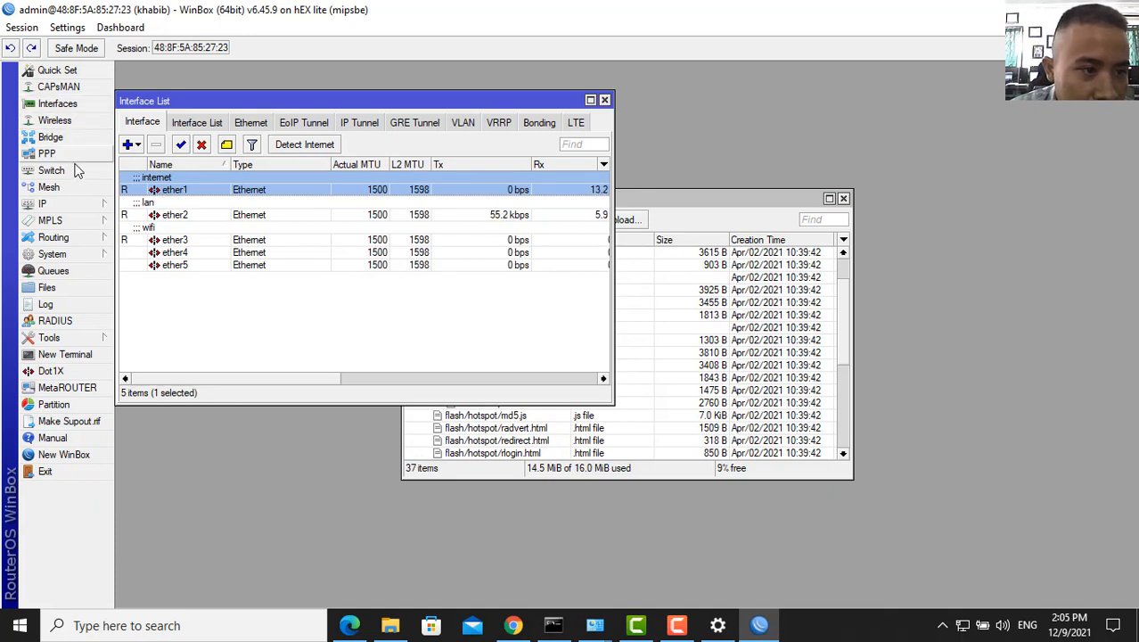
left_click(78, 202)
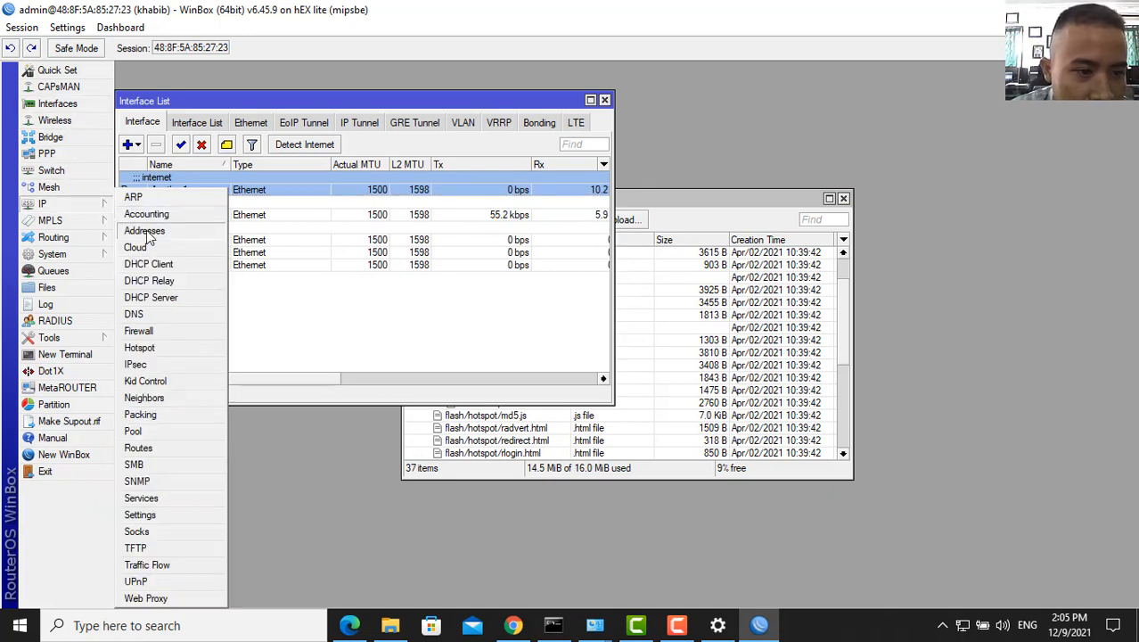
left_click(147, 233)
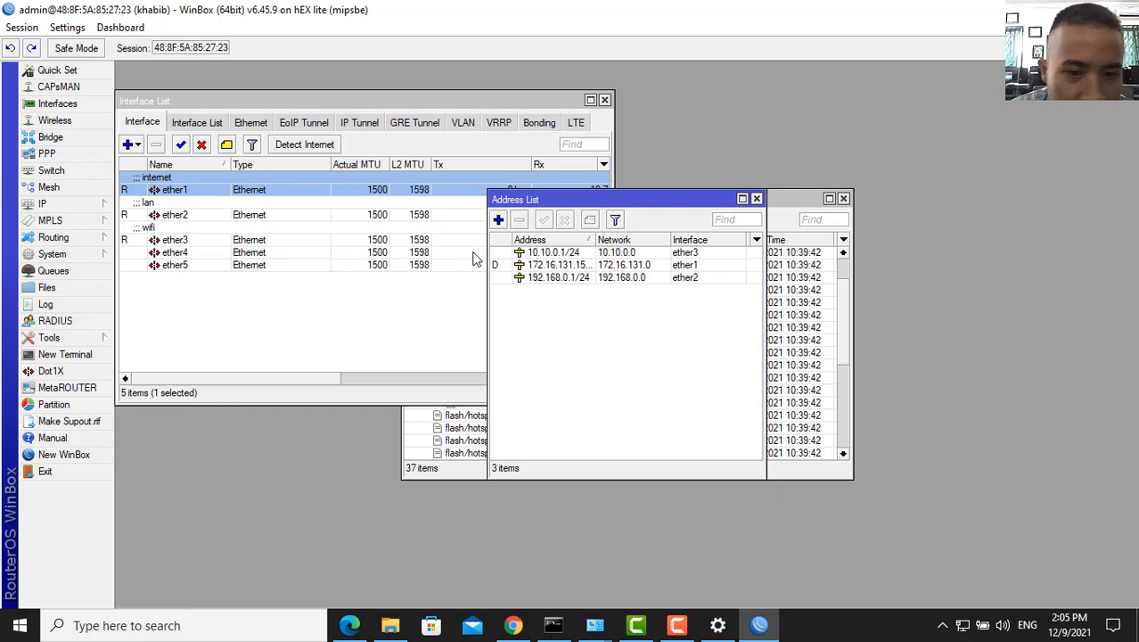
- Verify ether1's DHCP client shows as bound
left_click(71, 204)
left_click(156, 266)
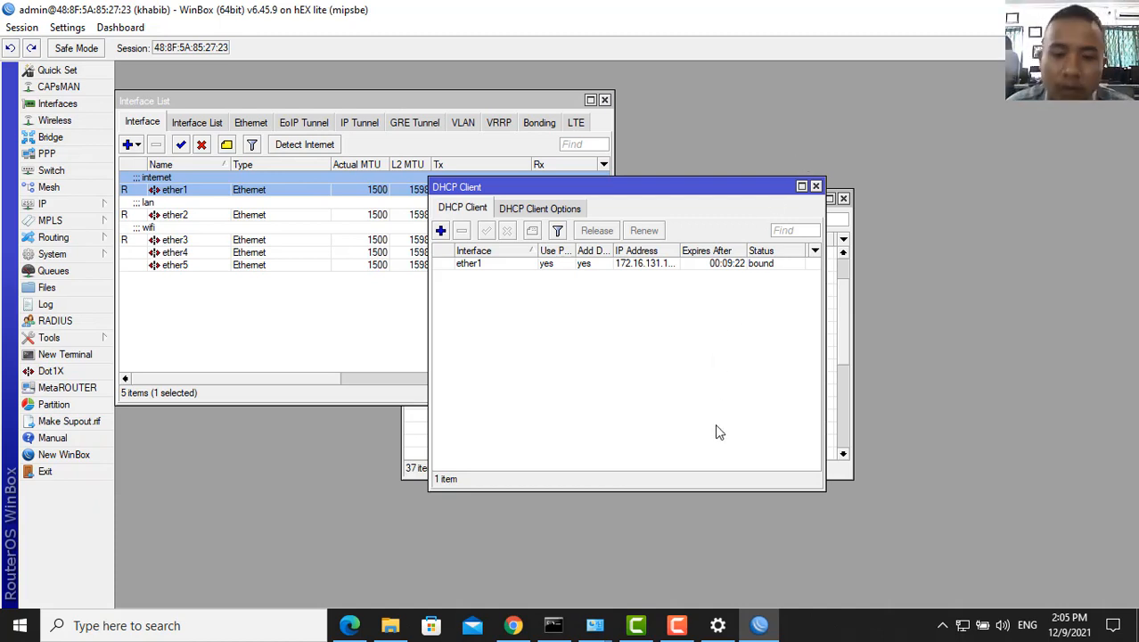
left_click(675, 628)
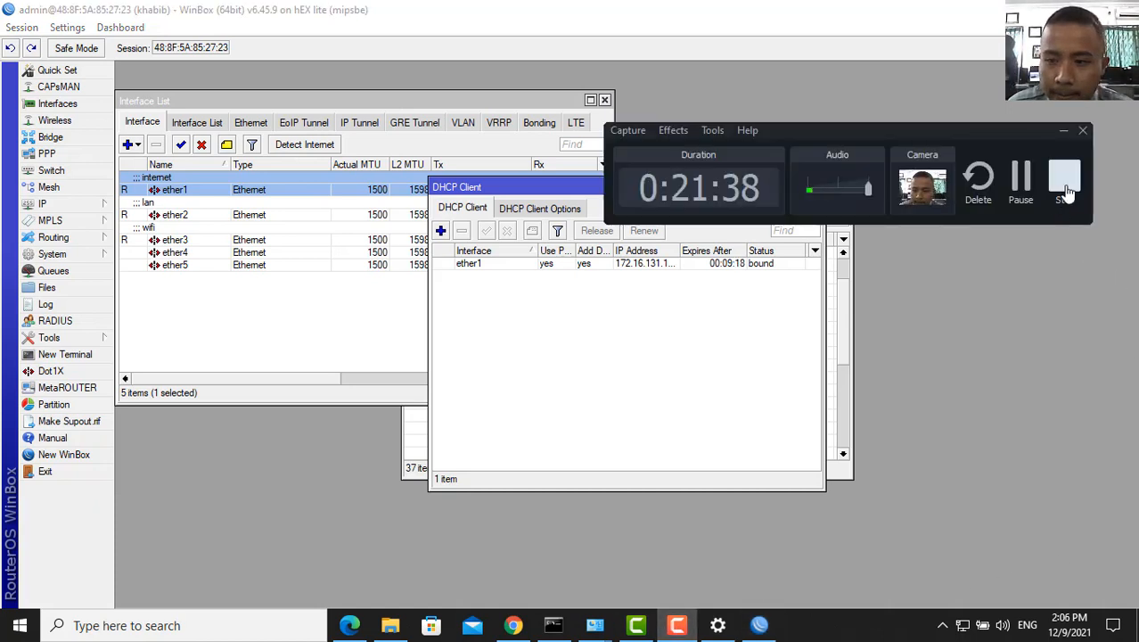